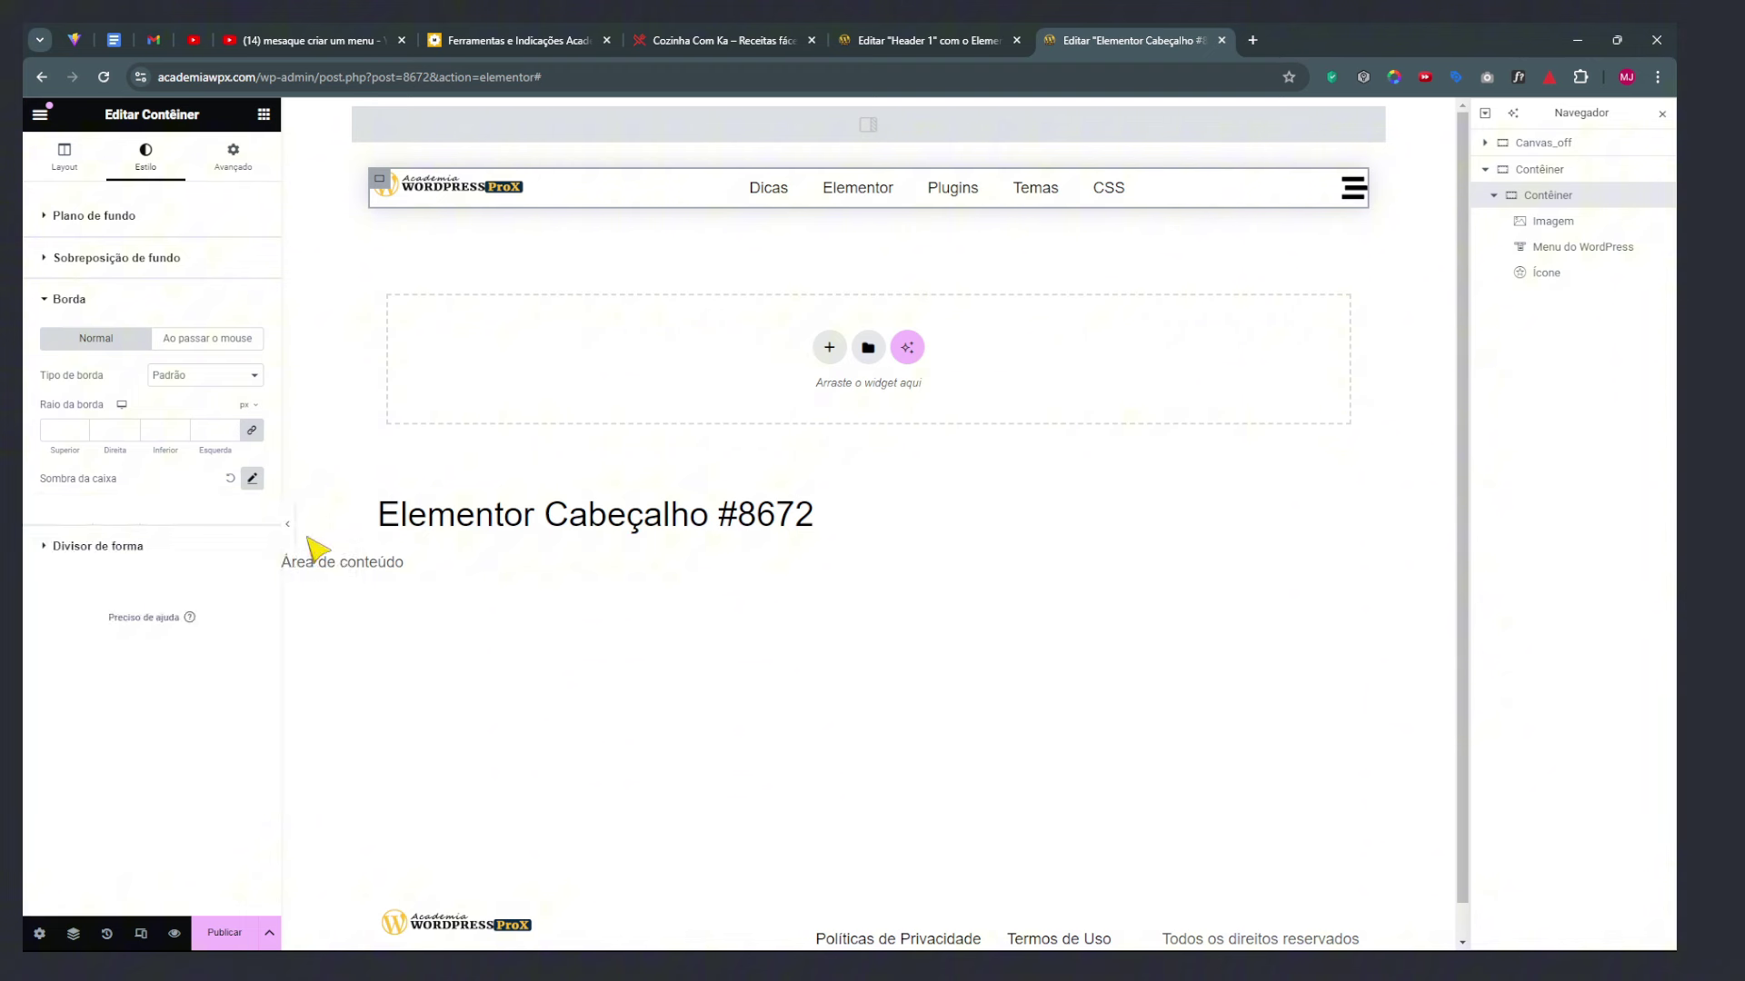
# Link the padding values of the header's inner container, set them all to 20 px and preview the result
pyautogui.click(288, 525)
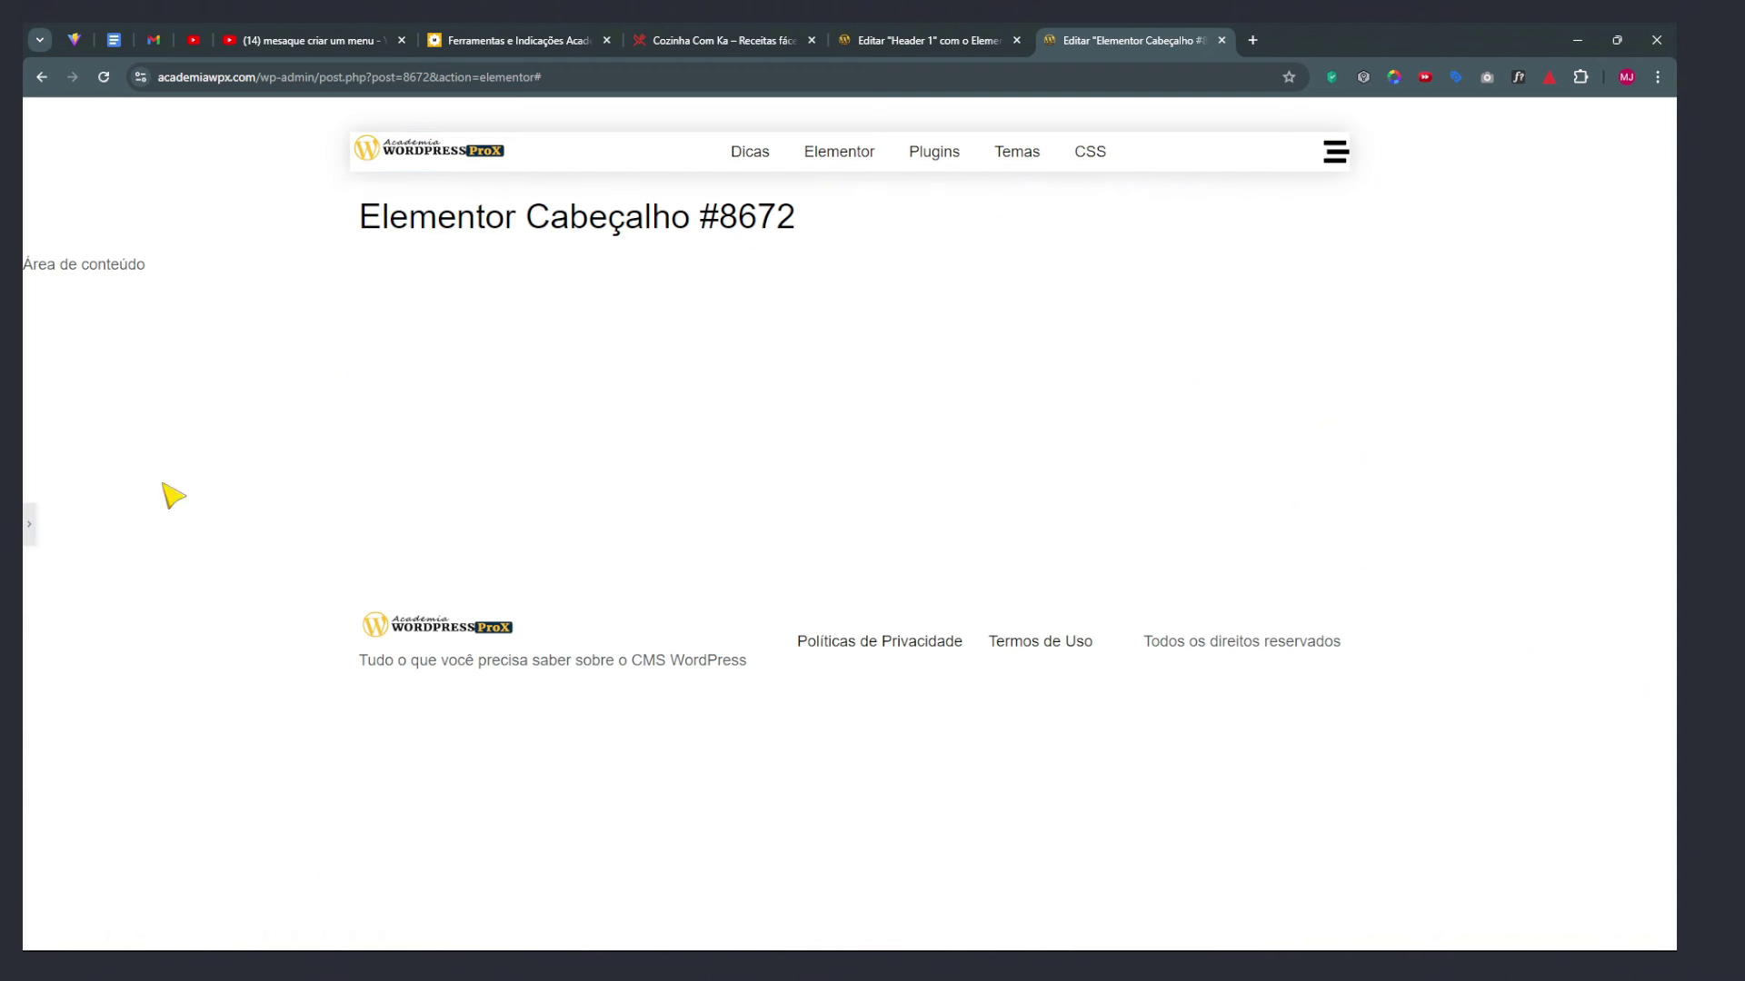
pyautogui.click(28, 535)
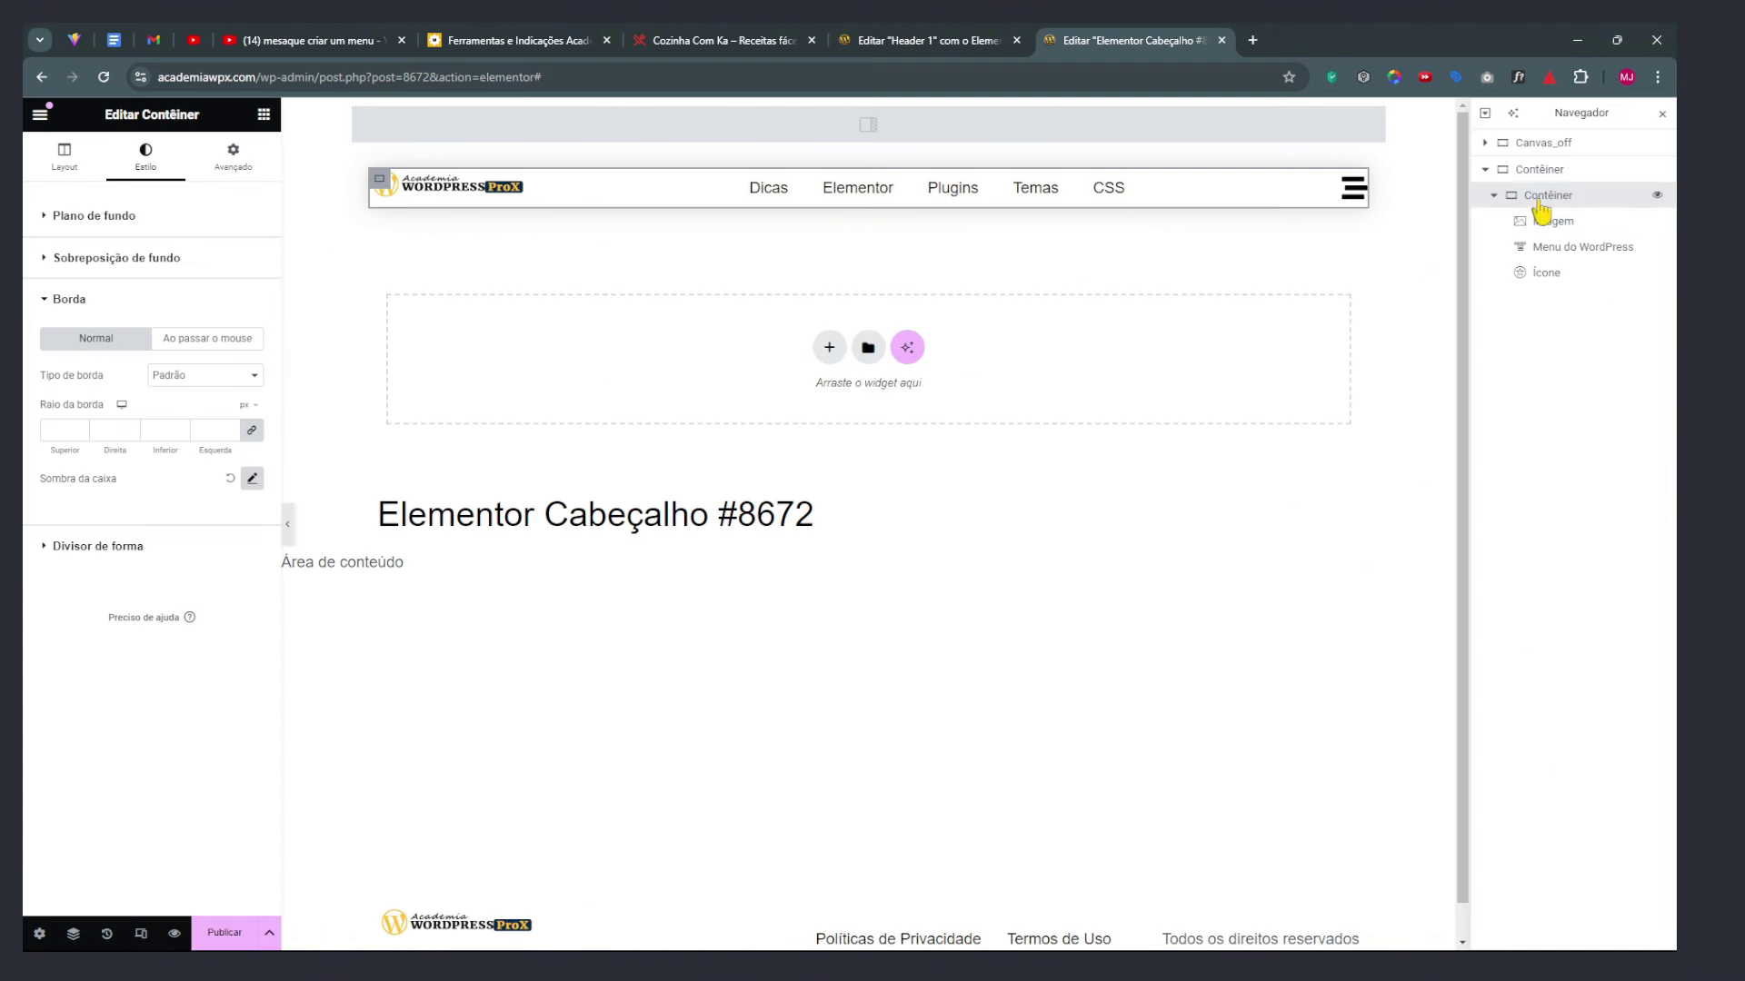
pyautogui.click(257, 162)
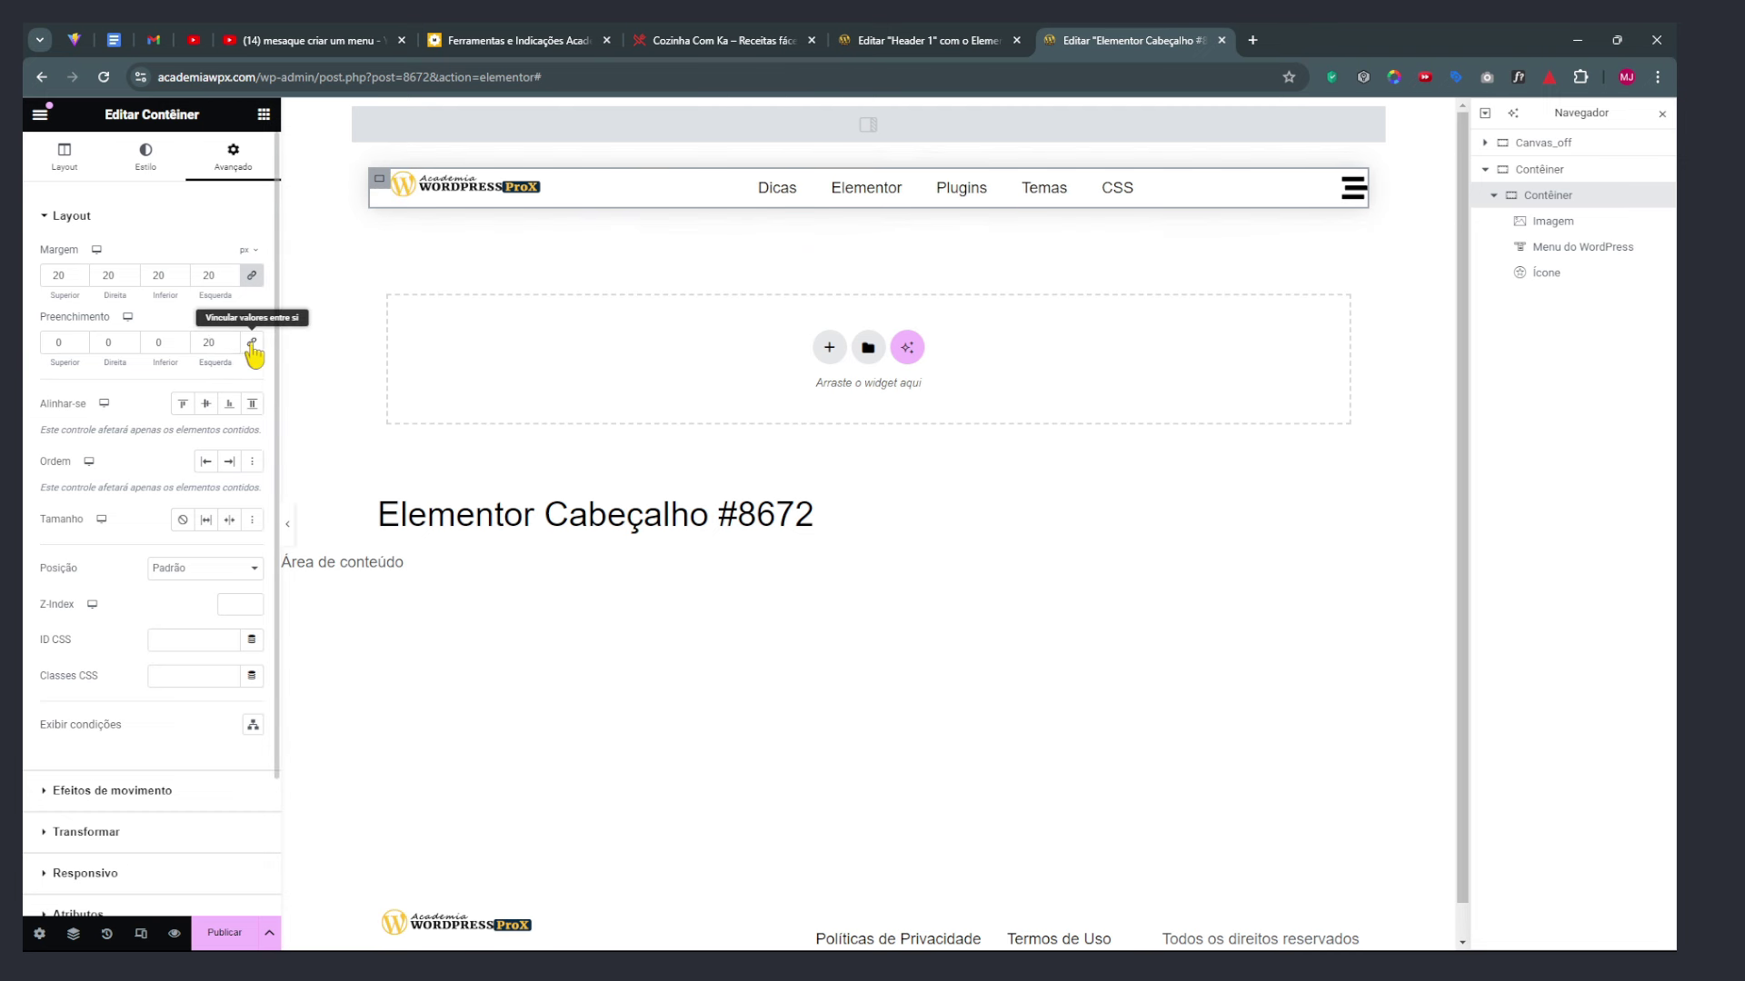
pyautogui.click(251, 345)
pyautogui.click(200, 341)
pyautogui.write('2')
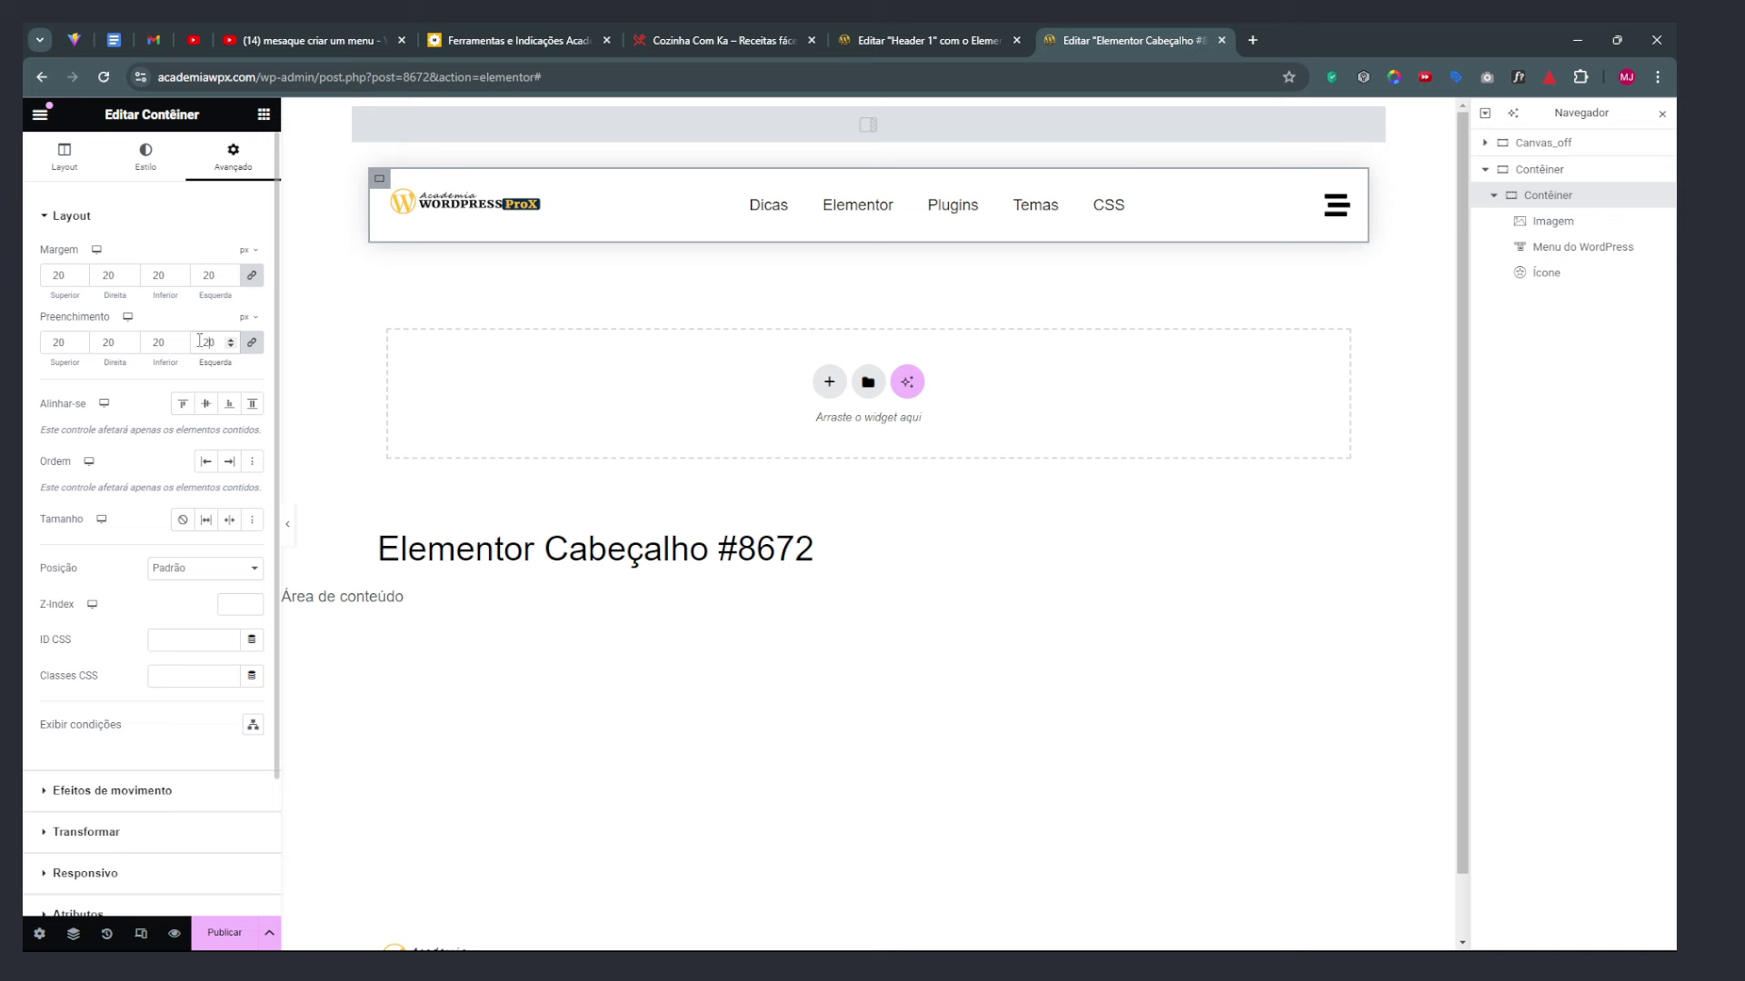
pyautogui.click(288, 527)
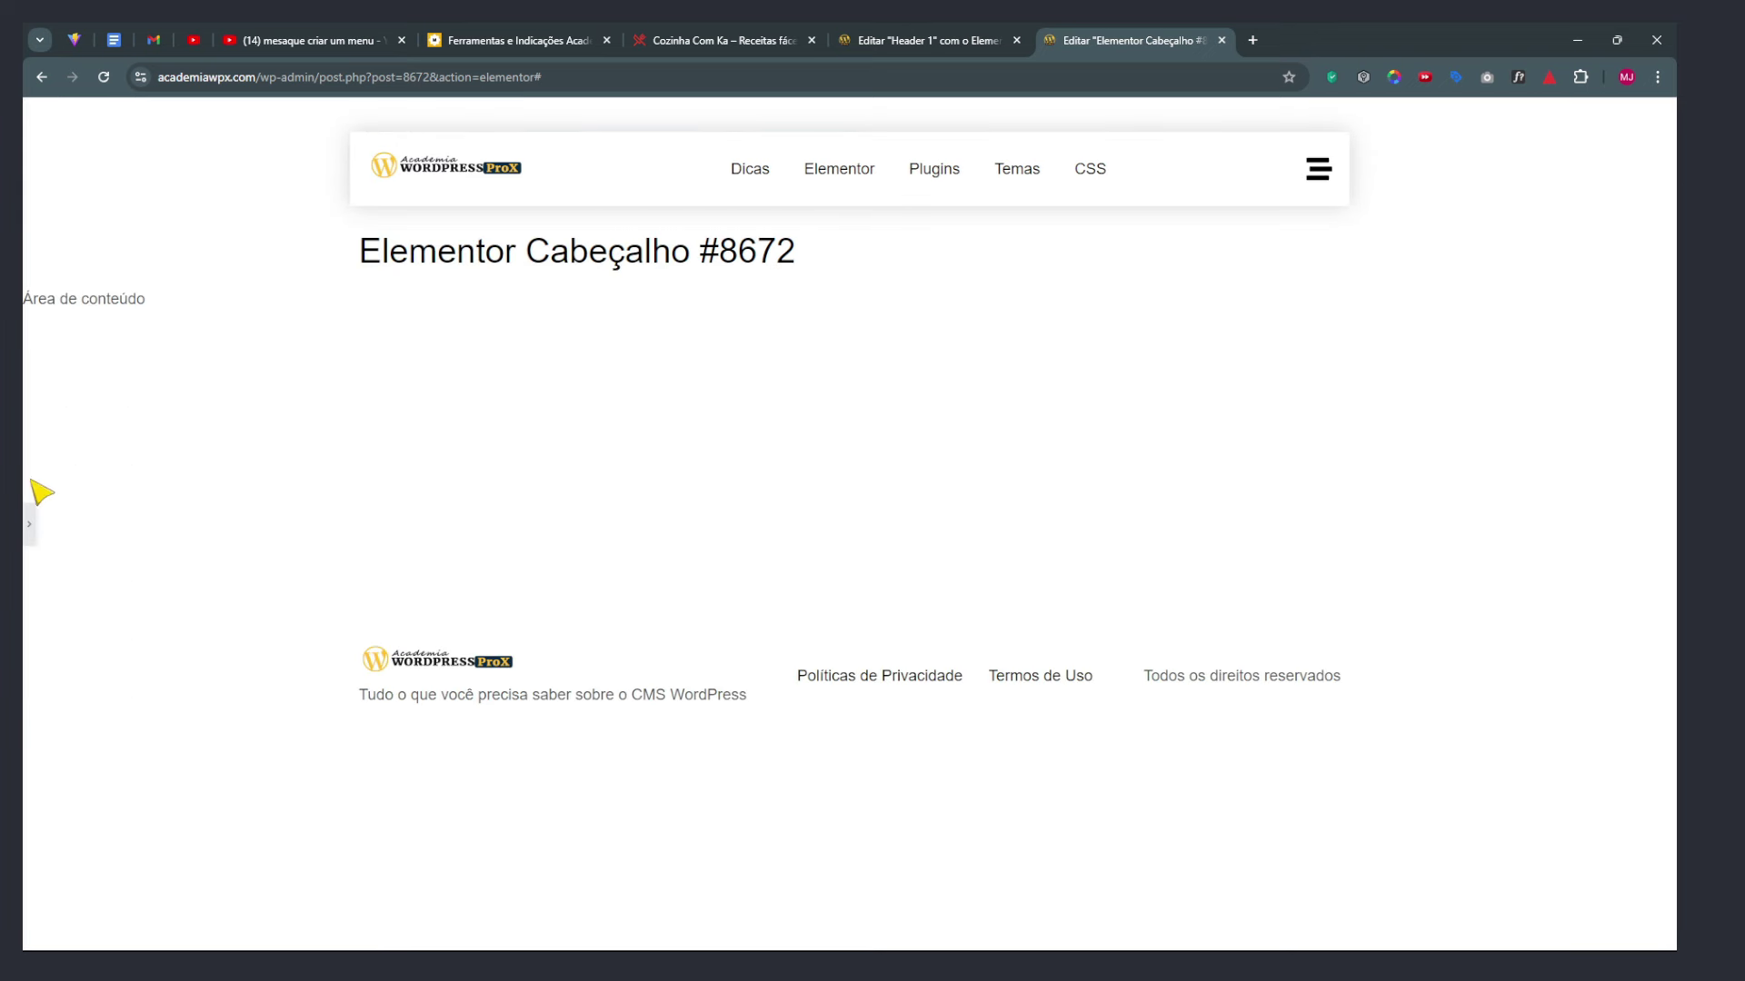
pyautogui.click(30, 525)
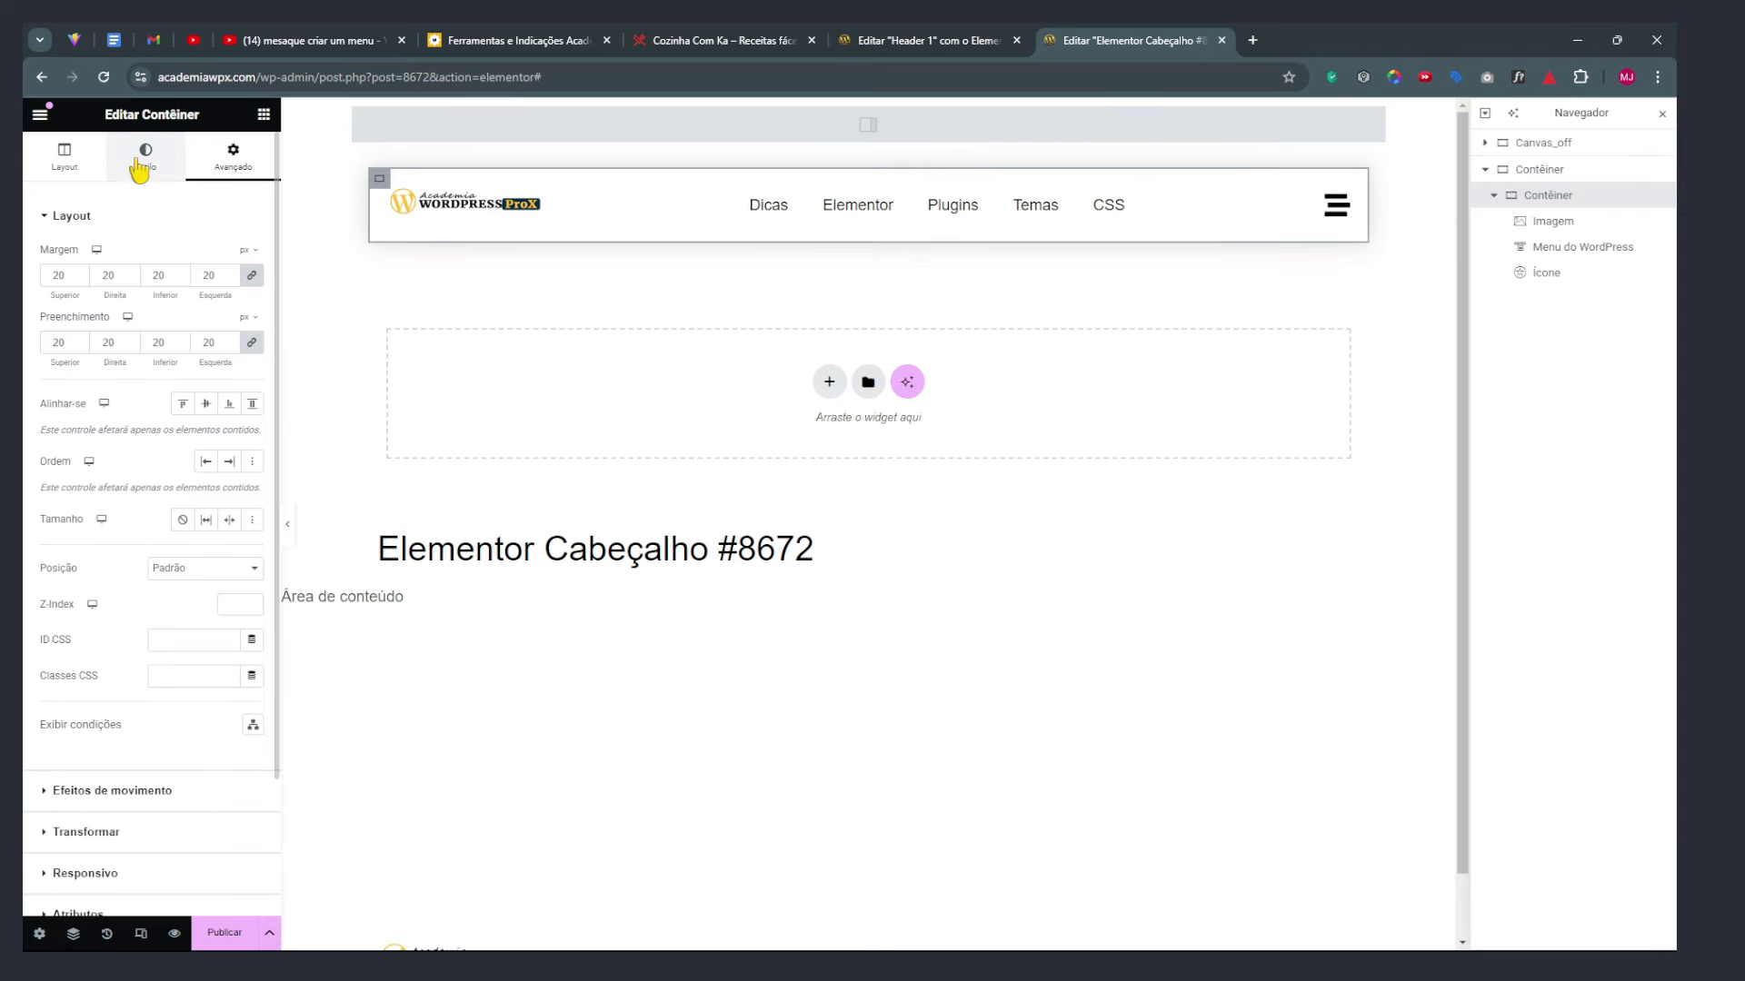
# Set the inner header container's border radius to 6 px on all corners and preview the page
pyautogui.click(139, 169)
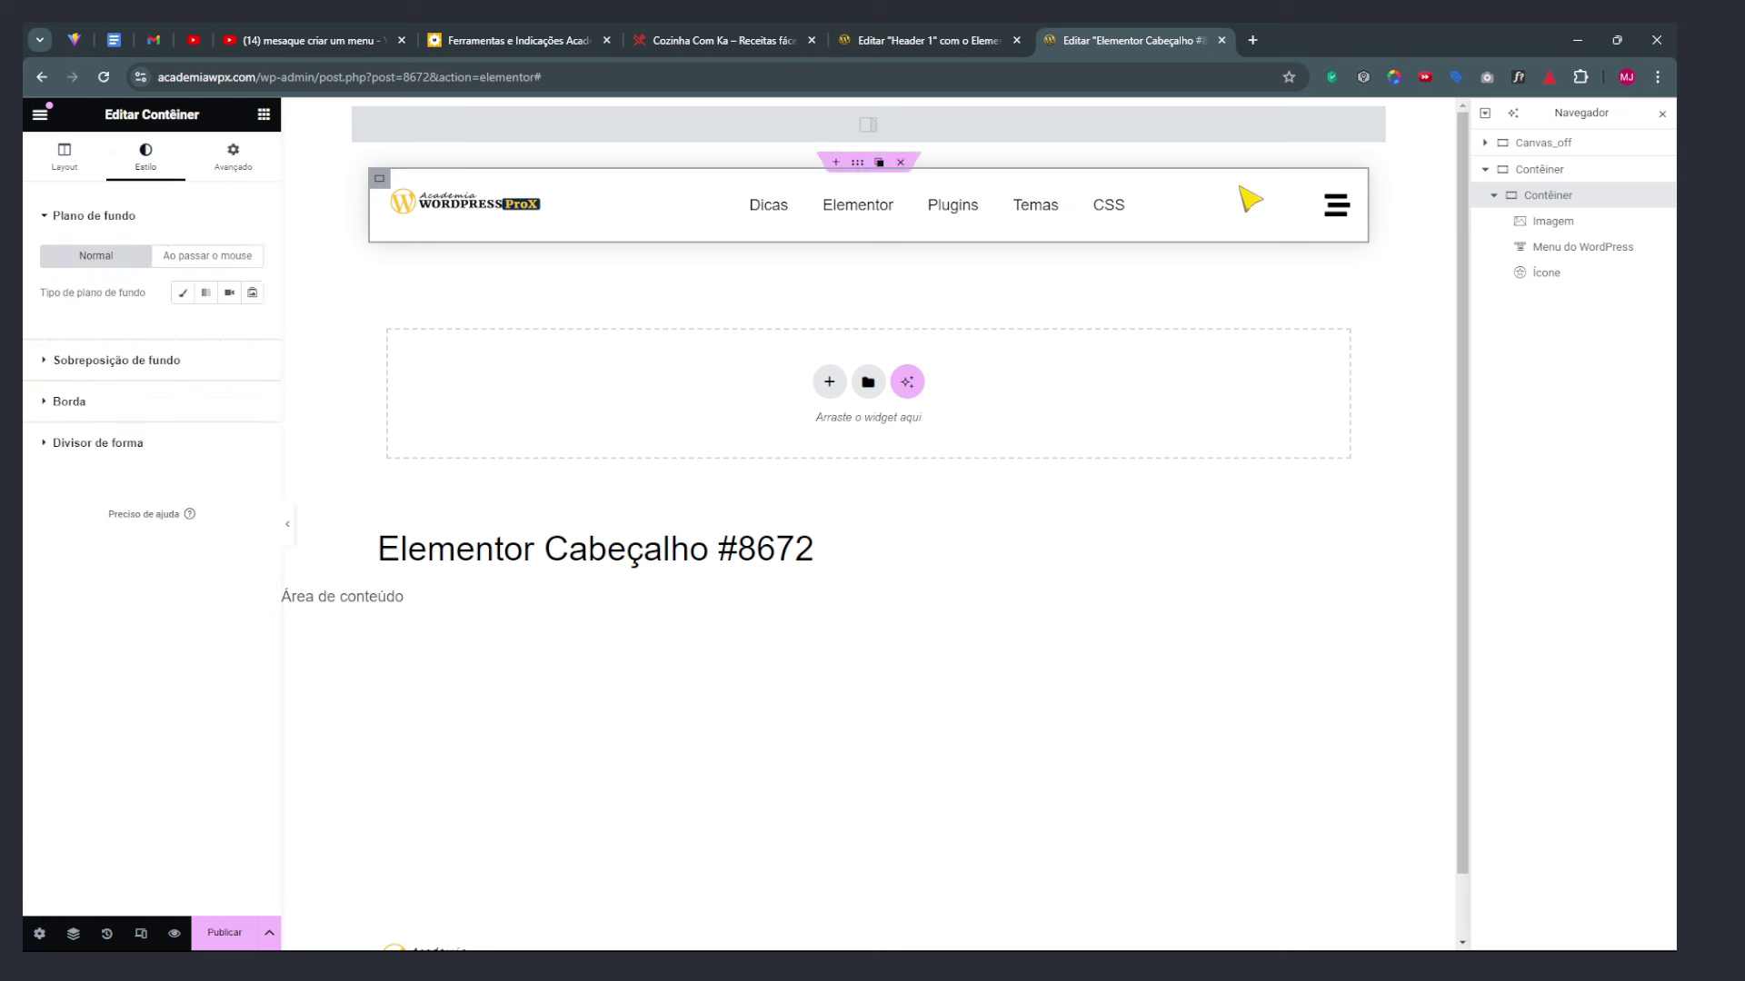
pyautogui.click(69, 401)
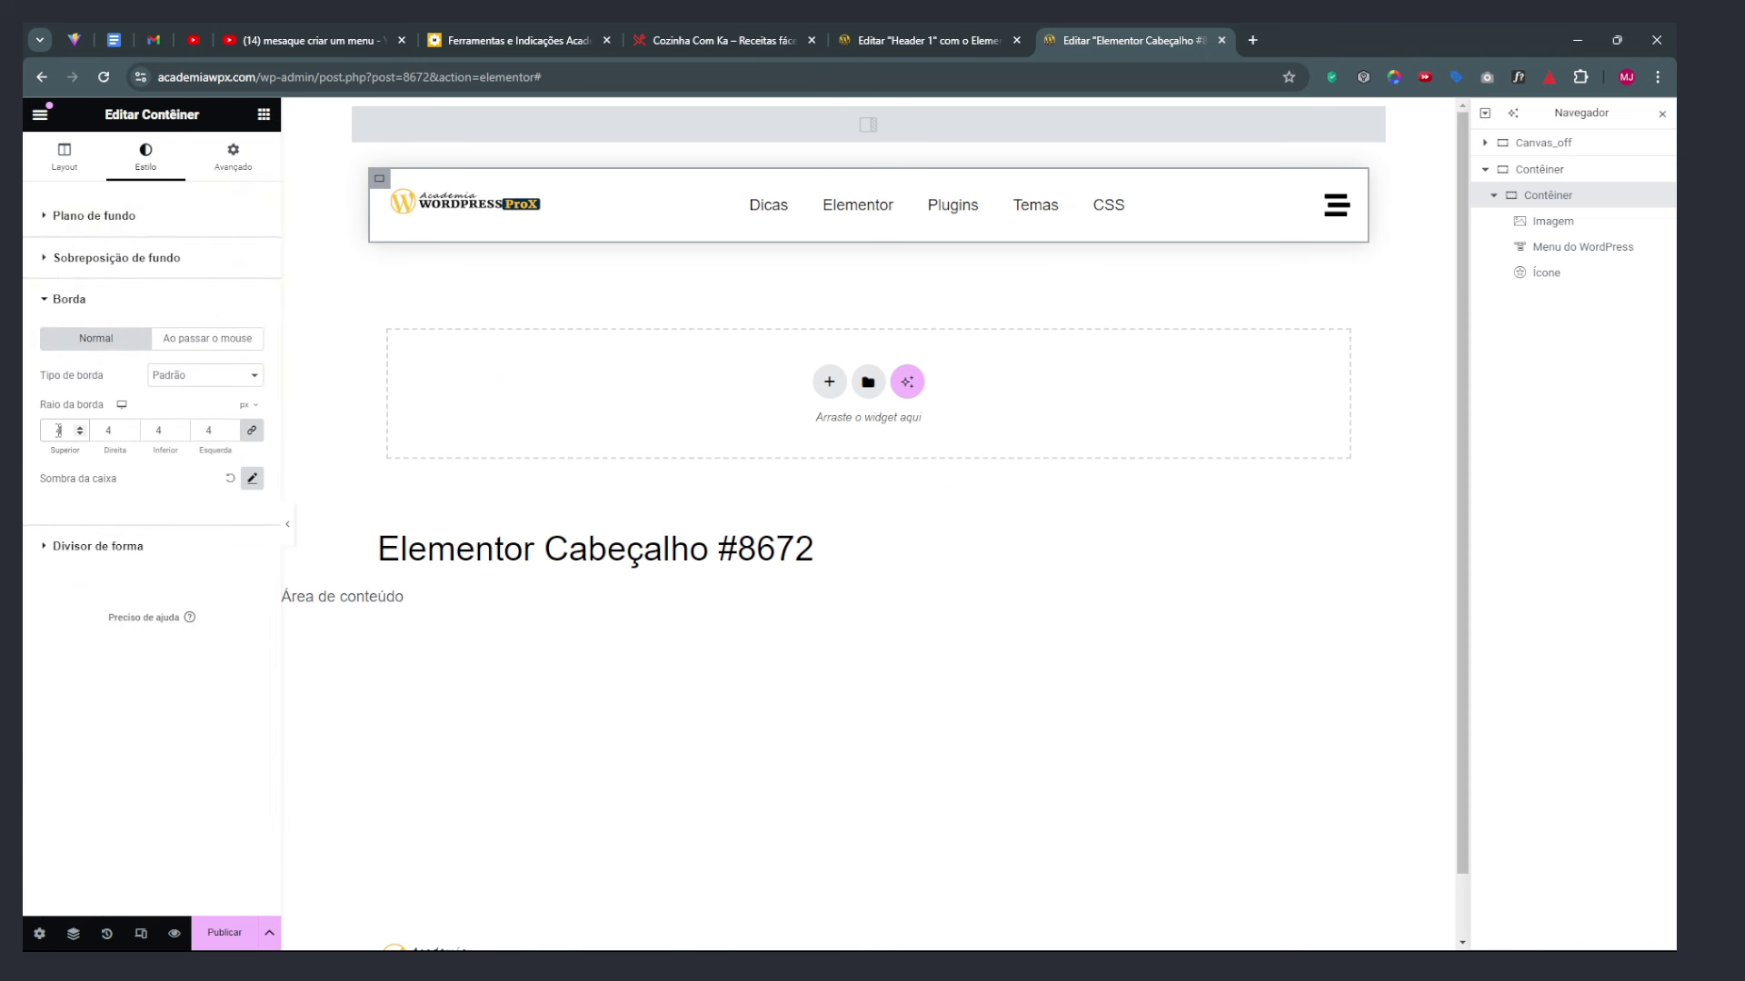
pyautogui.click(287, 525)
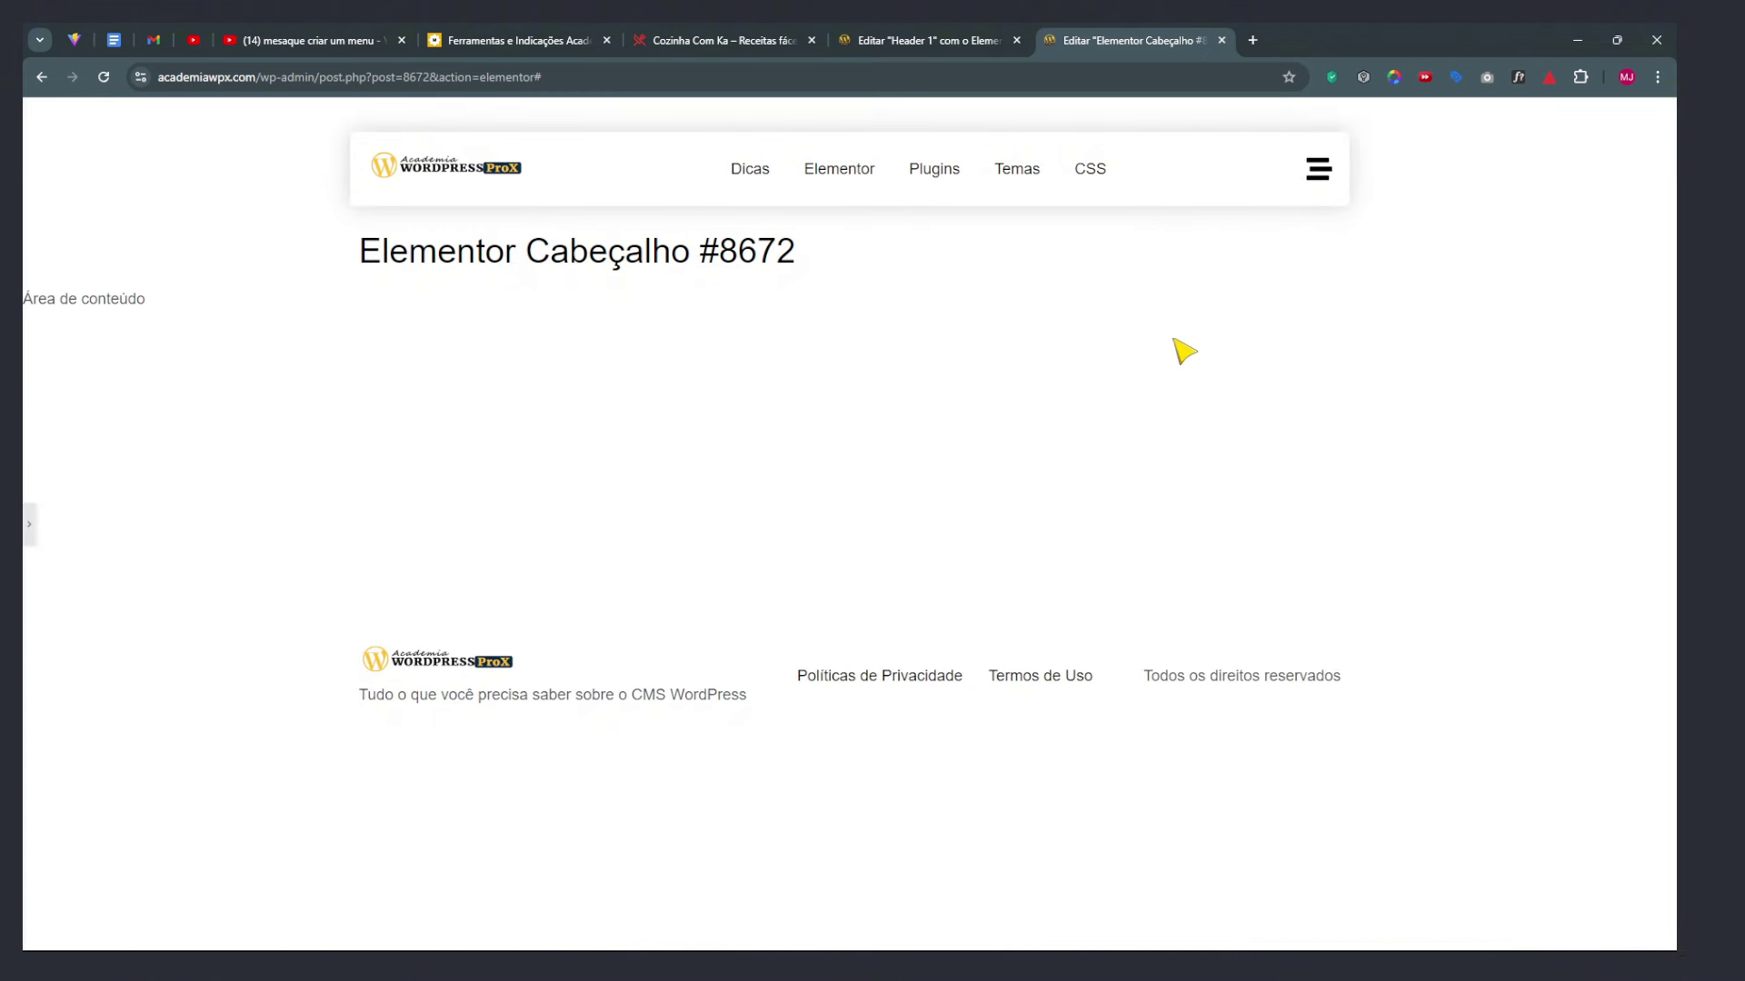
pyautogui.click(31, 525)
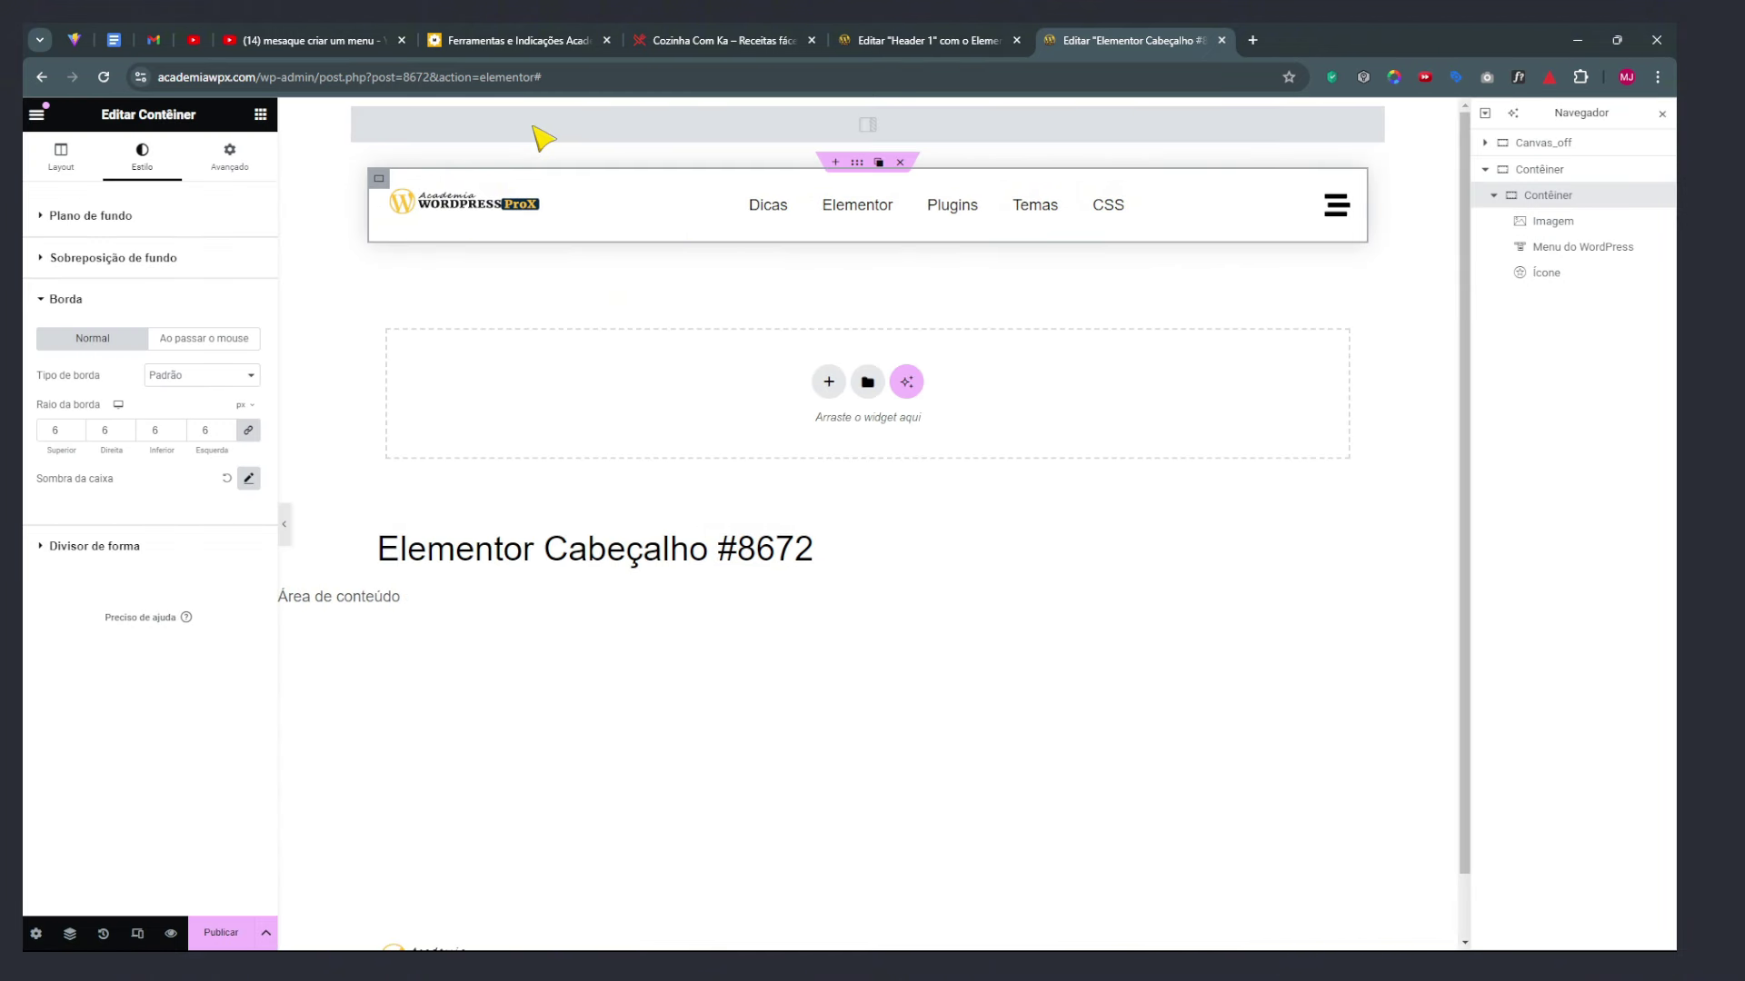
# Set the Canvas_off container's top and bottom margins to 0 and test the header's menu icon in the preview
pyautogui.click(1543, 143)
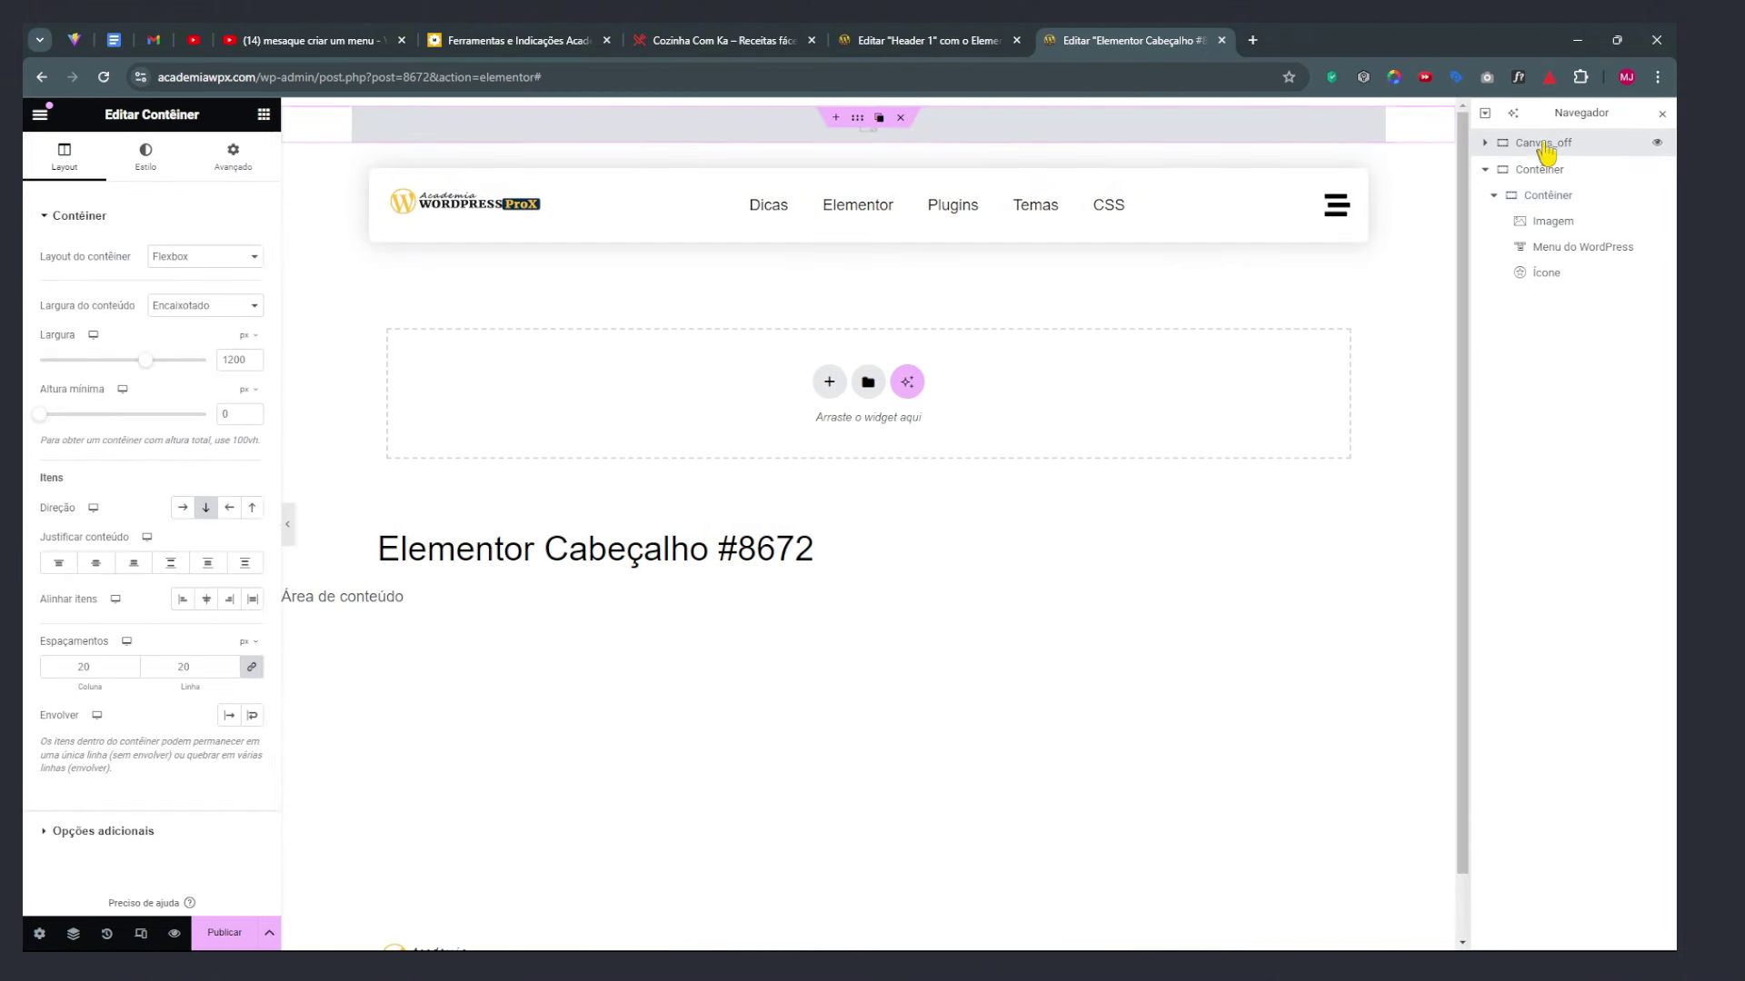
pyautogui.click(234, 162)
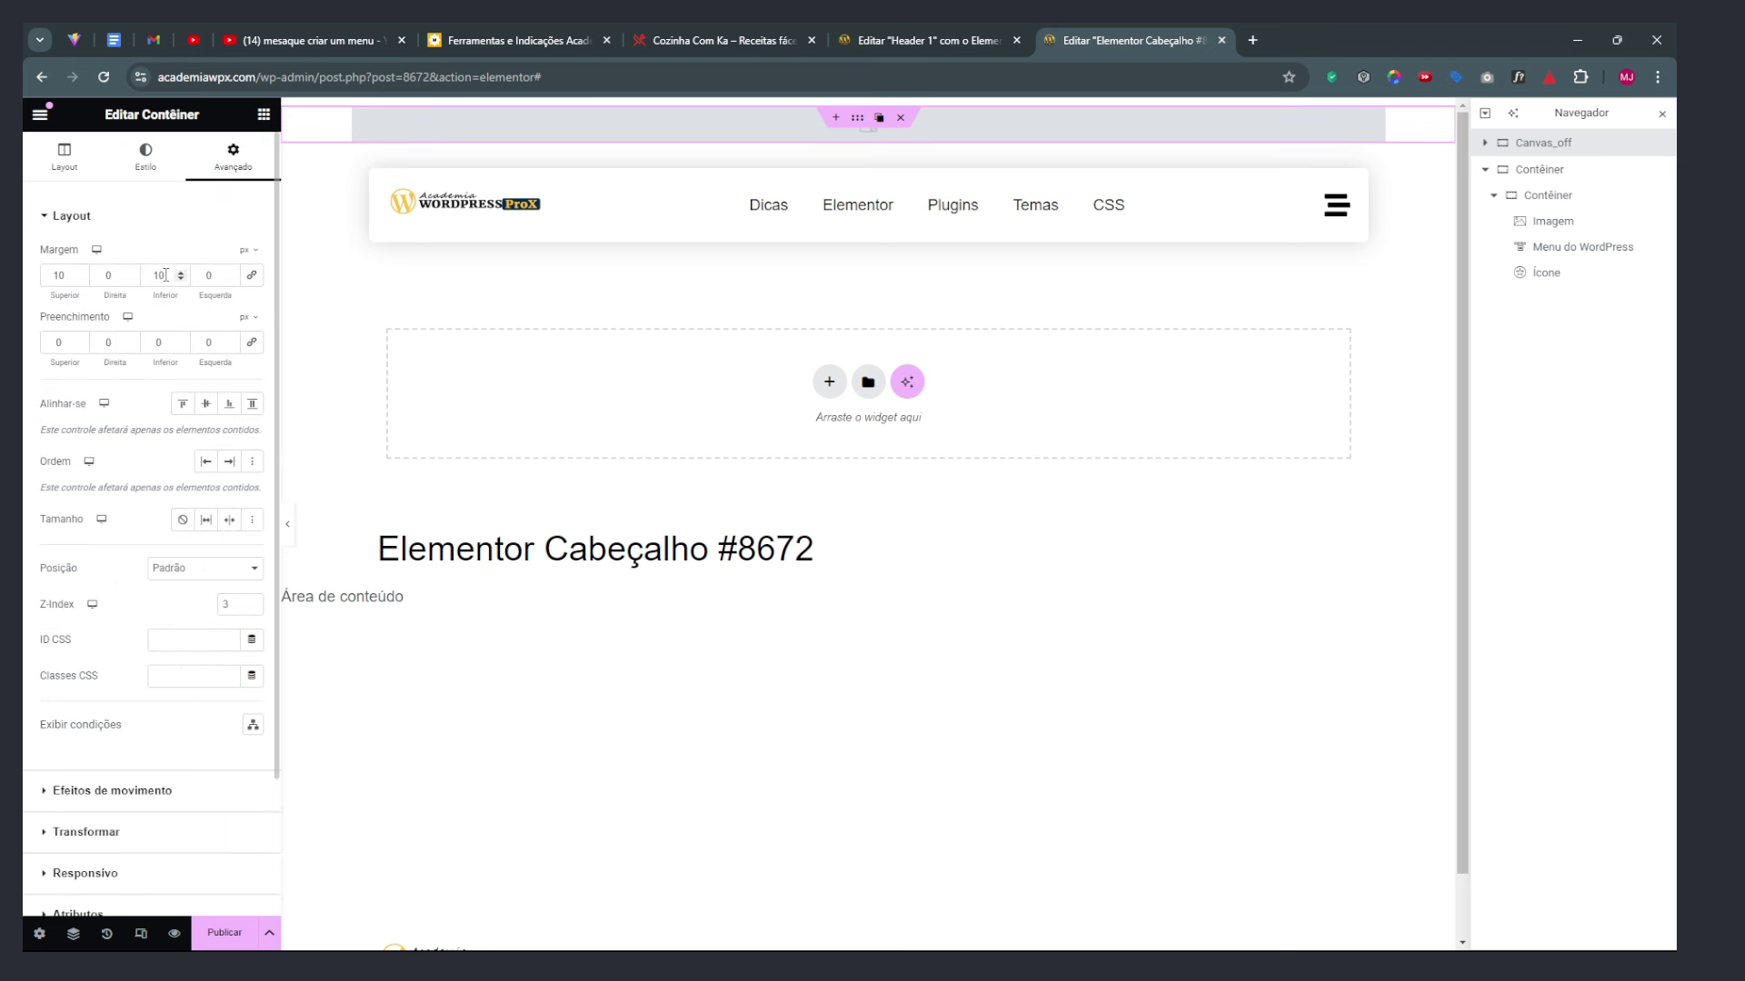
pyautogui.write('0')
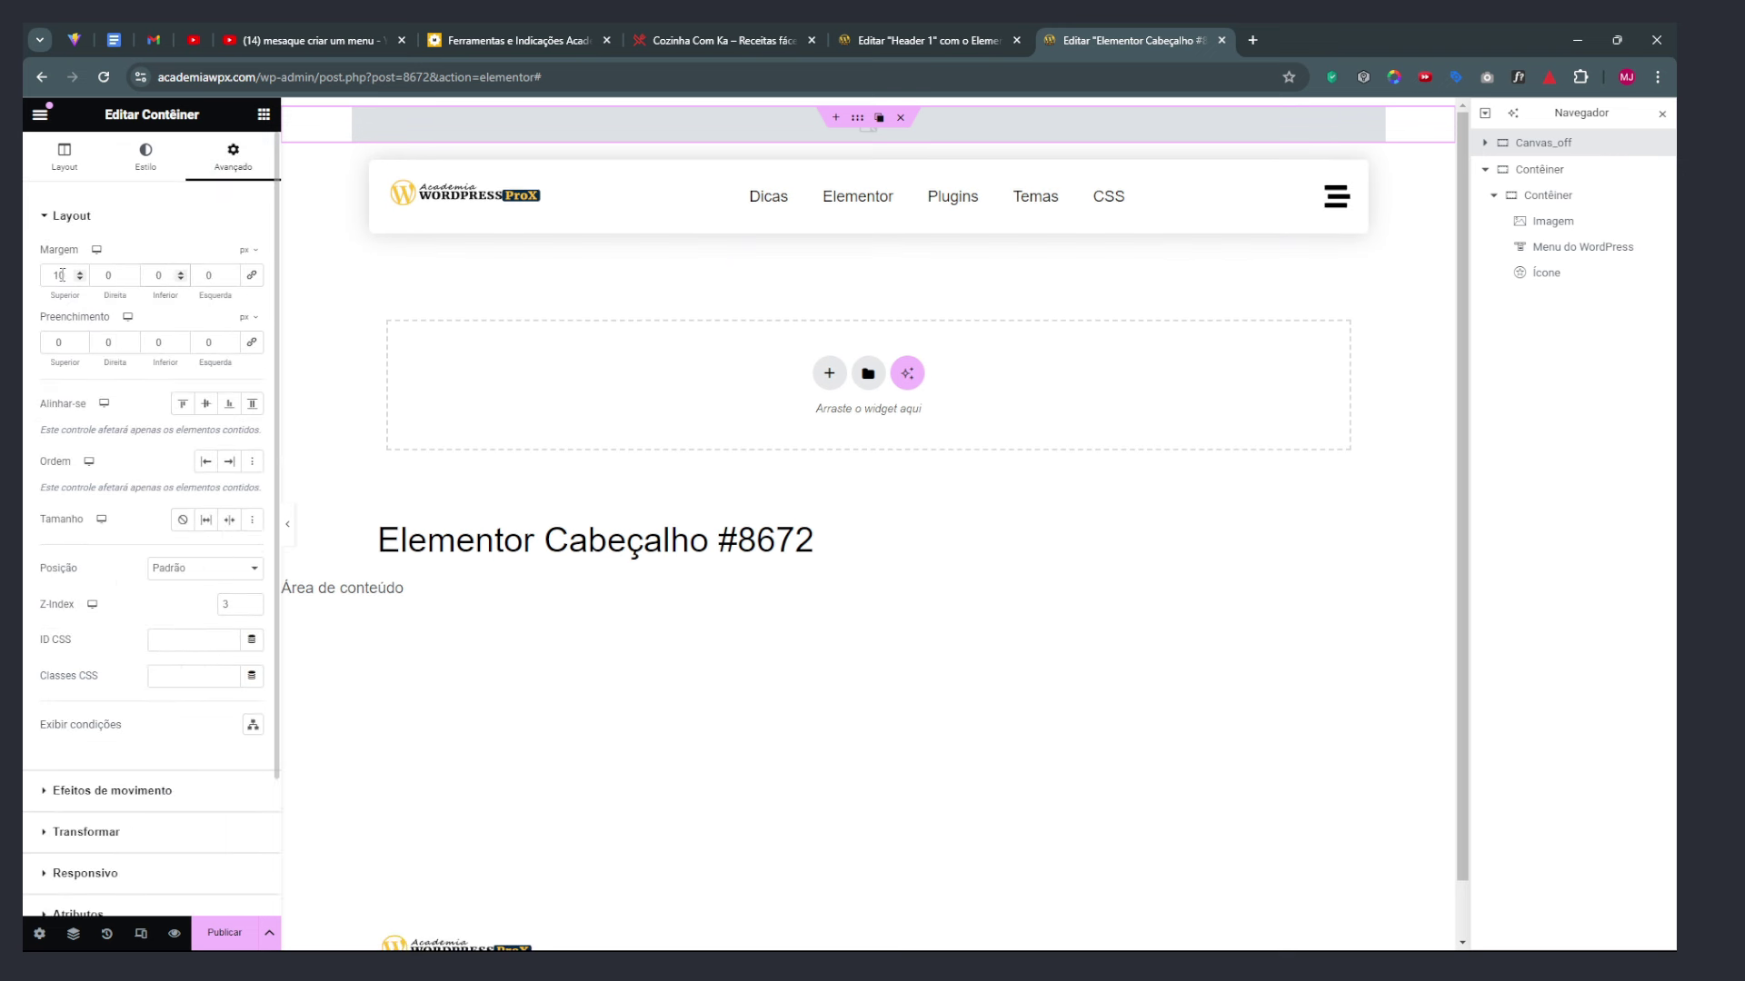
pyautogui.write('0')
pyautogui.click(287, 524)
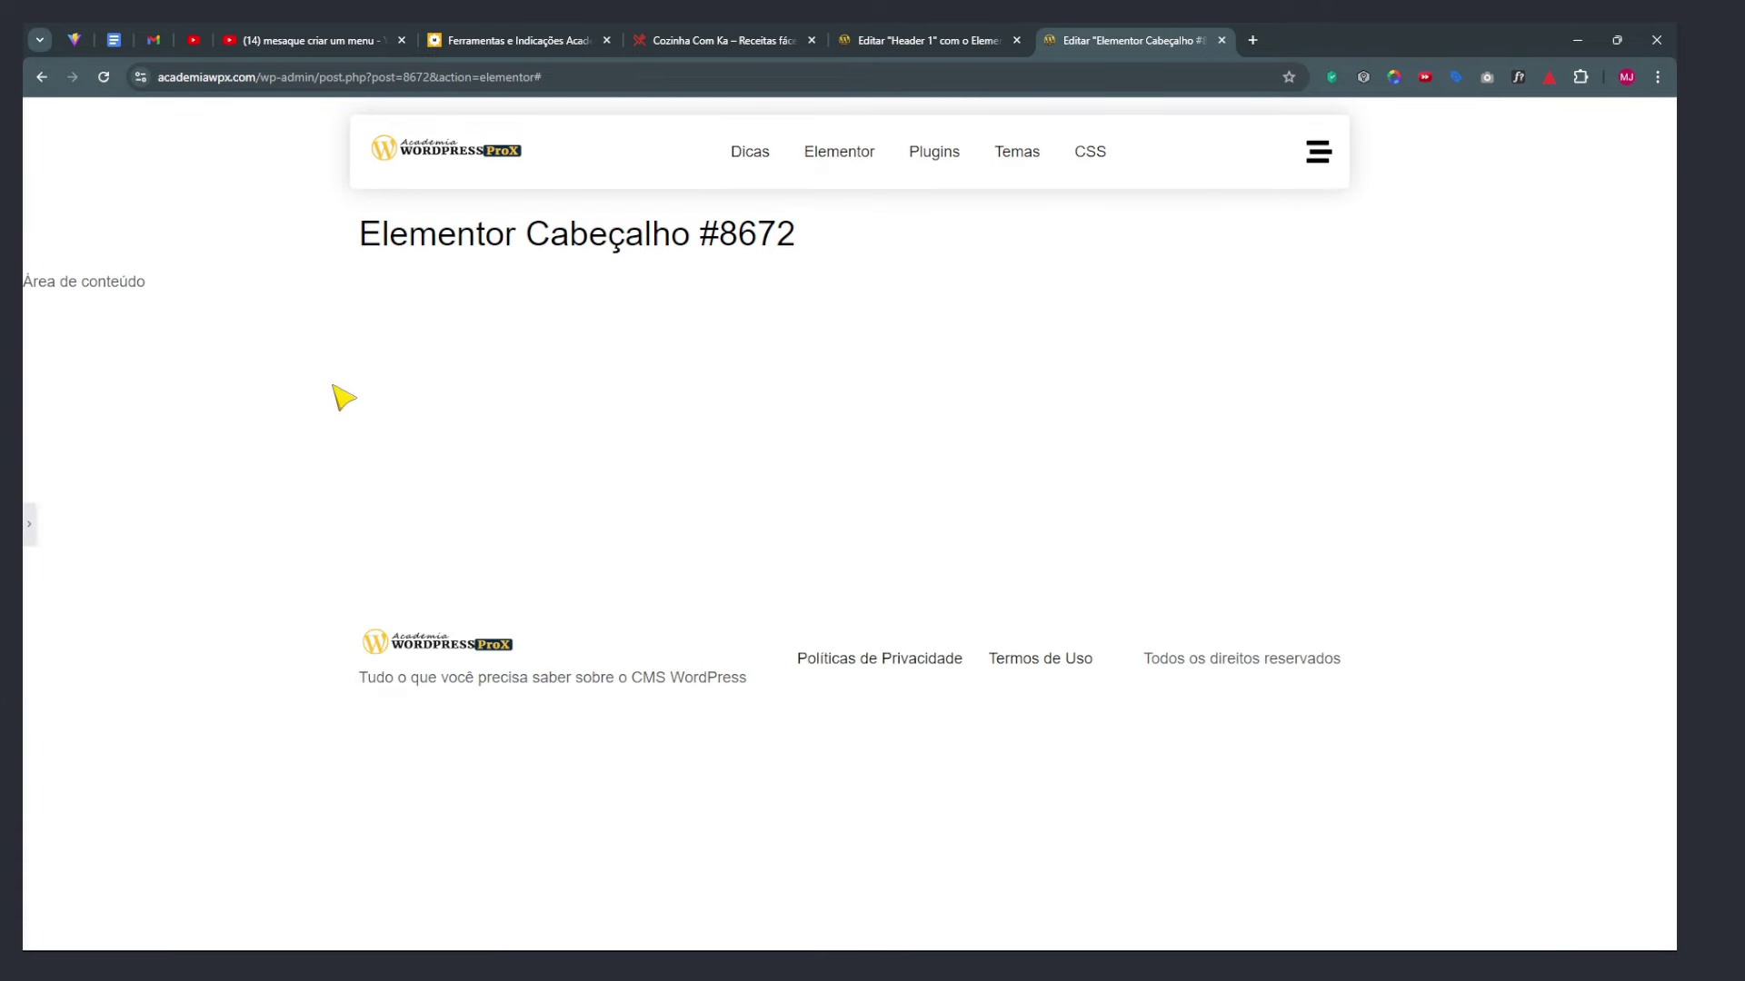
pyautogui.click(1318, 151)
pyautogui.click(1649, 152)
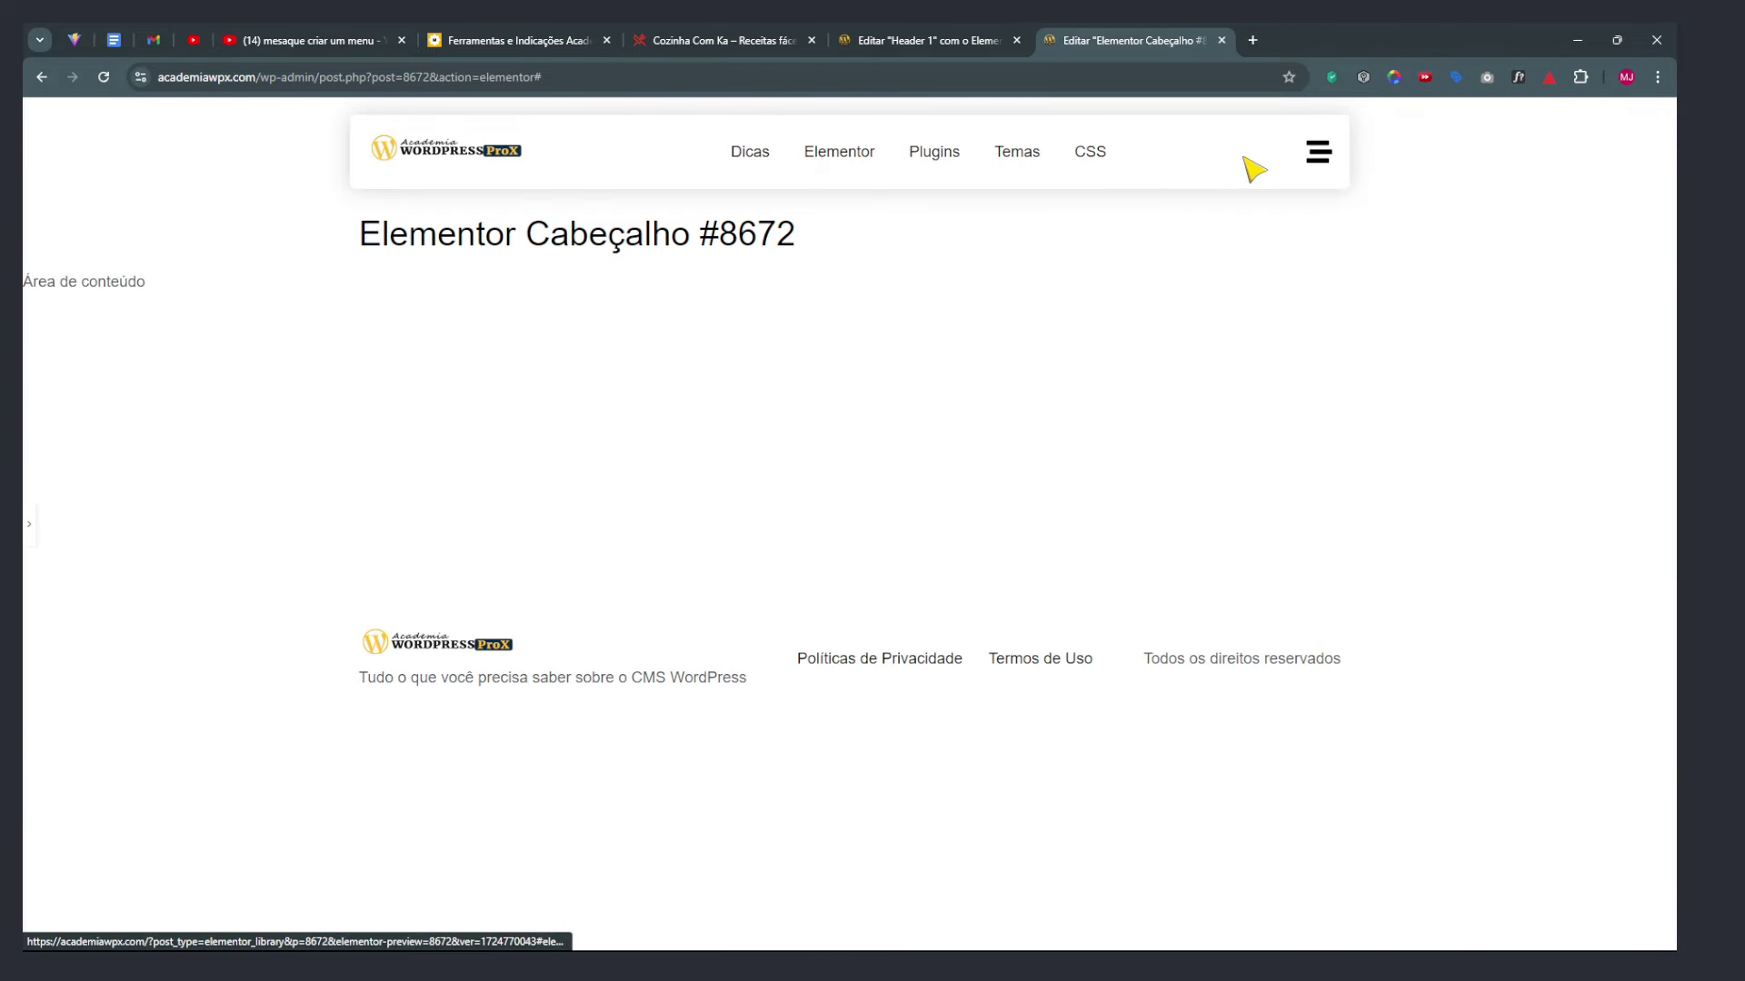
pyautogui.click(29, 524)
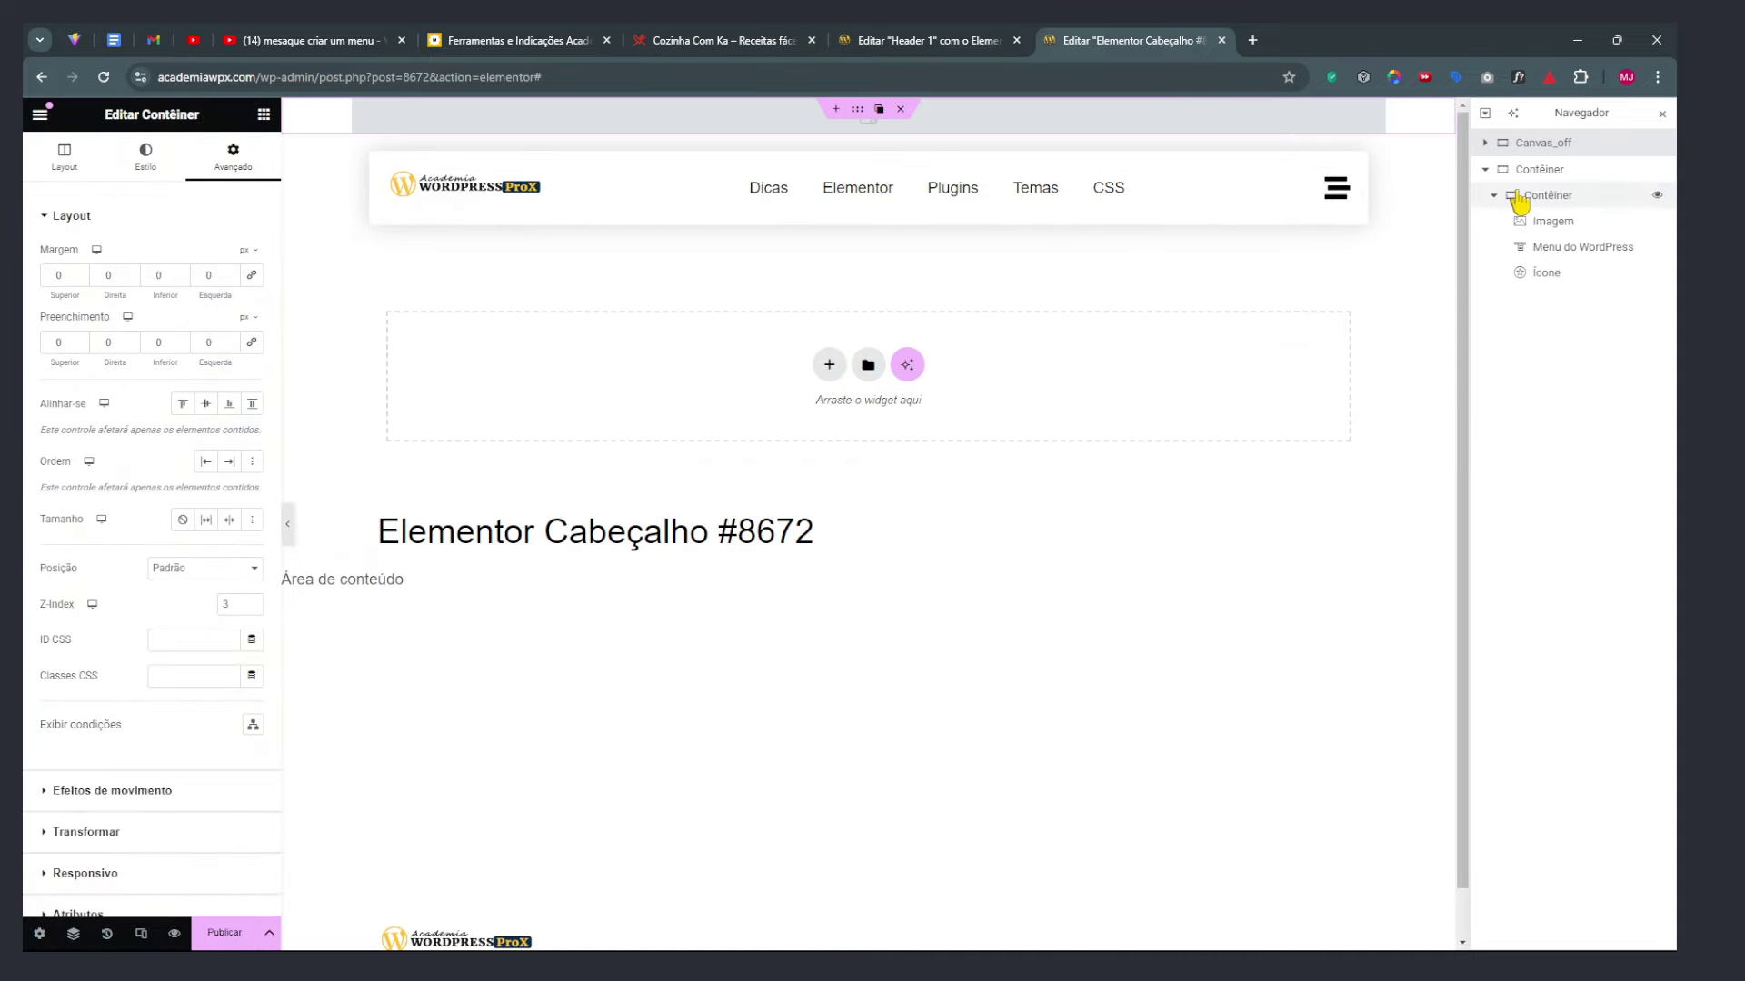
# Examine how the header behaves on the Cozinha Com Ka site while the page scrolls, and return to the Elementor header template
pyautogui.click(644, 30)
pyautogui.scroll(-10, 927, 273)
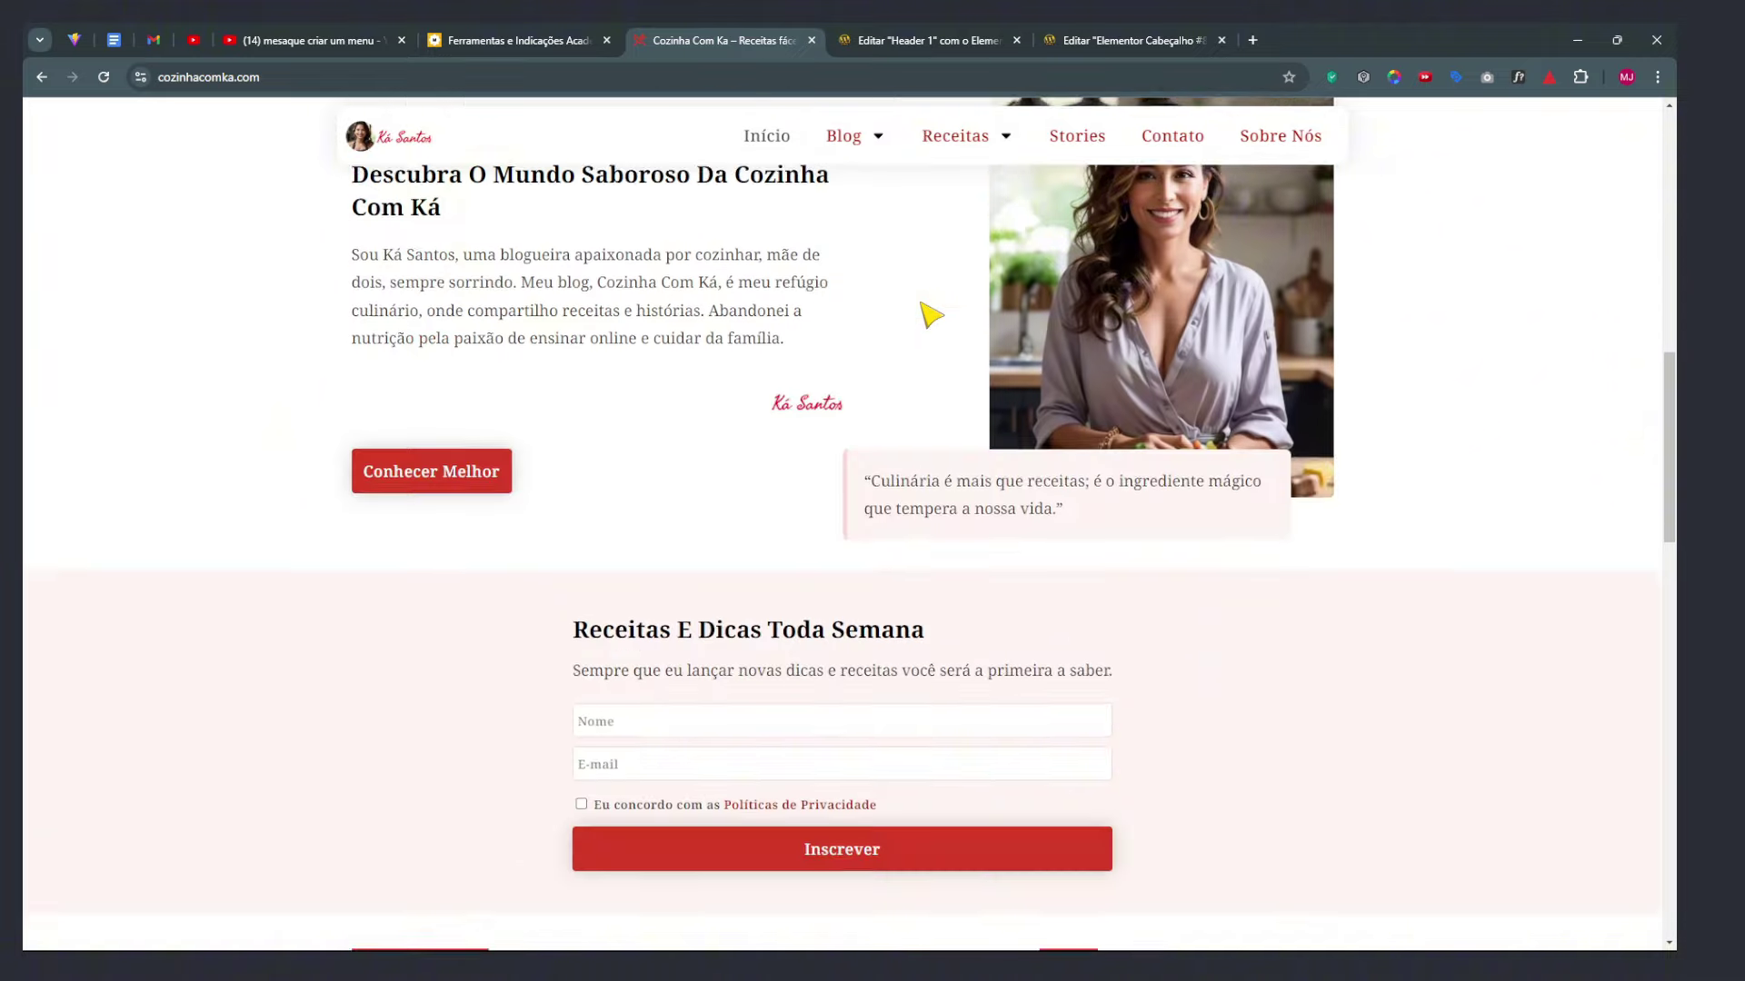
pyautogui.click(917, 40)
pyautogui.moveTo(918, 40); pyautogui.dragTo(717, 40)
pyautogui.click(1126, 40)
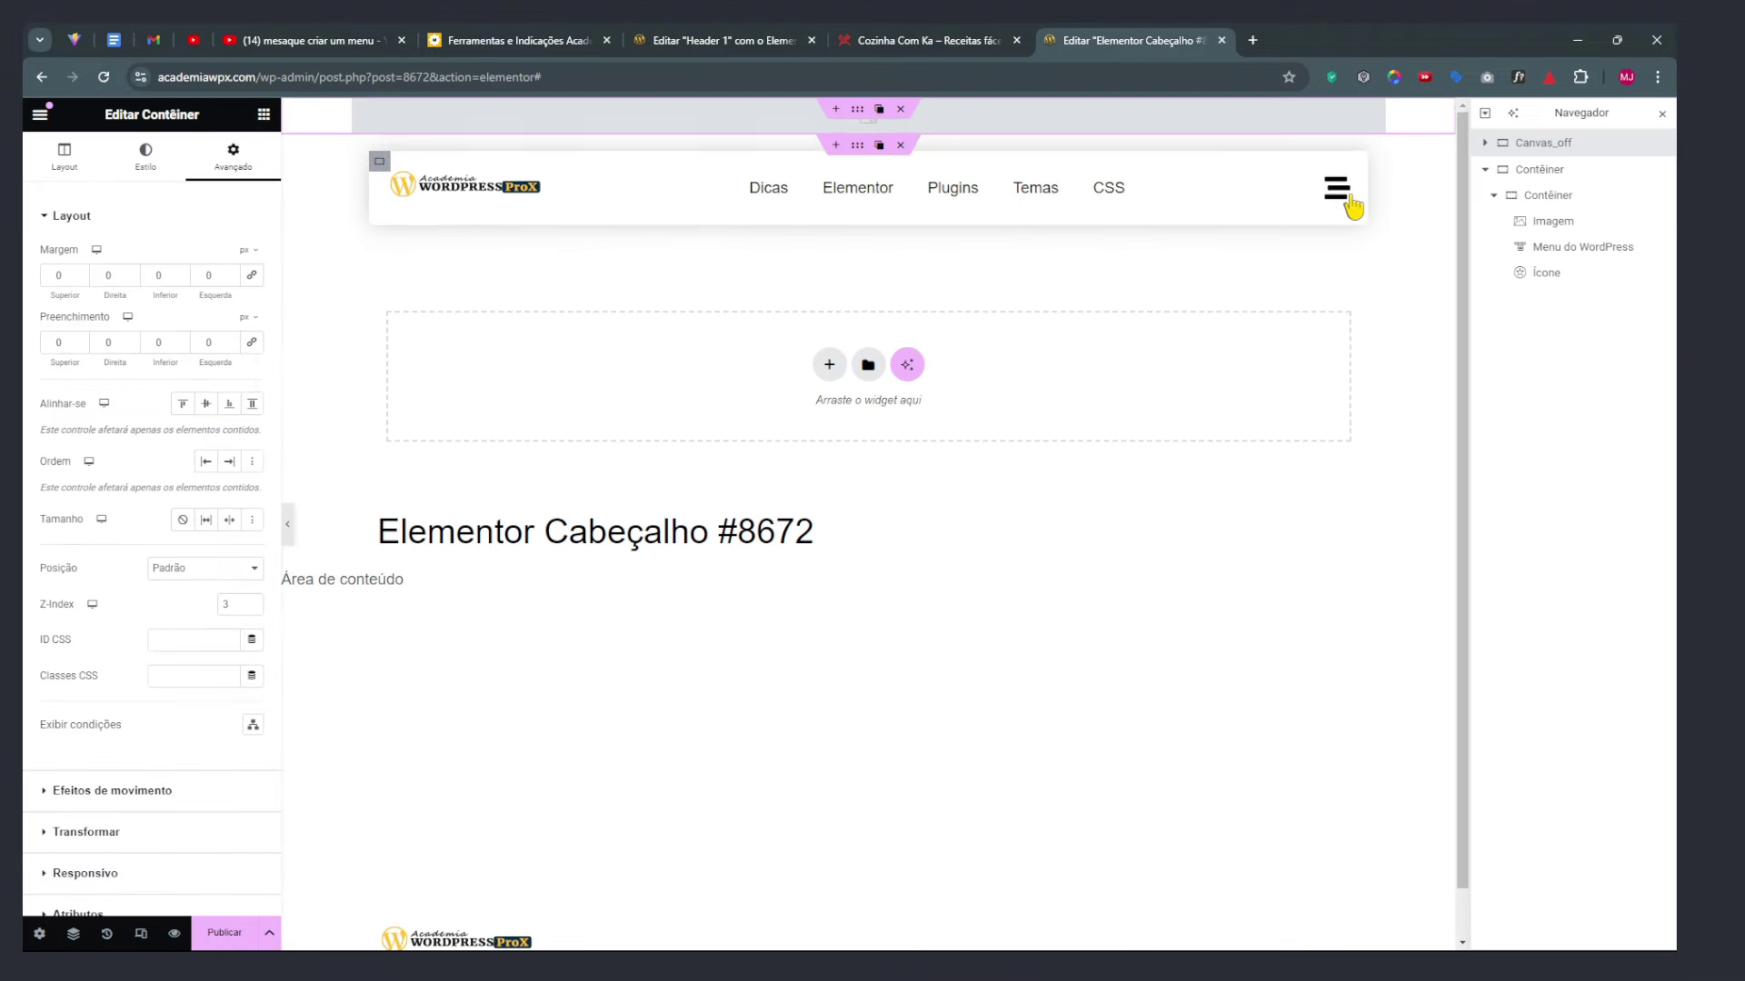
# Rename the outer container that holds the logo, menu and icon as header
pyautogui.click(1484, 170)
pyautogui.doubleClick(1532, 172)
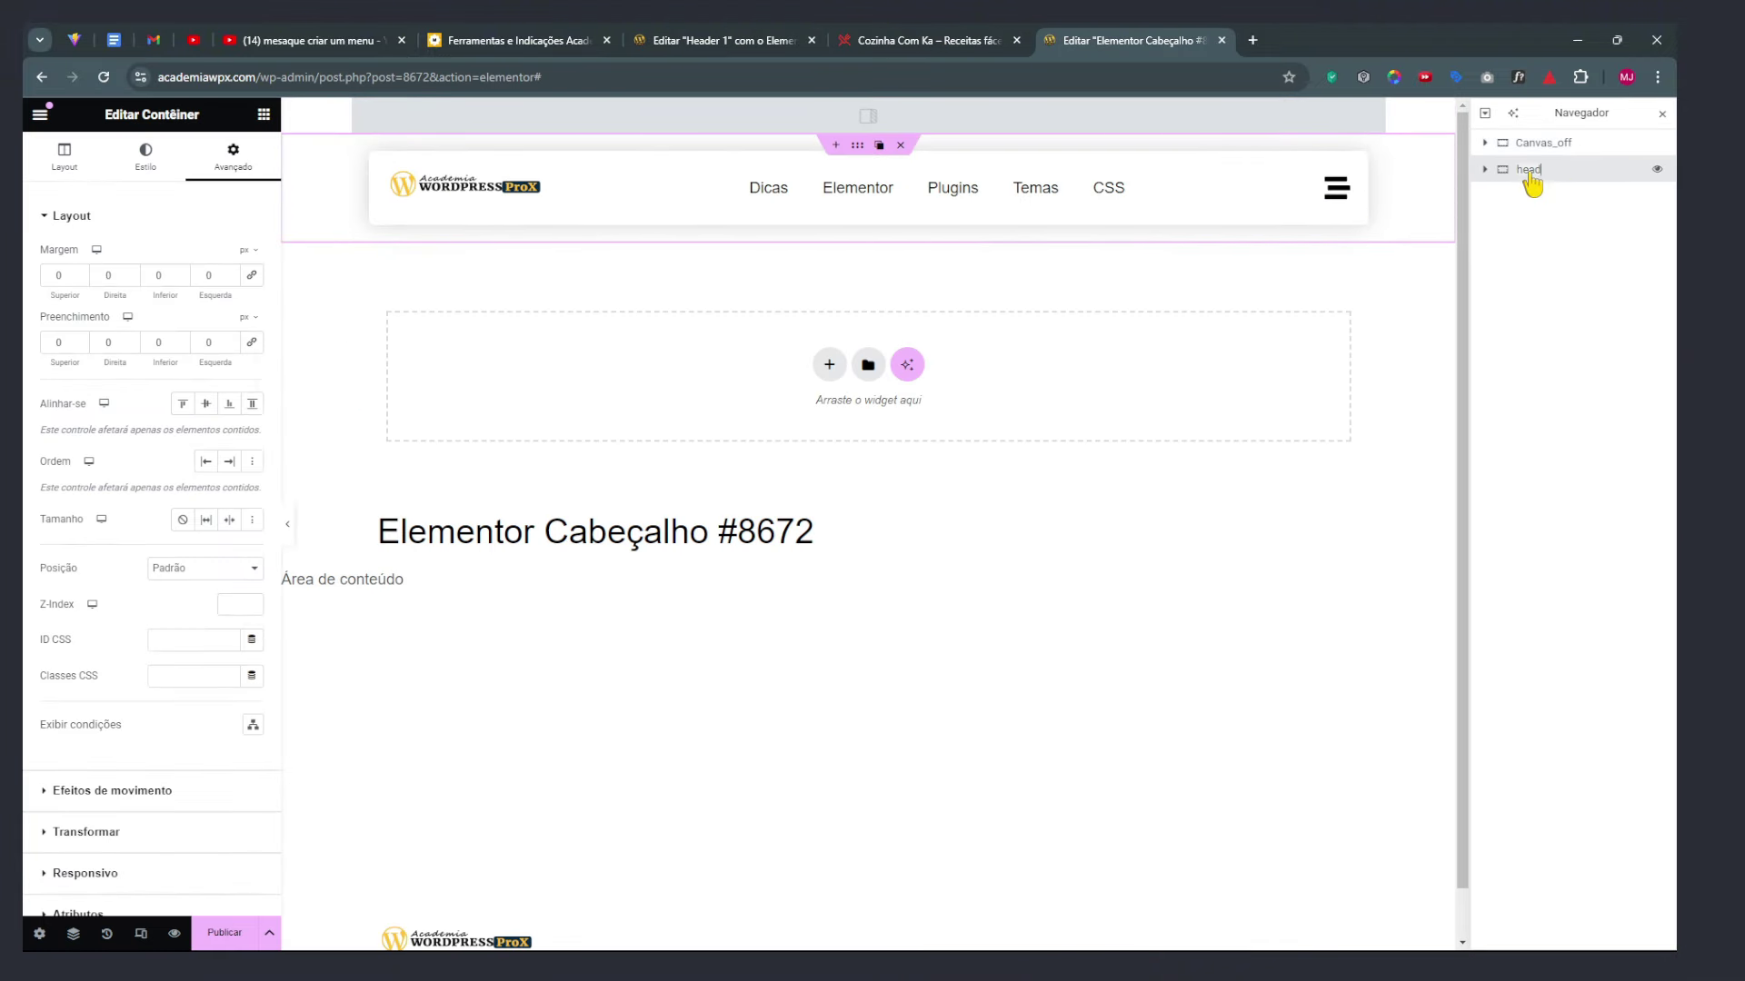
pyautogui.press('Return')
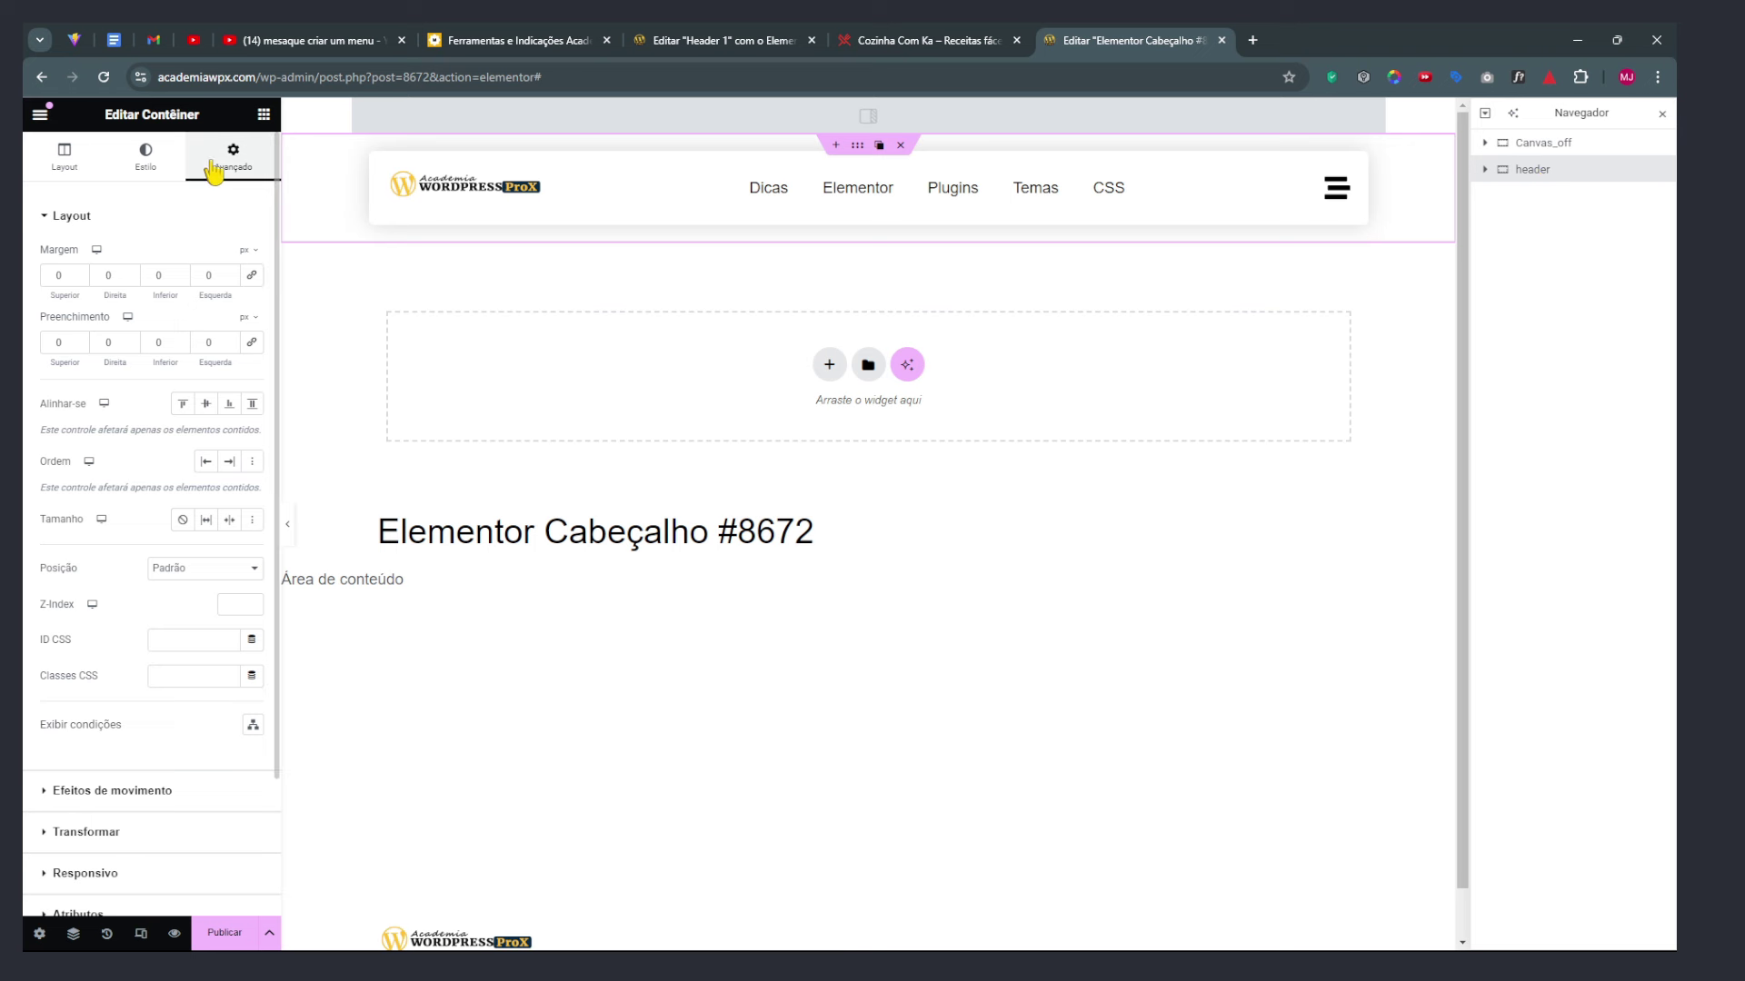
# Make the header container sticky by setting its Fixo motion effect to Superior
pyautogui.click(71, 218)
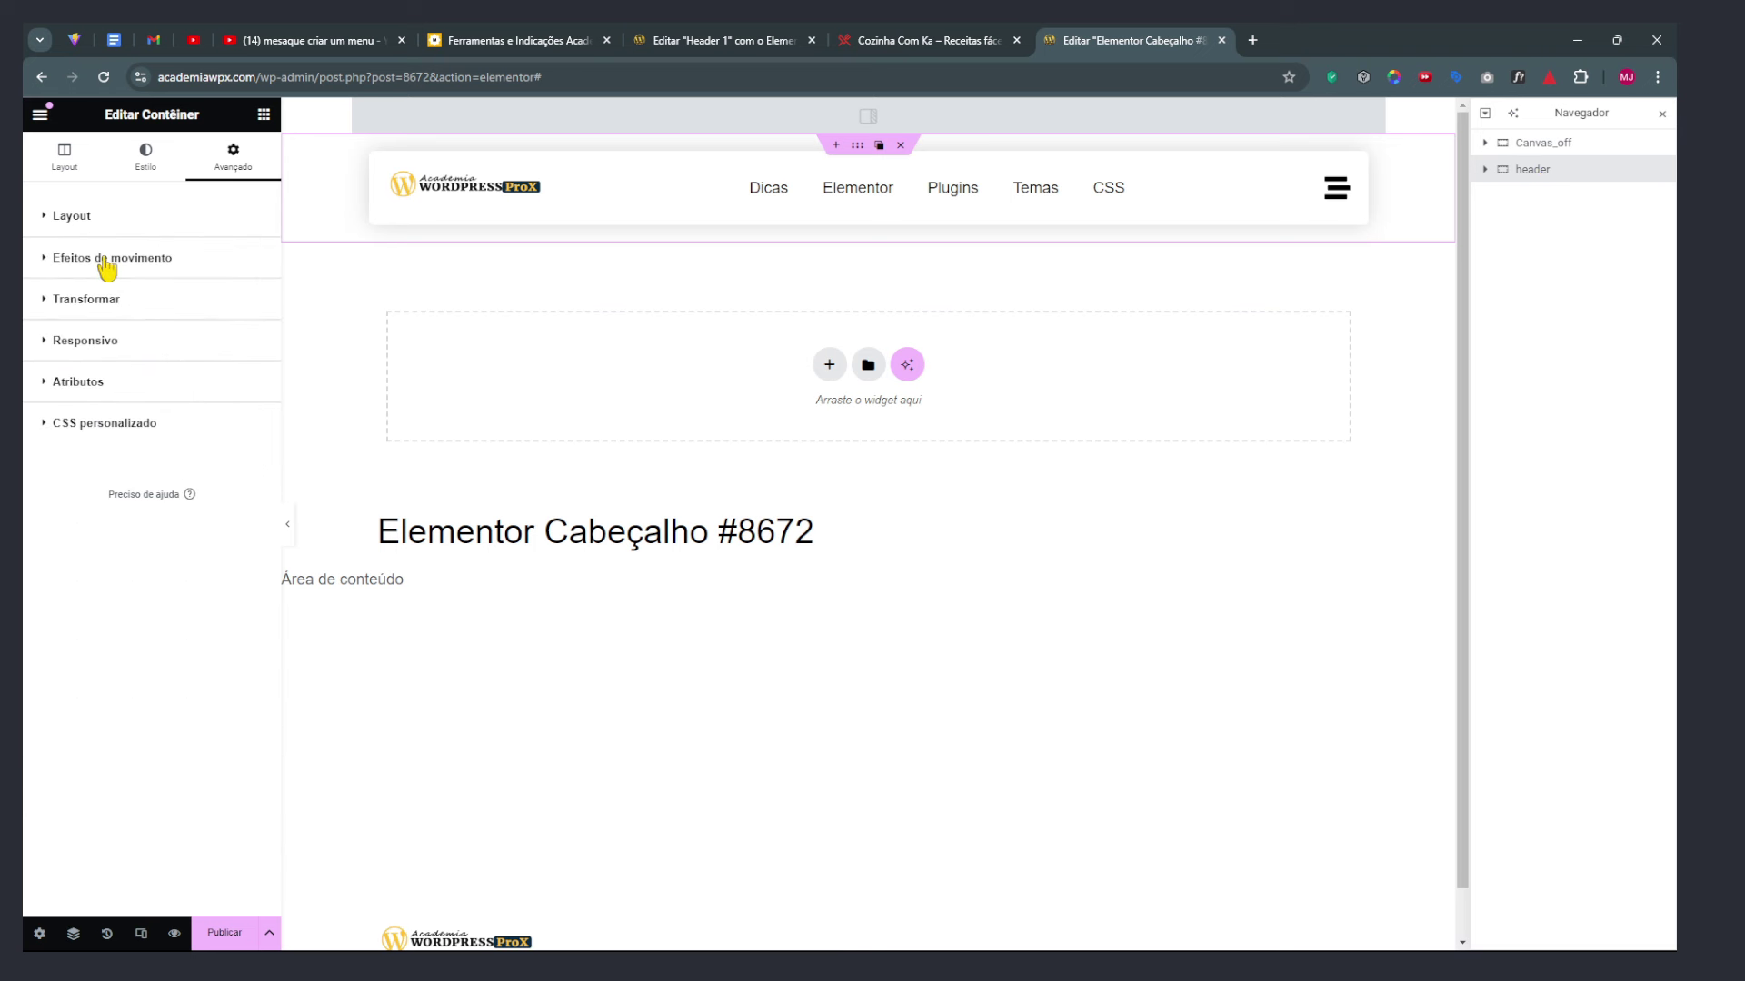
pyautogui.click(107, 263)
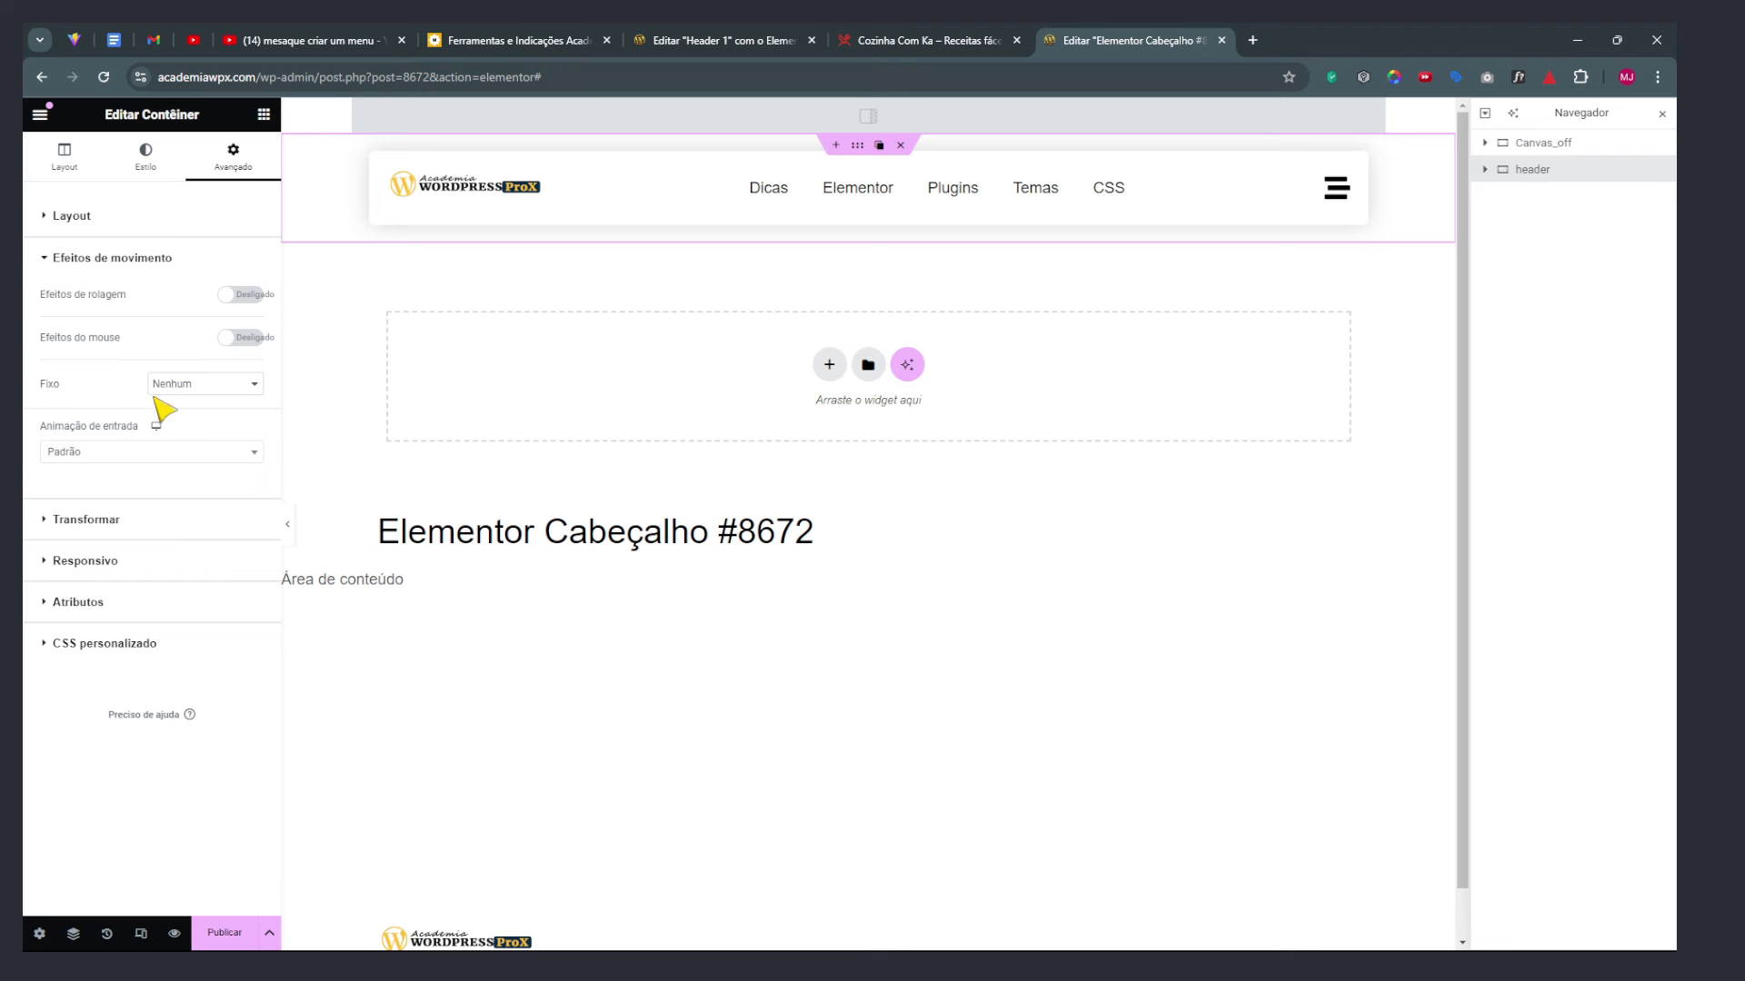
pyautogui.click(205, 383)
pyautogui.click(182, 419)
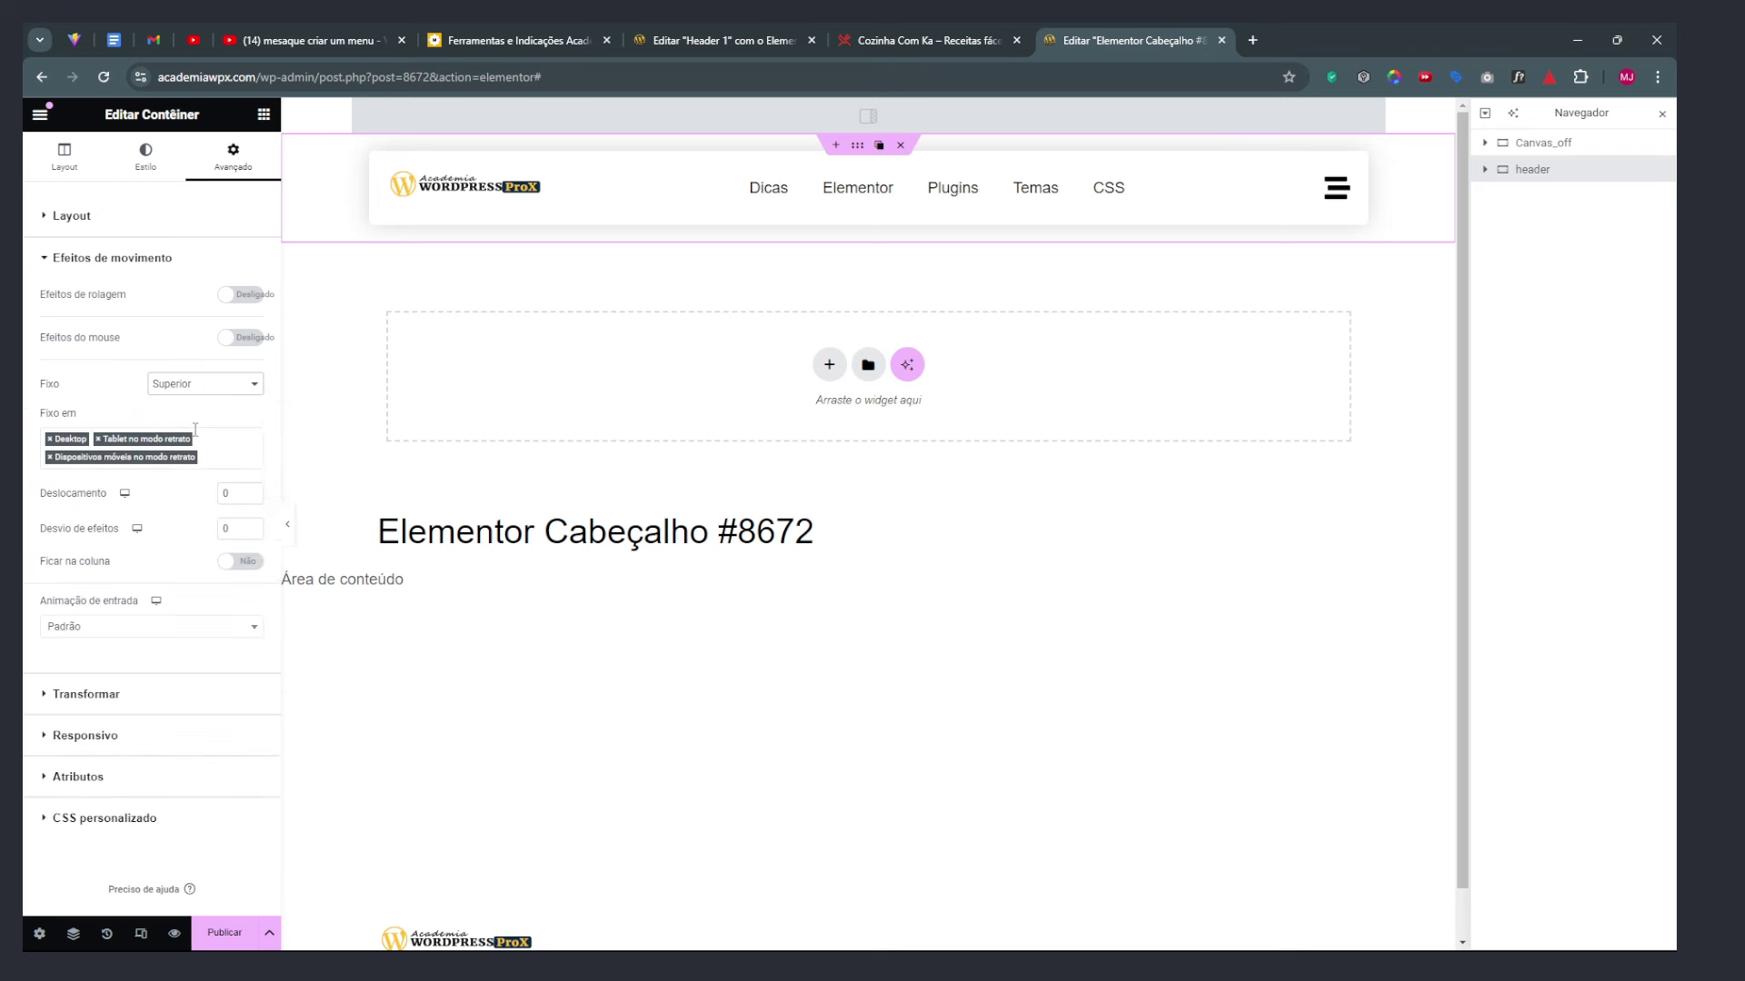
pyautogui.scroll(-1, 463, 464)
pyautogui.scroll(1, 427, 451)
pyautogui.scroll(-1, 440, 448)
pyautogui.scroll(1, 440, 440)
# Add a Flexbox container with the horizontal row structure below the header and insert an Imagem widget into it
pyautogui.click(830, 367)
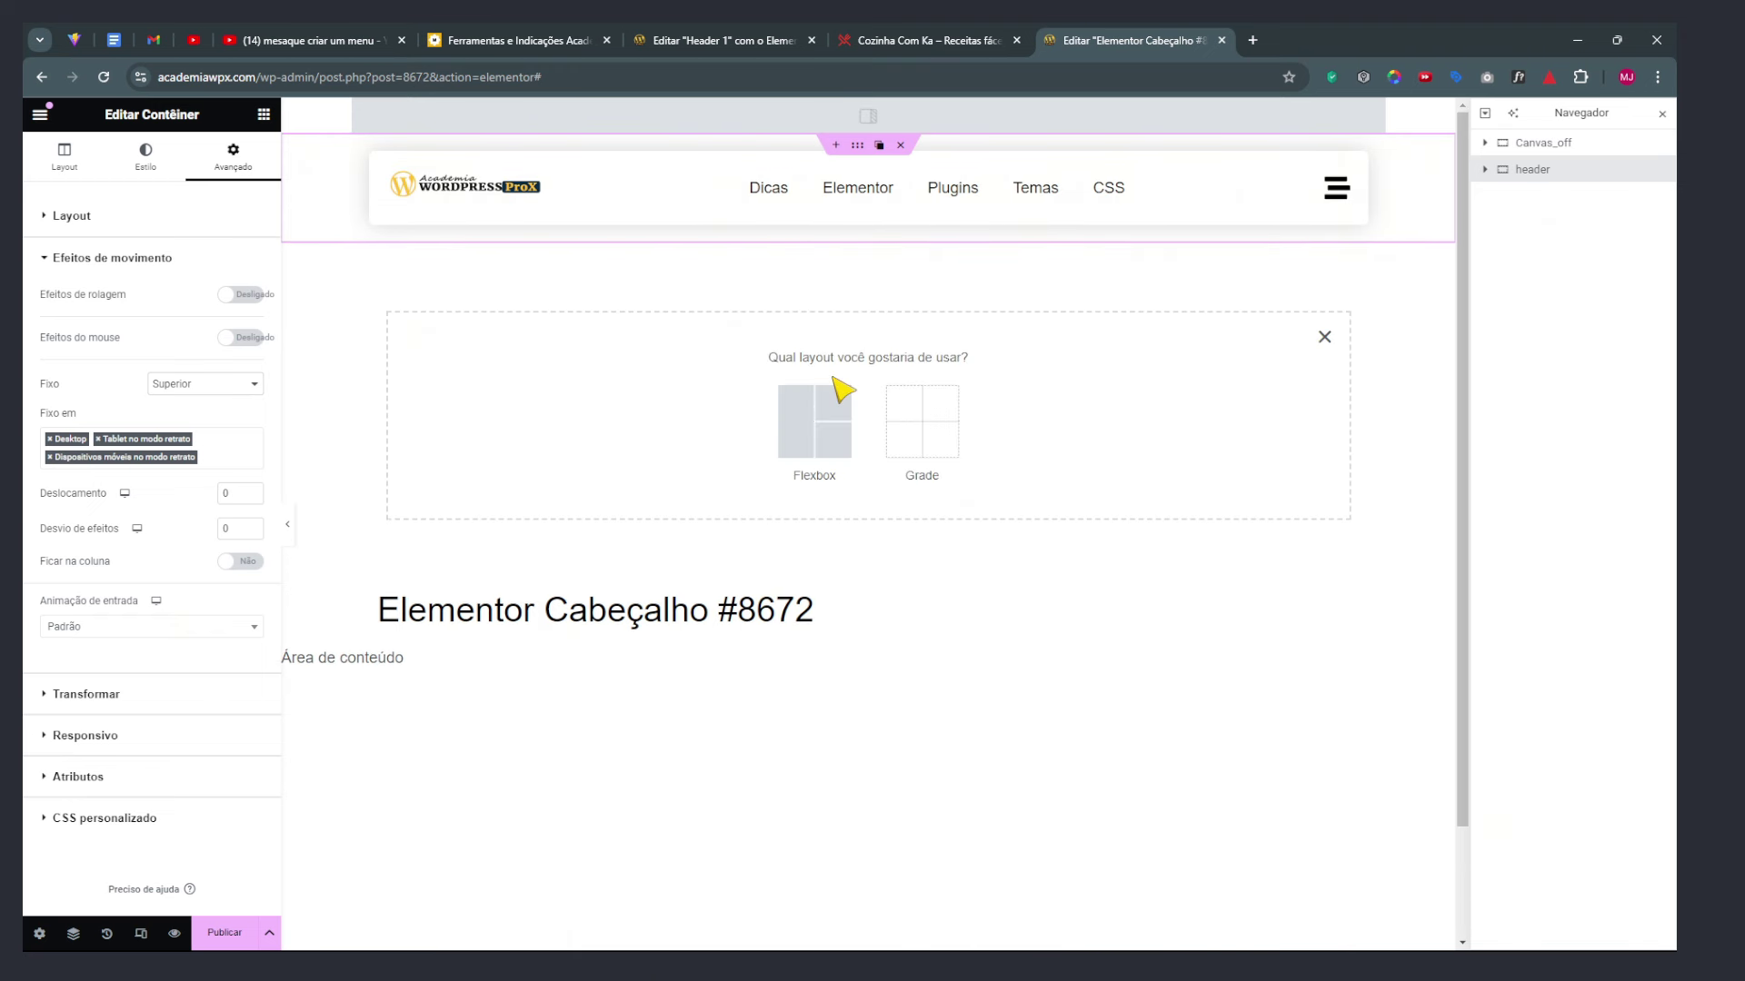
pyautogui.click(803, 429)
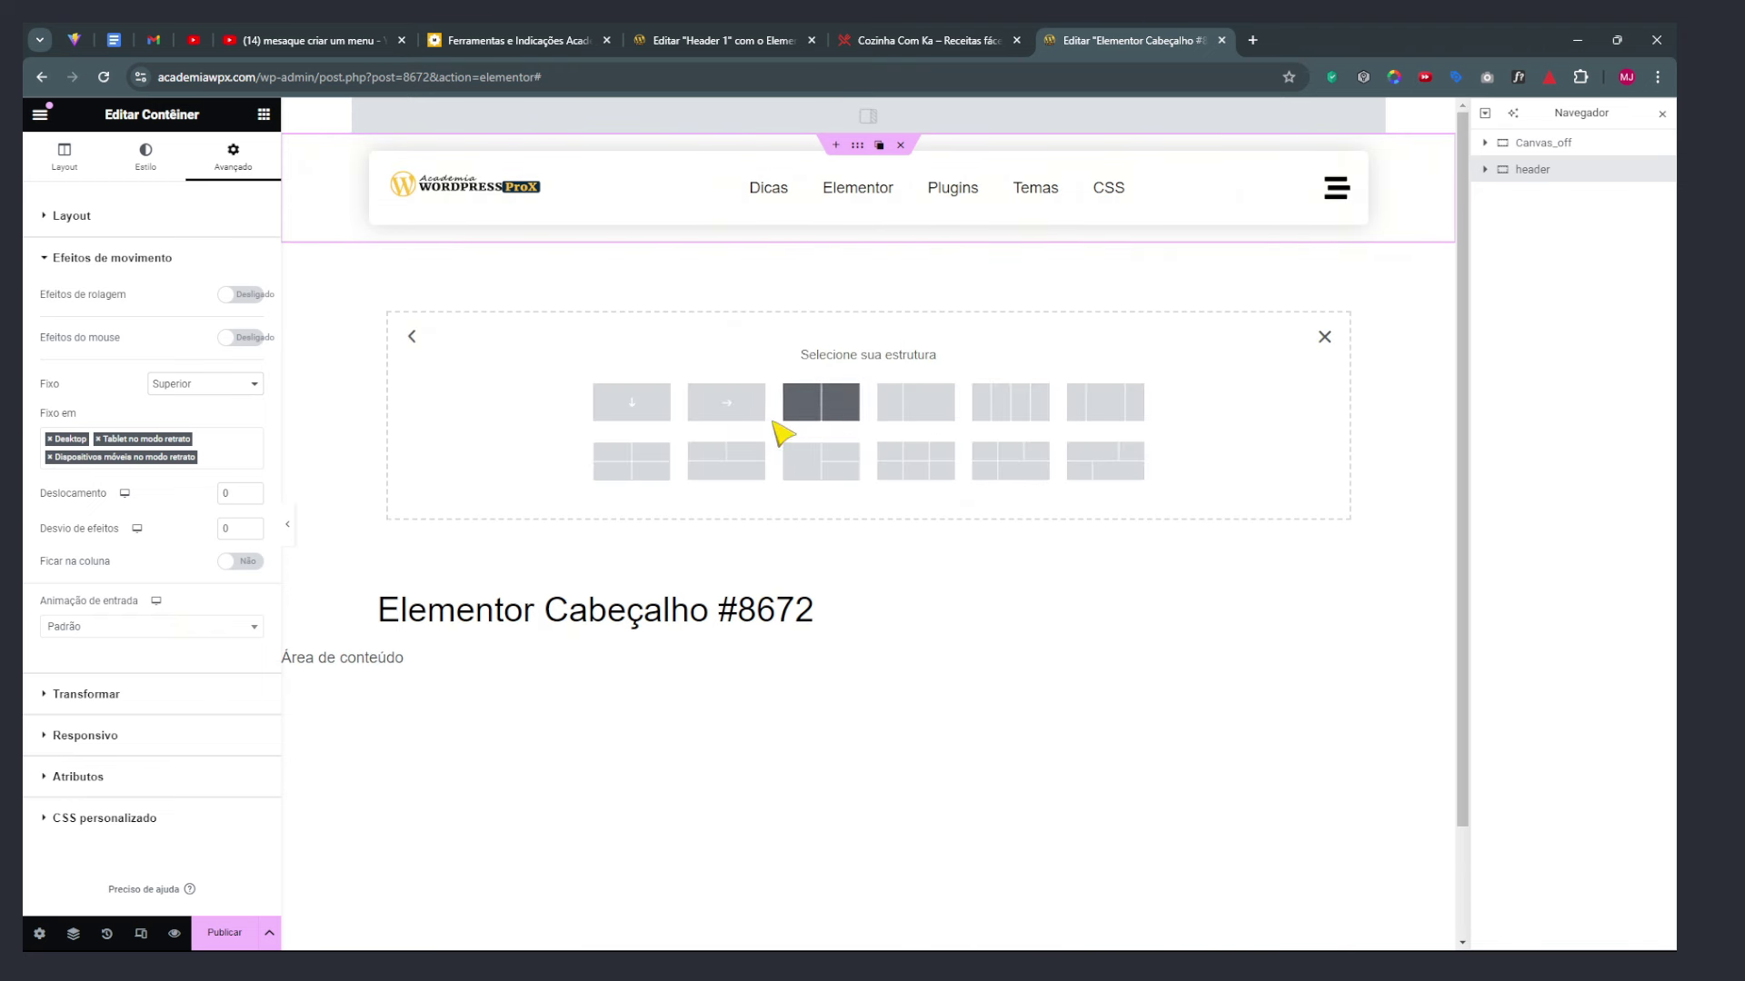
pyautogui.click(732, 417)
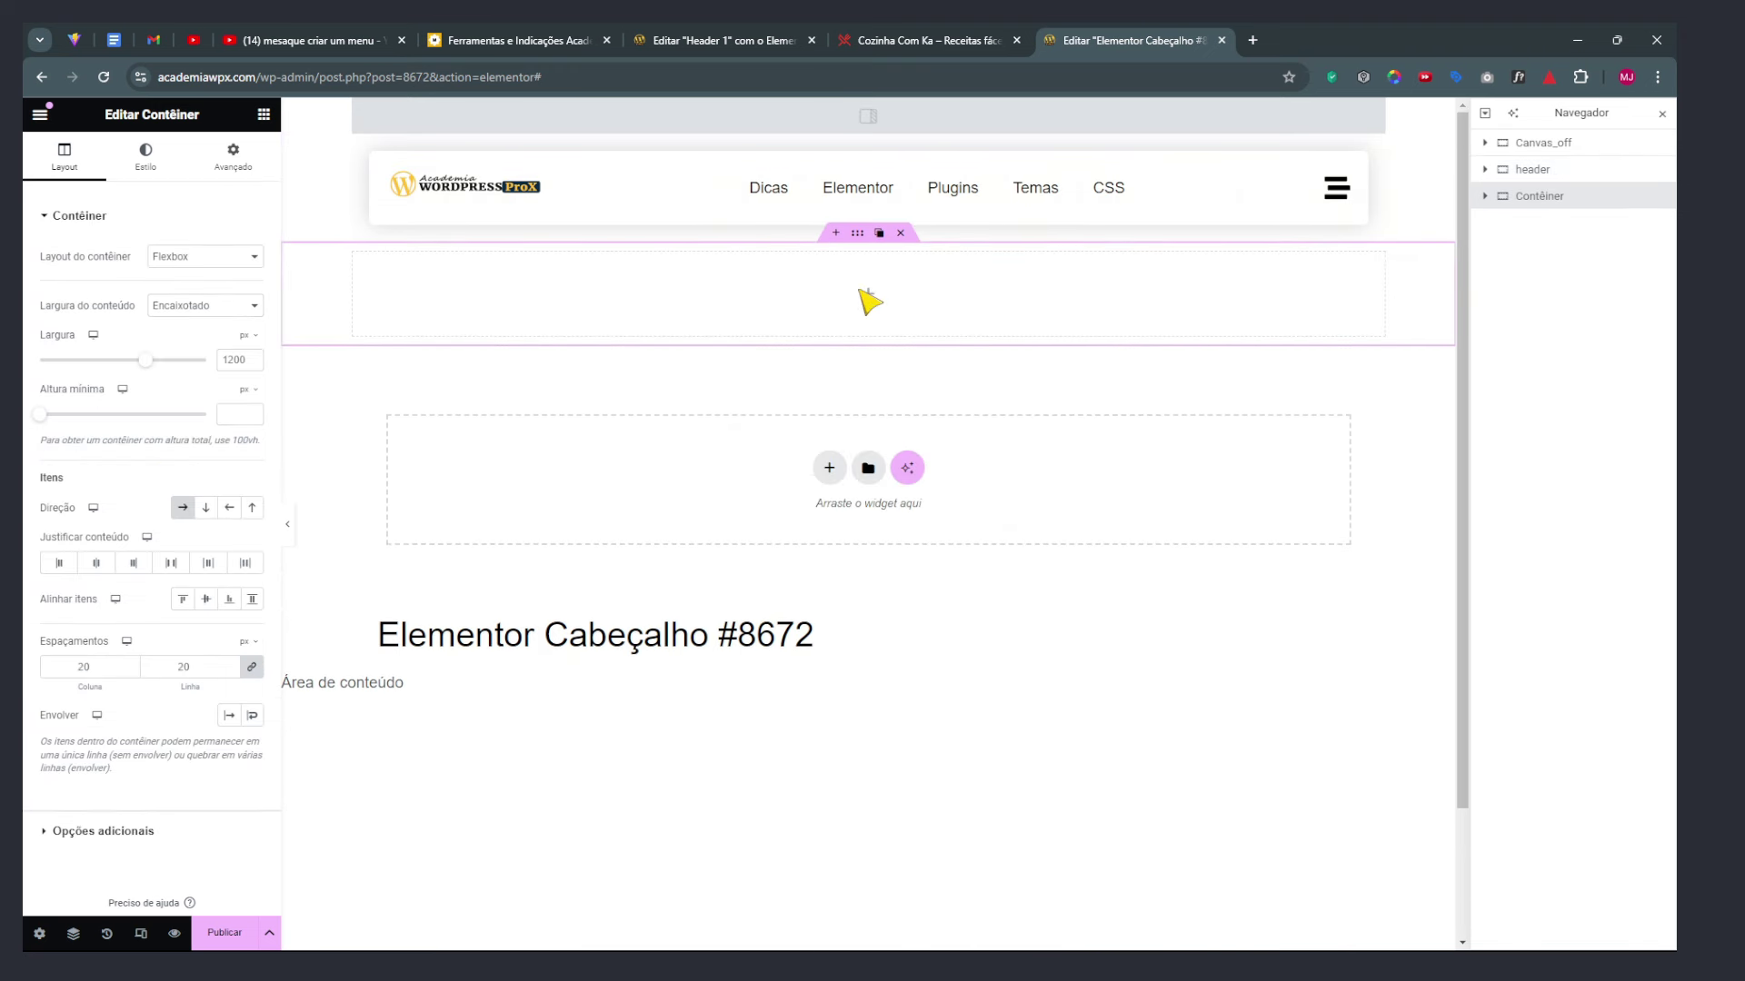
pyautogui.click(869, 296)
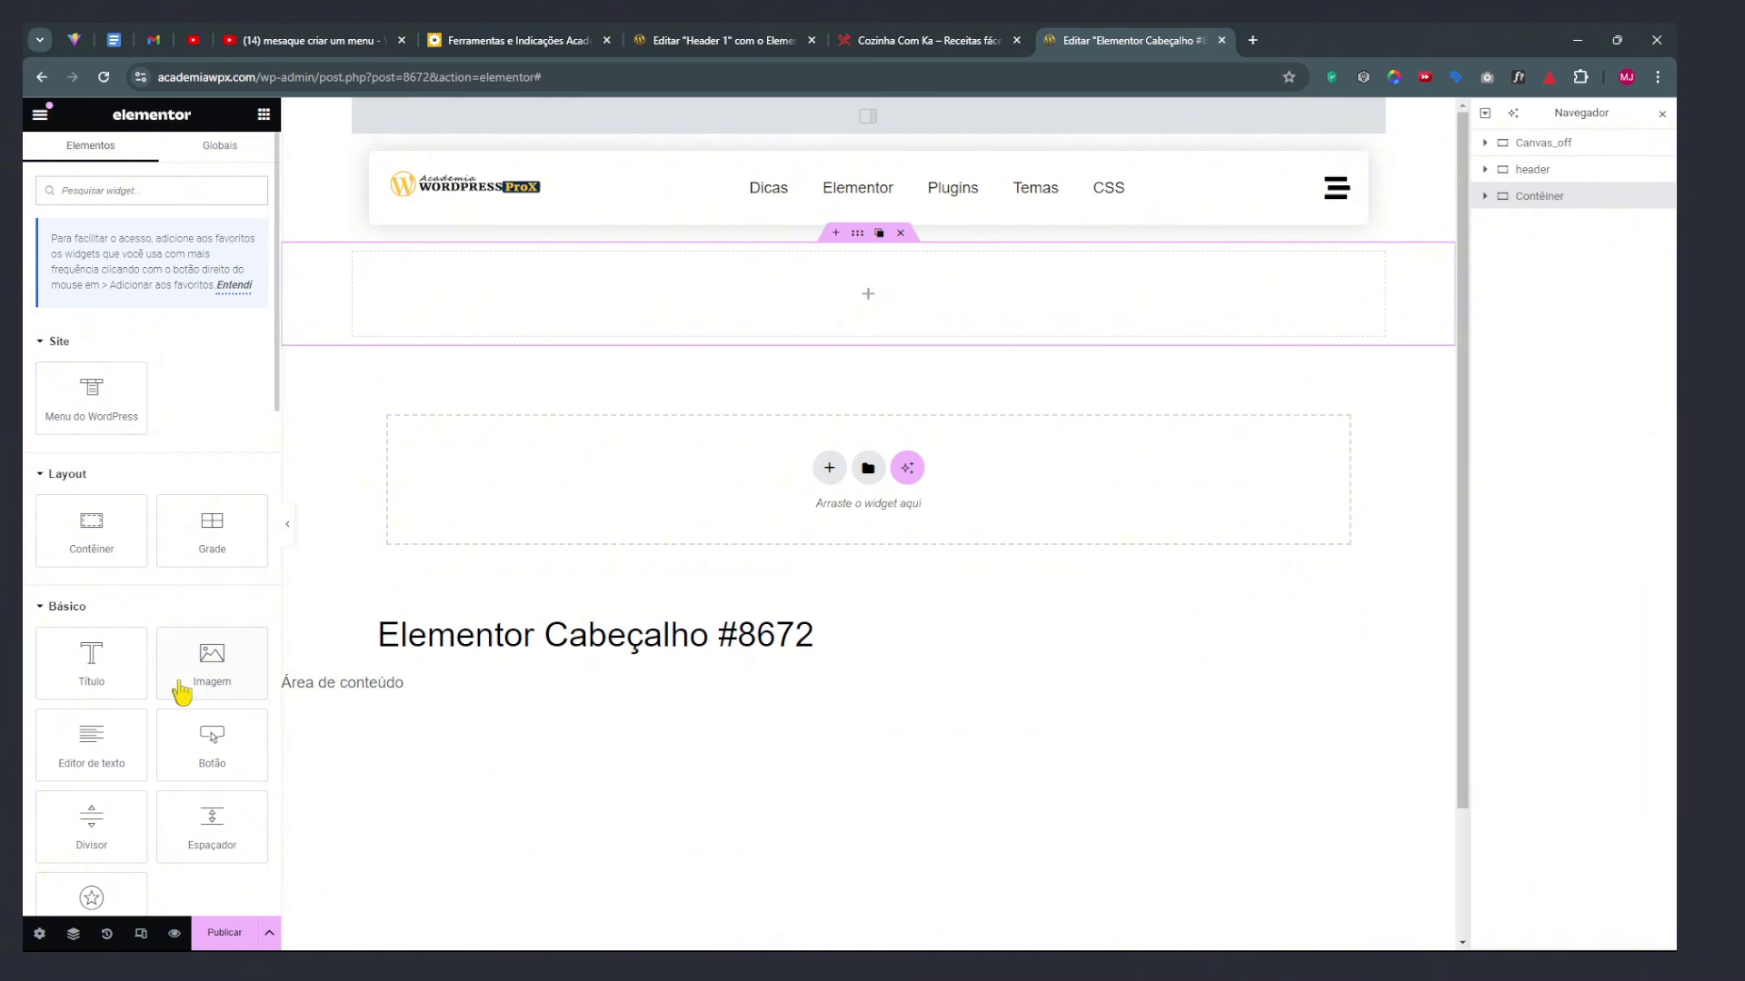
pyautogui.click(241, 681)
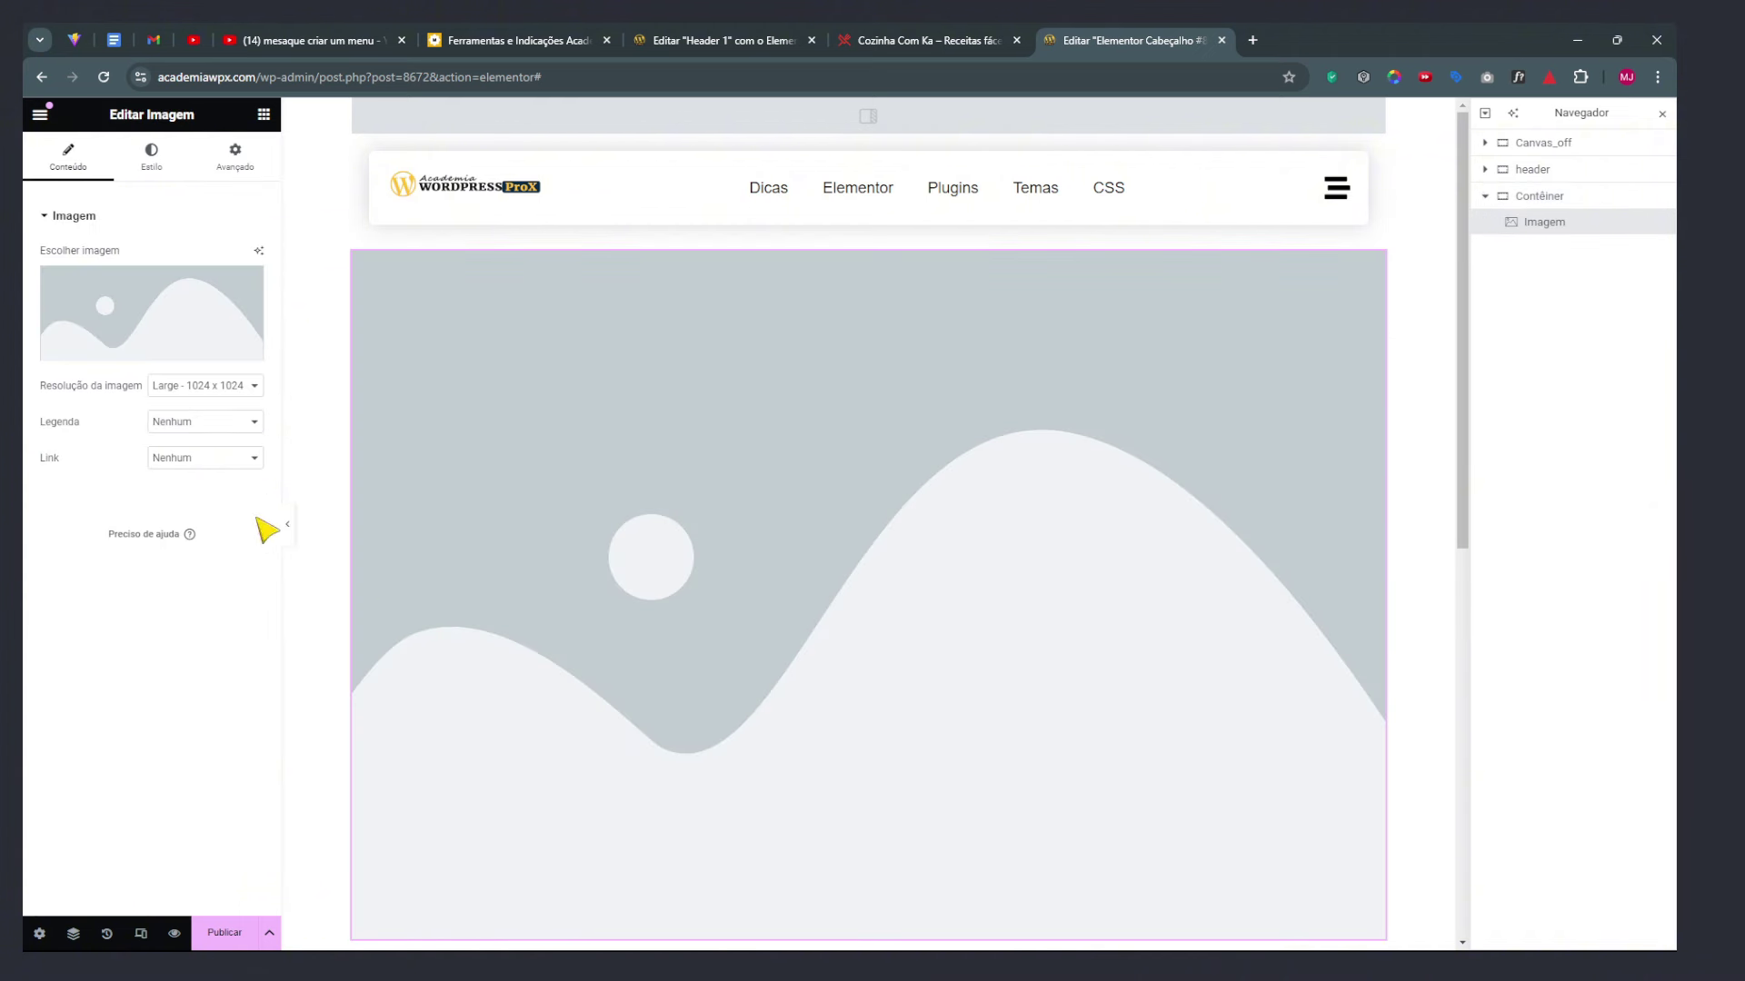
# Preview the sticky header over the placeholder image and compare its scrolling behaviour with the Cozinha Com Ka site
pyautogui.click(289, 532)
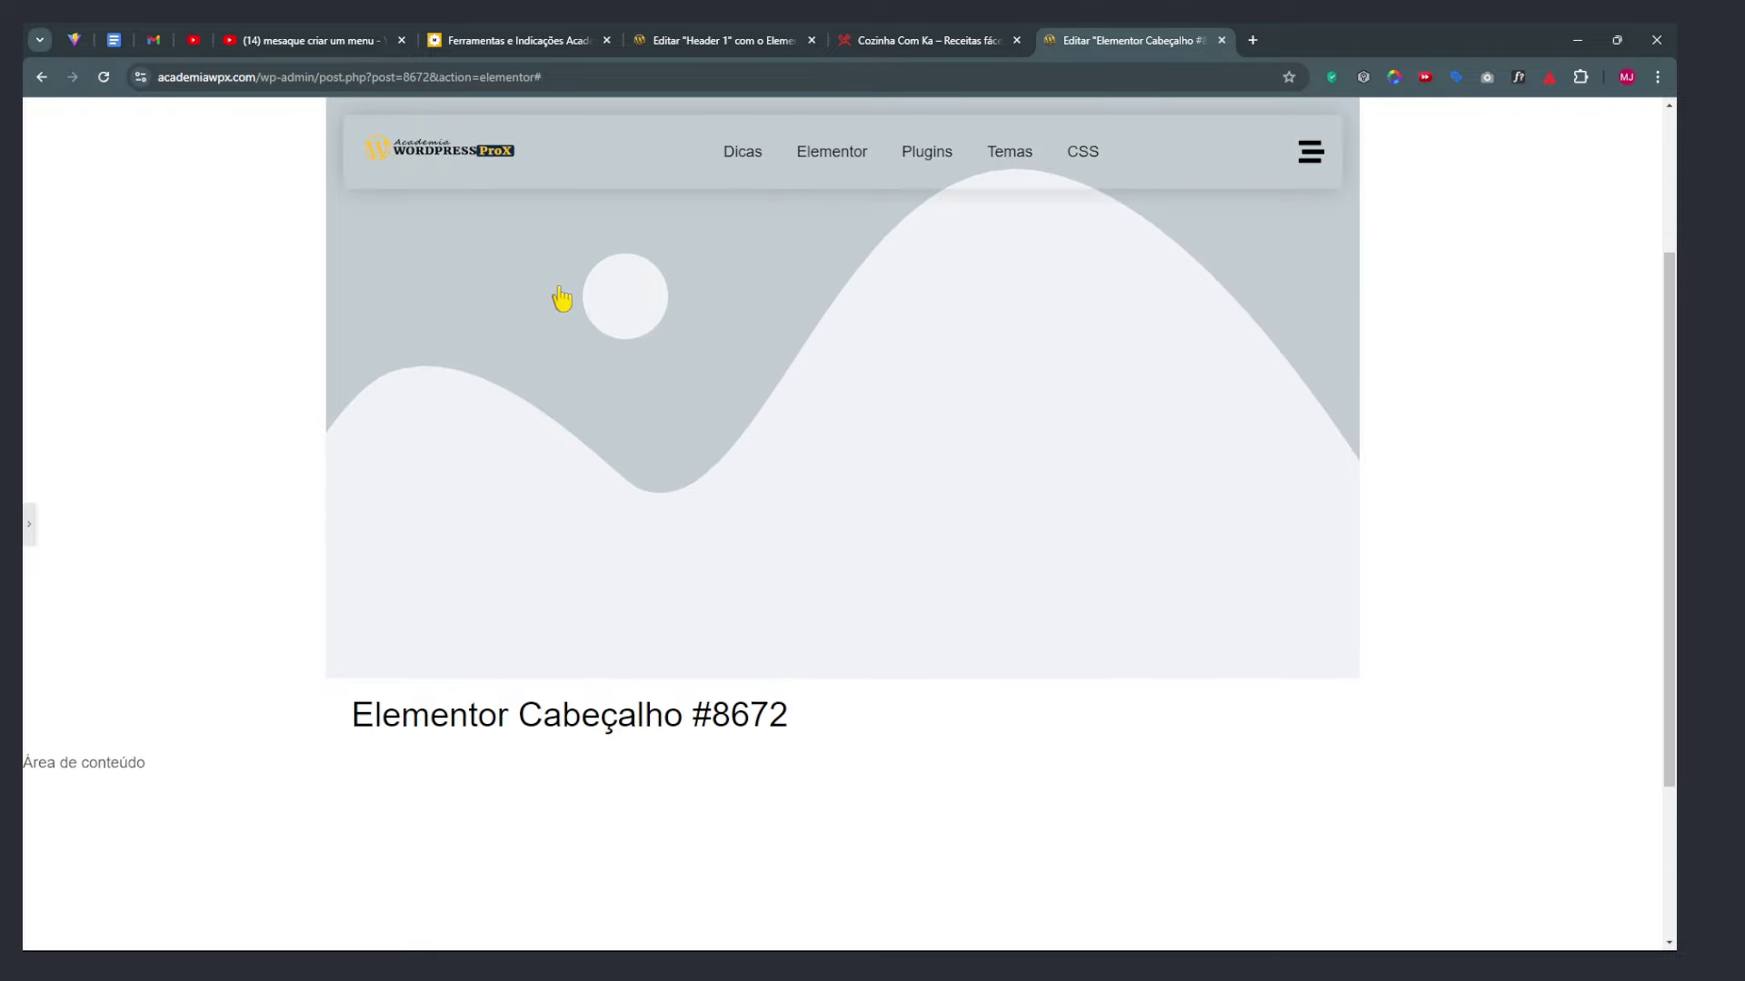
pyautogui.click(34, 525)
pyautogui.click(927, 39)
pyautogui.scroll(-5, 950, 282)
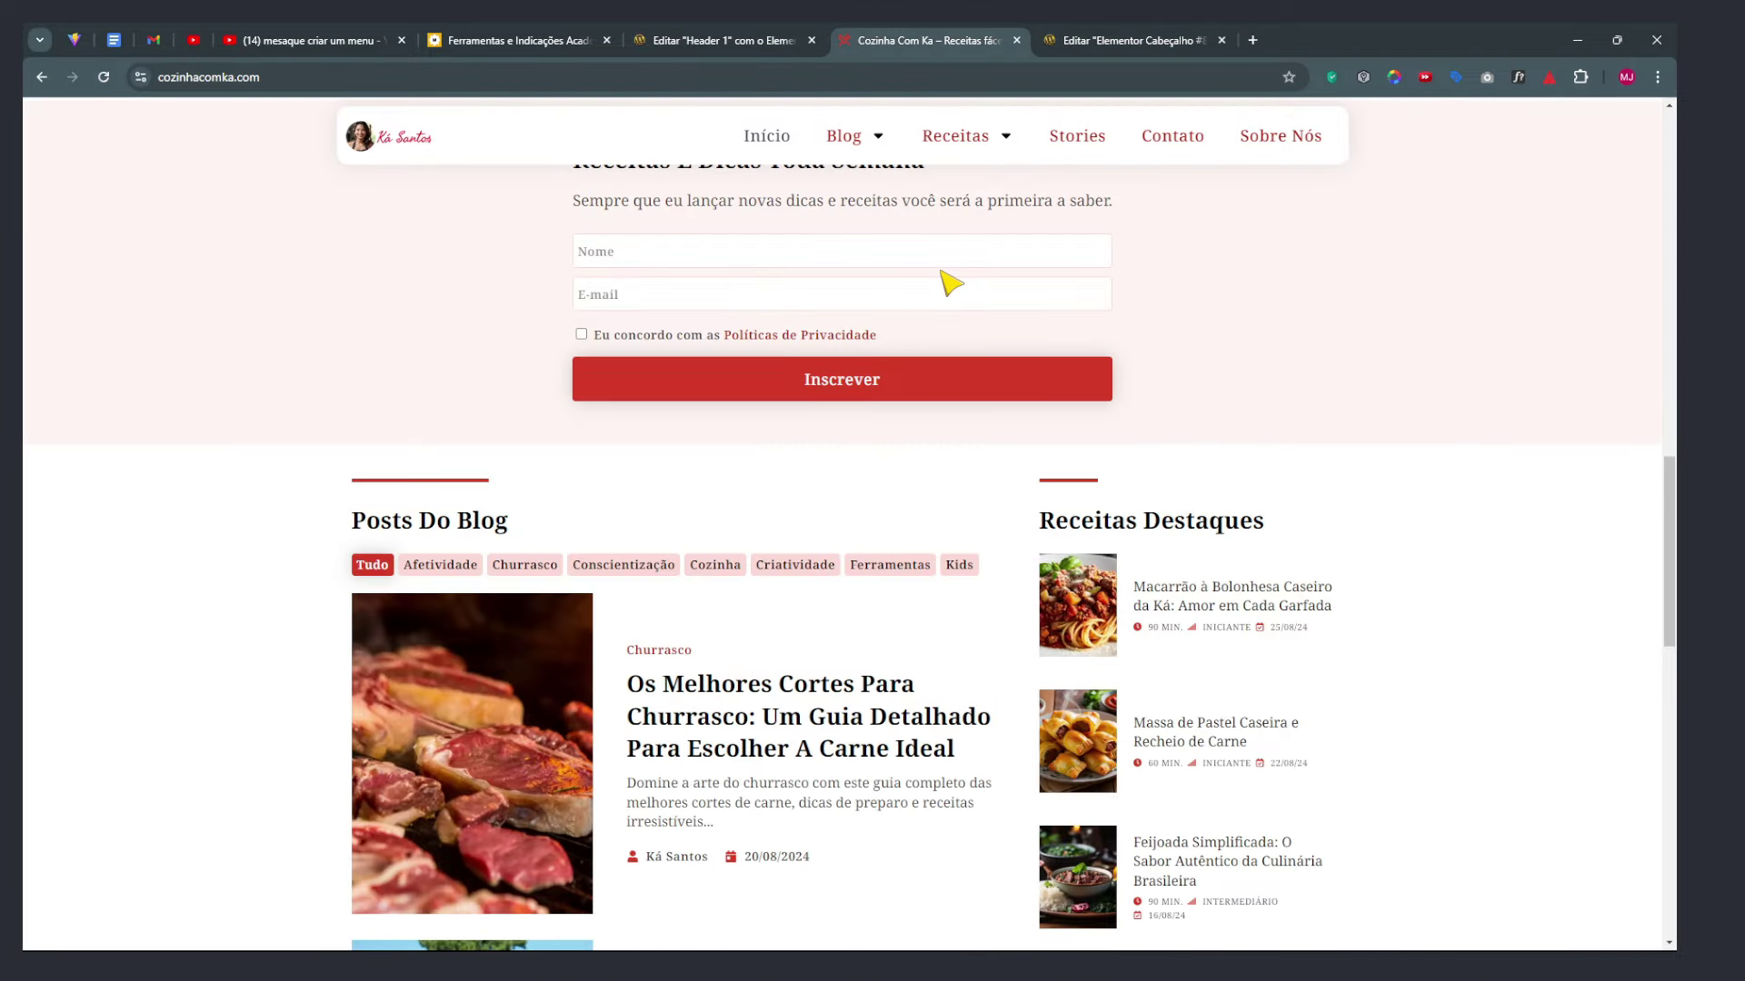
pyautogui.scroll(-5, 950, 283)
pyautogui.scroll(2, 946, 282)
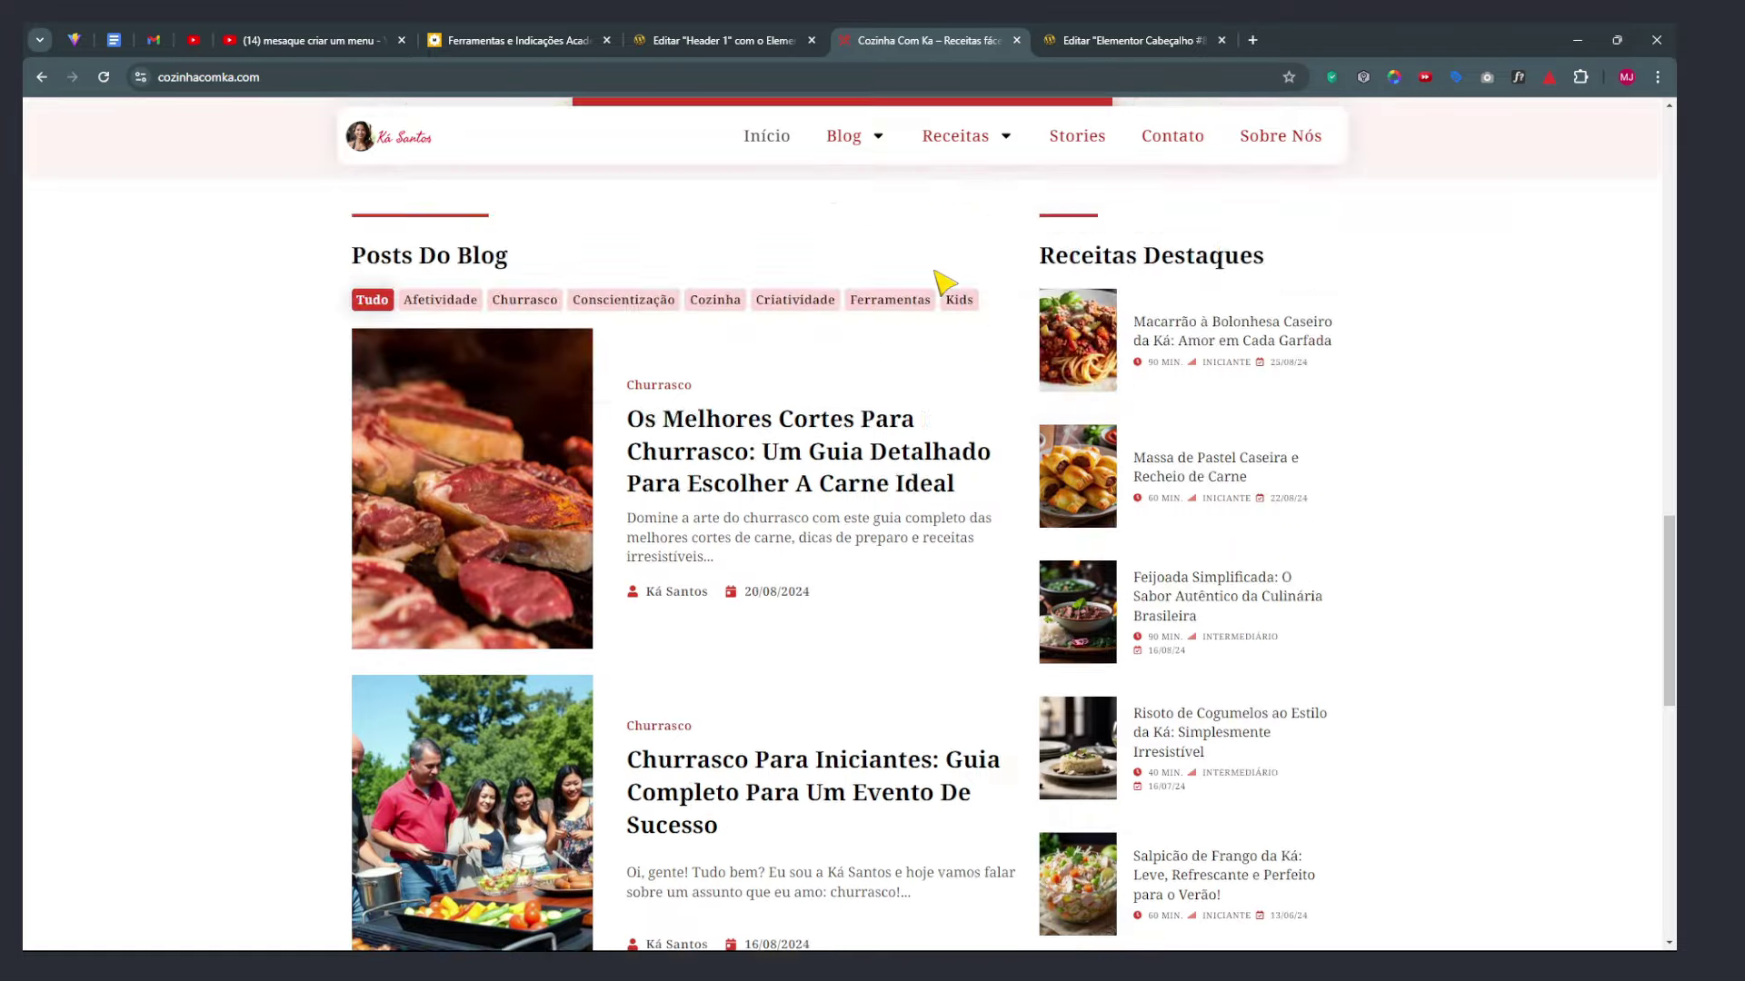
pyautogui.scroll(4, 942, 281)
pyautogui.click(1083, 33)
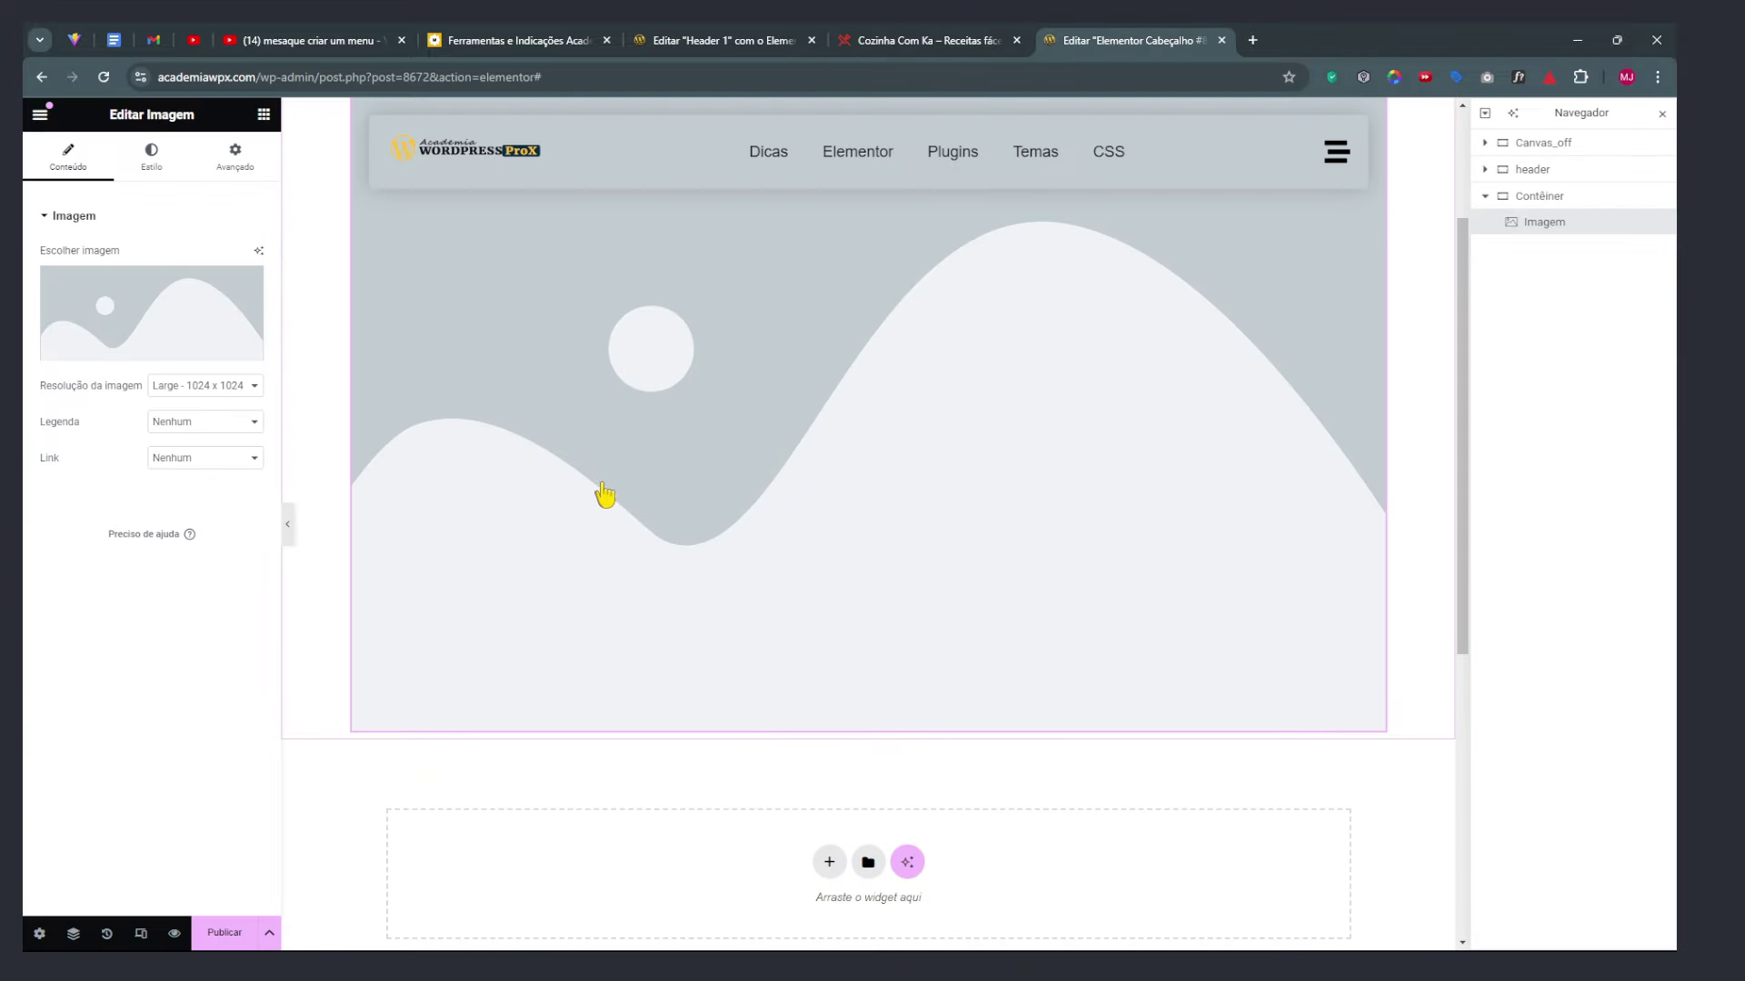
pyautogui.scroll(2, 605, 495)
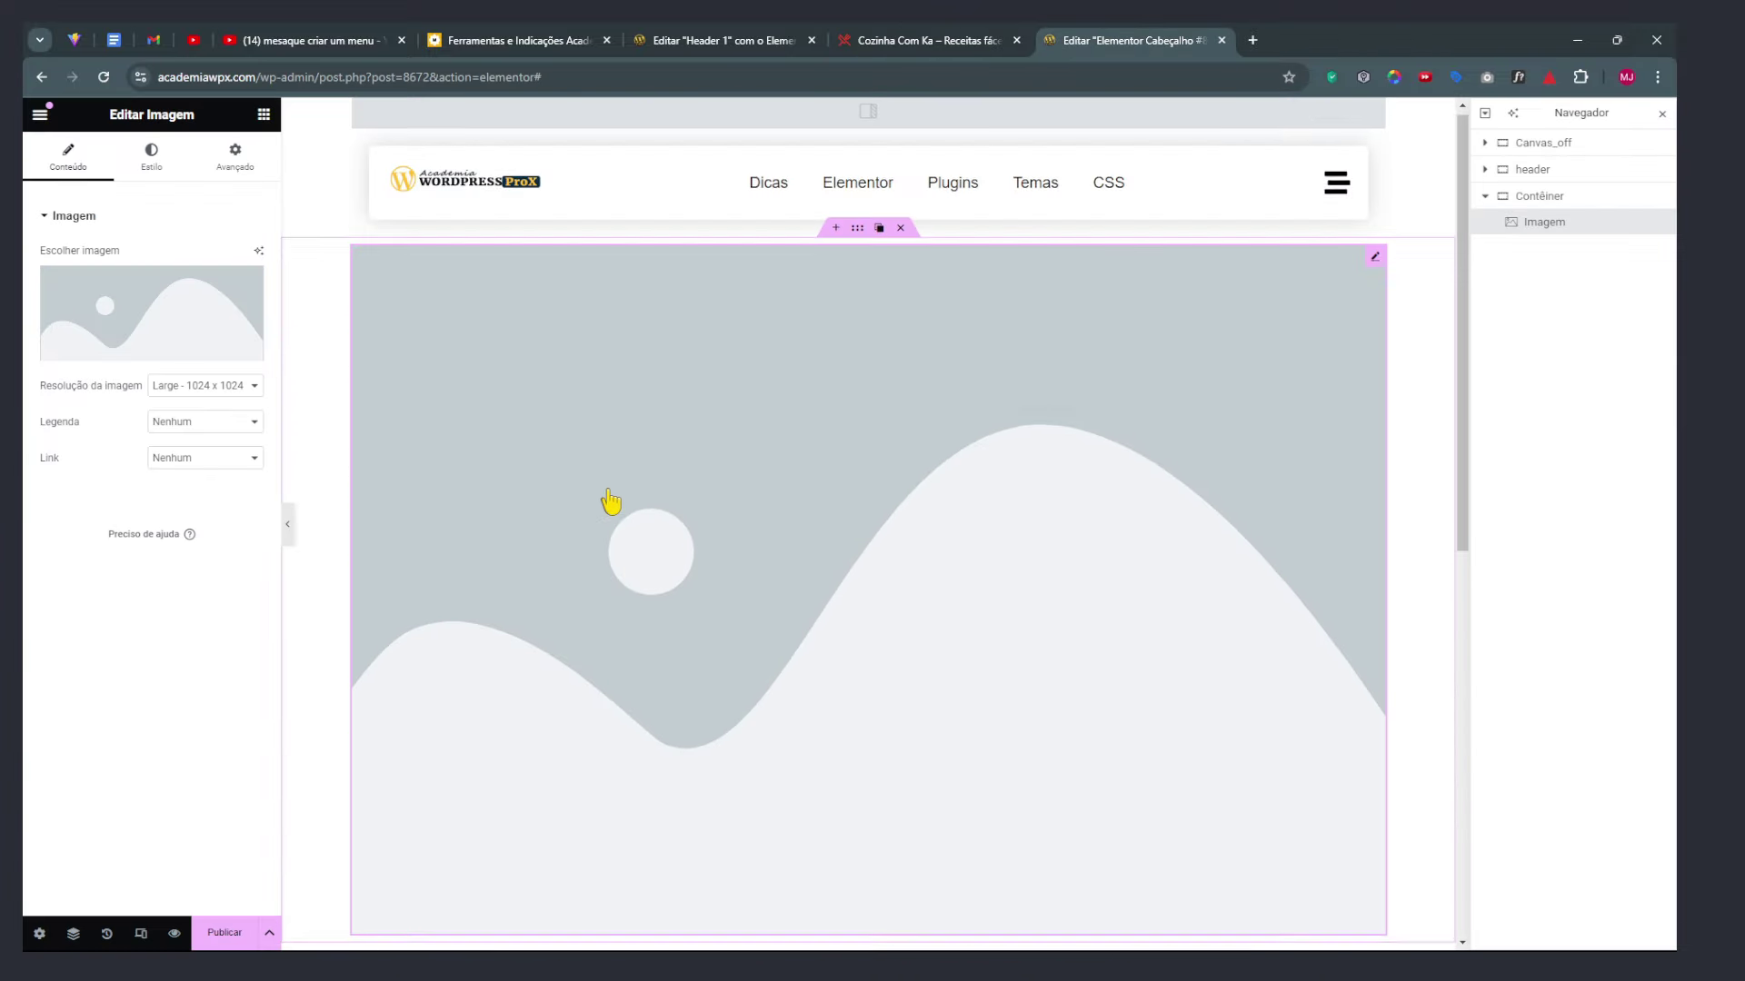
# Expand the header container's structure and rename the container holding the placeholder image as conteudo
pyautogui.click(1534, 170)
pyautogui.click(1485, 170)
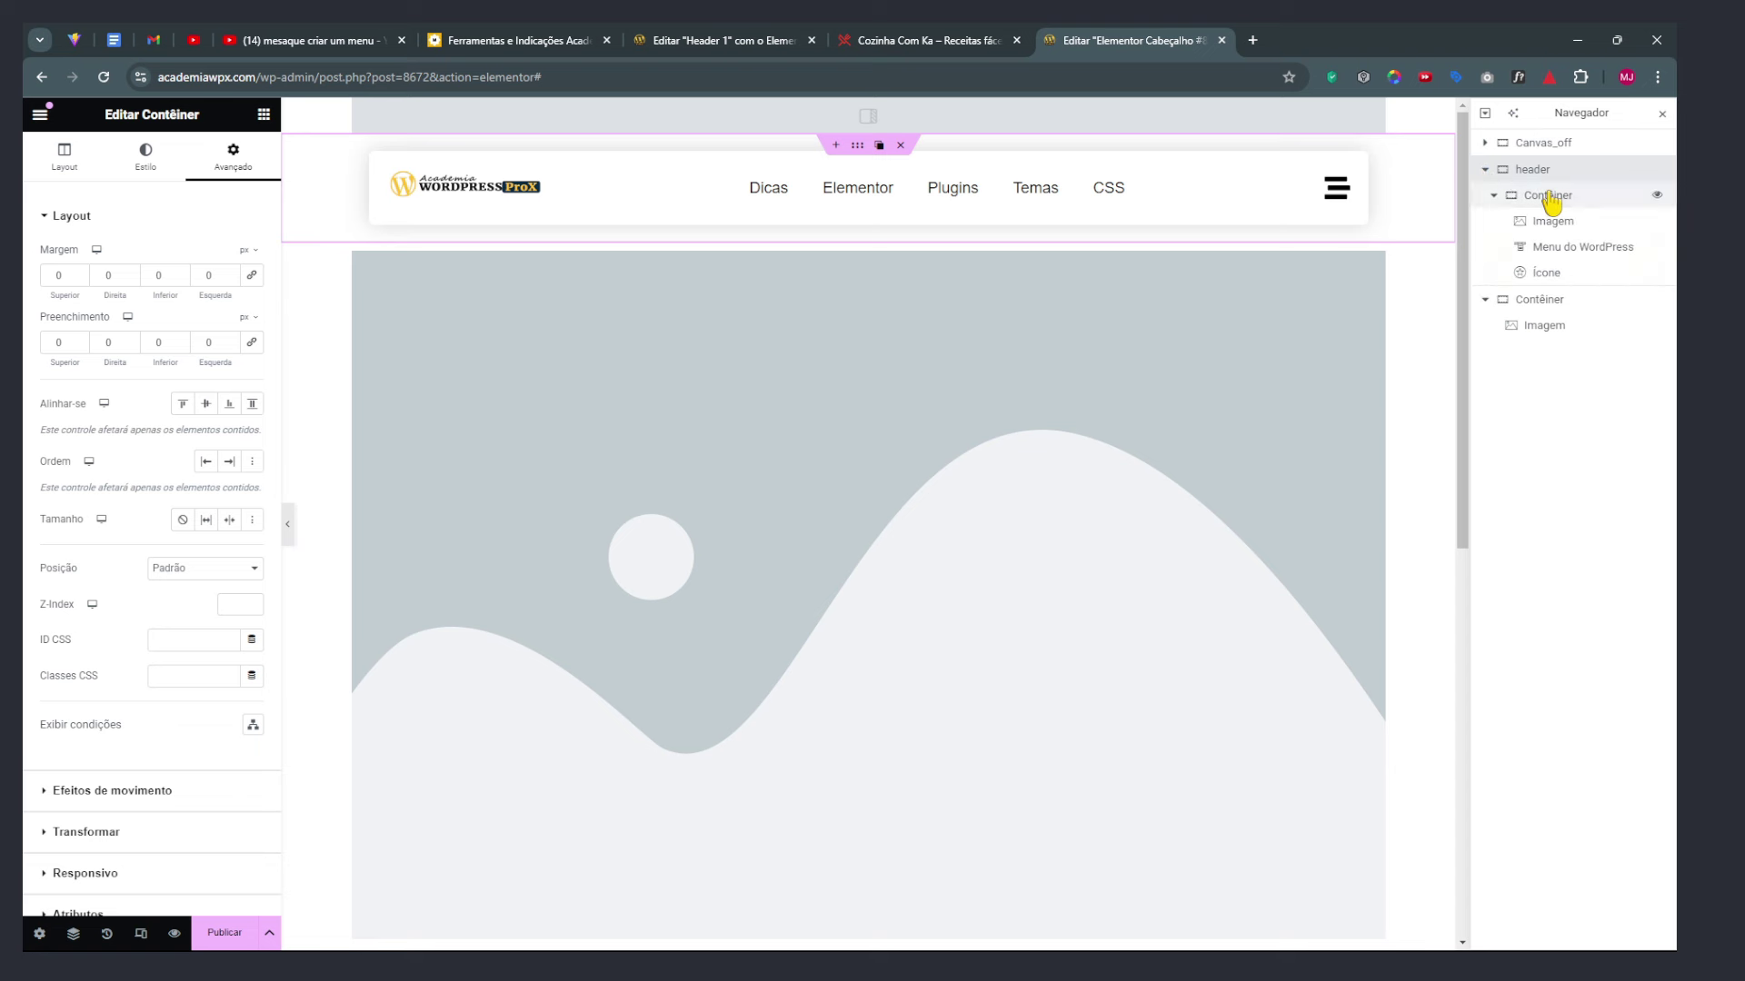
pyautogui.click(1550, 202)
pyautogui.doubleClick(1538, 299)
pyautogui.write('c')
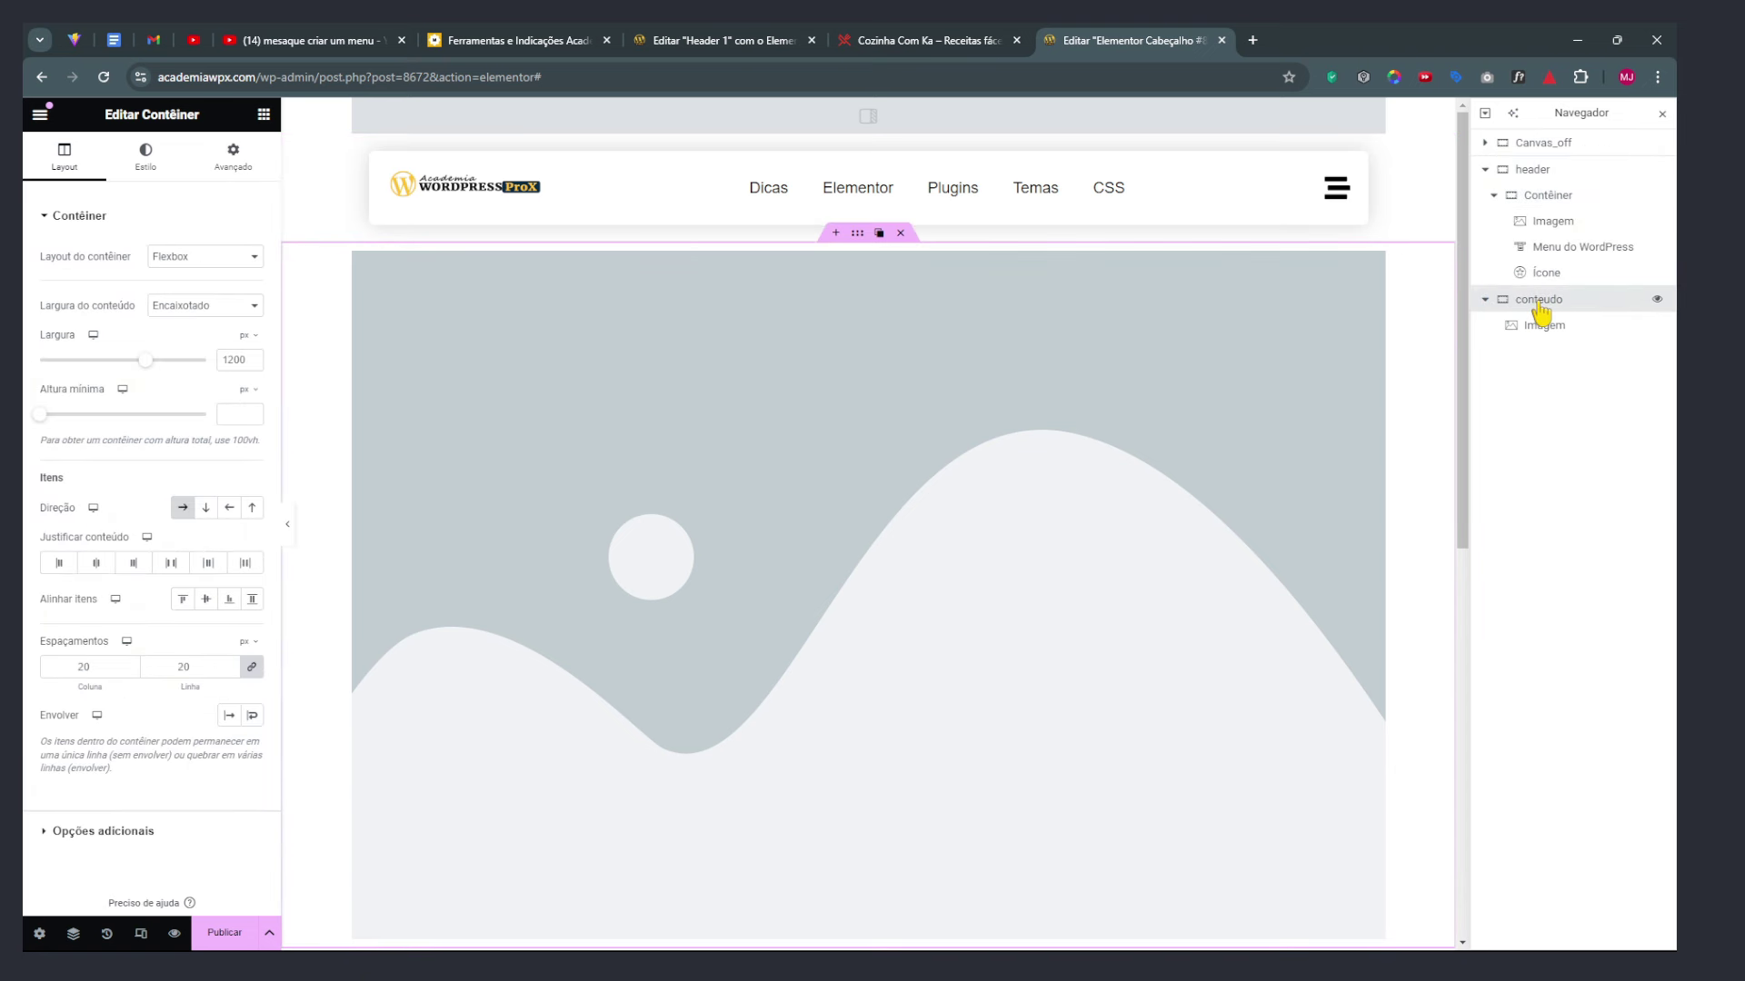
# Finish naming the image's container conteudo, and give the header's inner container a classic background in the global colour Branco fff
pyautogui.write('onteudo')
pyautogui.click(1554, 198)
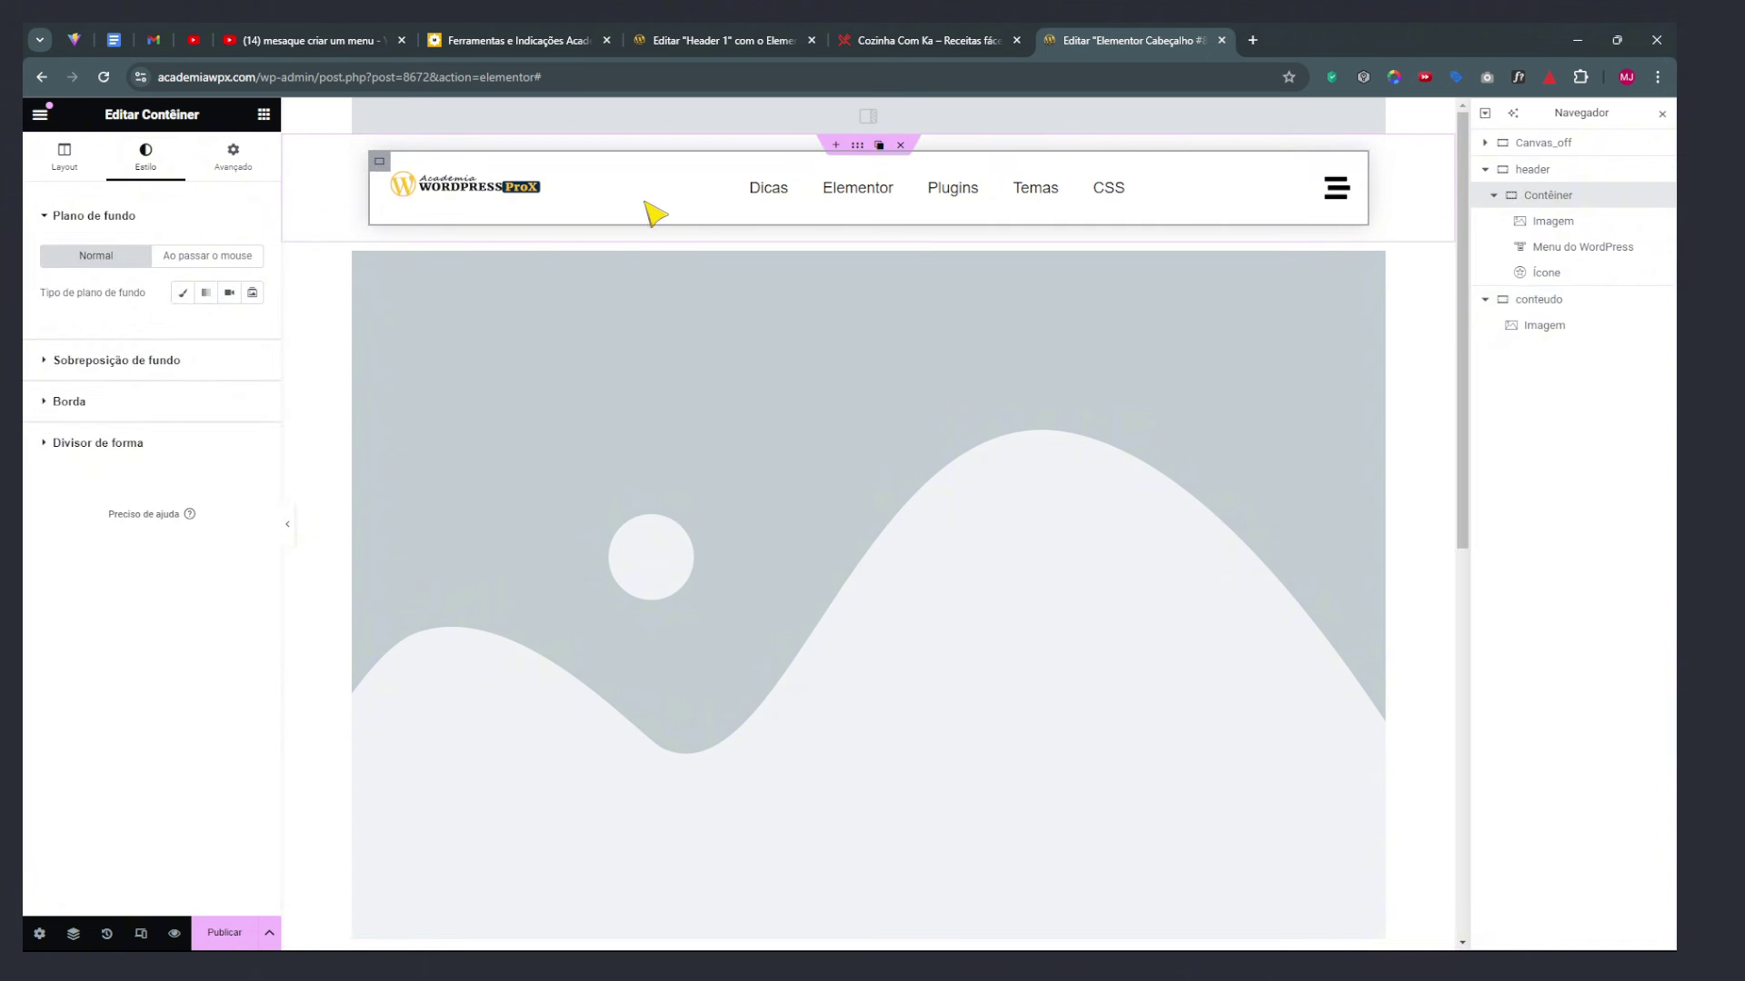
pyautogui.click(183, 293)
pyautogui.click(229, 328)
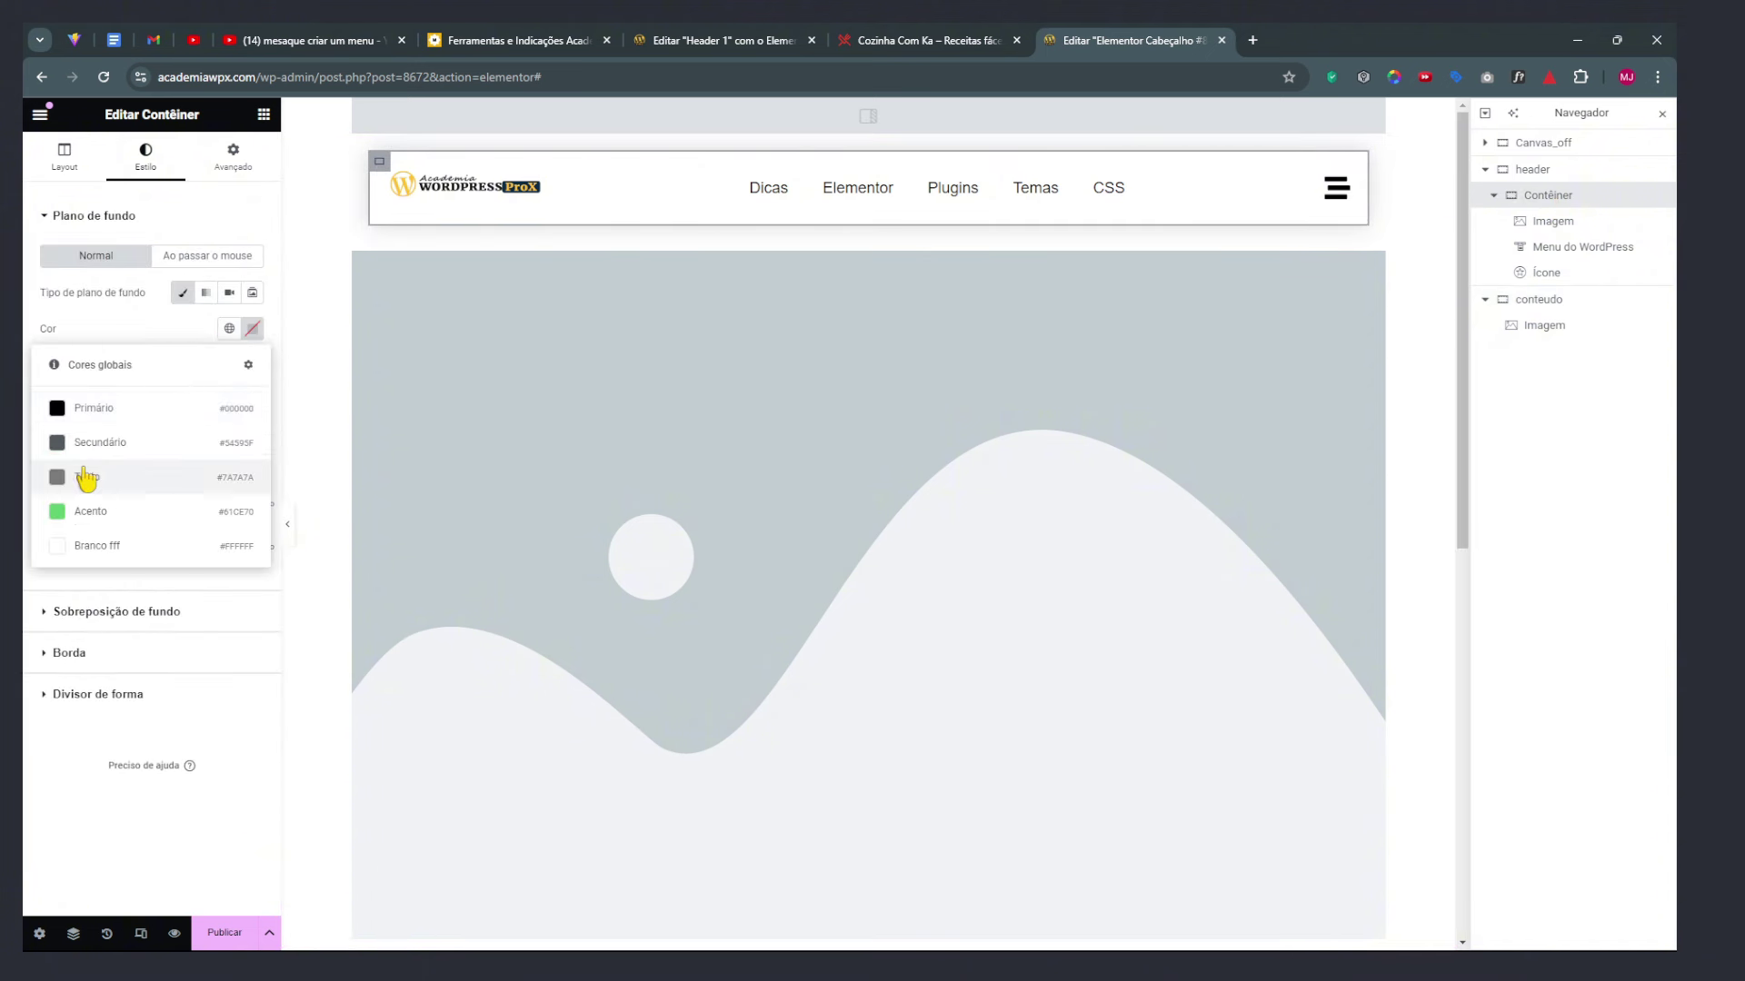
pyautogui.click(87, 547)
pyautogui.scroll(-8, 592, 436)
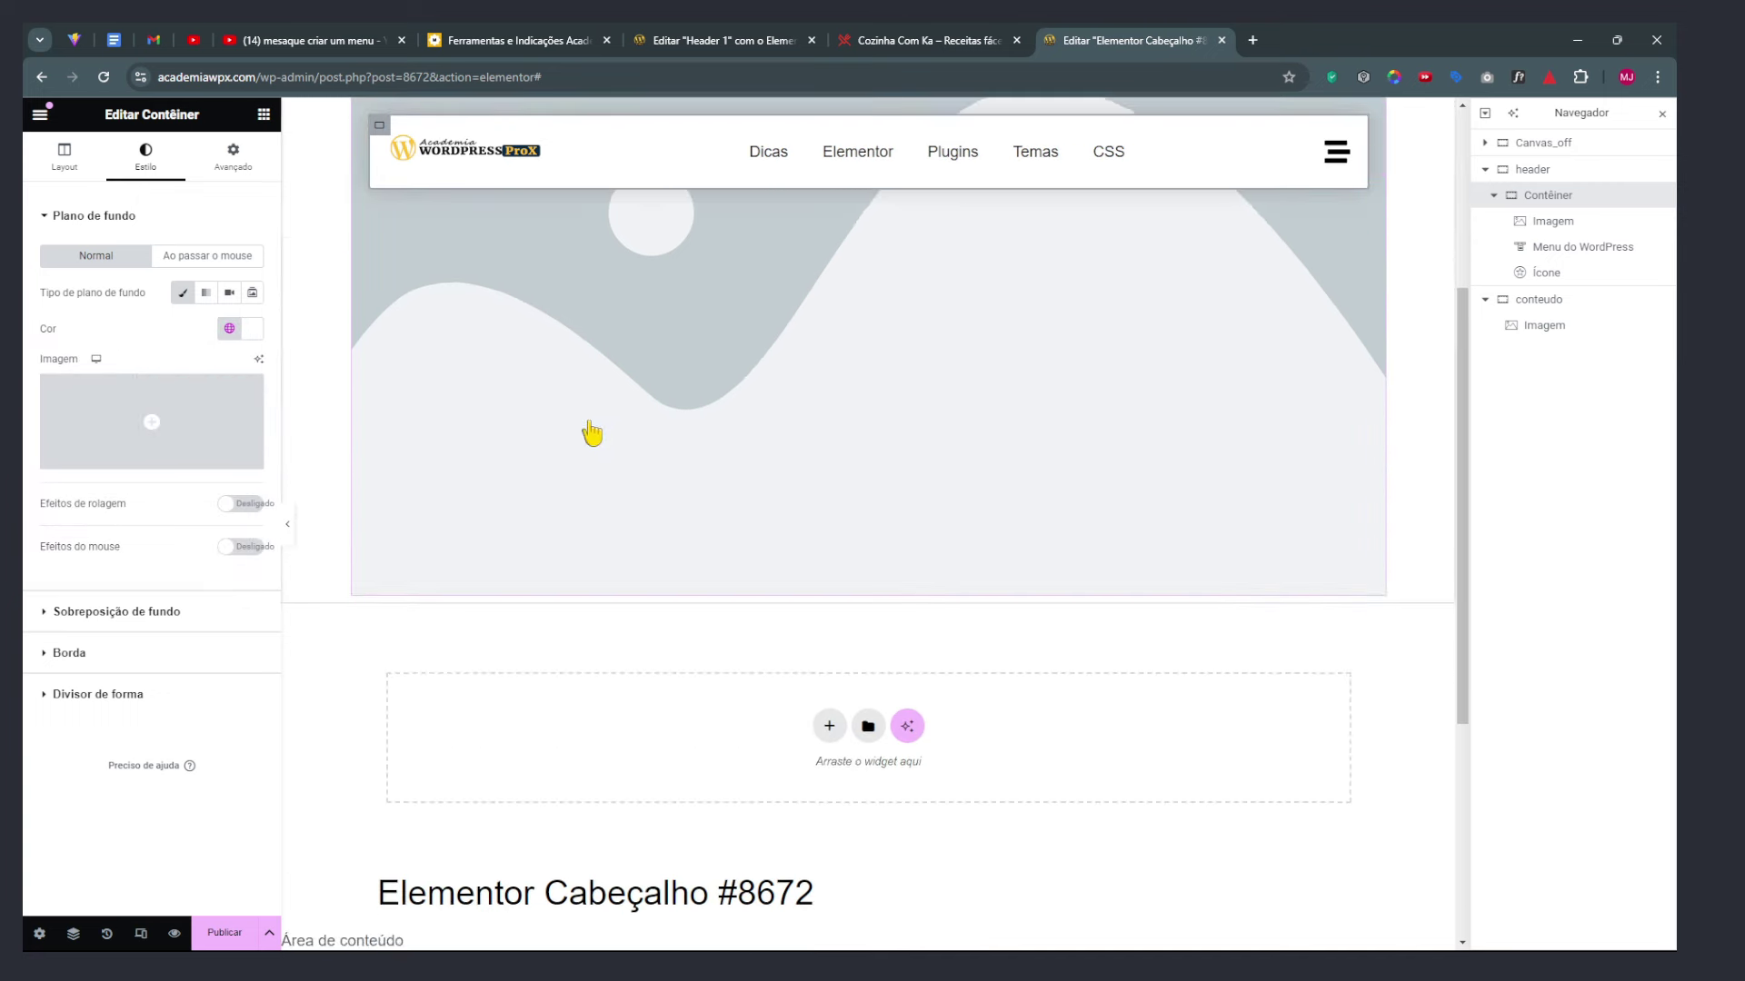
pyautogui.scroll(5, 852, 356)
pyautogui.scroll(3, 852, 356)
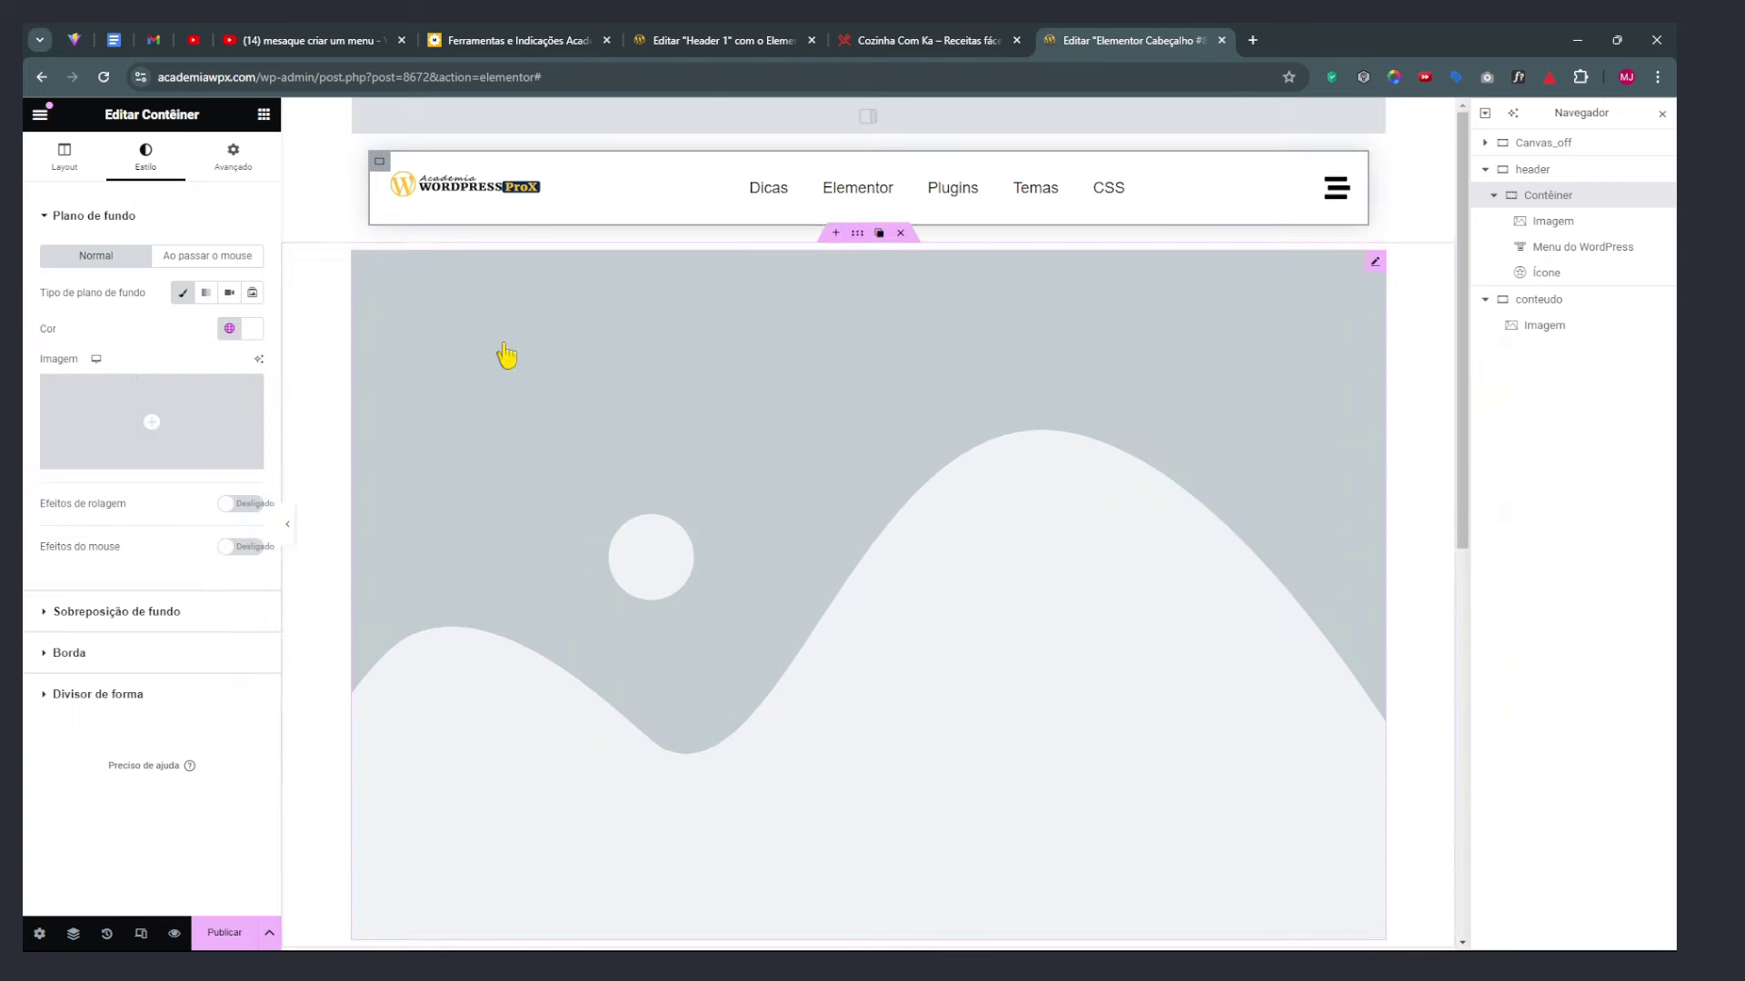
# Make the inner container's white background slightly transparent at #FFFFFFDB and check it while scrolling over the placeholder image
pyautogui.click(252, 329)
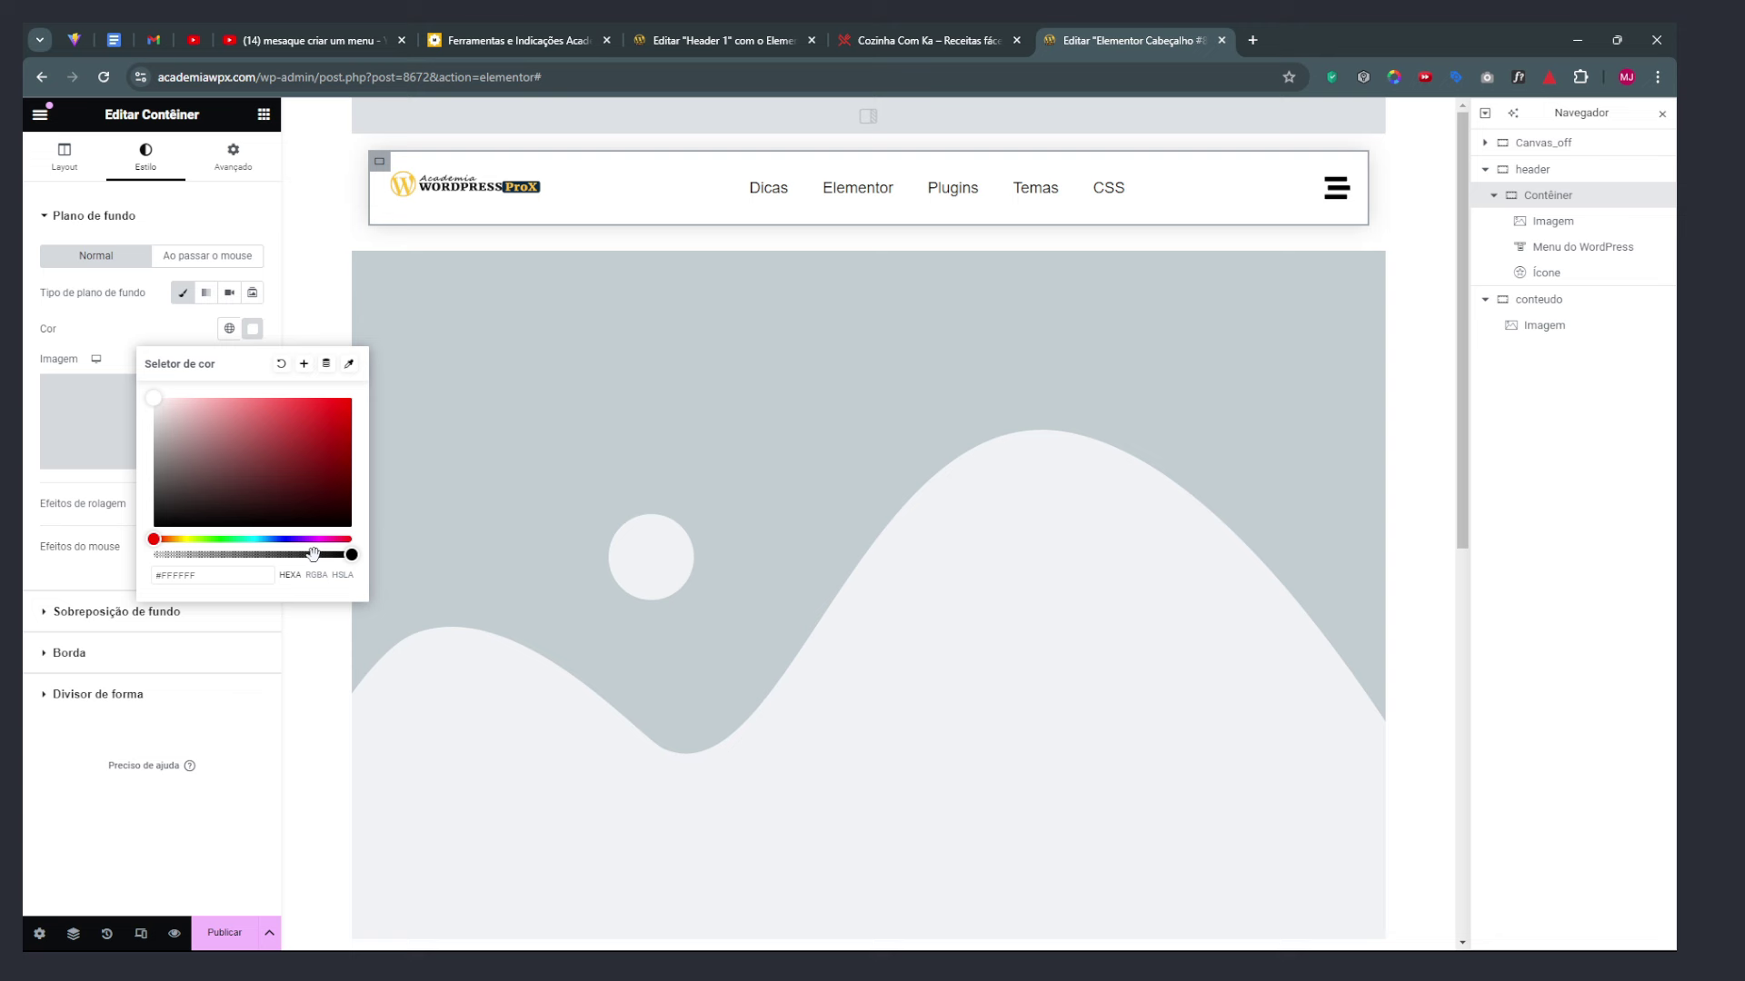
pyautogui.moveTo(346, 554)
pyautogui.mouseDown()
pyautogui.moveTo(300, 552)
pyautogui.moveTo(323, 552)
pyautogui.mouseUp()
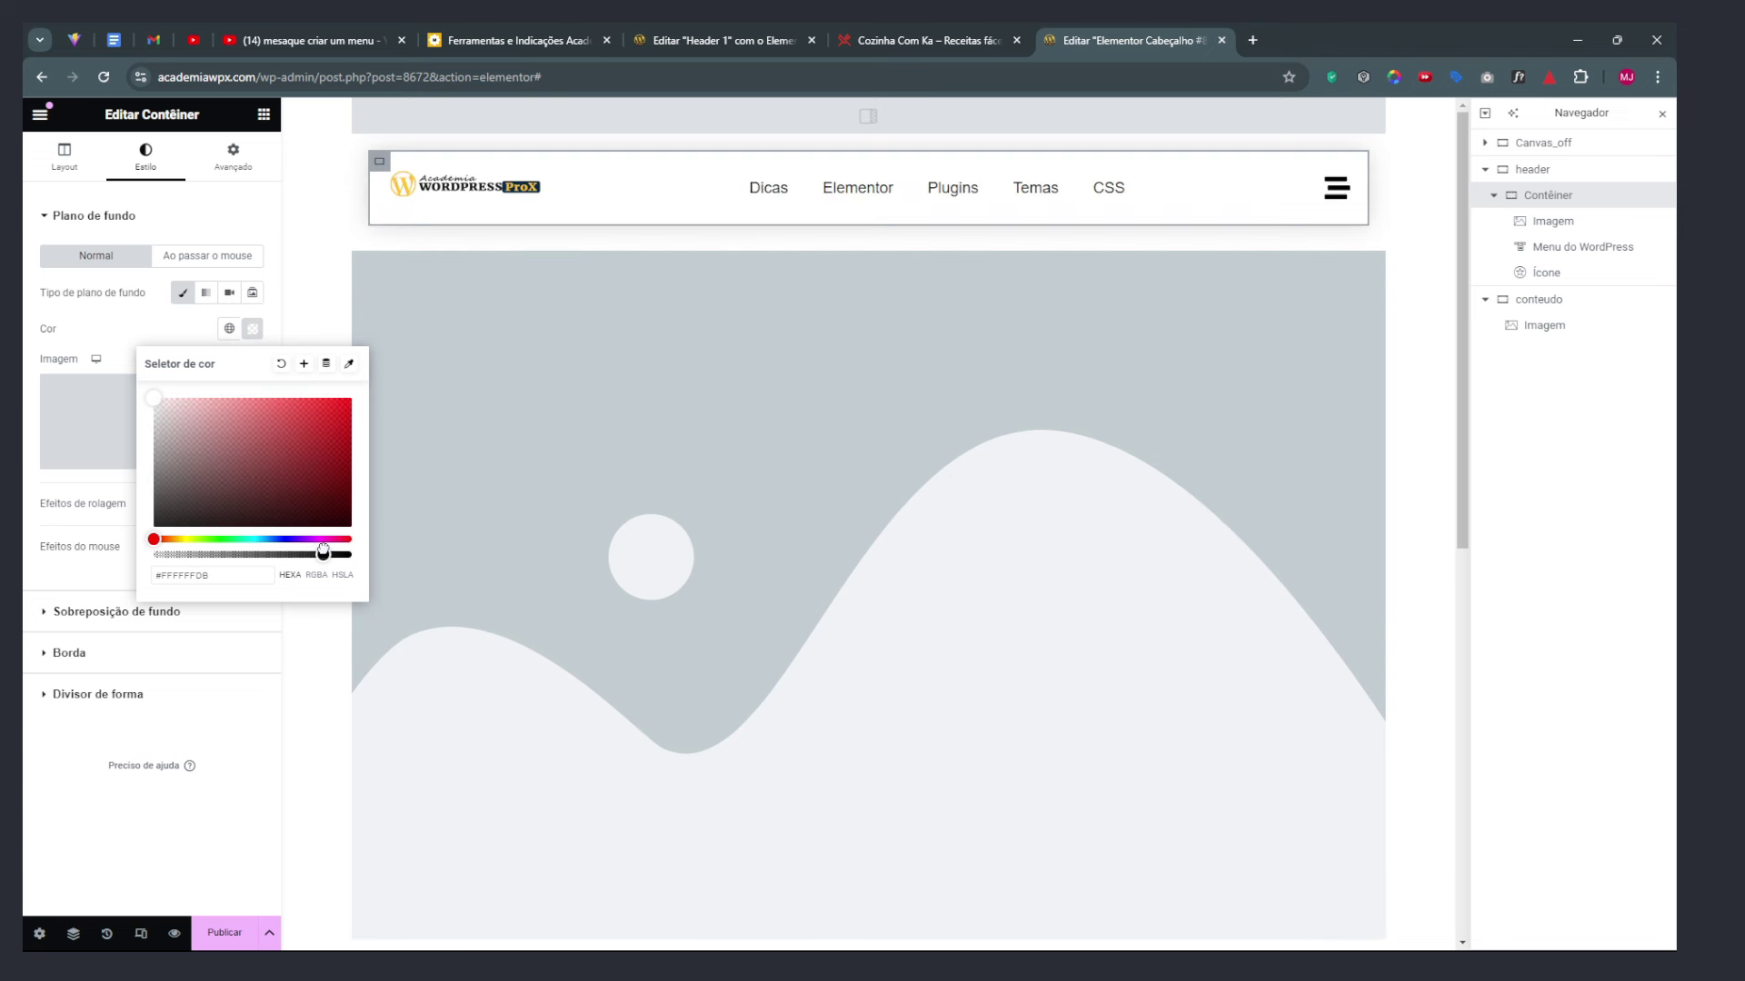
pyautogui.scroll(-5, 591, 331)
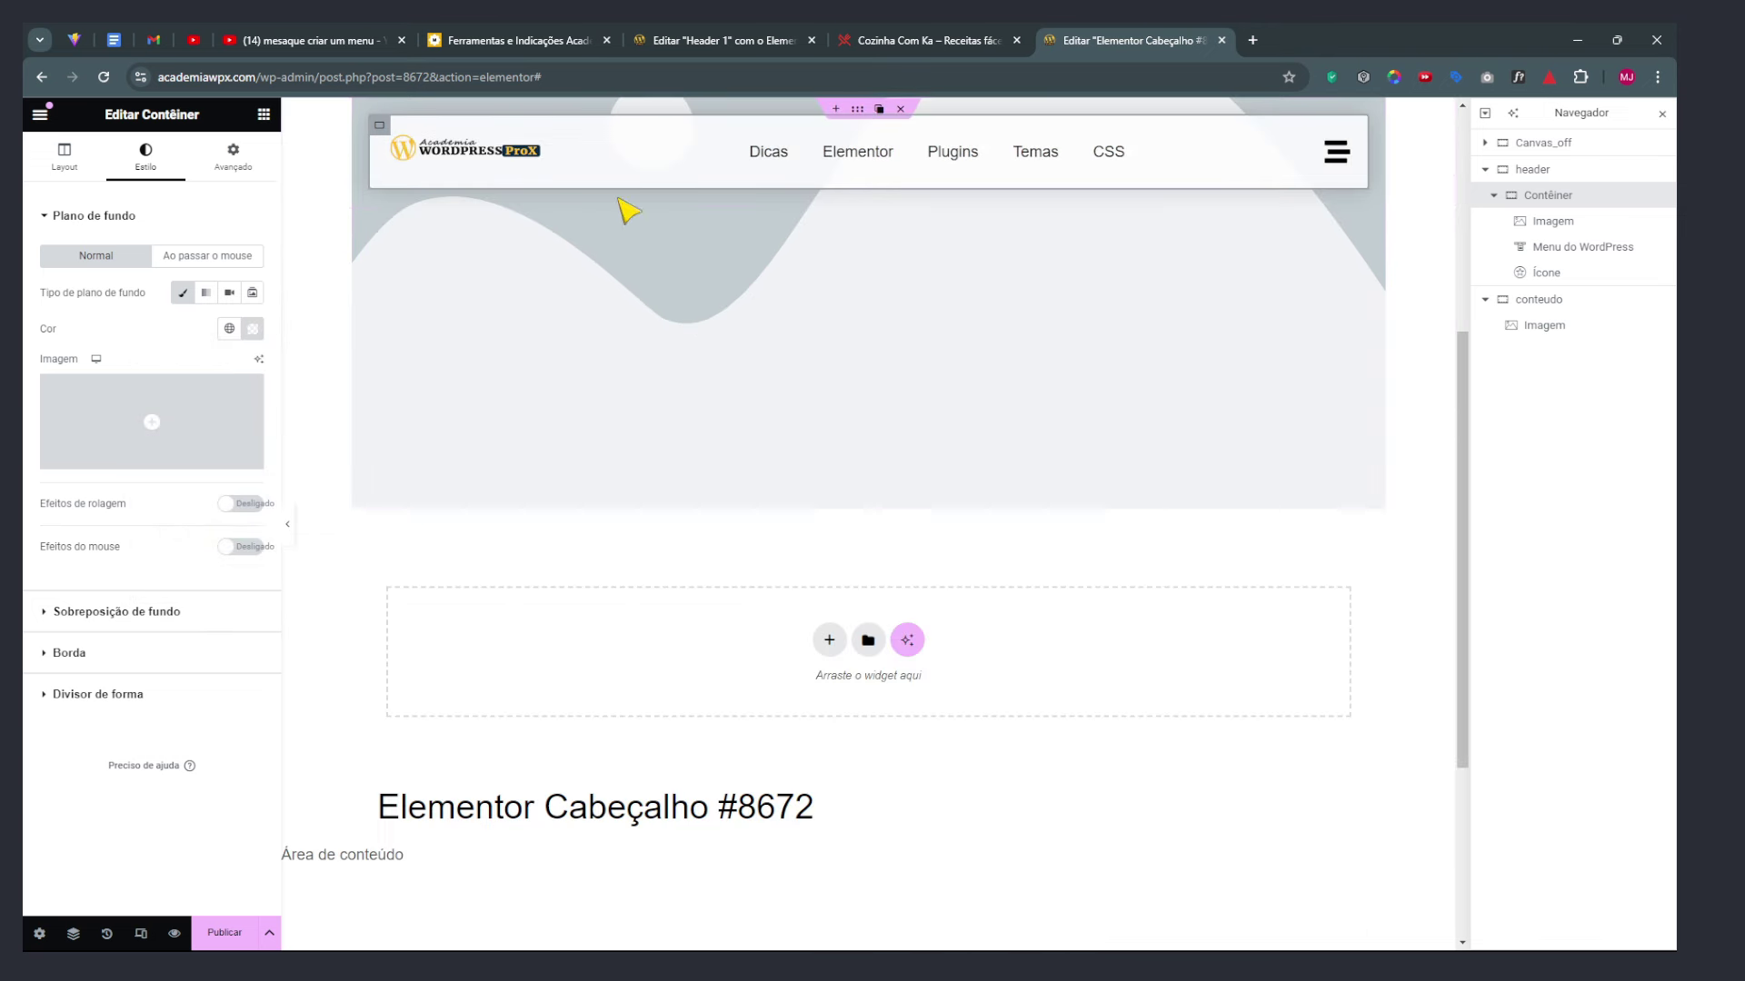
pyautogui.click(1333, 153)
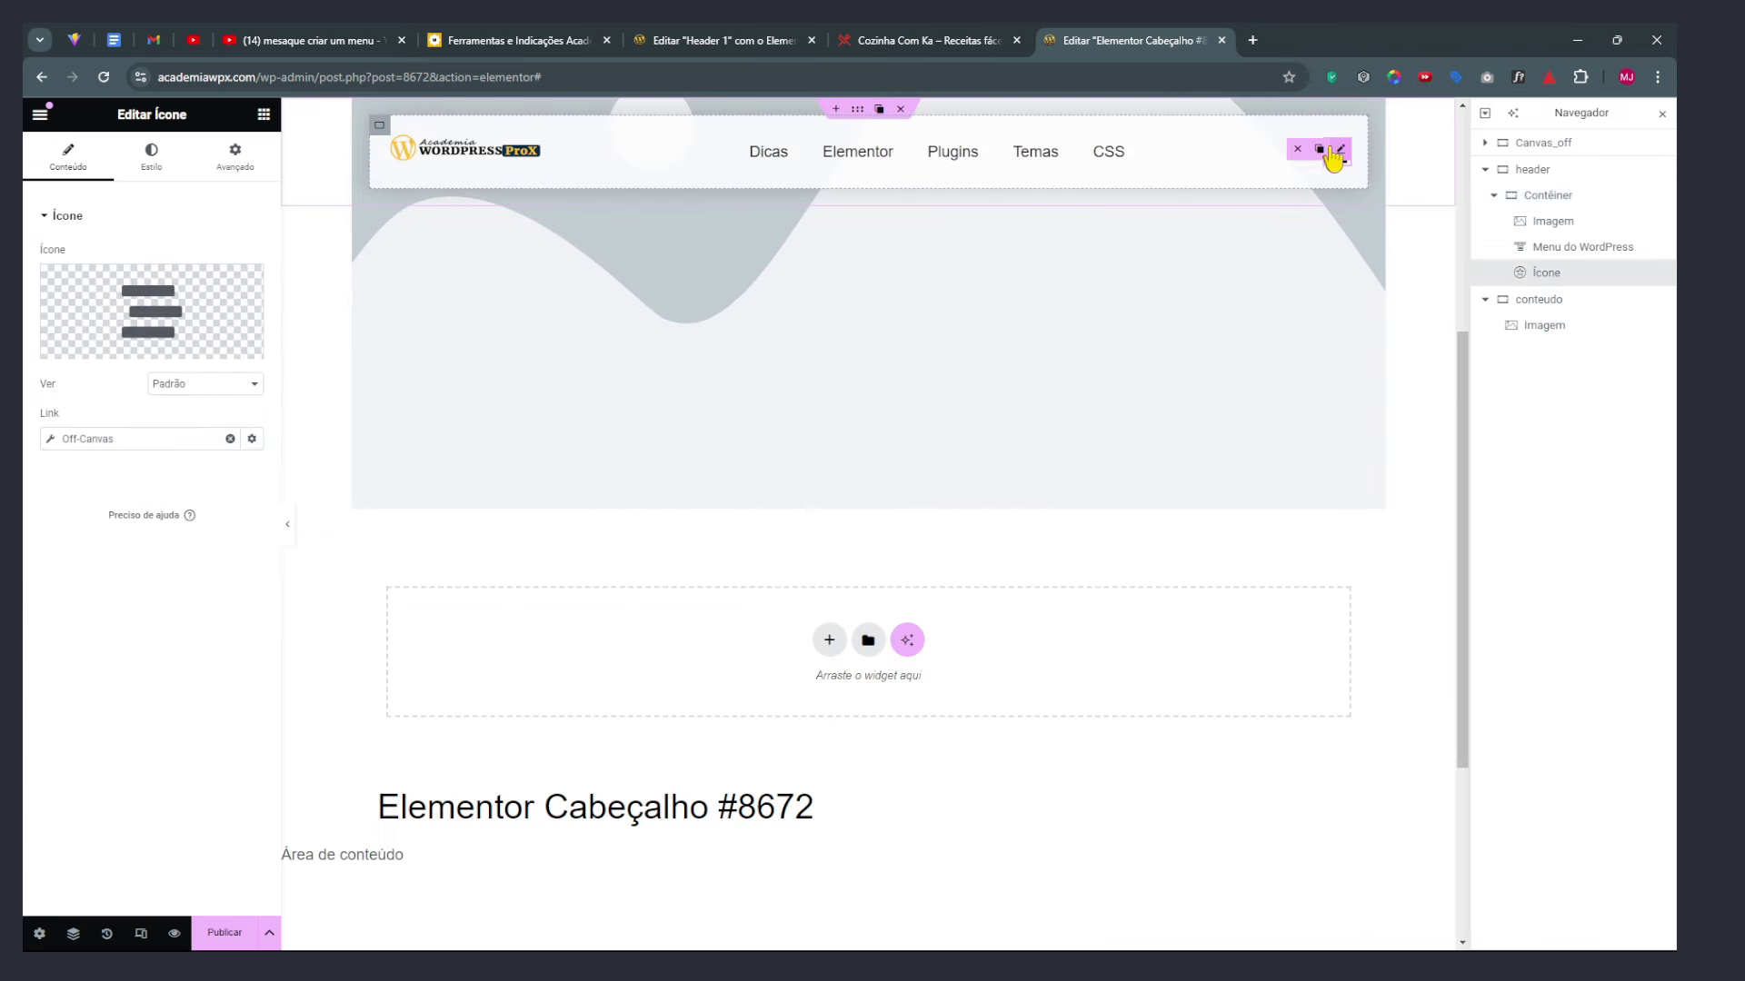
pyautogui.click(580, 411)
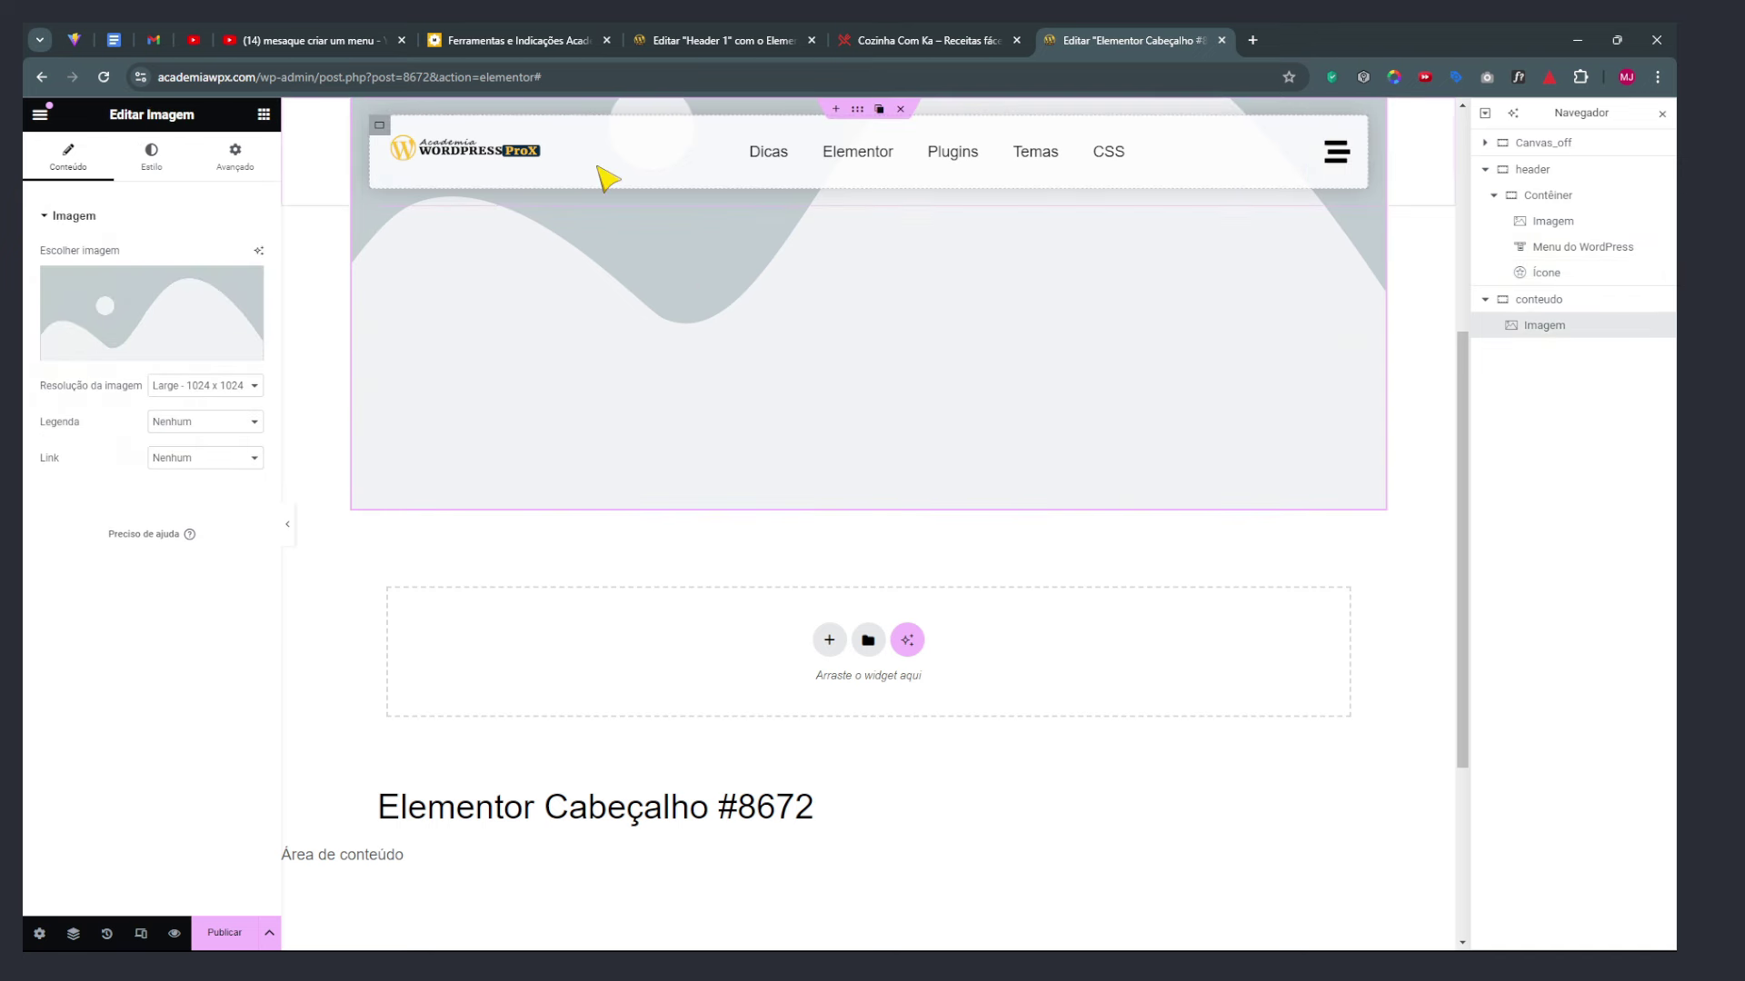
pyautogui.click(1545, 196)
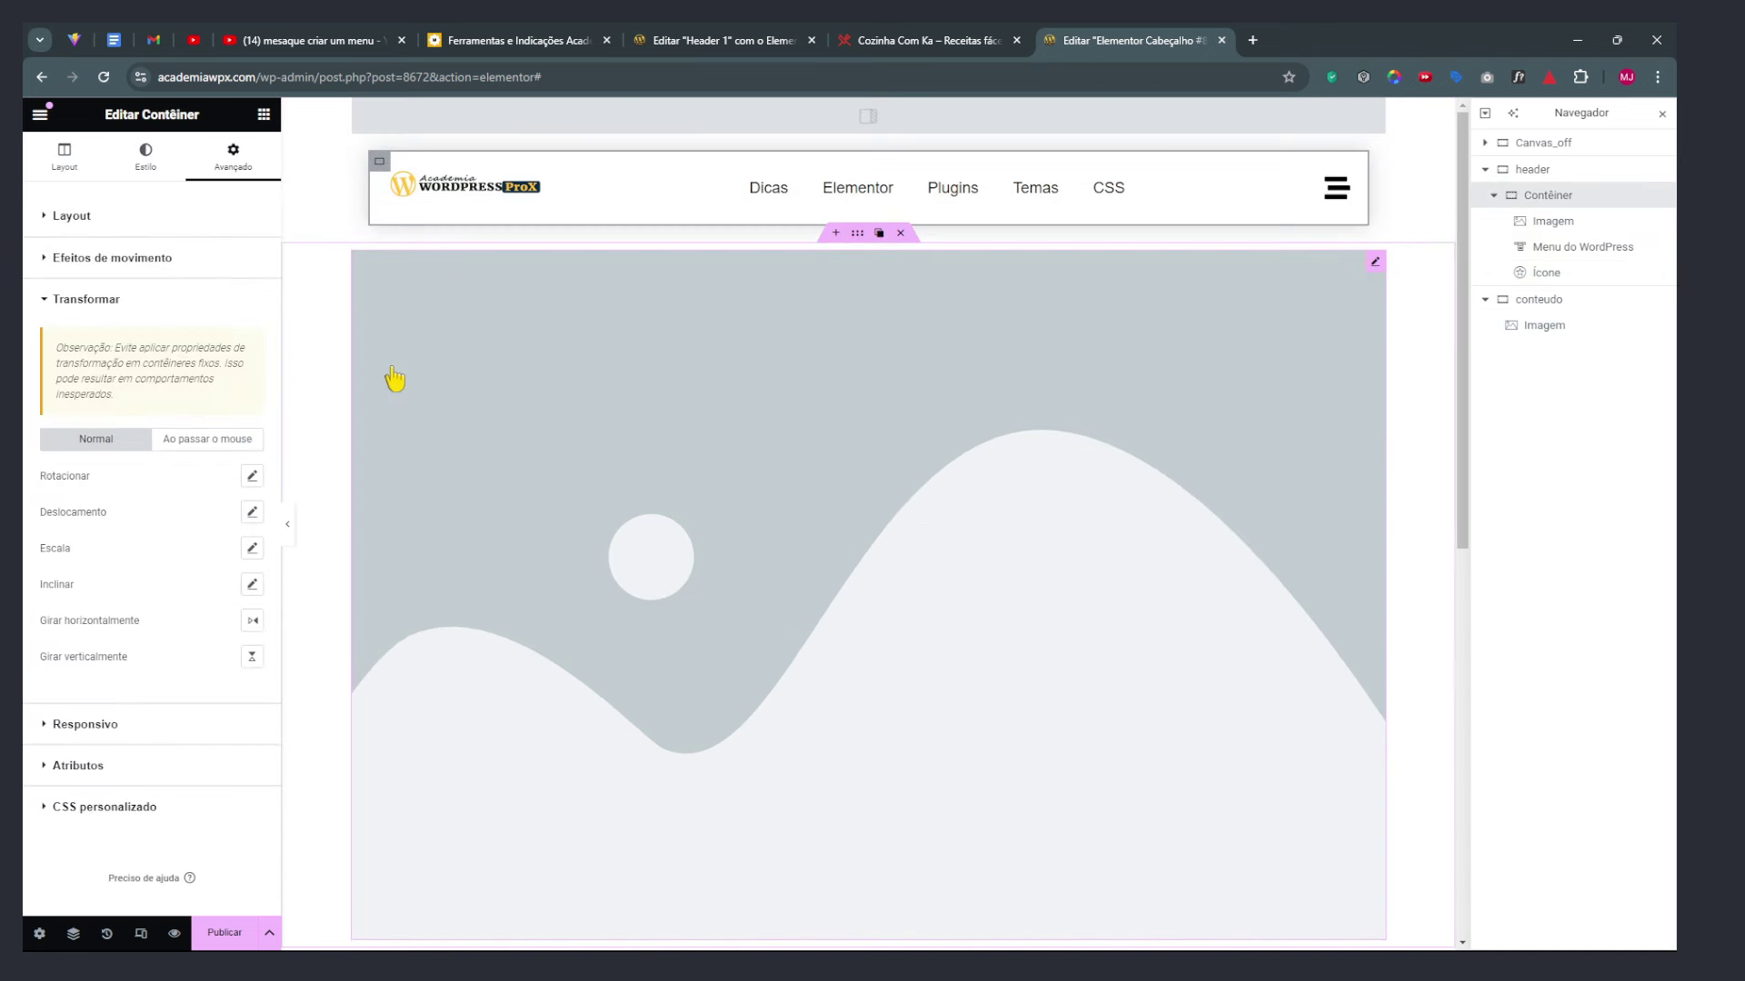
pyautogui.scroll(-5, 420, 382)
pyautogui.scroll(4, 417, 227)
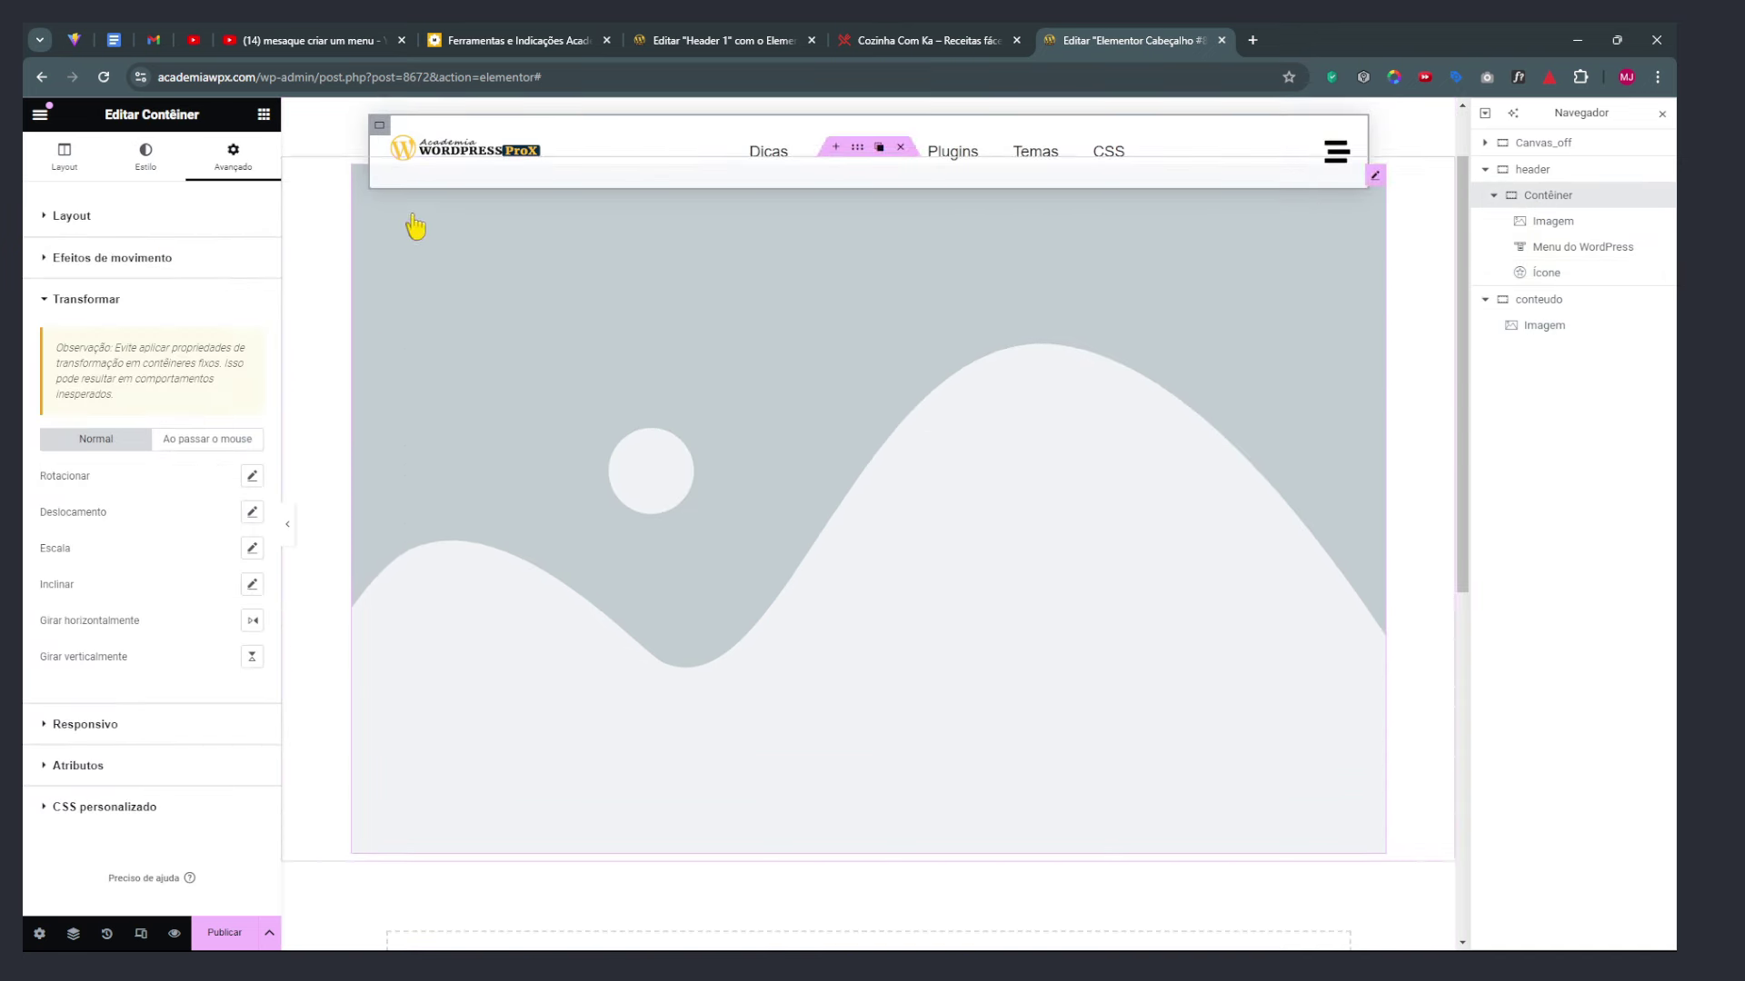
pyautogui.scroll(1, 581, 276)
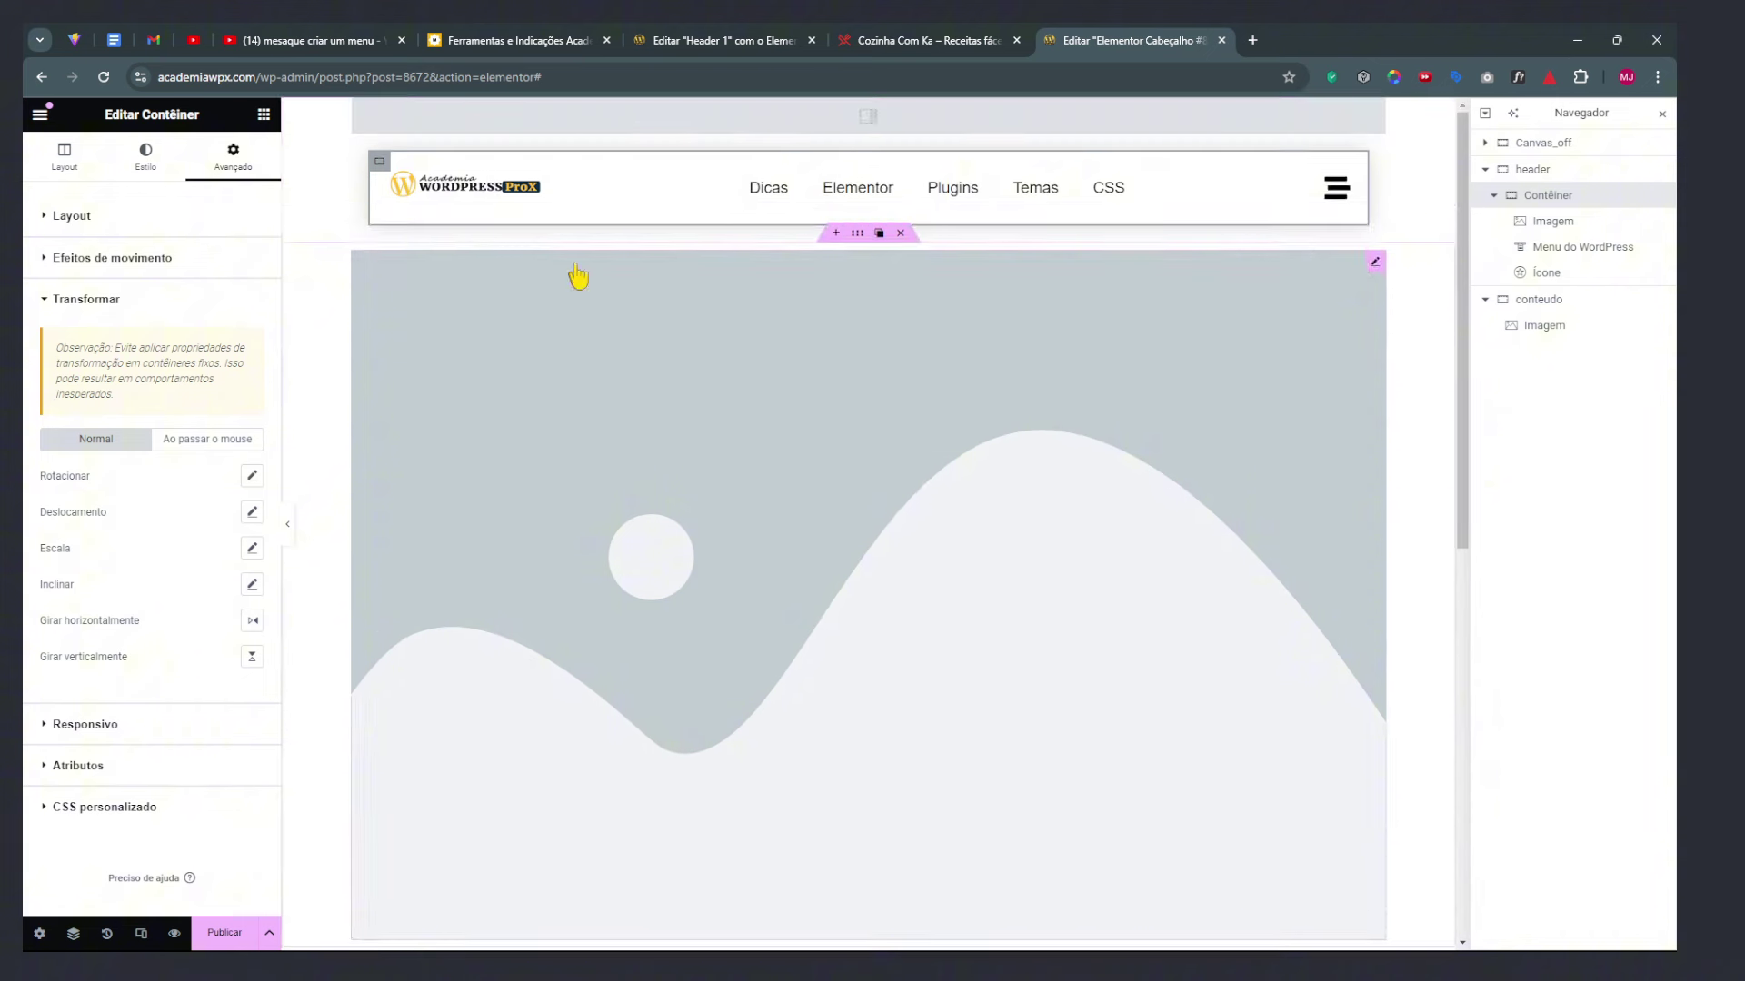
# Set the left and right margins of the header's inner container to 0 and preview its alignment with the image below
pyautogui.click(1545, 170)
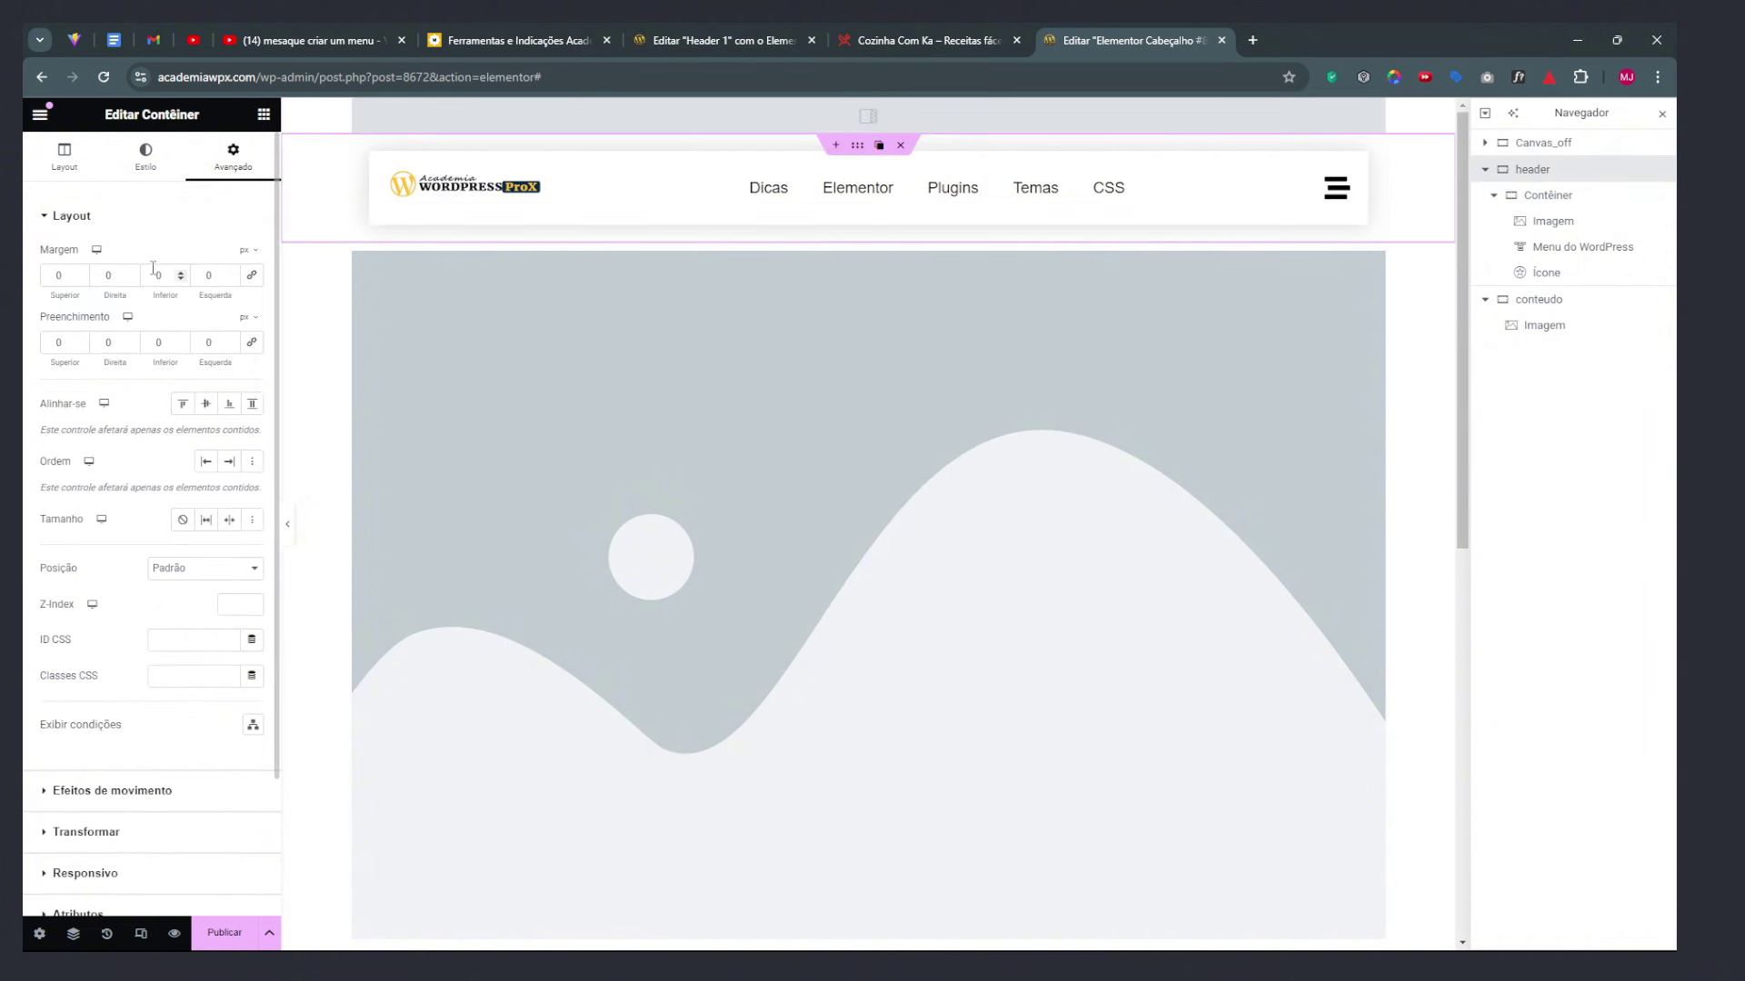
pyautogui.click(1544, 196)
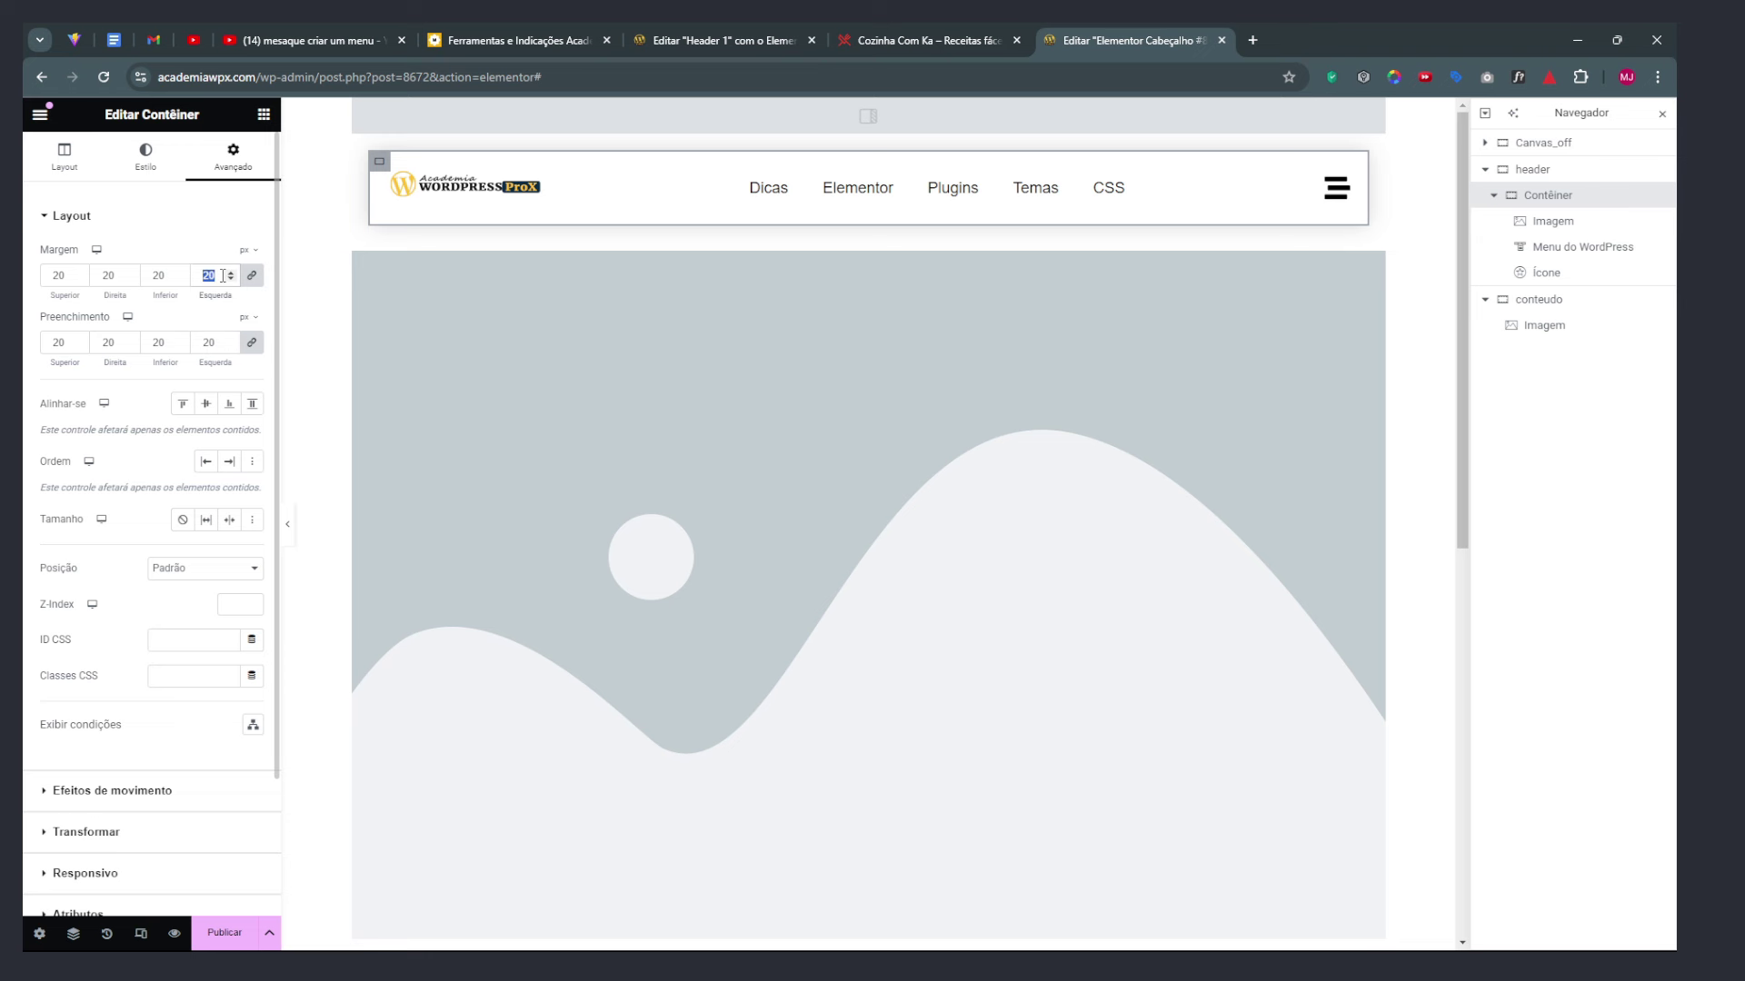
pyautogui.write('0')
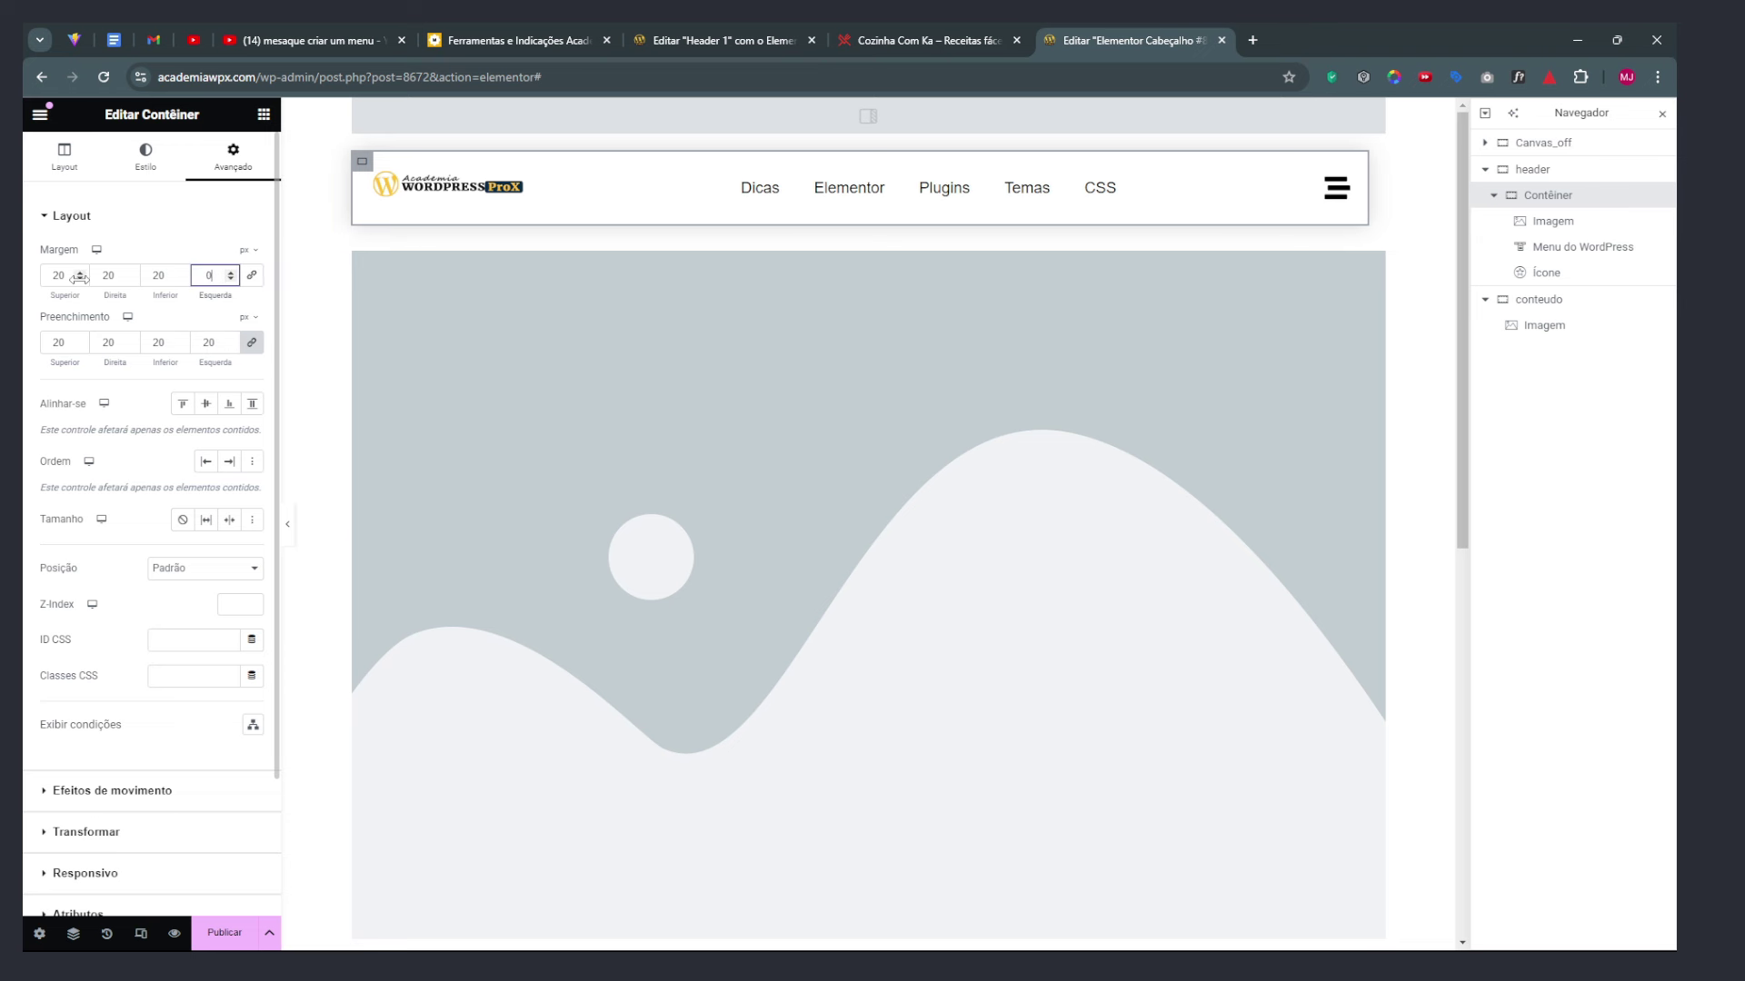
pyautogui.press('BackSpace')
pyautogui.write('55')
pyautogui.doubleClick(108, 276)
pyautogui.write('0')
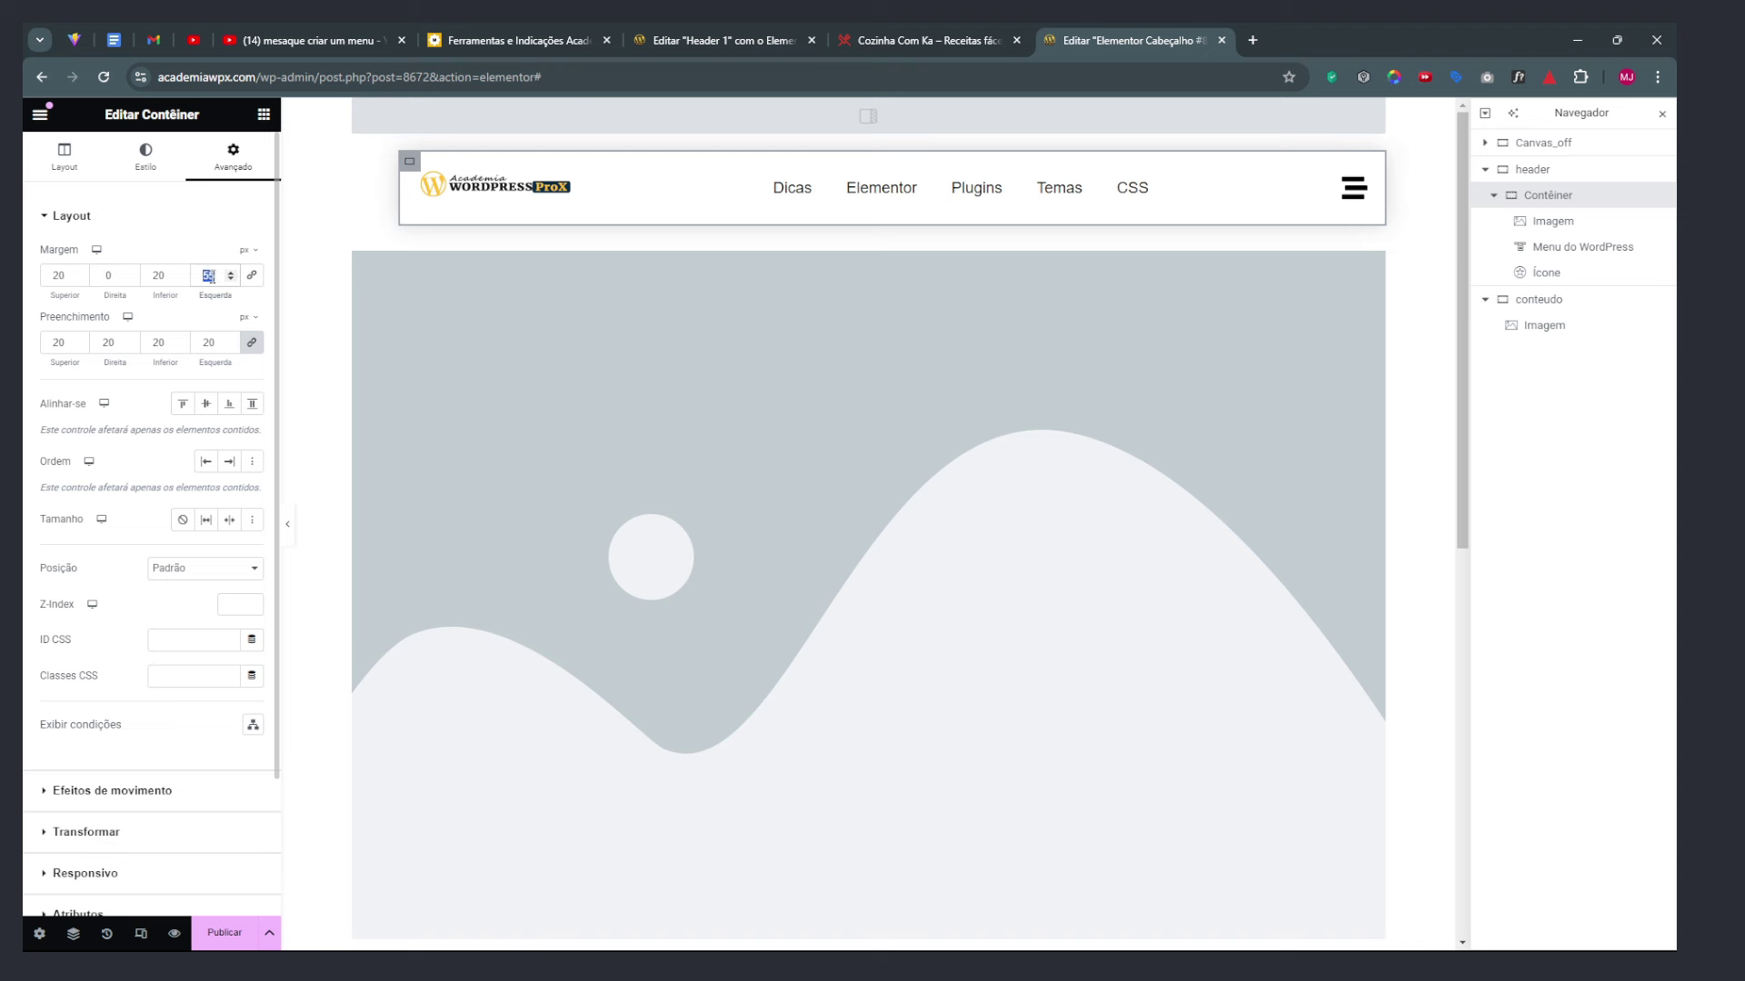
pyautogui.hotkey('ctrl', 'p')
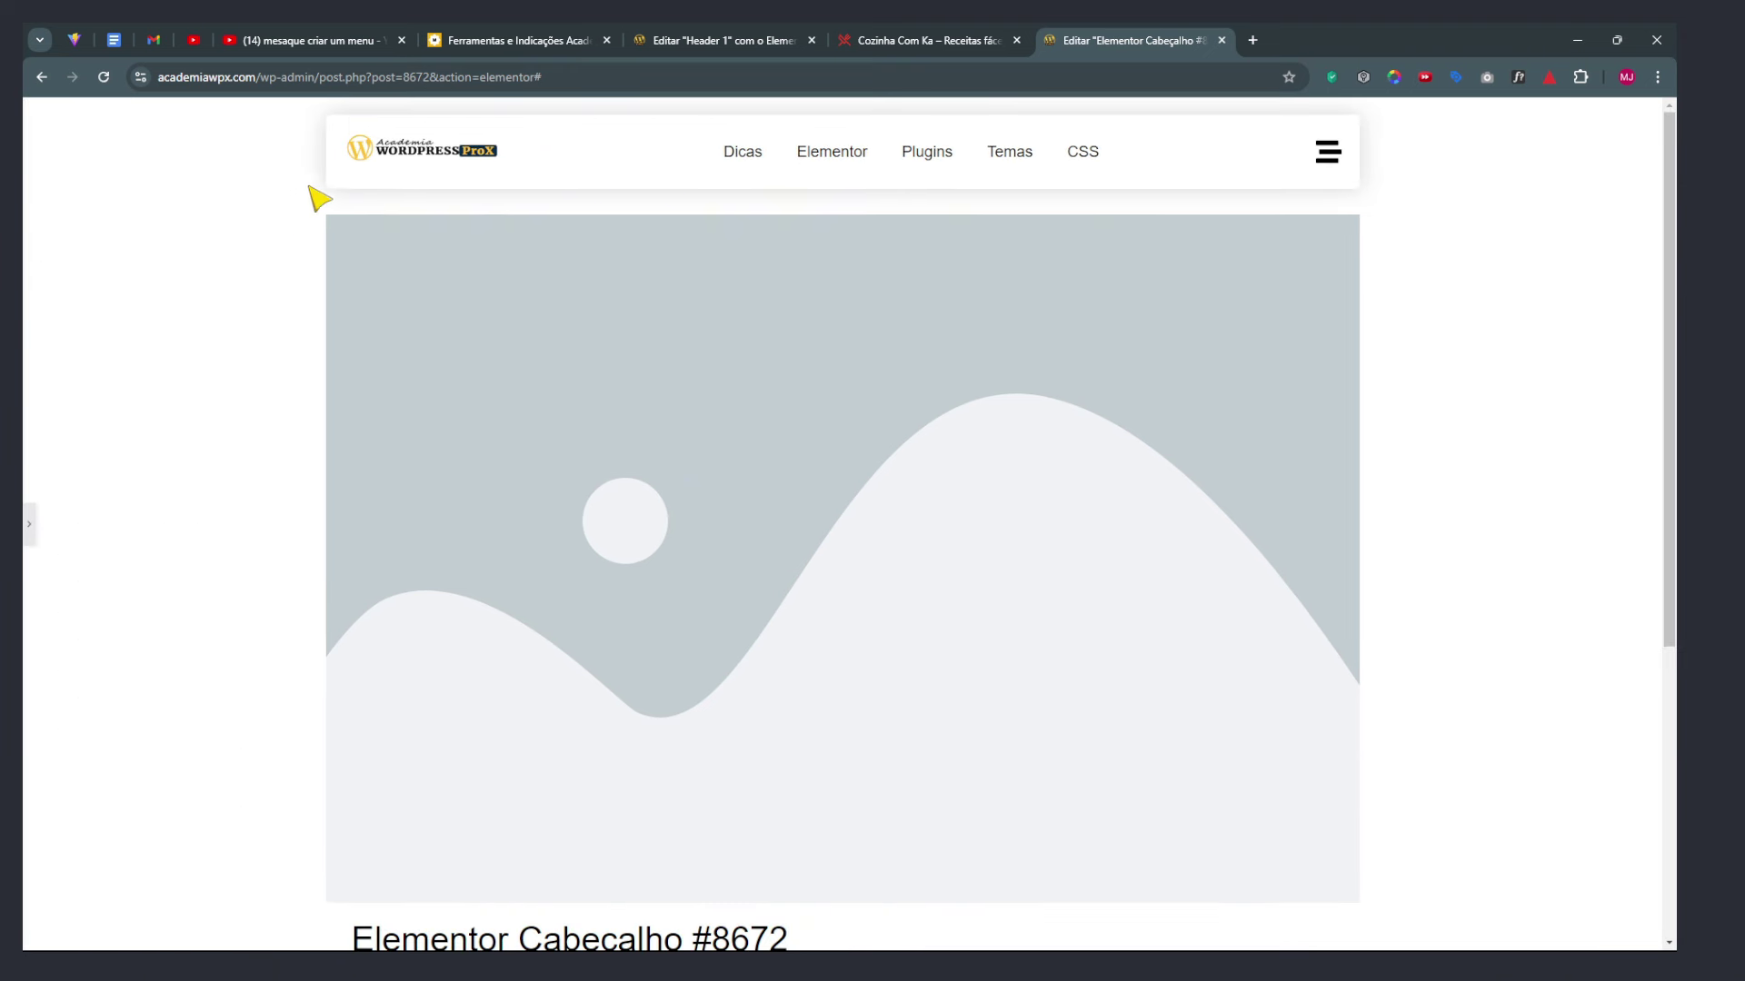
pyautogui.click(30, 535)
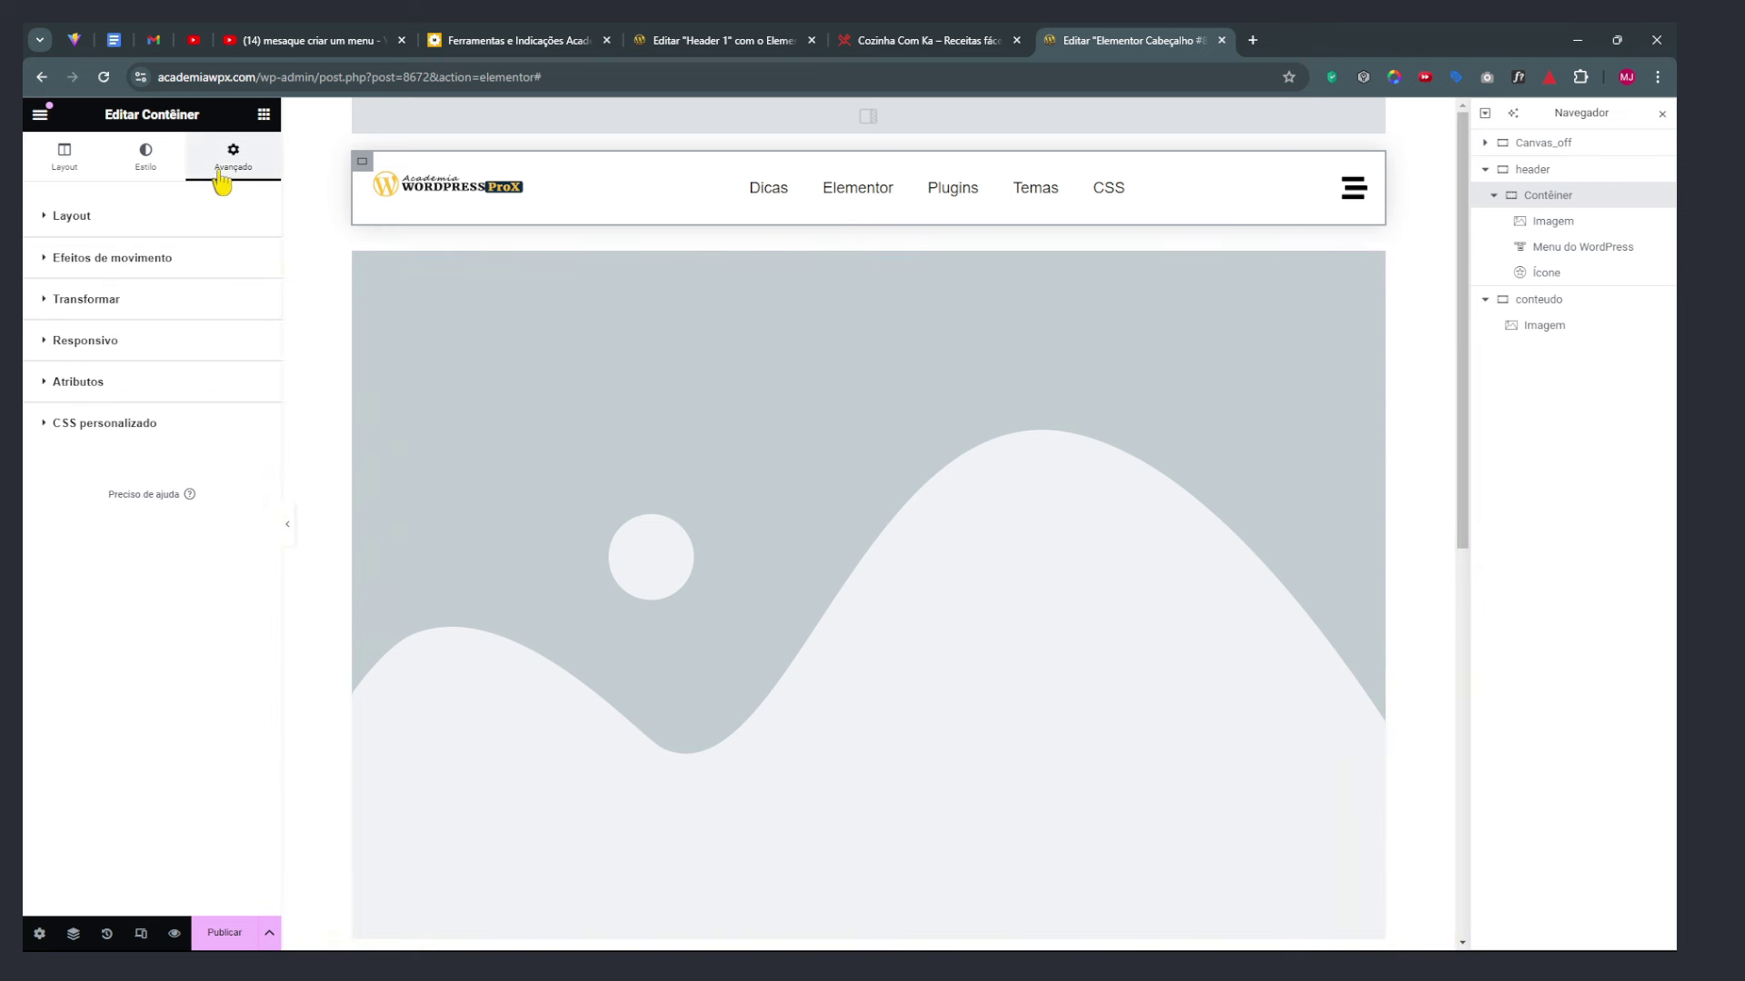
# Enable scrolling motion effects on the header's inner container and apply them to Desktop only
pyautogui.click(82, 263)
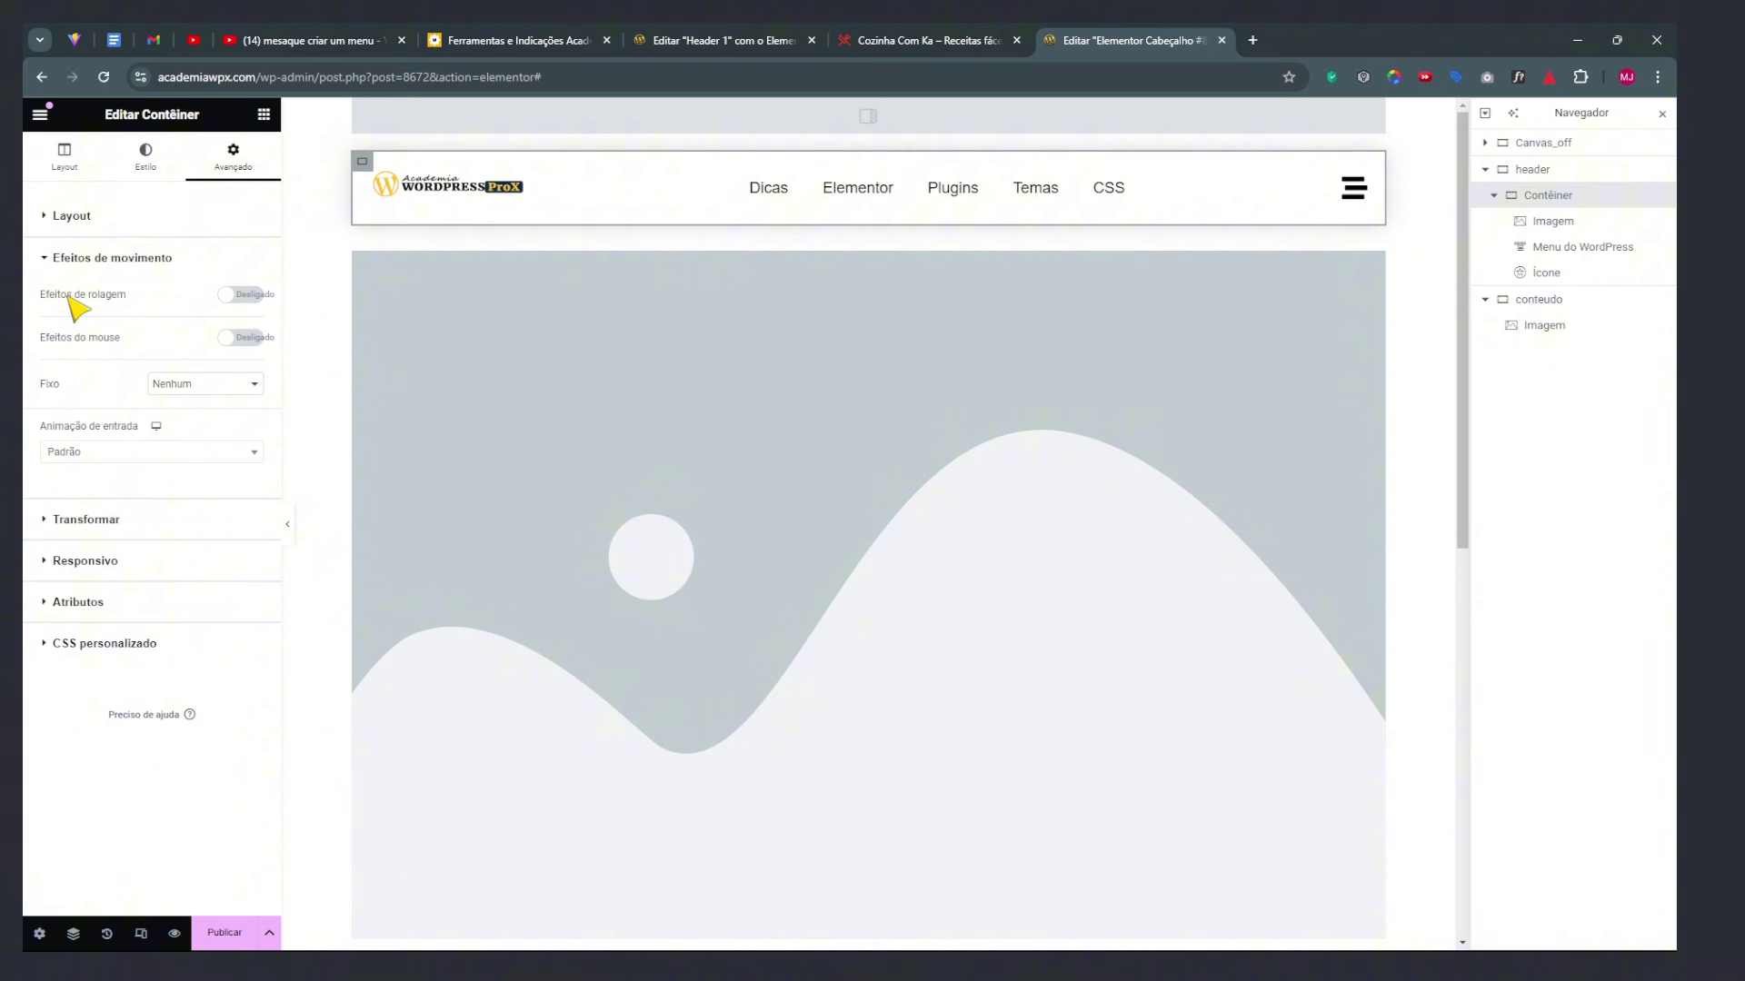
pyautogui.moveTo(62, 295); pyautogui.dragTo(127, 297)
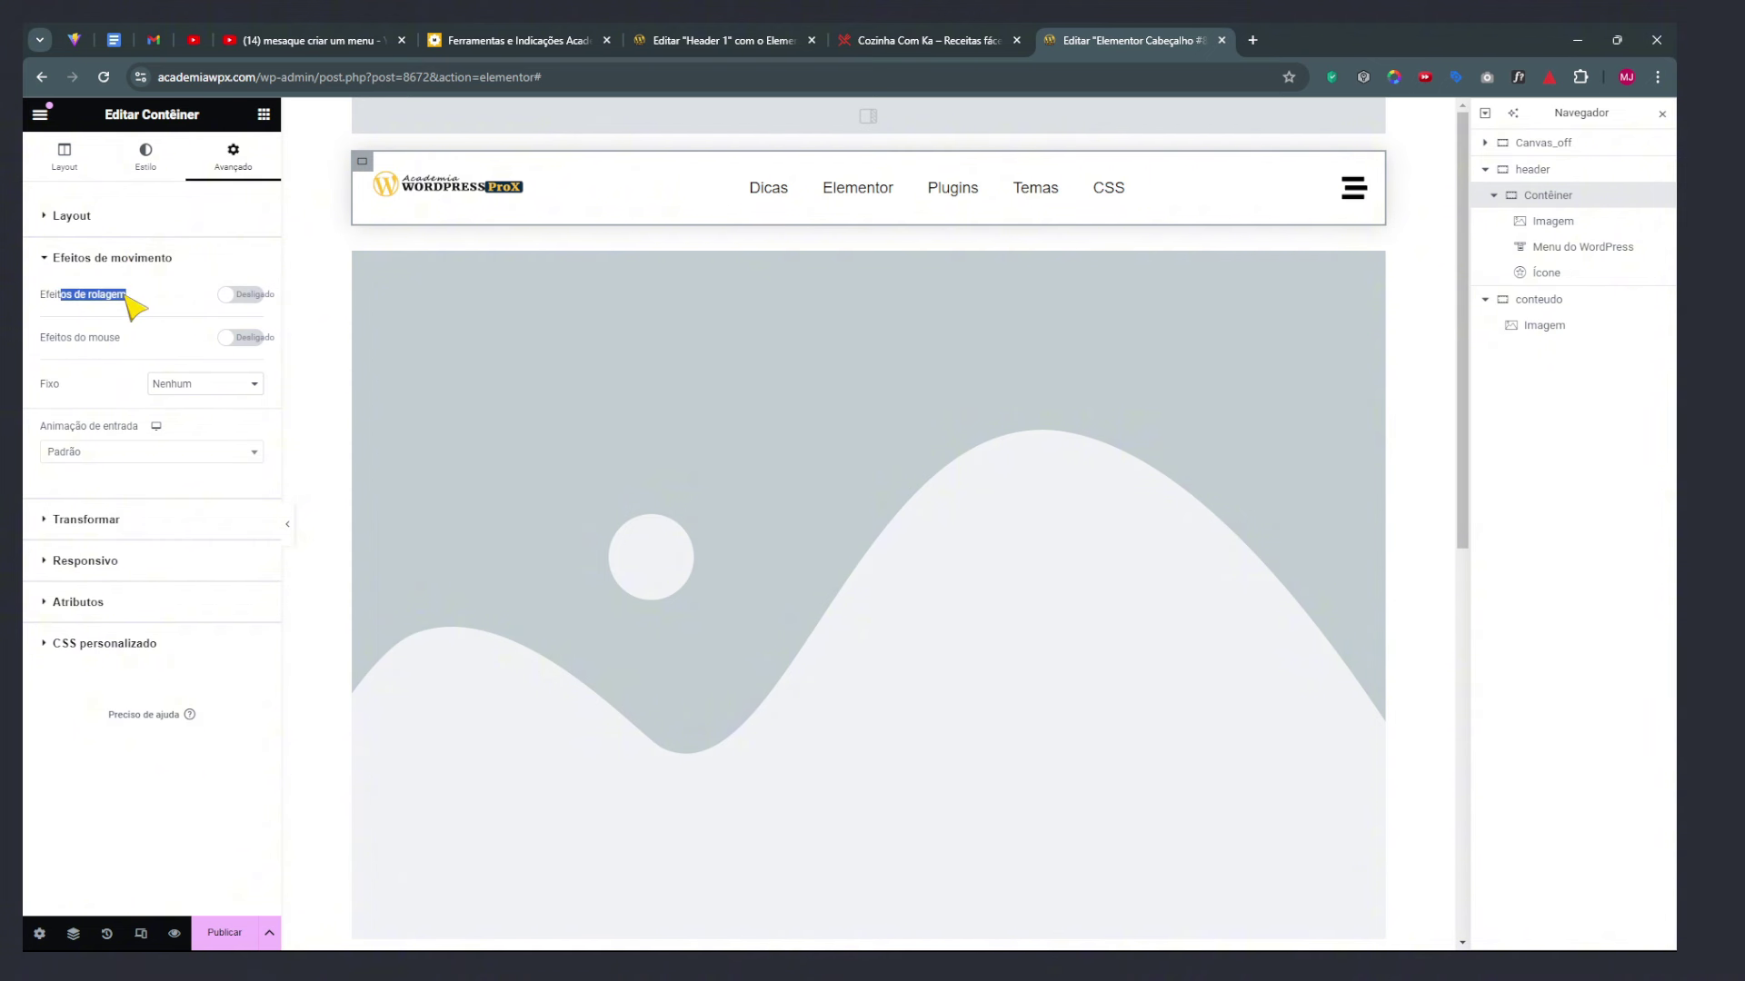
pyautogui.click(245, 295)
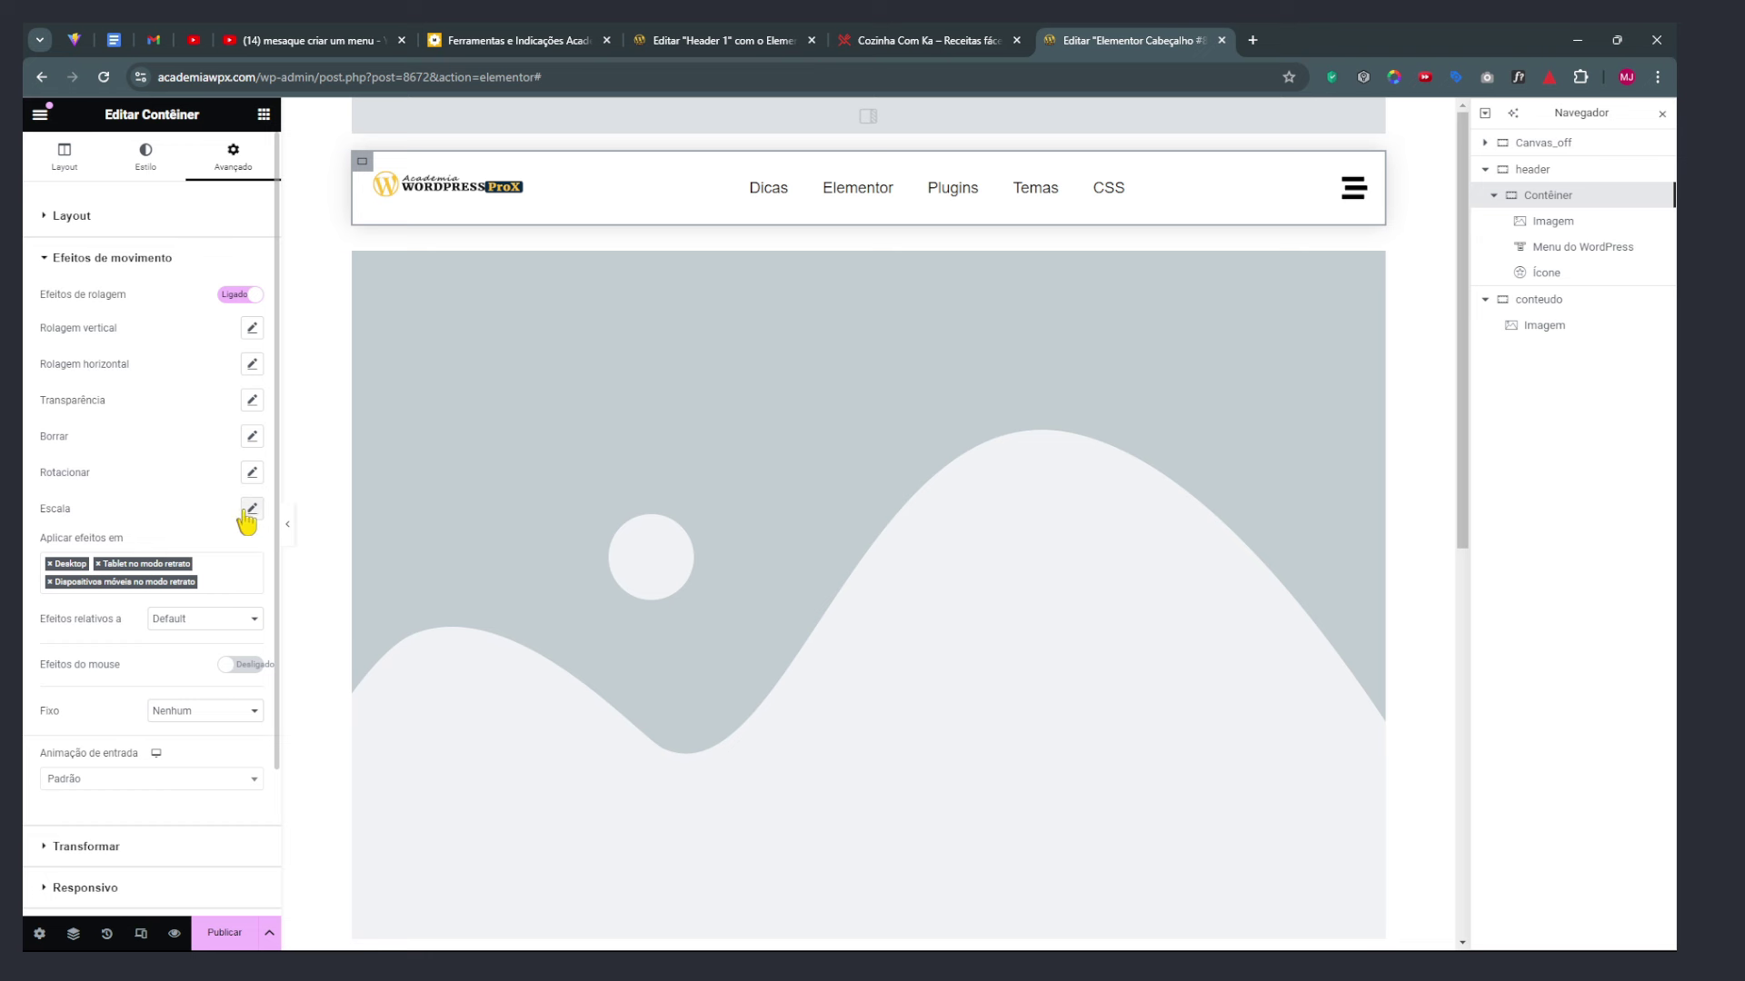
pyautogui.click(98, 565)
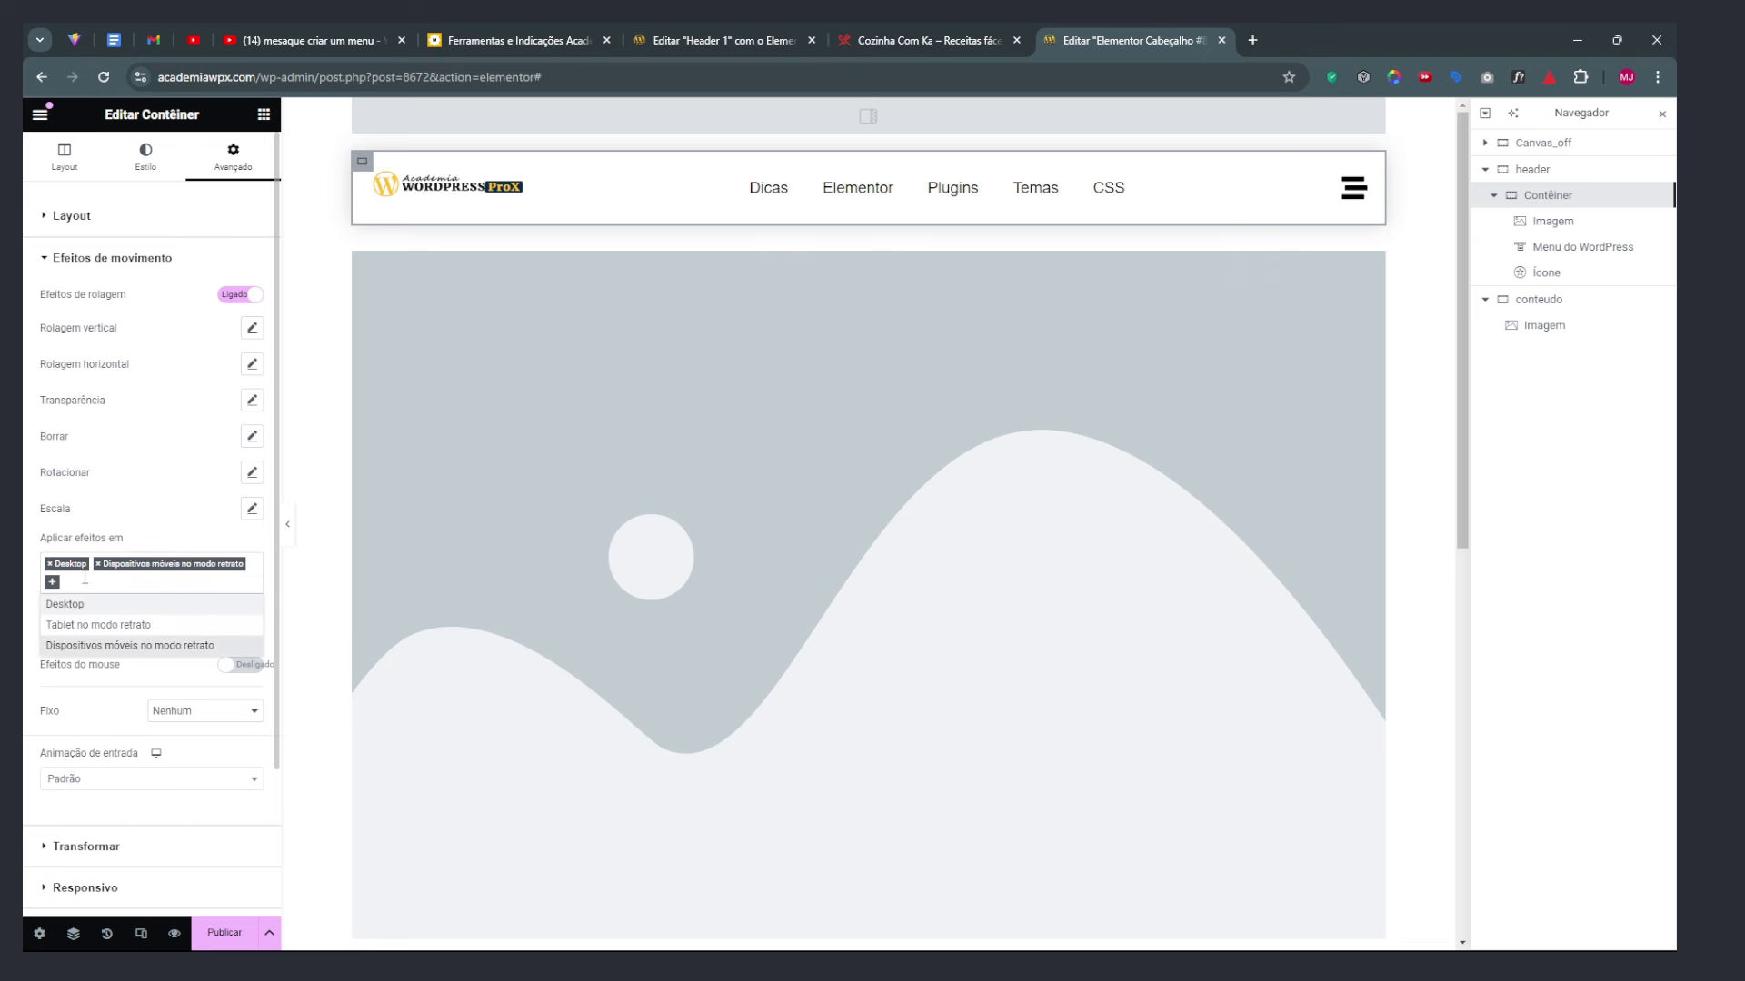
pyautogui.click(98, 564)
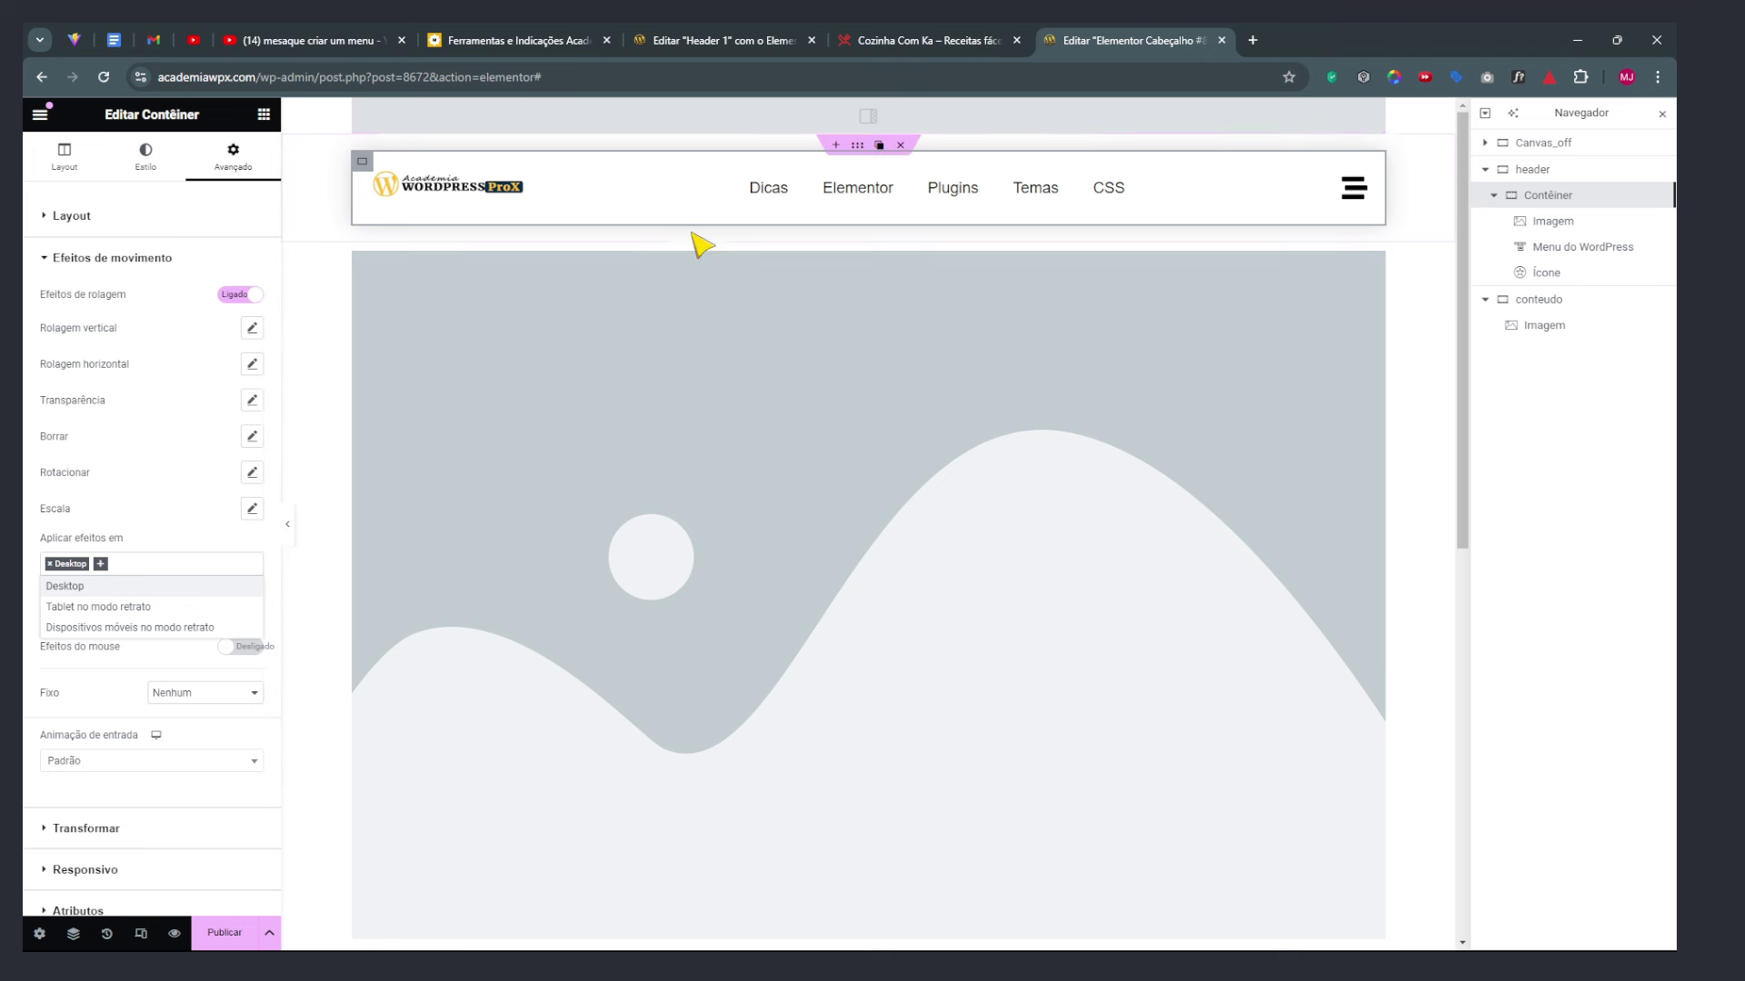
pyautogui.click(145, 470)
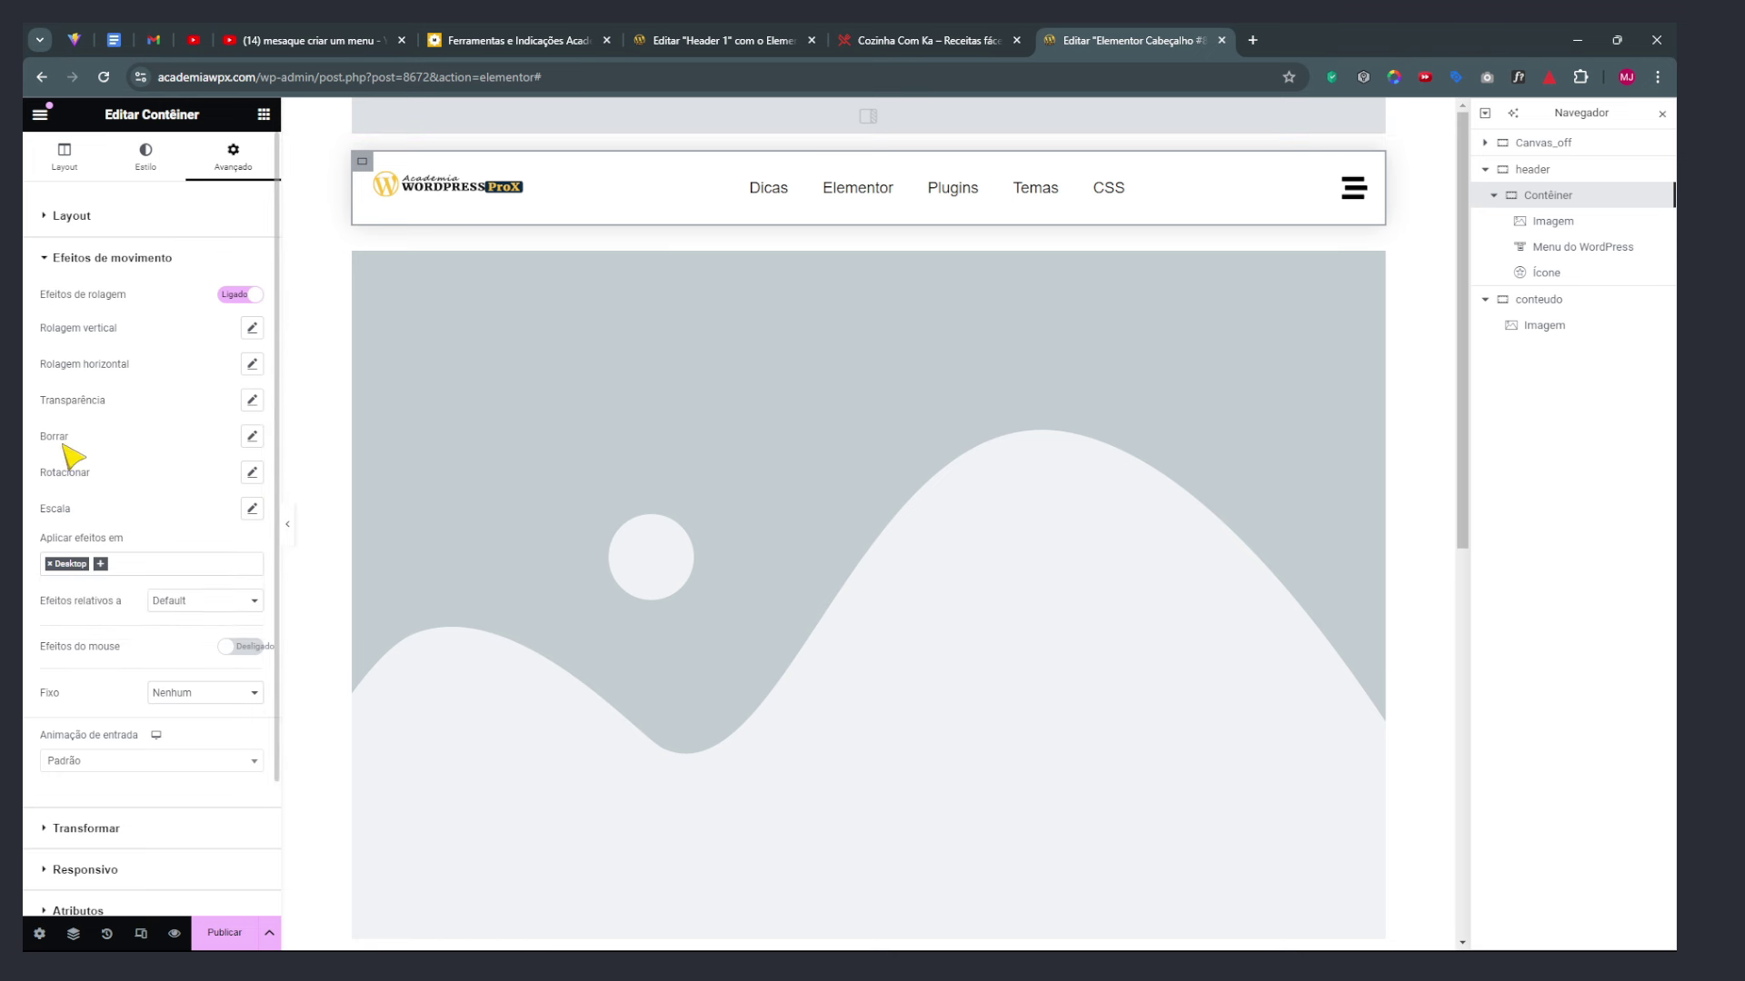
# Add a Scale Down scrolling effect to the inner container with its viewport range set from 0% to 10%
pyautogui.click(254, 509)
pyautogui.click(199, 555)
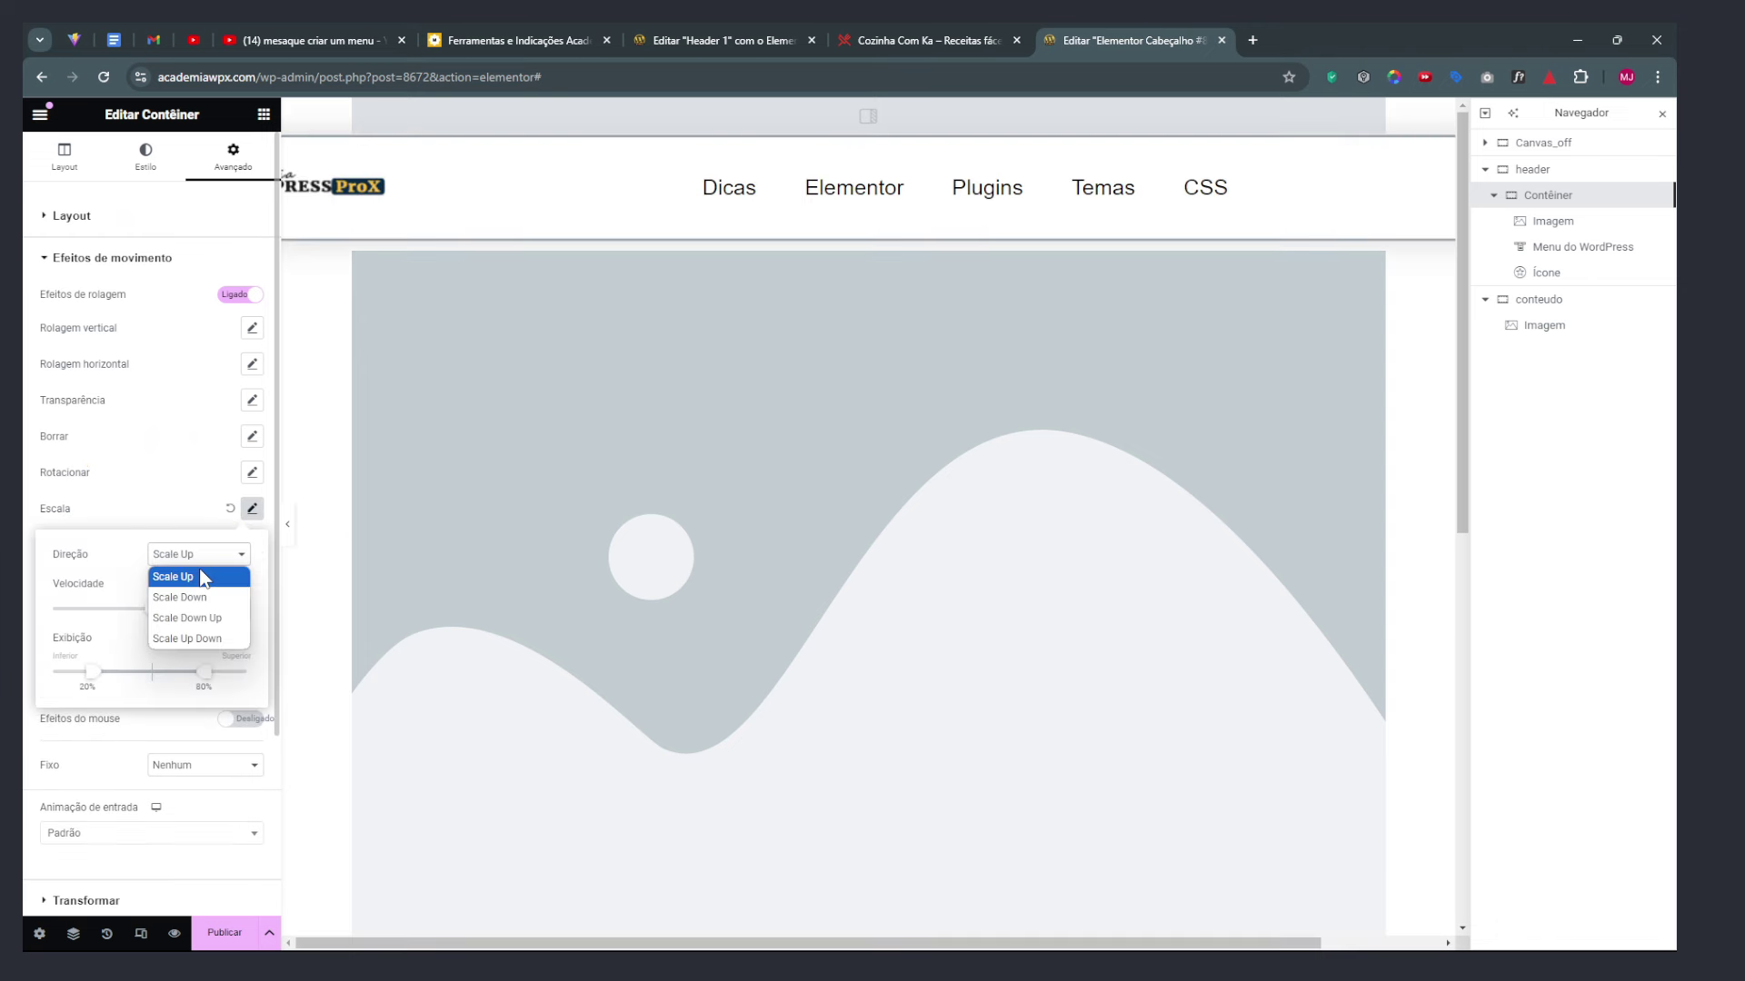
pyautogui.click(196, 592)
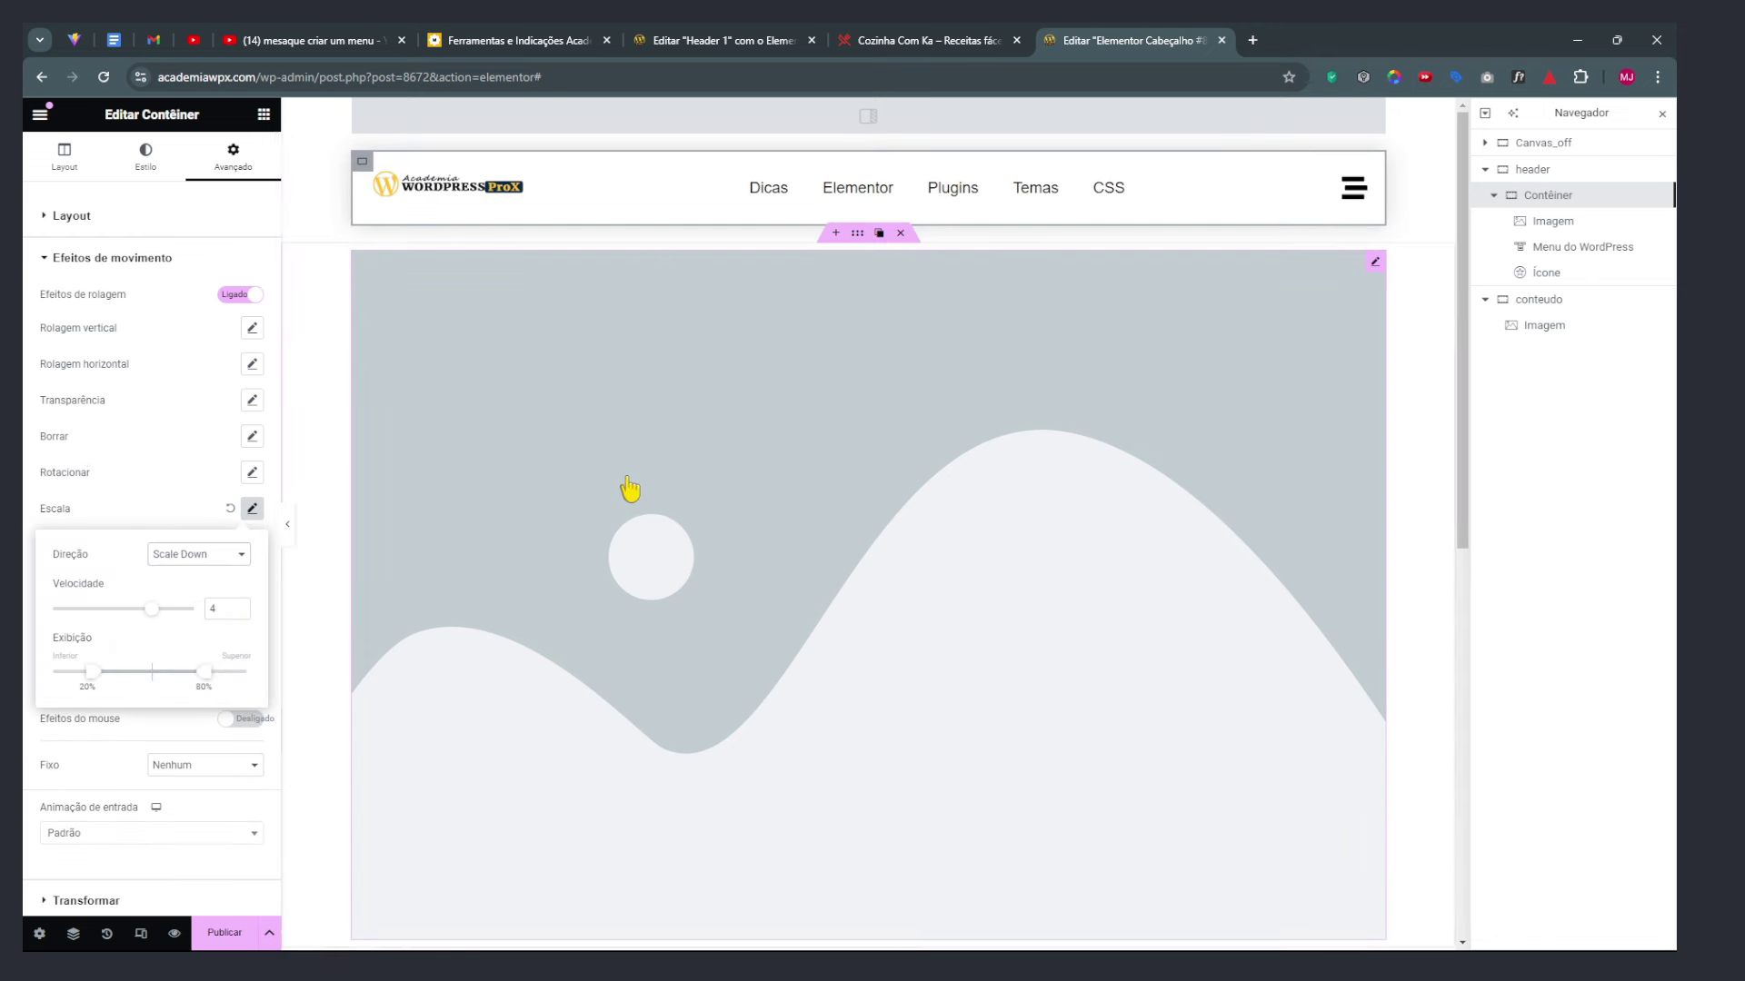
pyautogui.scroll(-5, 629, 483)
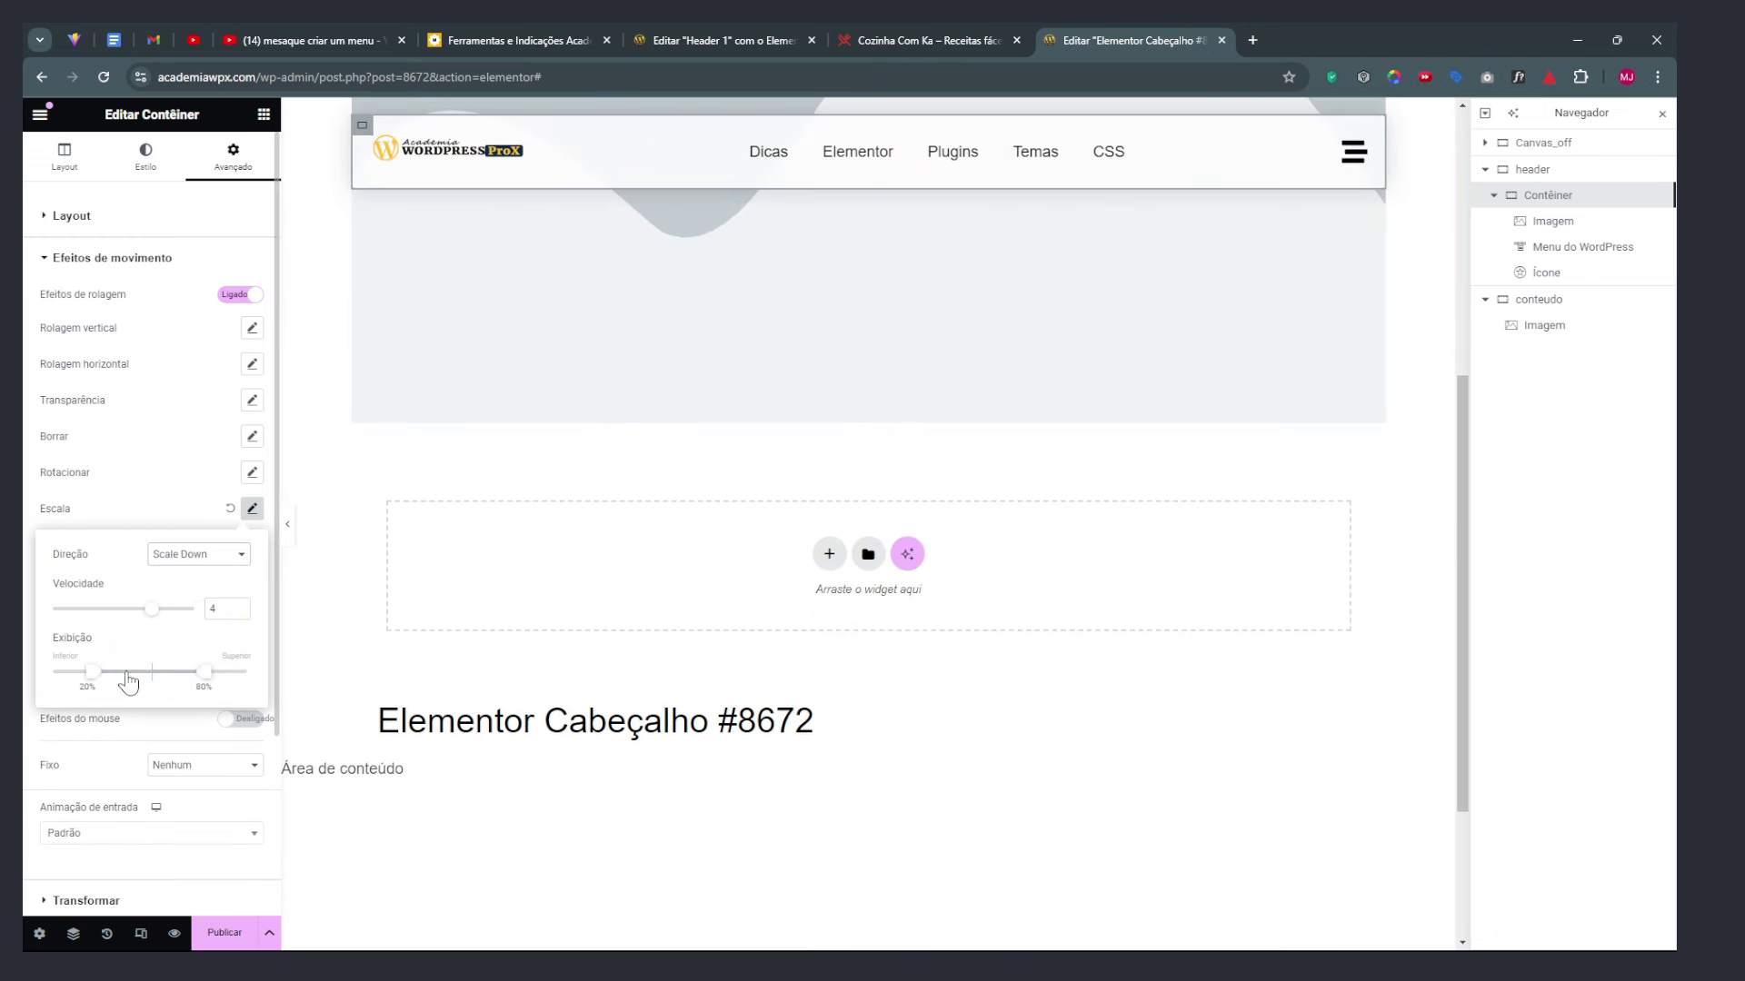
pyautogui.moveTo(94, 681); pyautogui.dragTo(40, 680)
pyautogui.moveTo(208, 684); pyautogui.dragTo(74, 690)
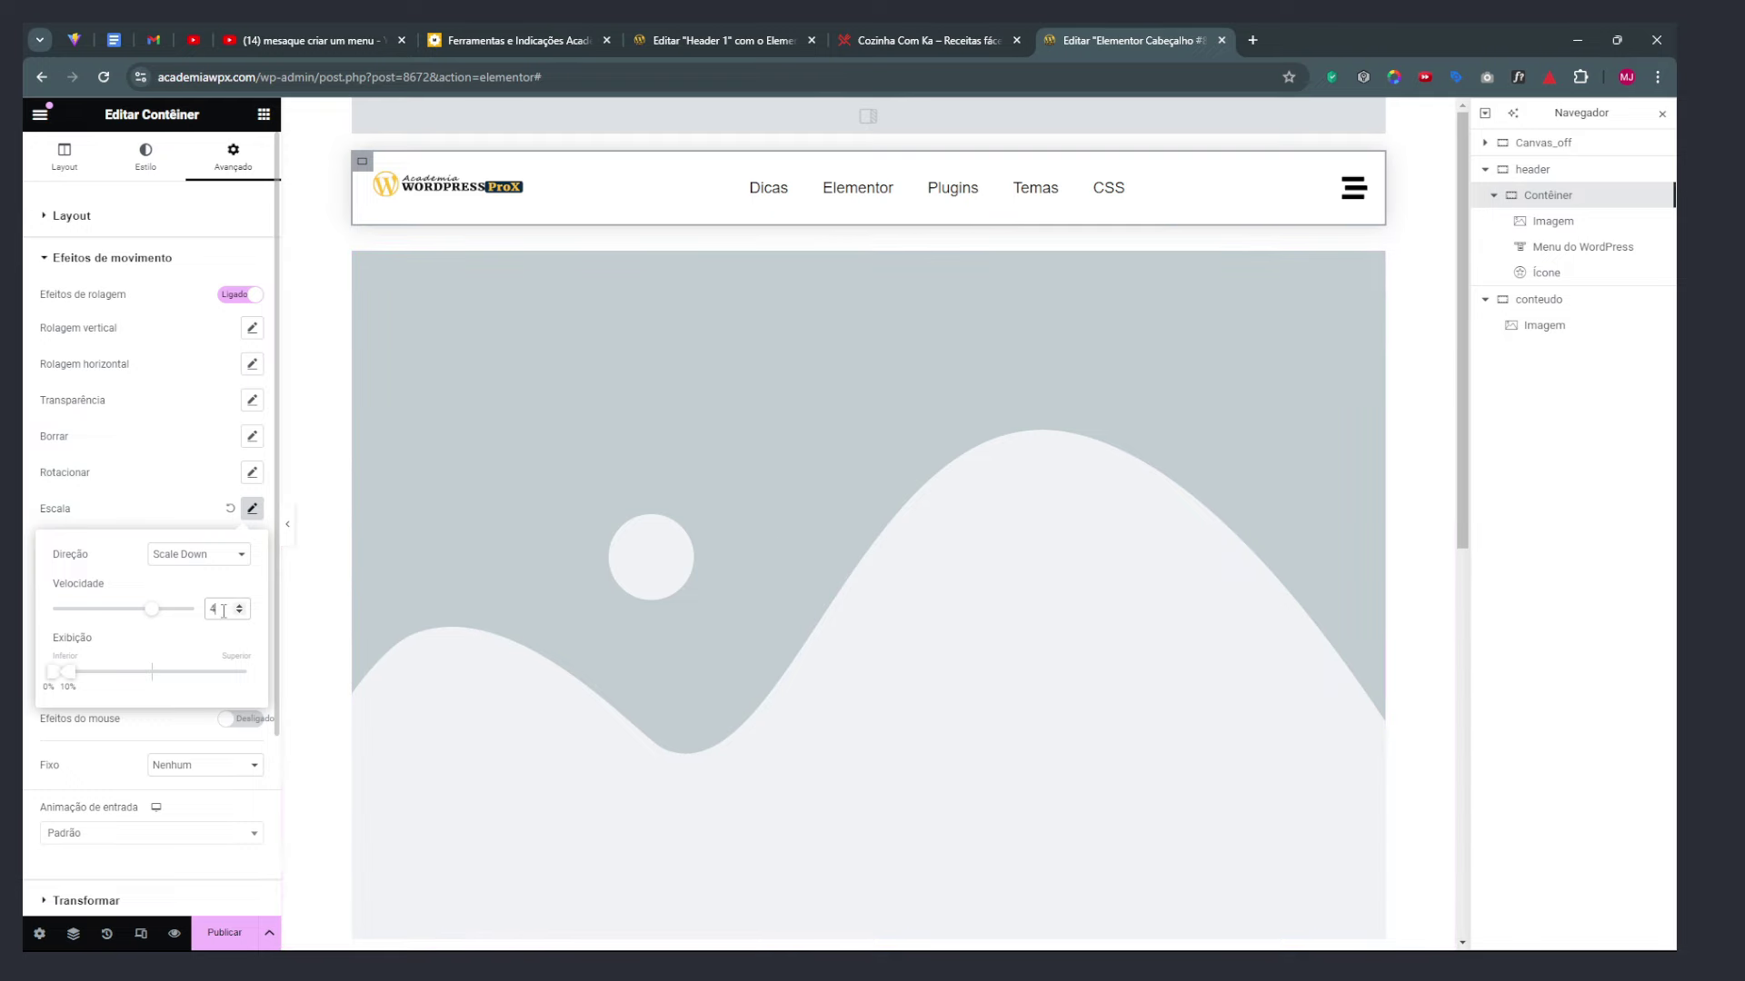
# Publish the header template without display conditions and test the header's scrolling behaviour in the reloaded editor
pyautogui.click(224, 932)
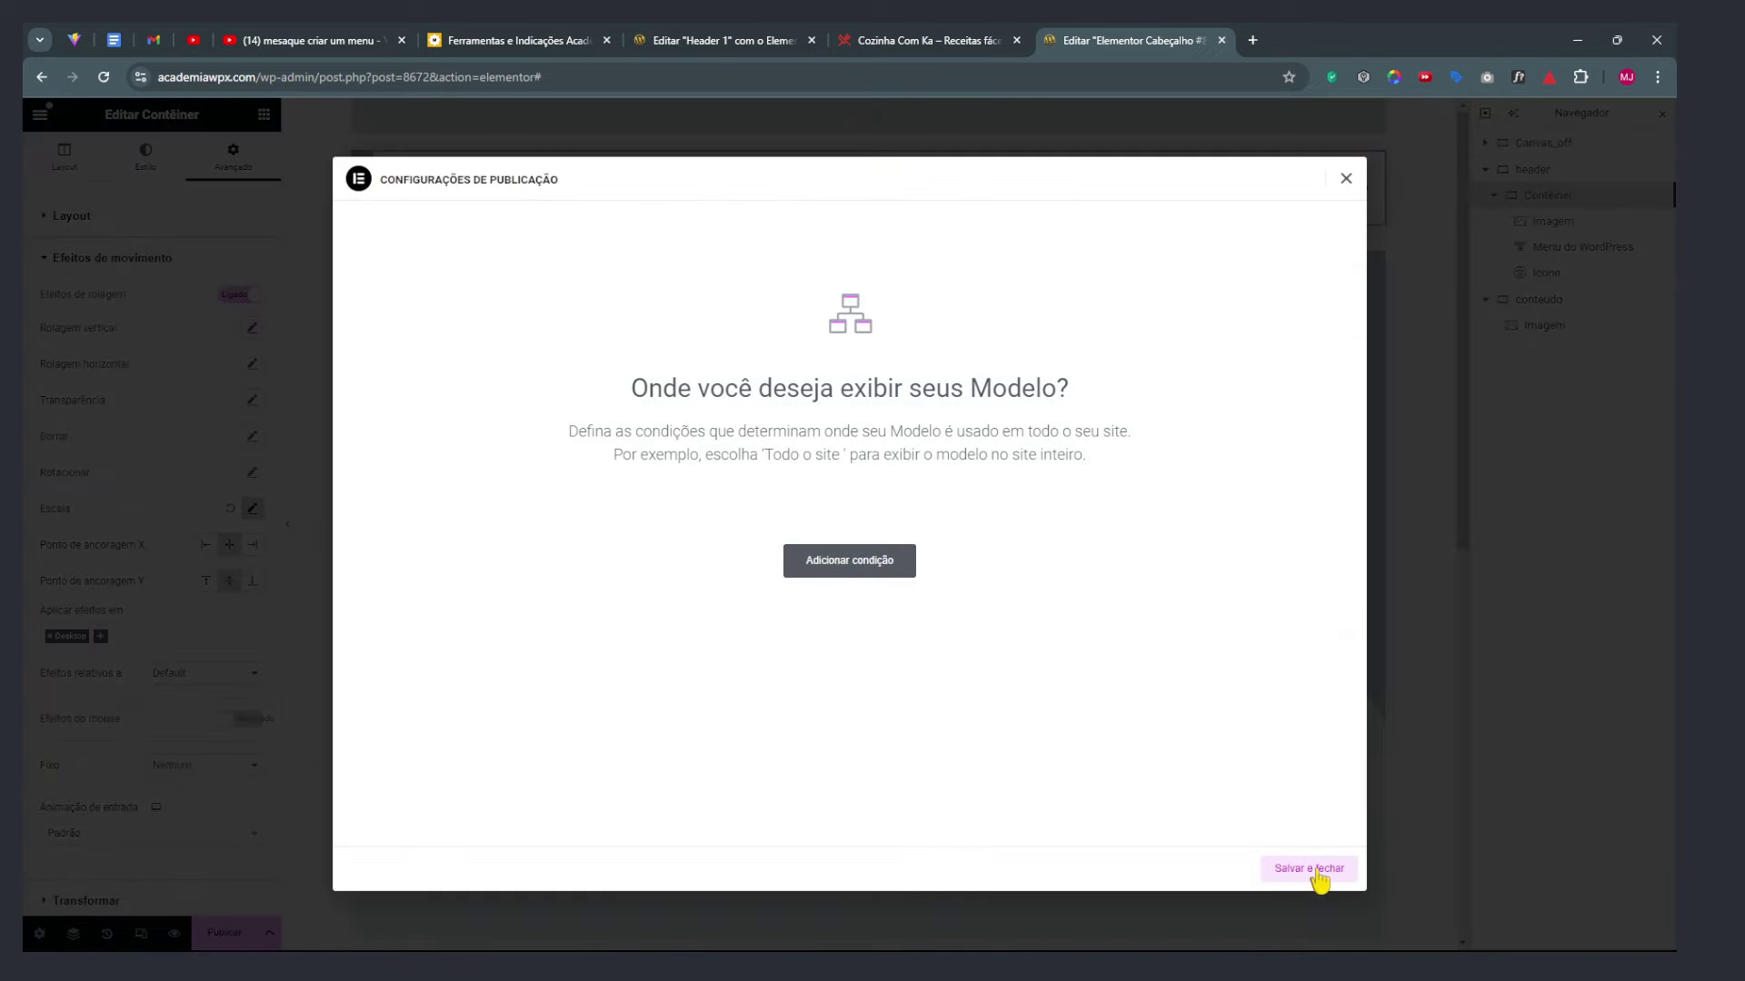
pyautogui.click(1316, 872)
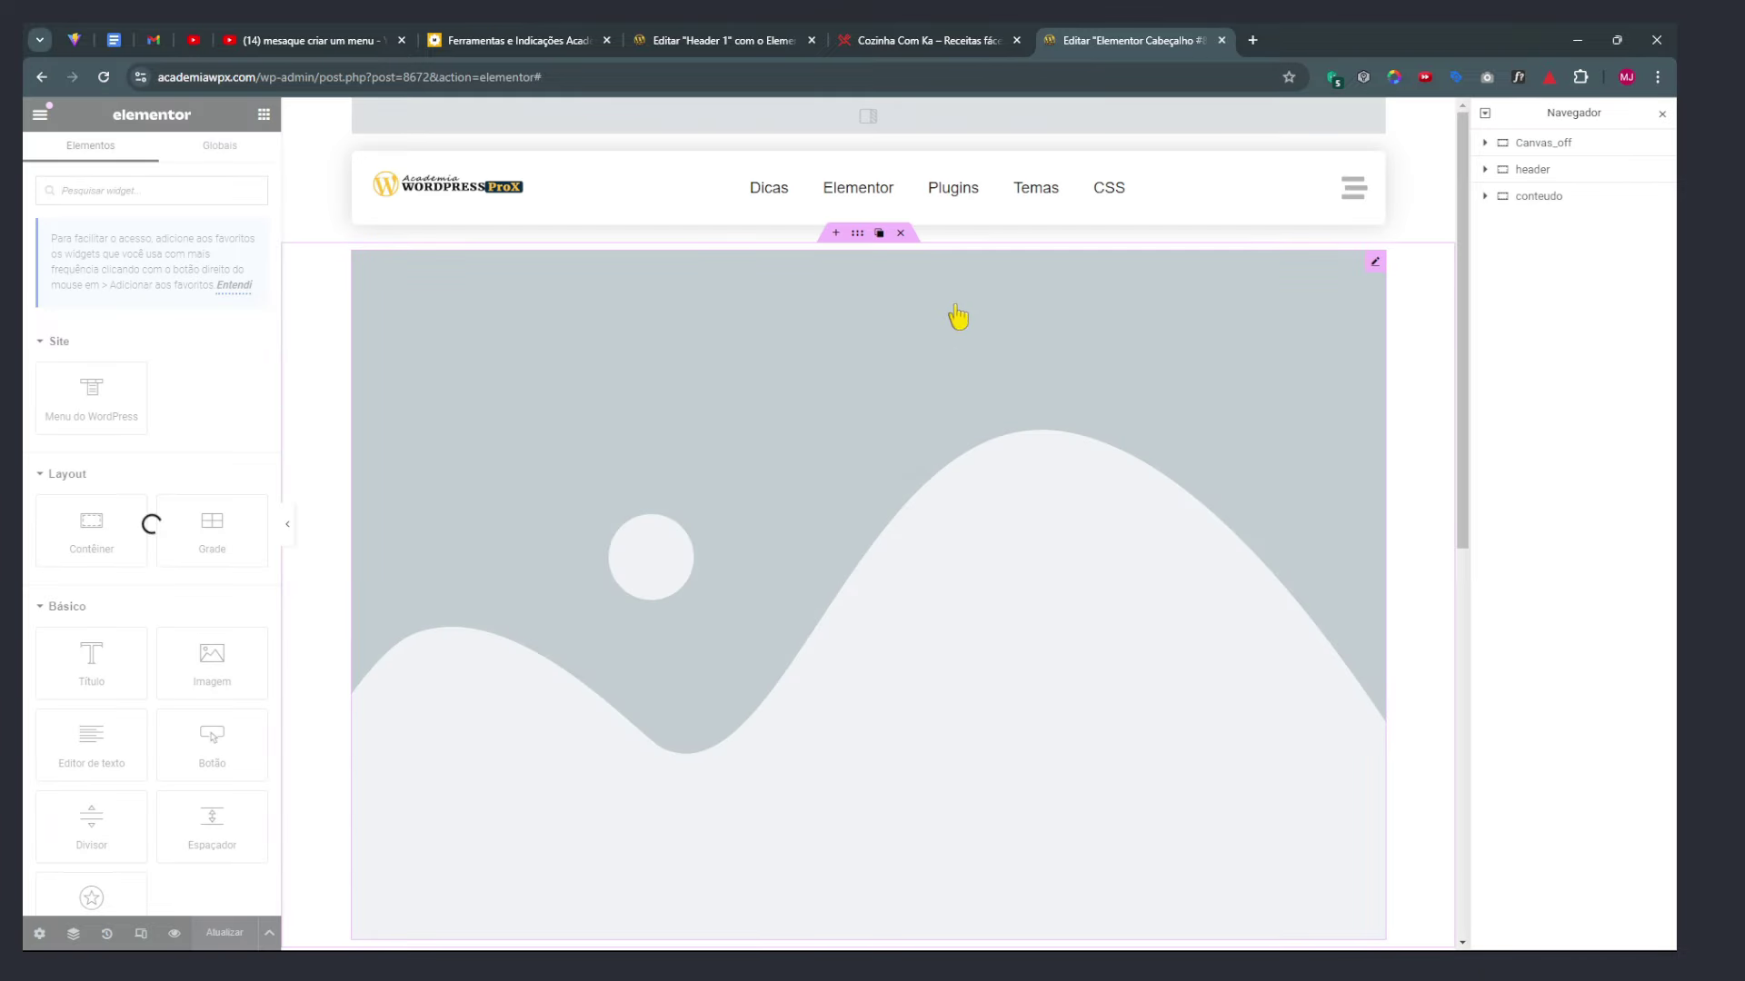
pyautogui.scroll(-10, 576, 459)
pyautogui.scroll(10, 577, 459)
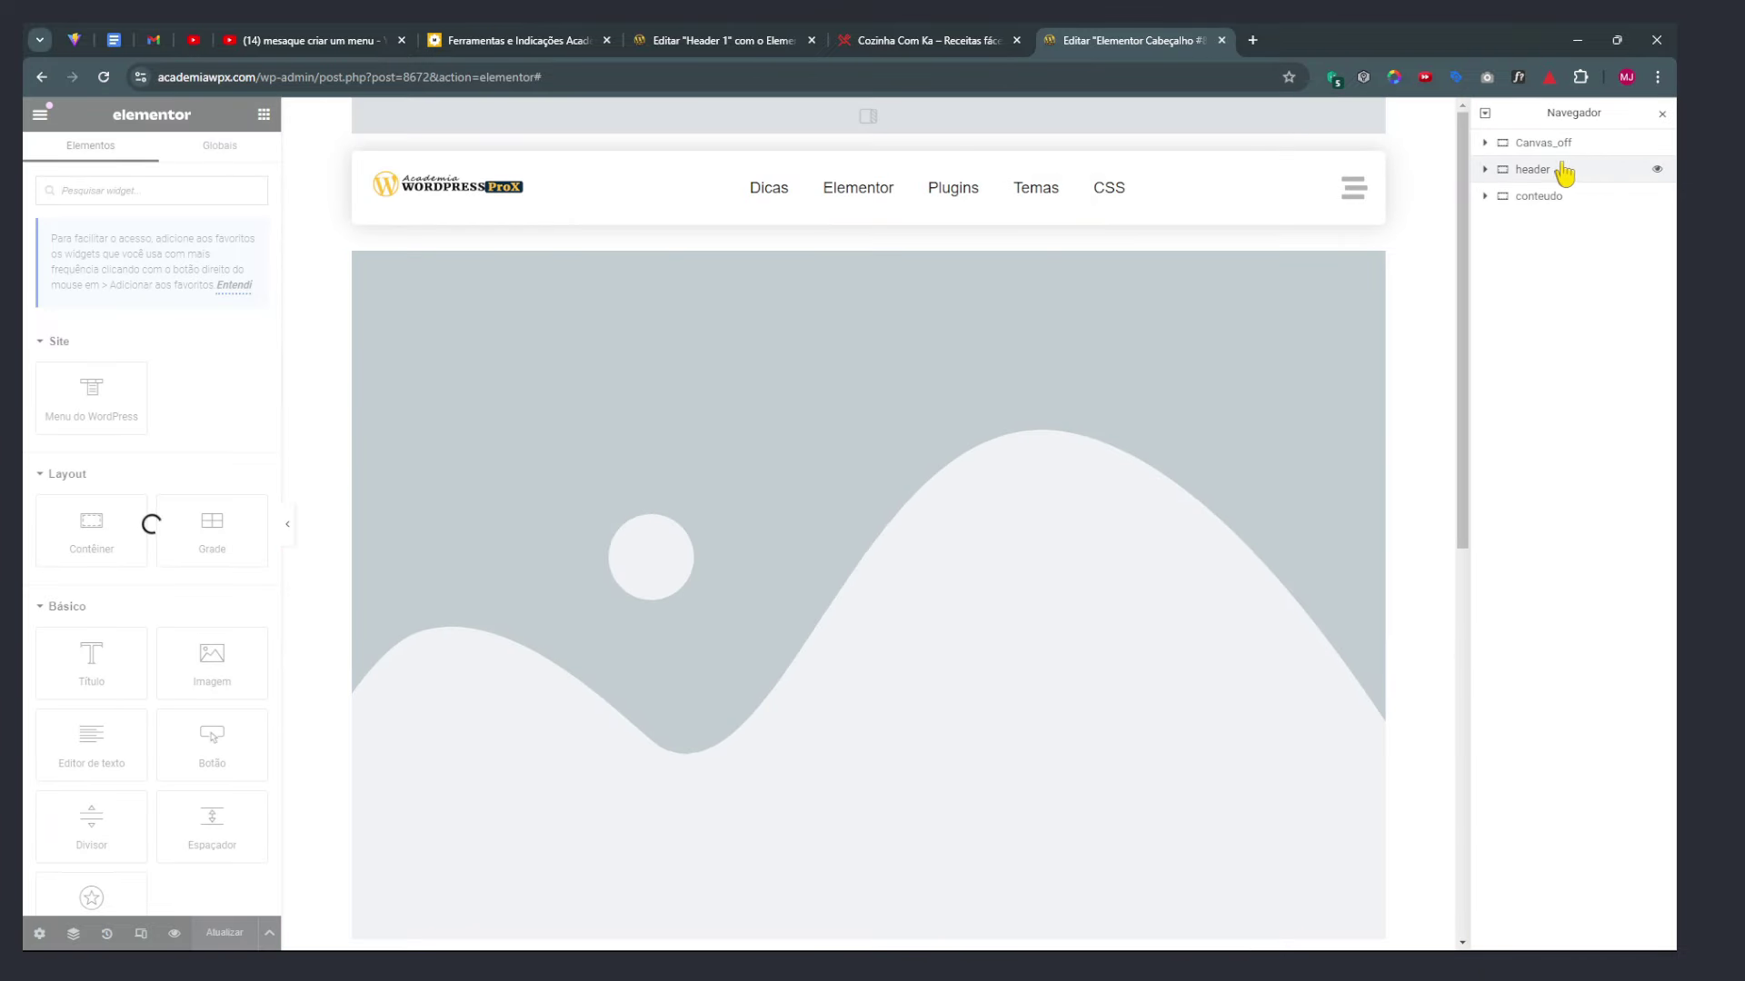
# Make the scrolling effects of the header's inner container relative to Página toda
pyautogui.click(1485, 171)
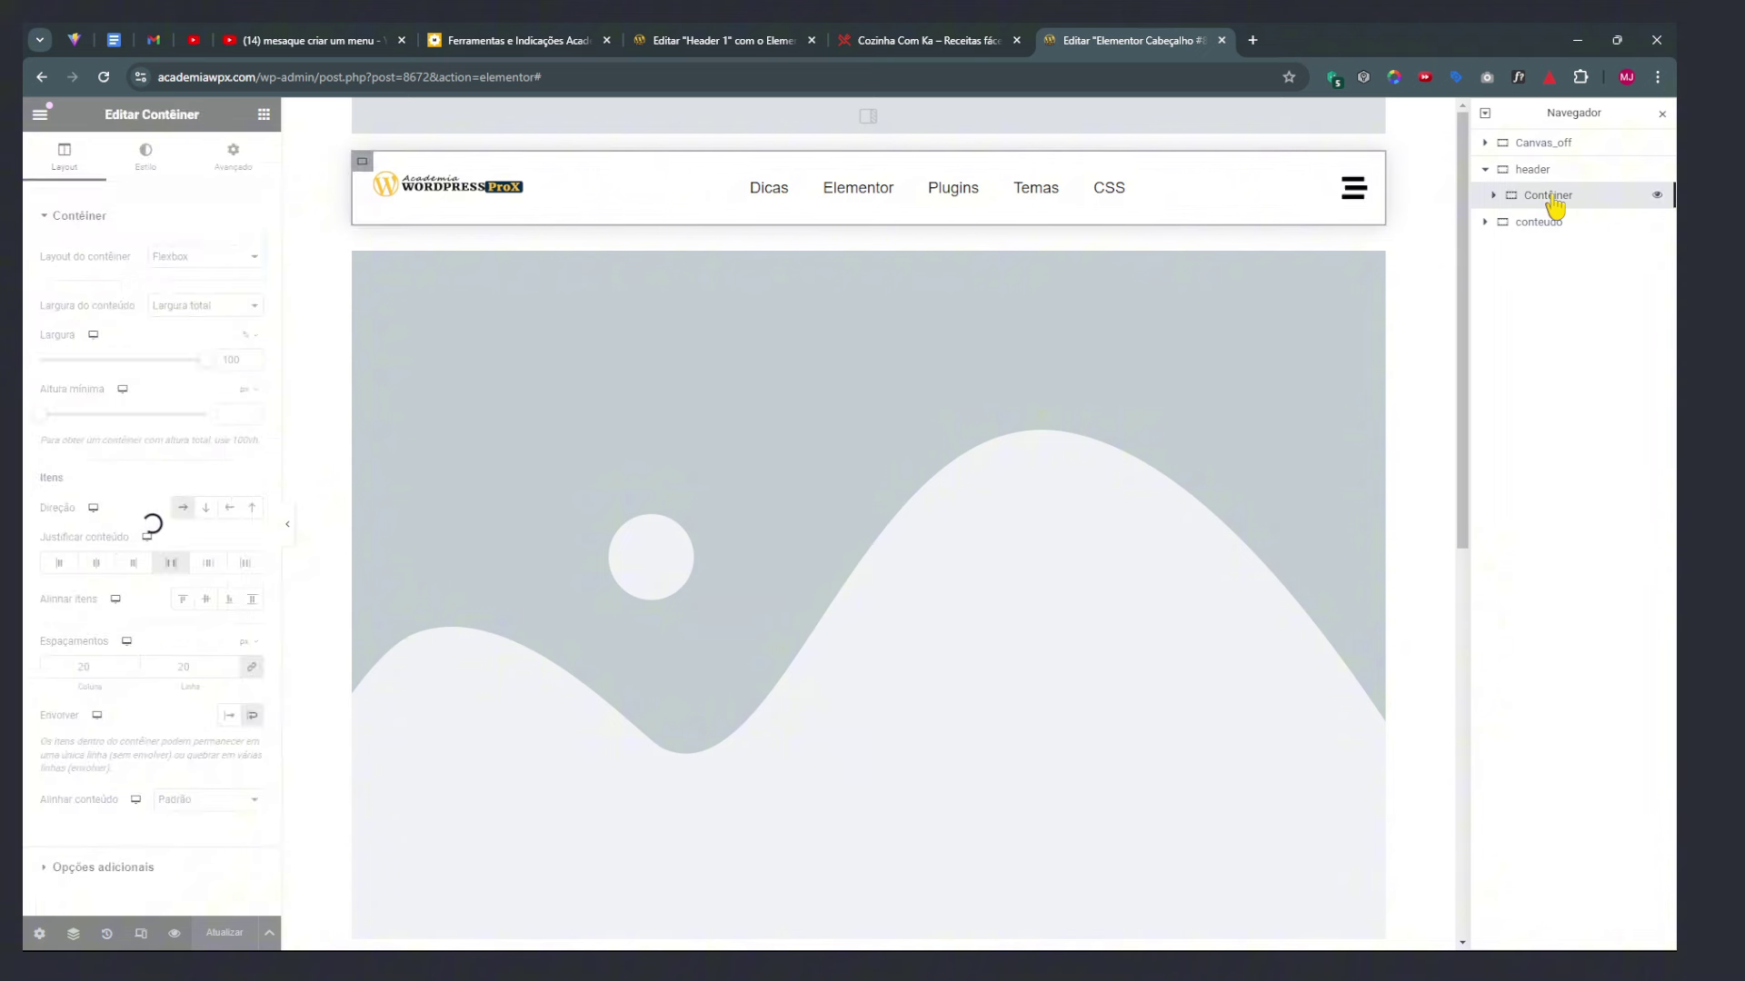
pyautogui.click(233, 156)
pyautogui.click(73, 216)
pyautogui.click(73, 258)
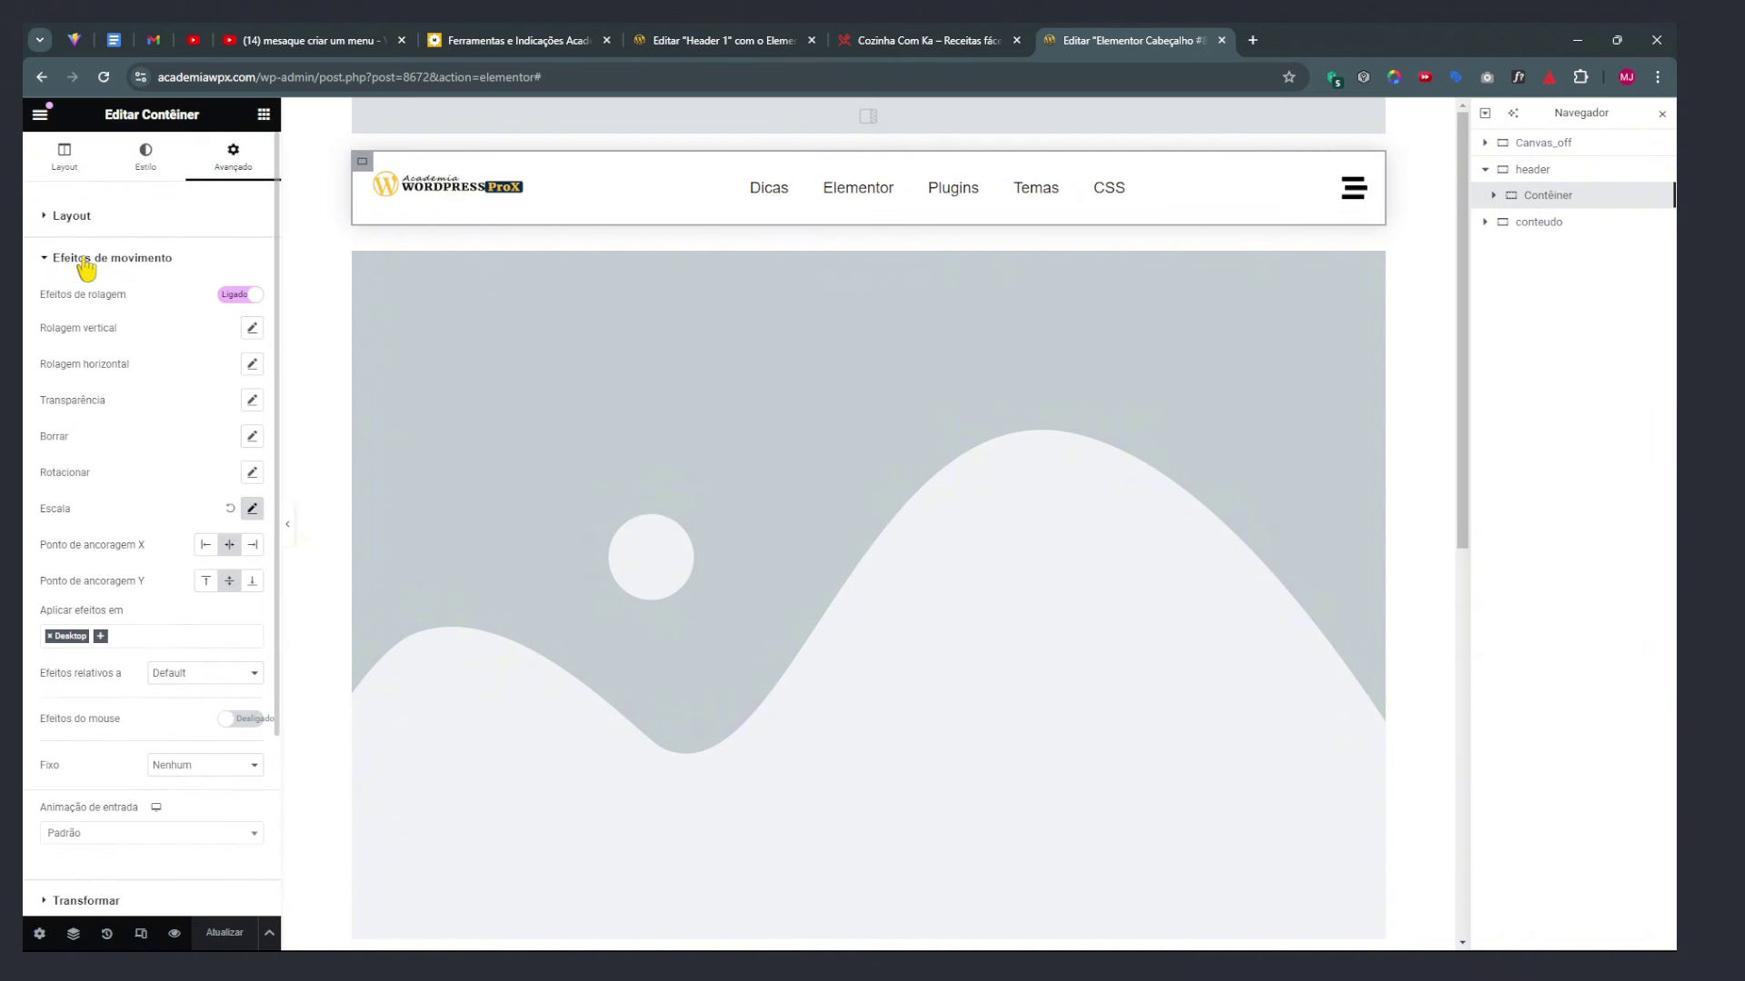
pyautogui.click(188, 677)
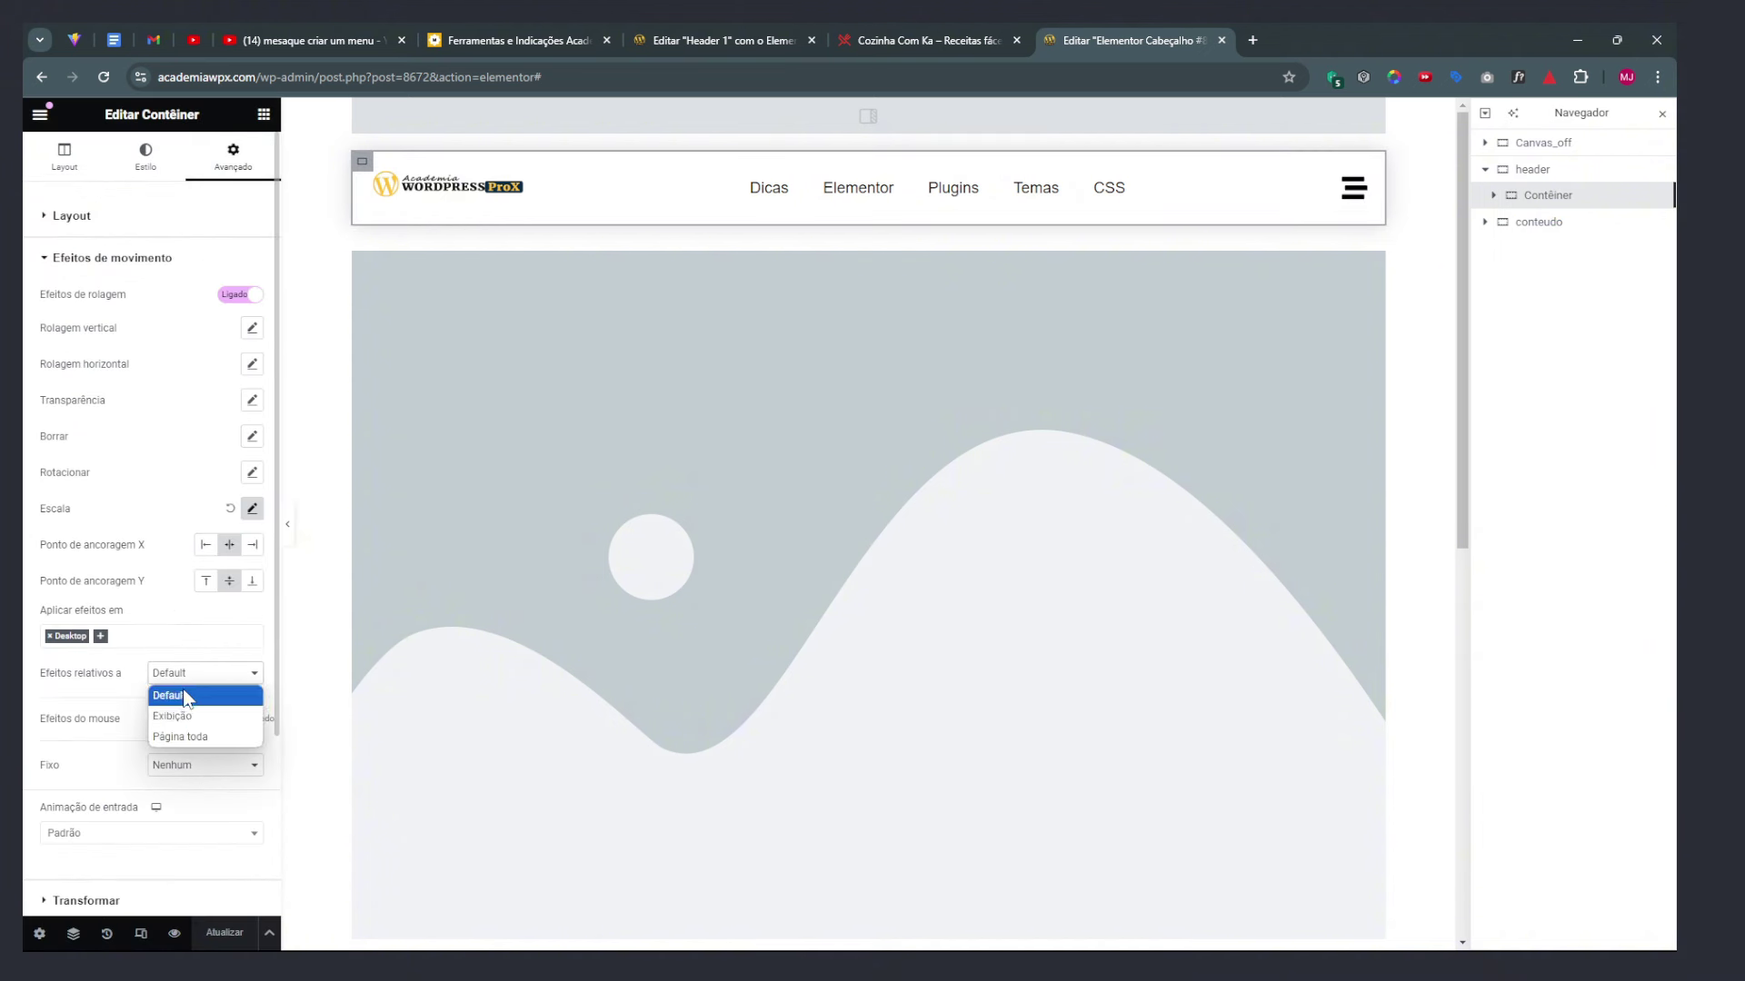
pyautogui.click(189, 737)
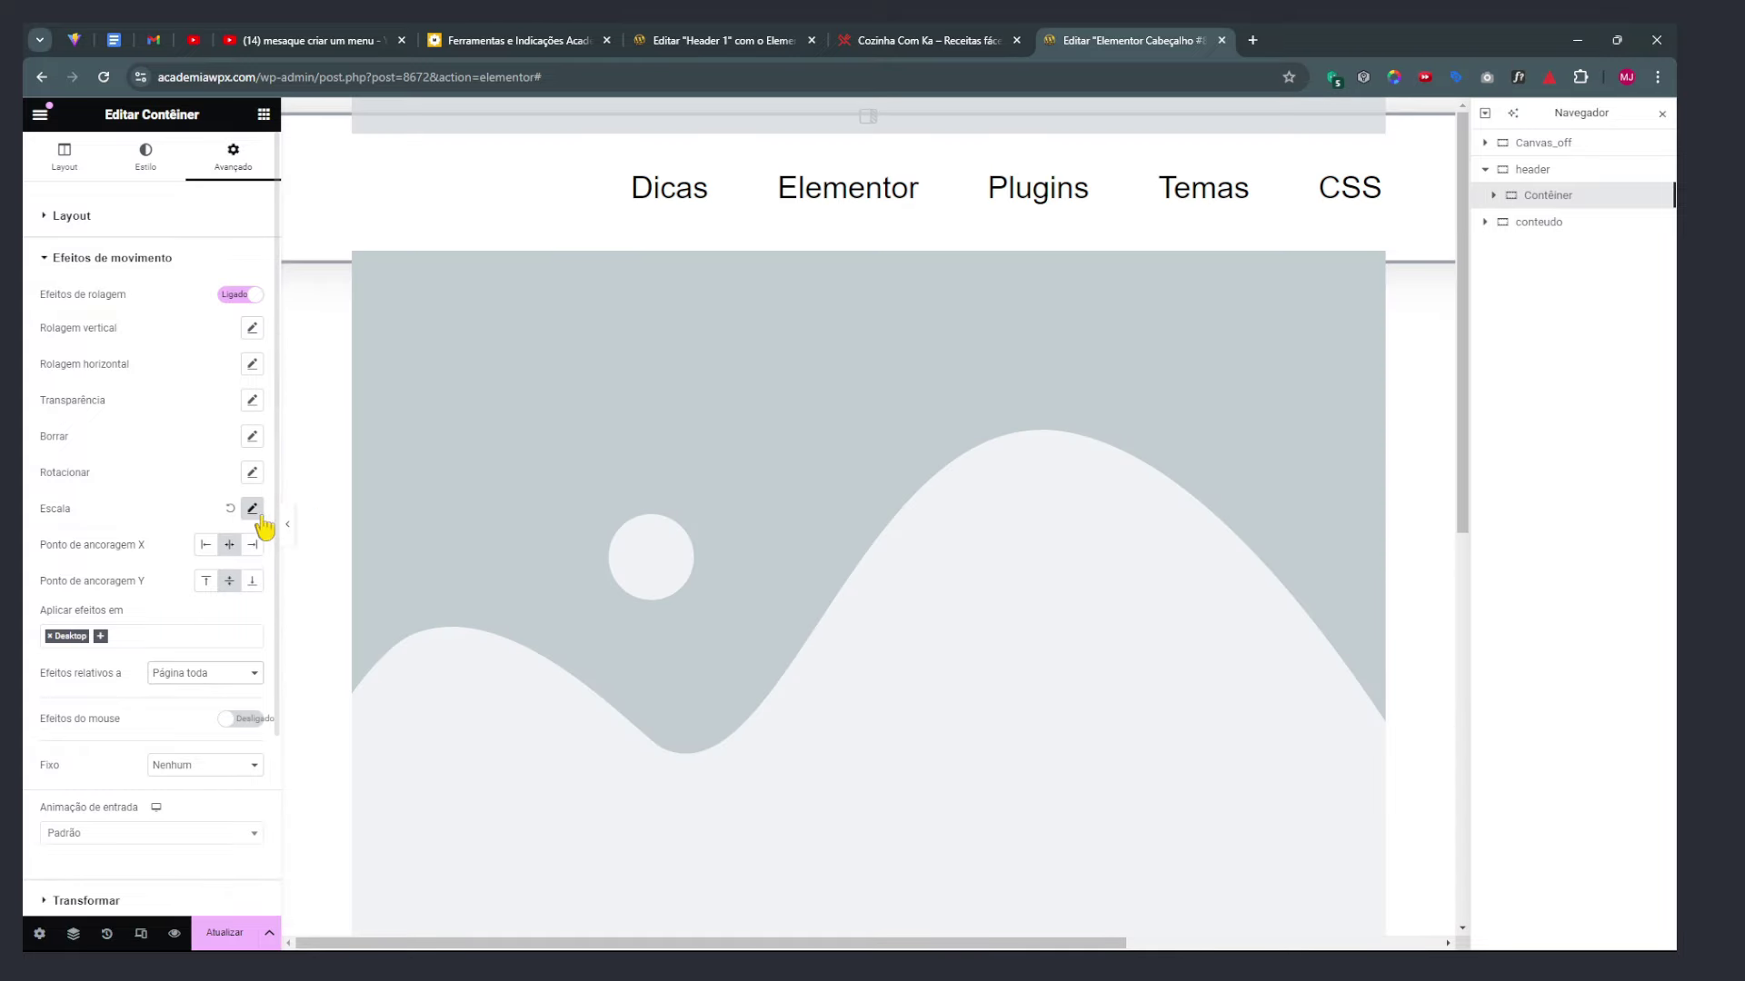
# Switch the inner container's Scale scrolling effect to Scale Up with a speed of 4 and test it by scrolling the page
pyautogui.click(253, 510)
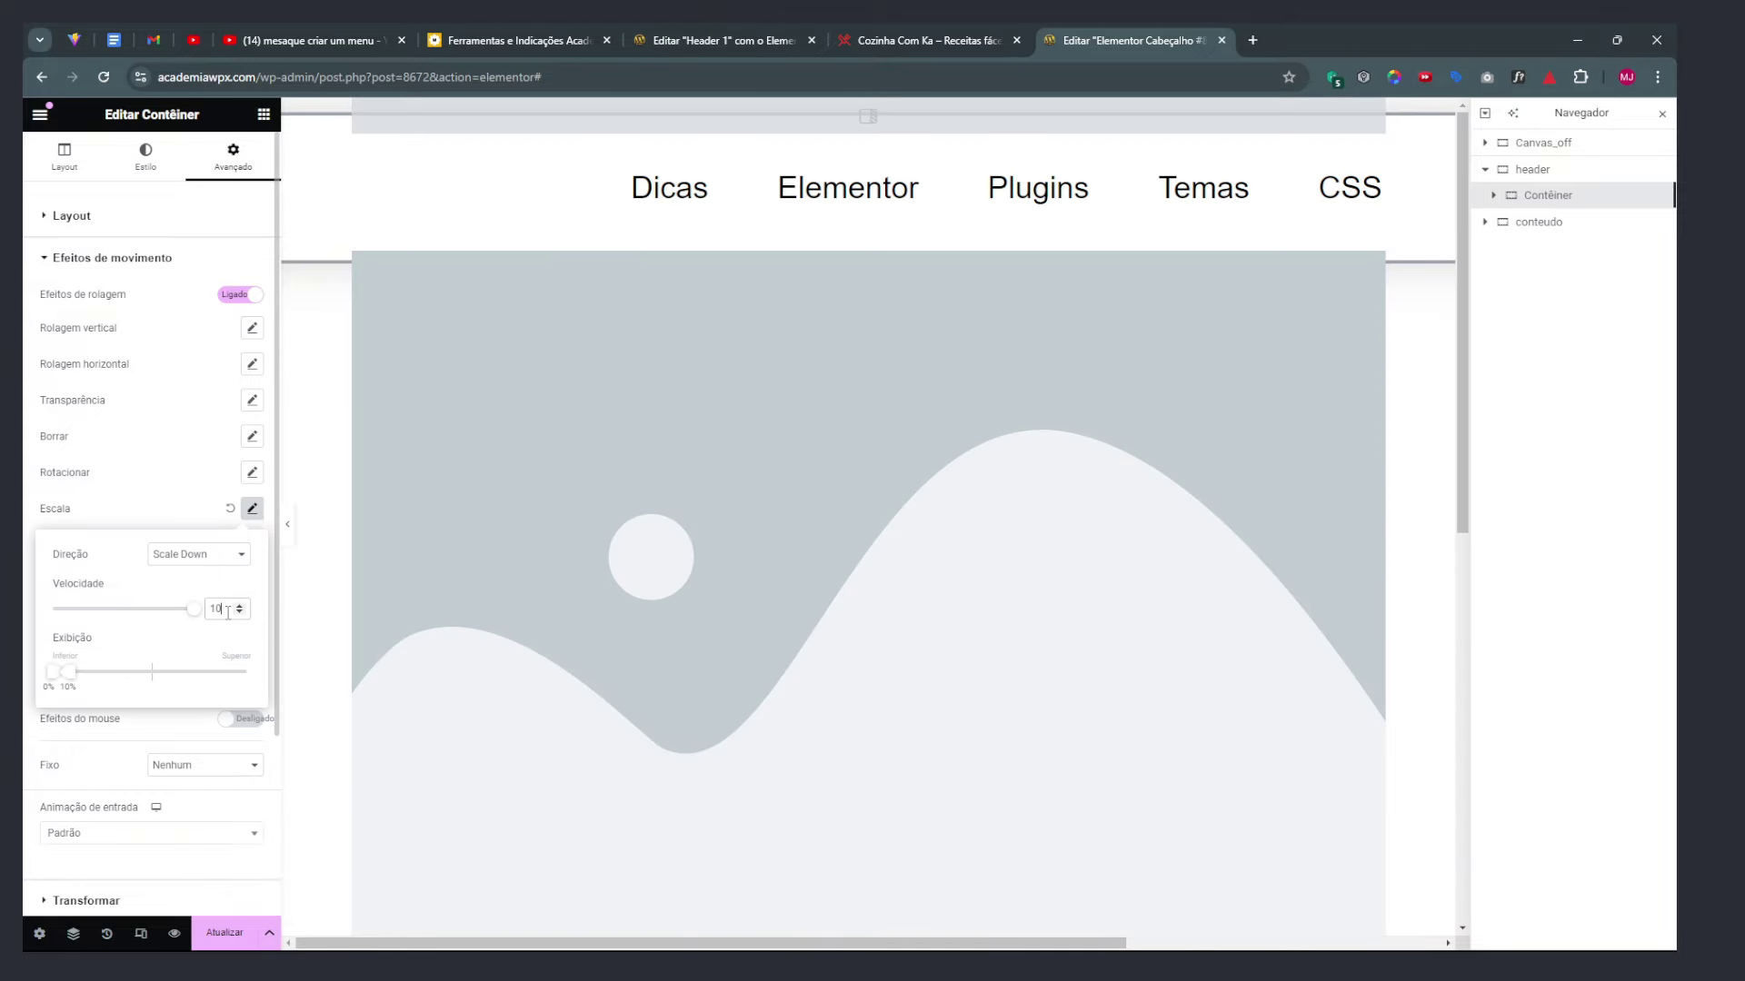
pyautogui.write('4')
pyautogui.click(209, 555)
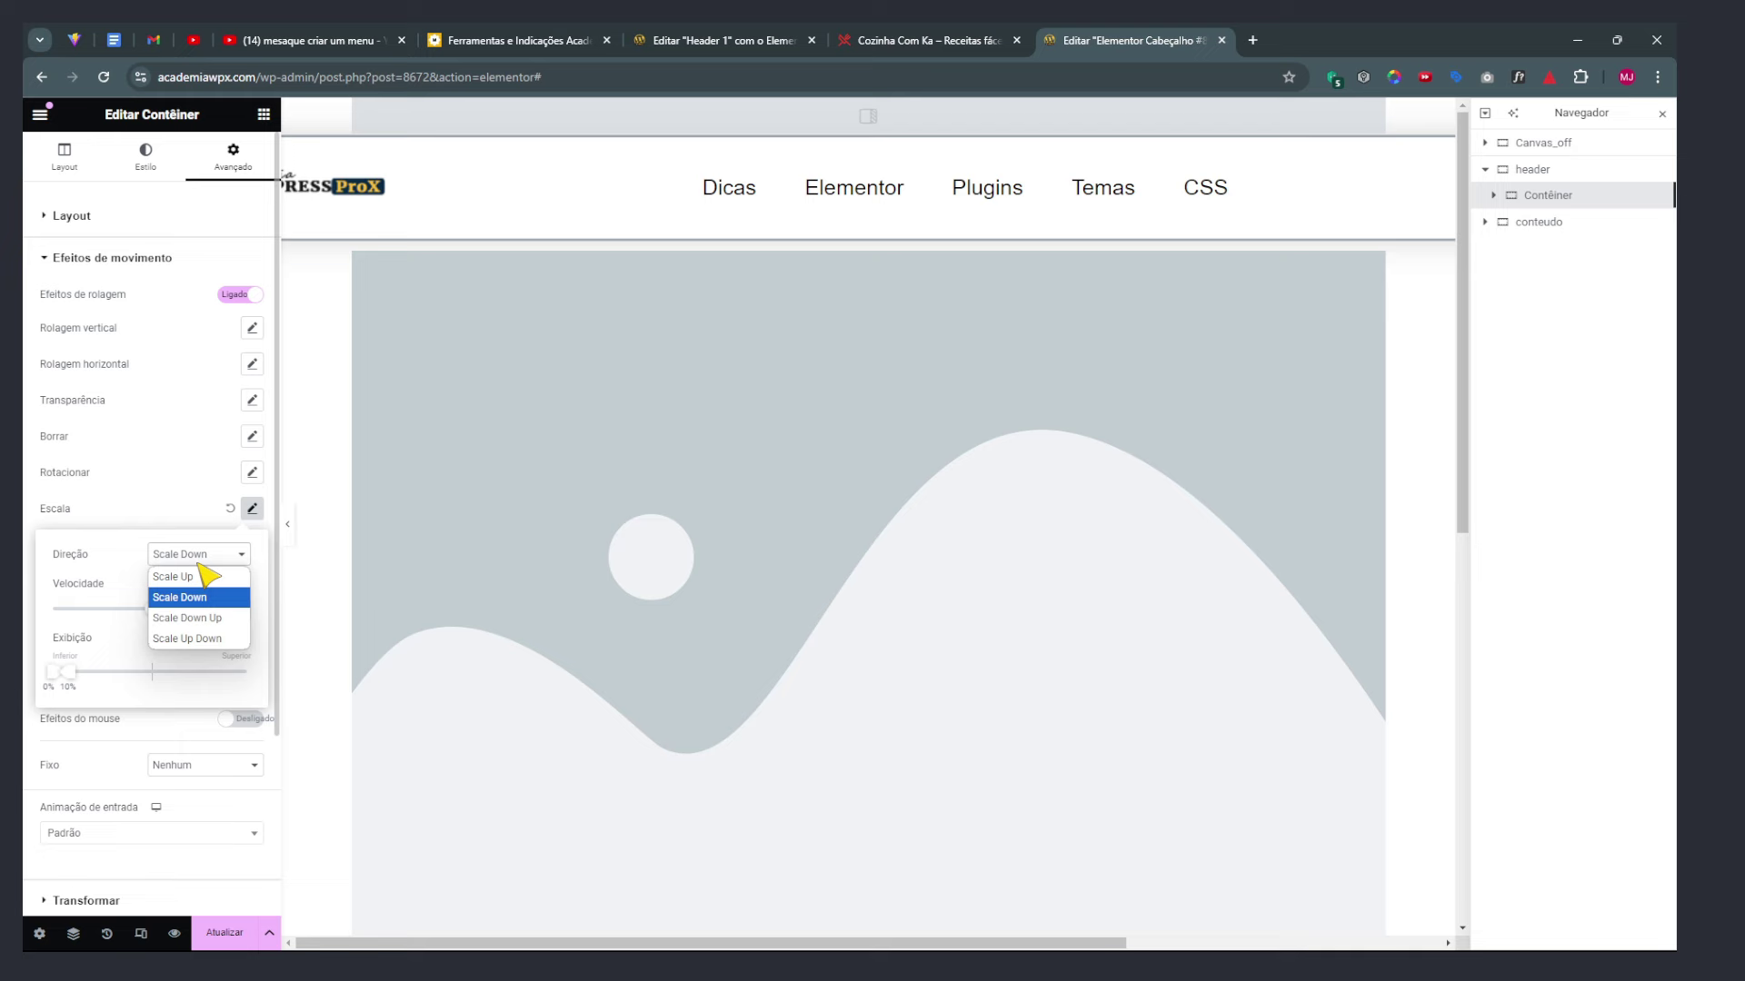
pyautogui.click(205, 589)
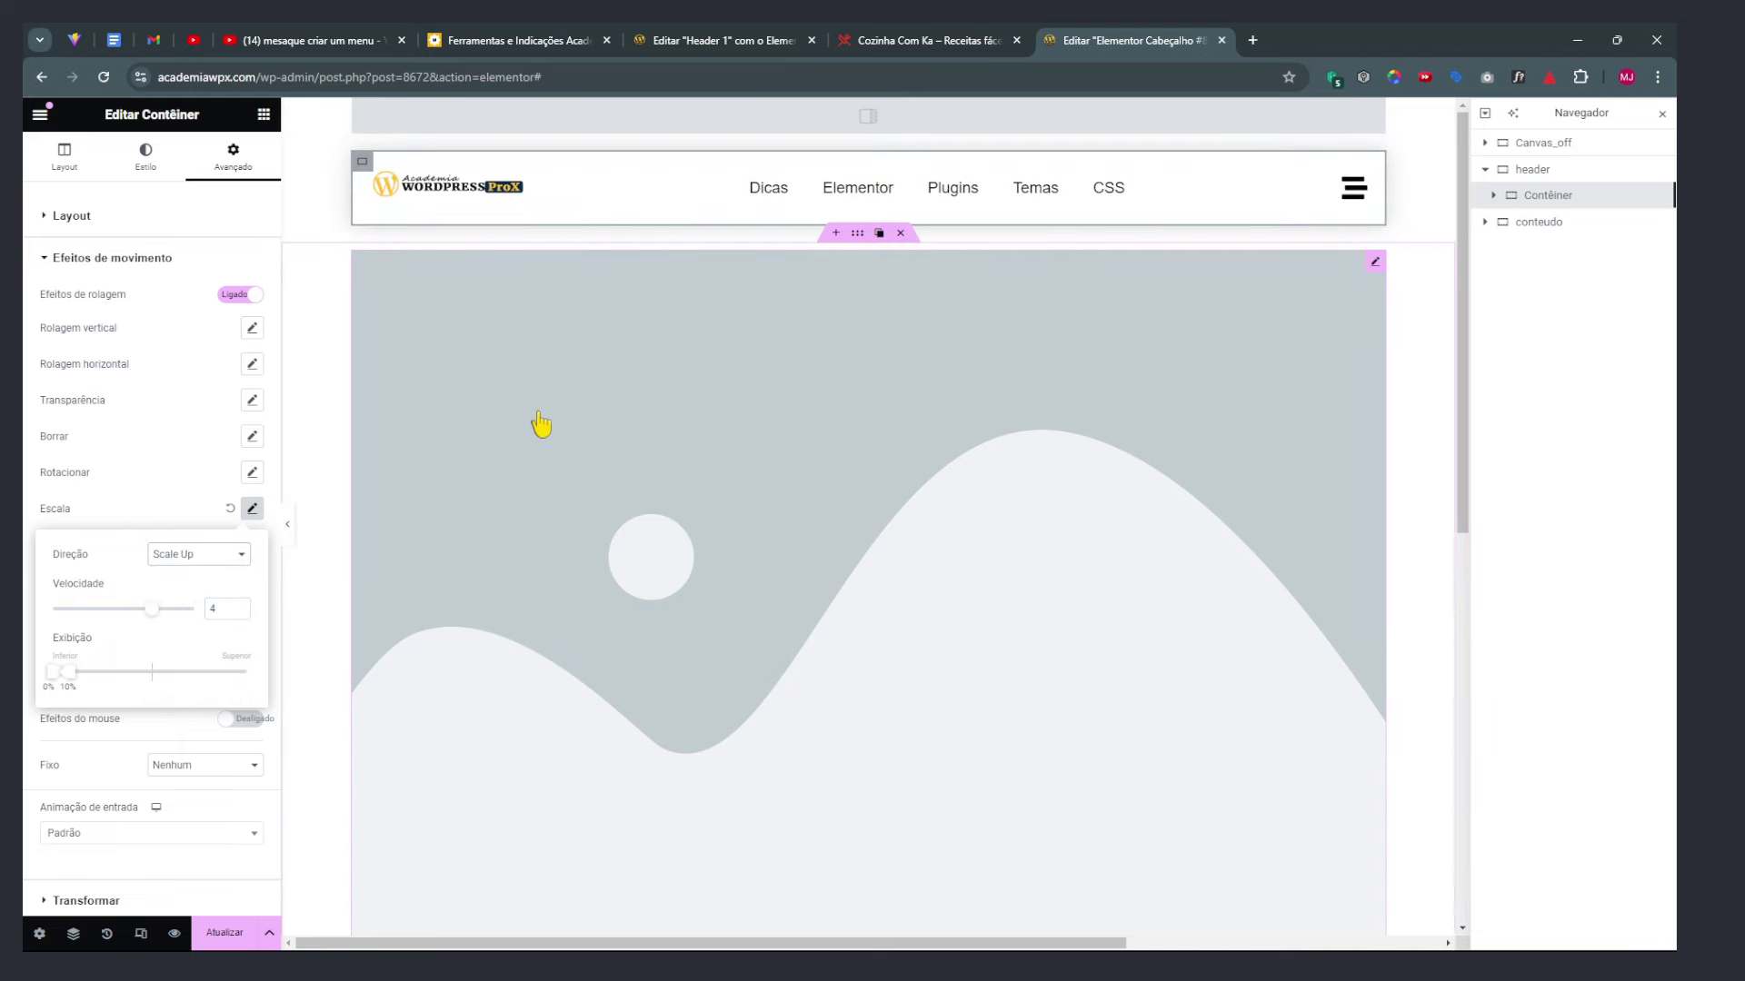
pyautogui.scroll(-5, 542, 429)
pyautogui.scroll(6, 543, 429)
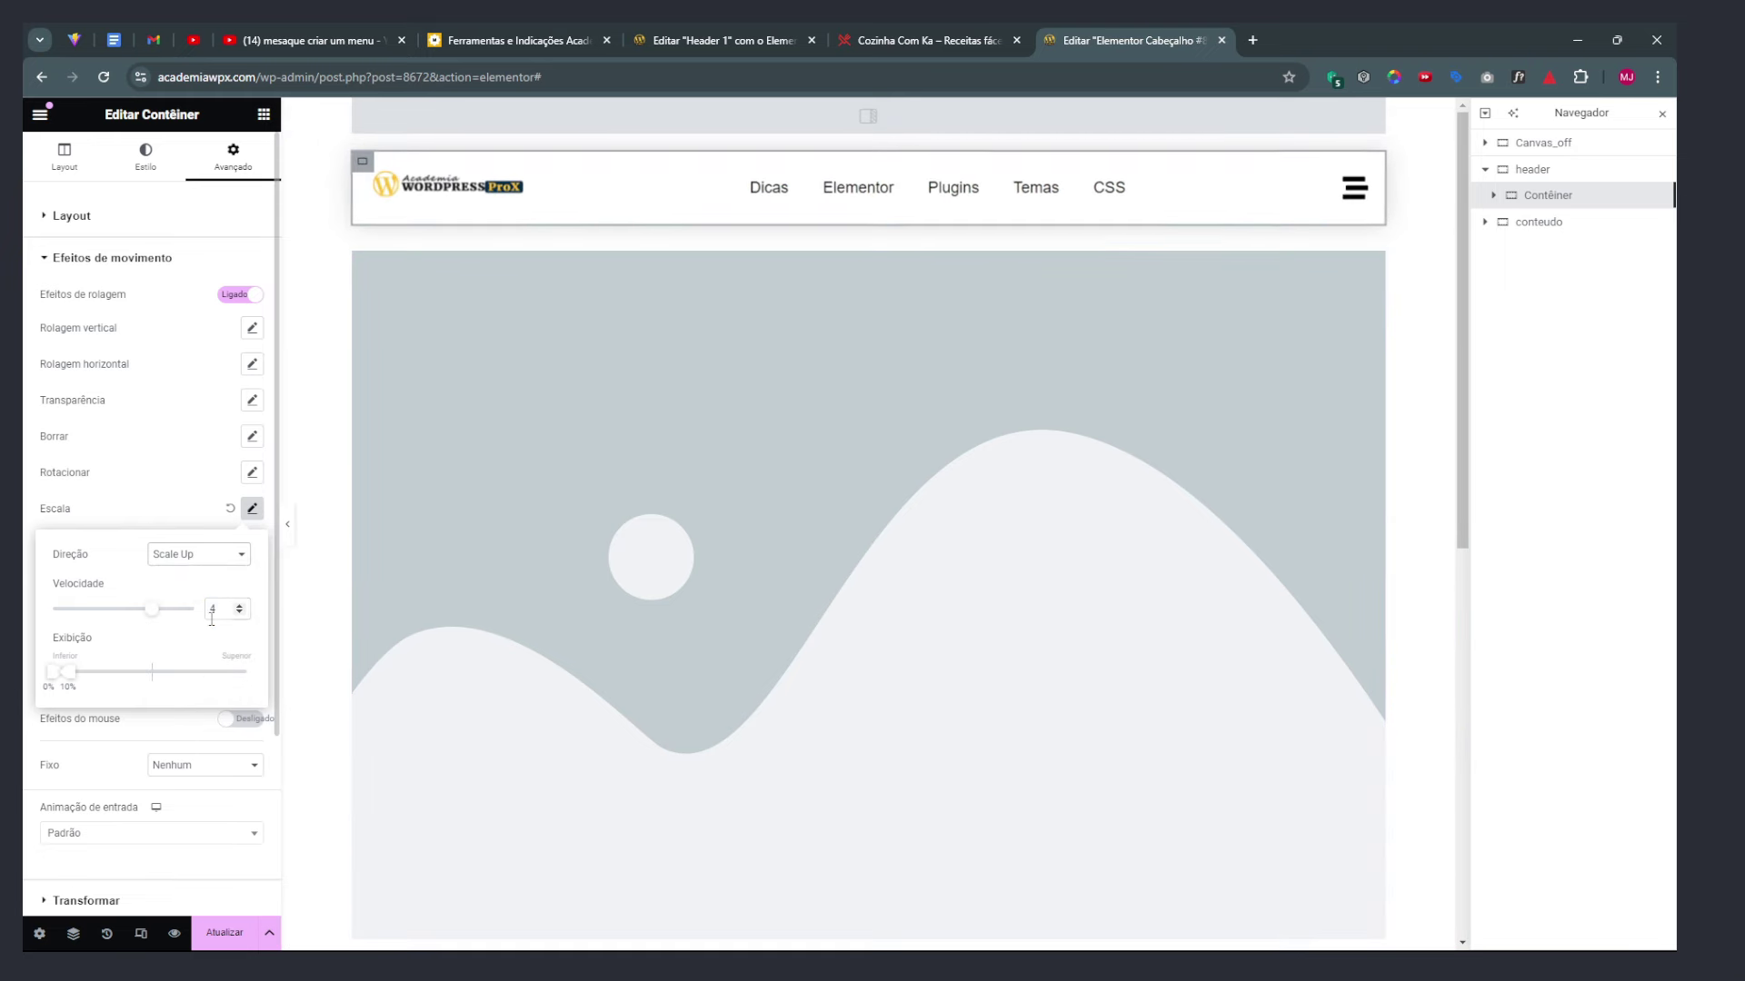
# Try a speed of 1 for the Scale effect, then reduce it to 0,2
pyautogui.scroll(-5, 642, 343)
pyautogui.scroll(4, 417, 533)
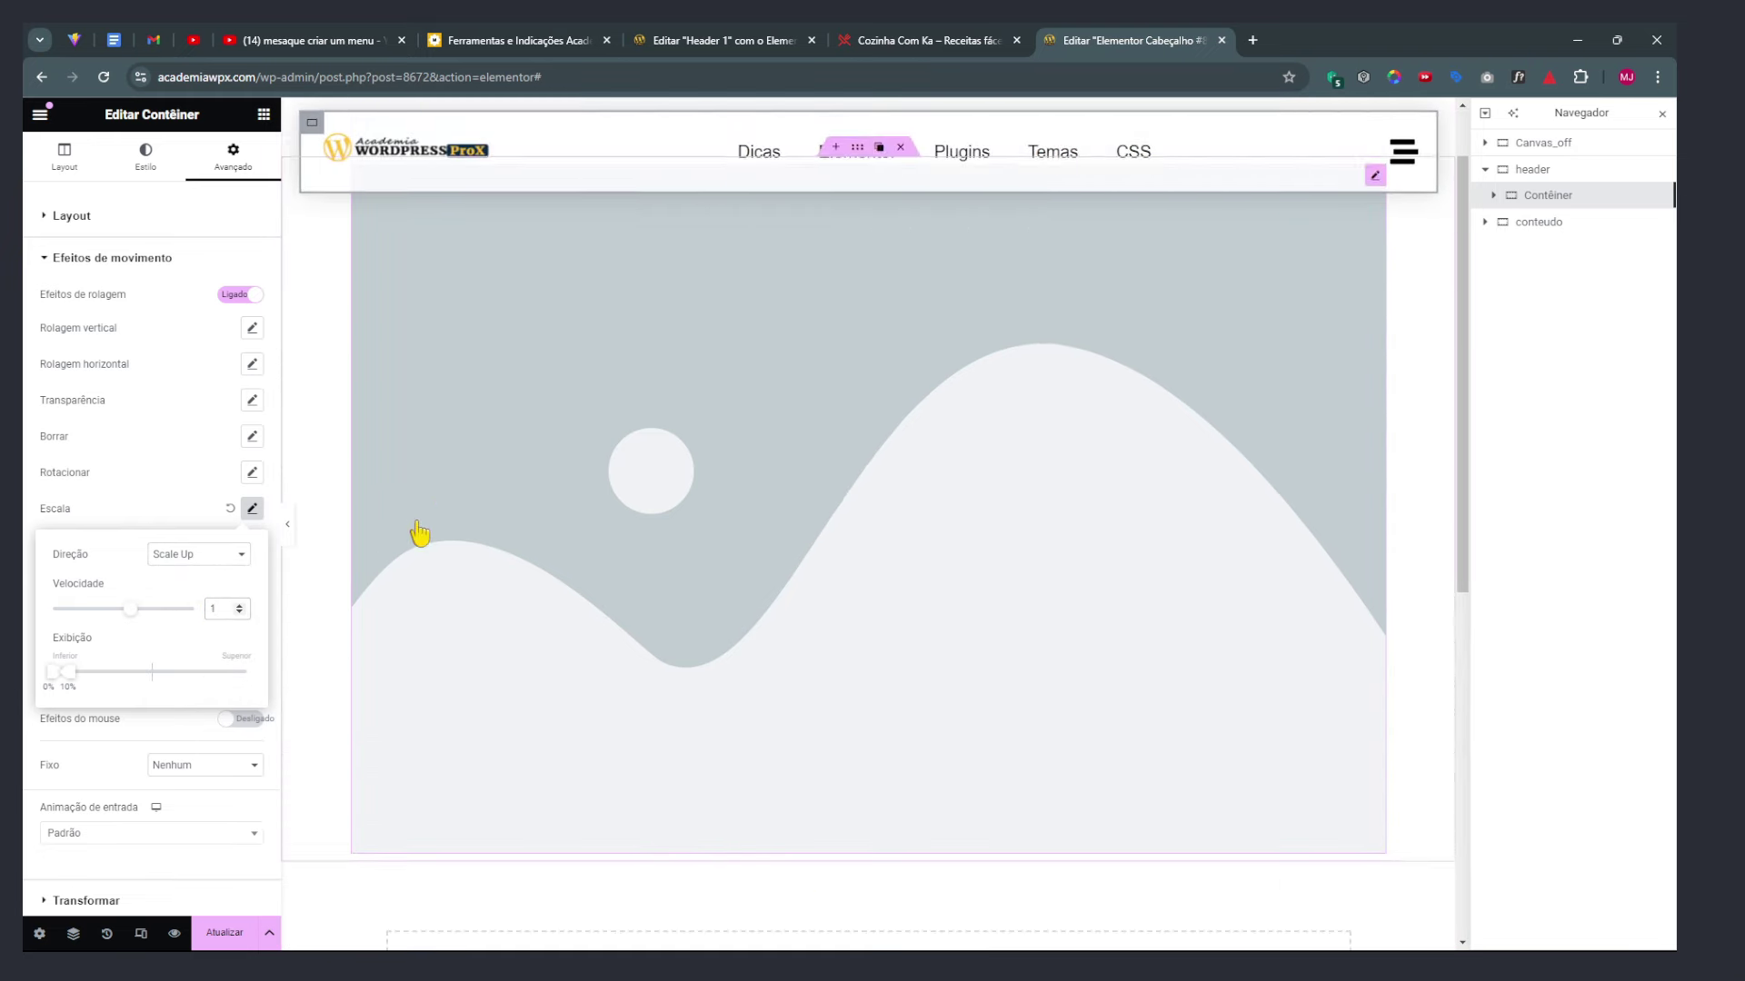
pyautogui.click(239, 606)
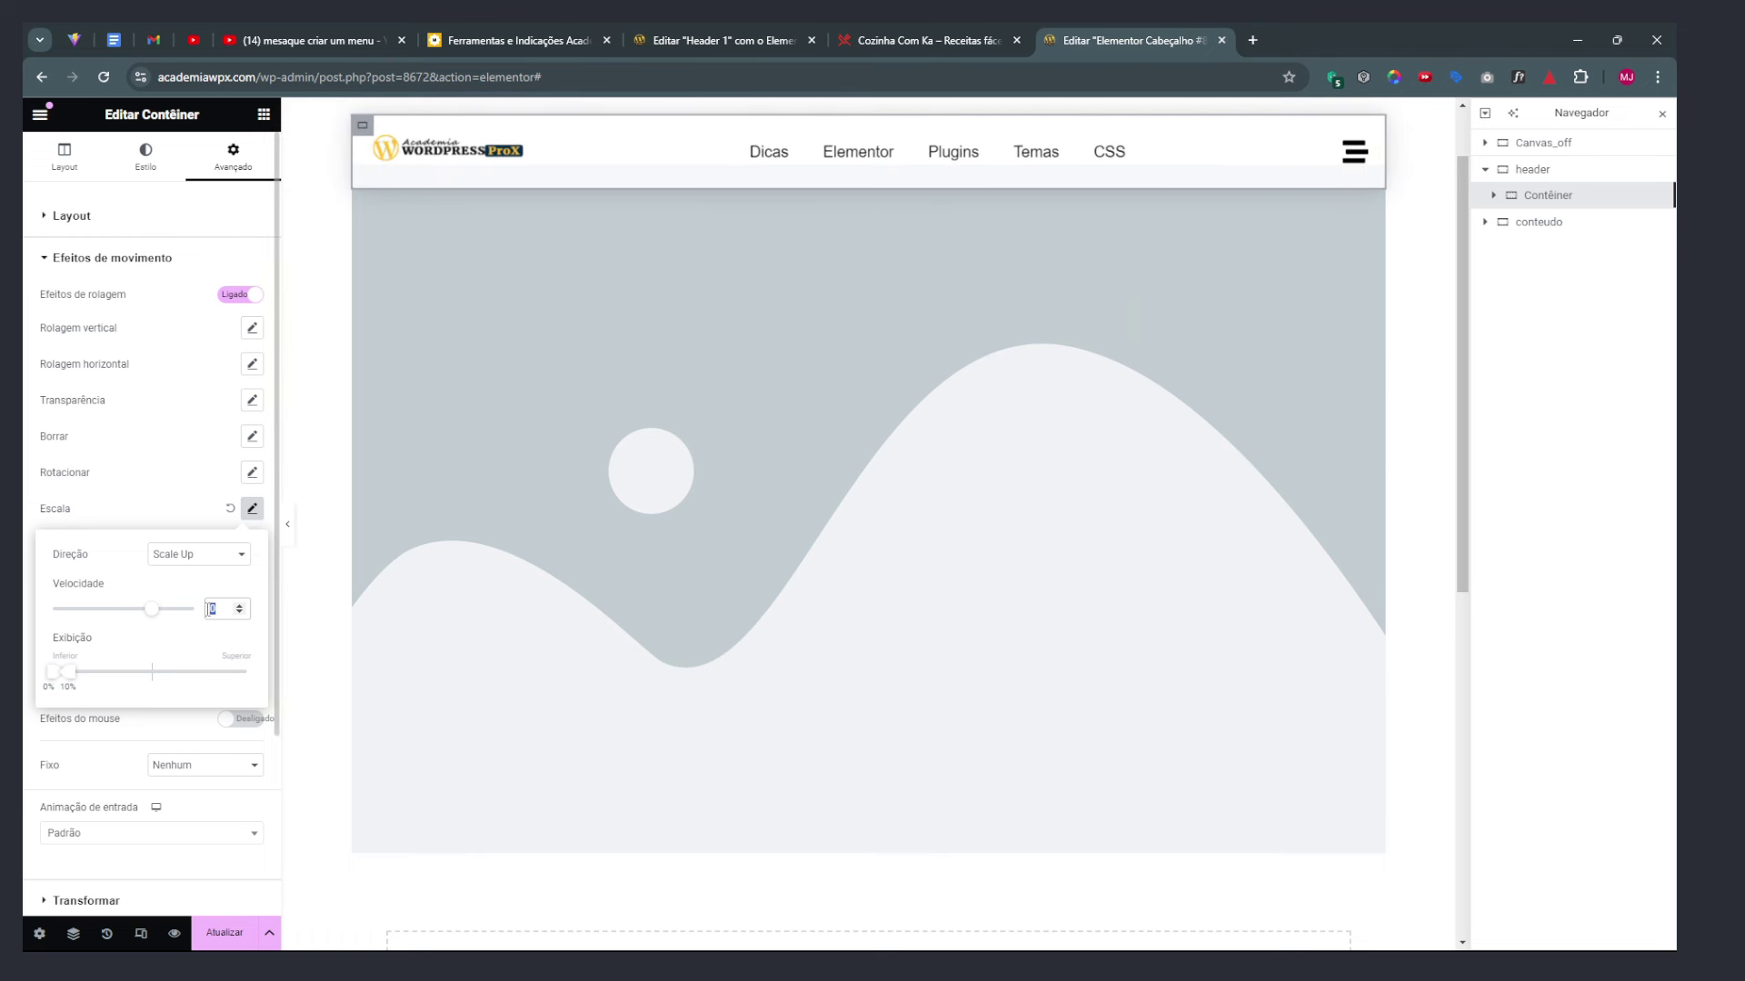
pyautogui.write('0,2')
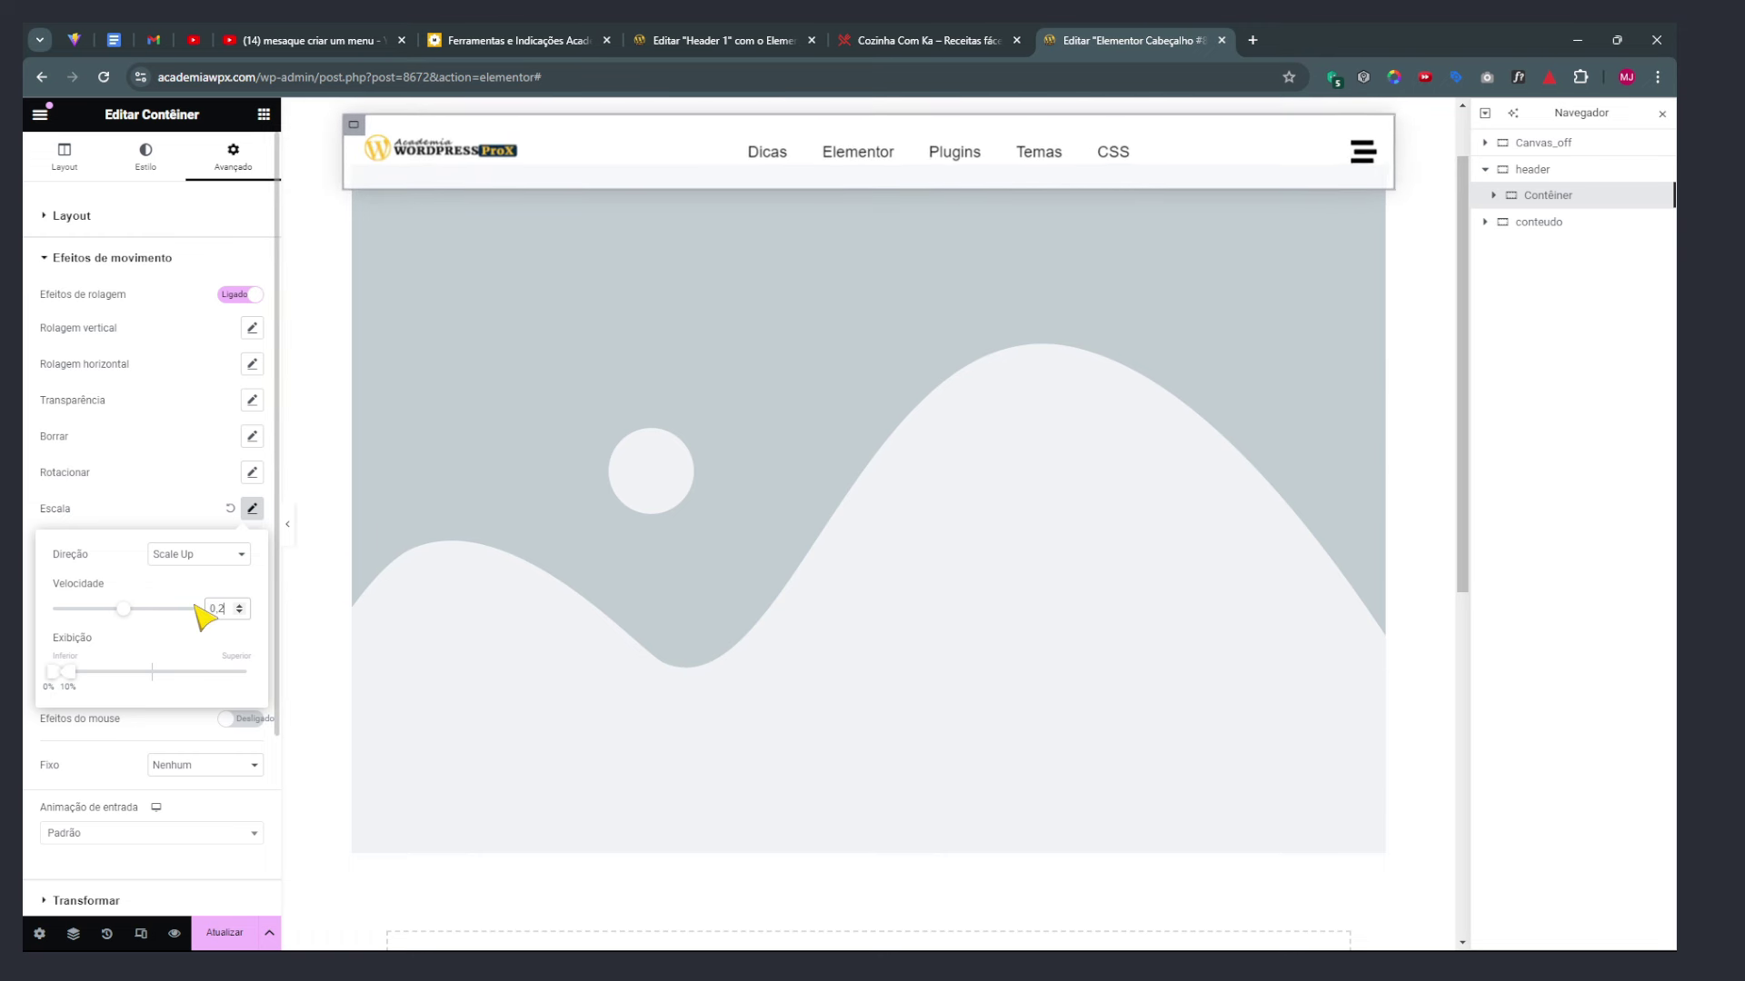
pyautogui.scroll(1, 537, 390)
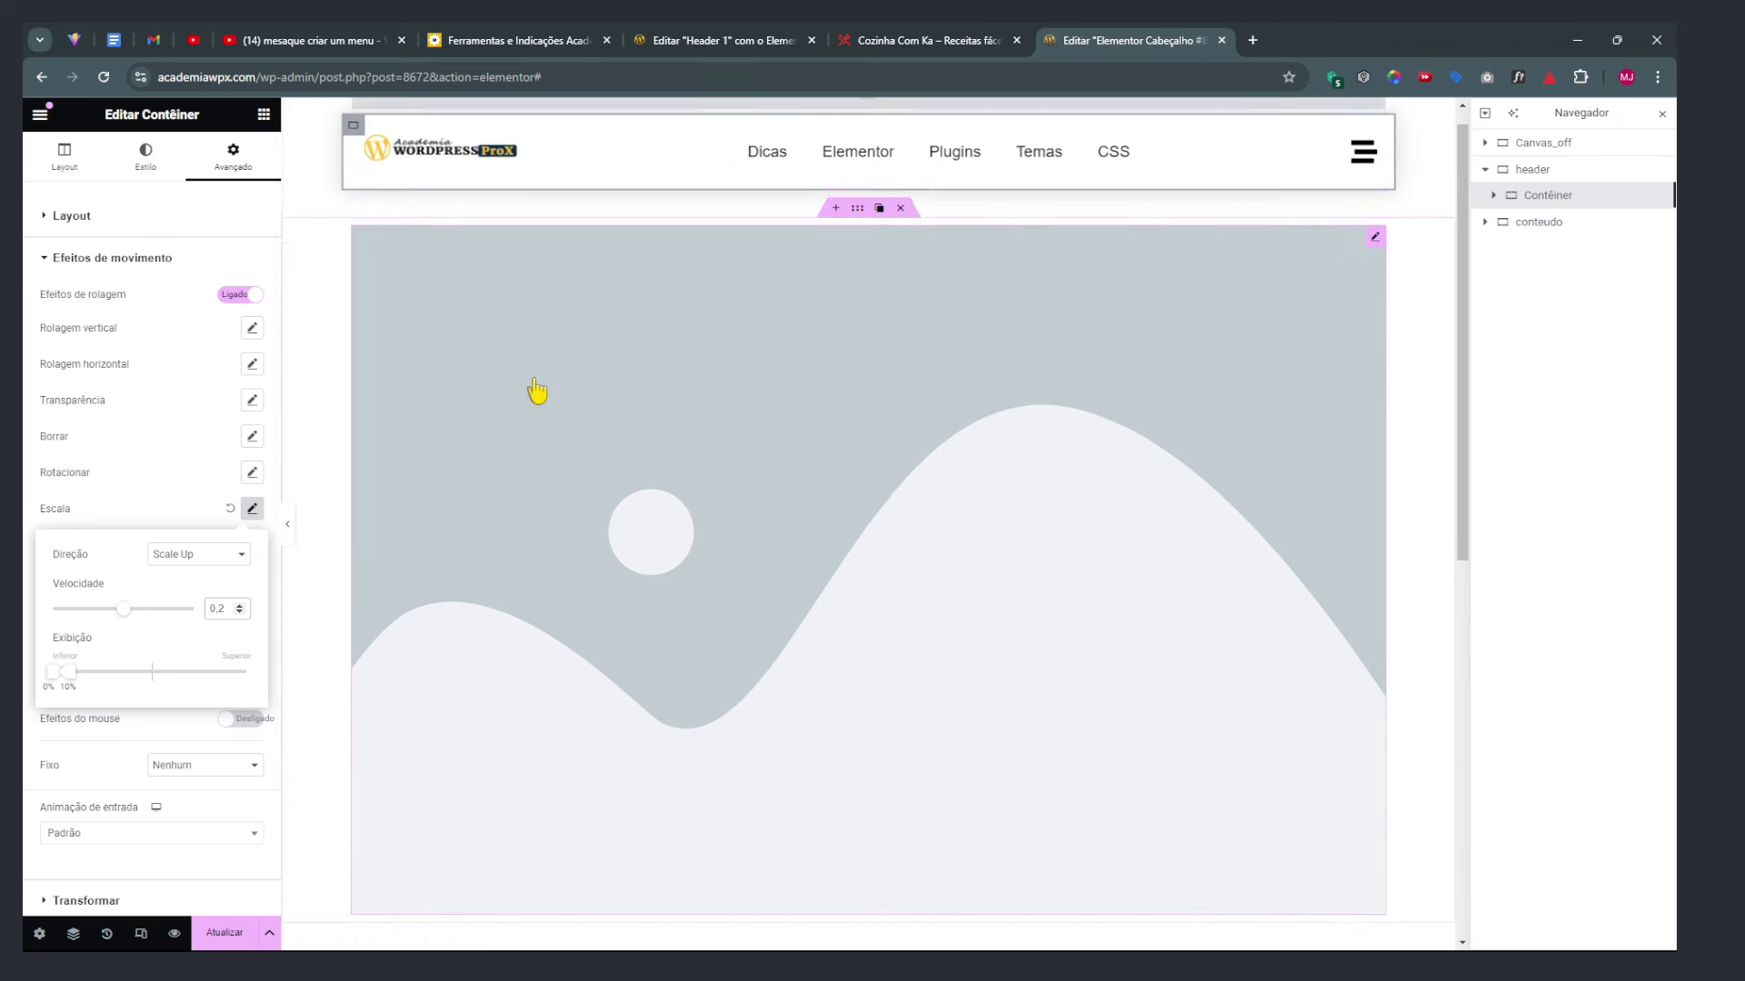
# Preview the page at full width and examine how the header scales while scrolling down and back up
pyautogui.click(286, 529)
pyautogui.scroll(-5, 767, 325)
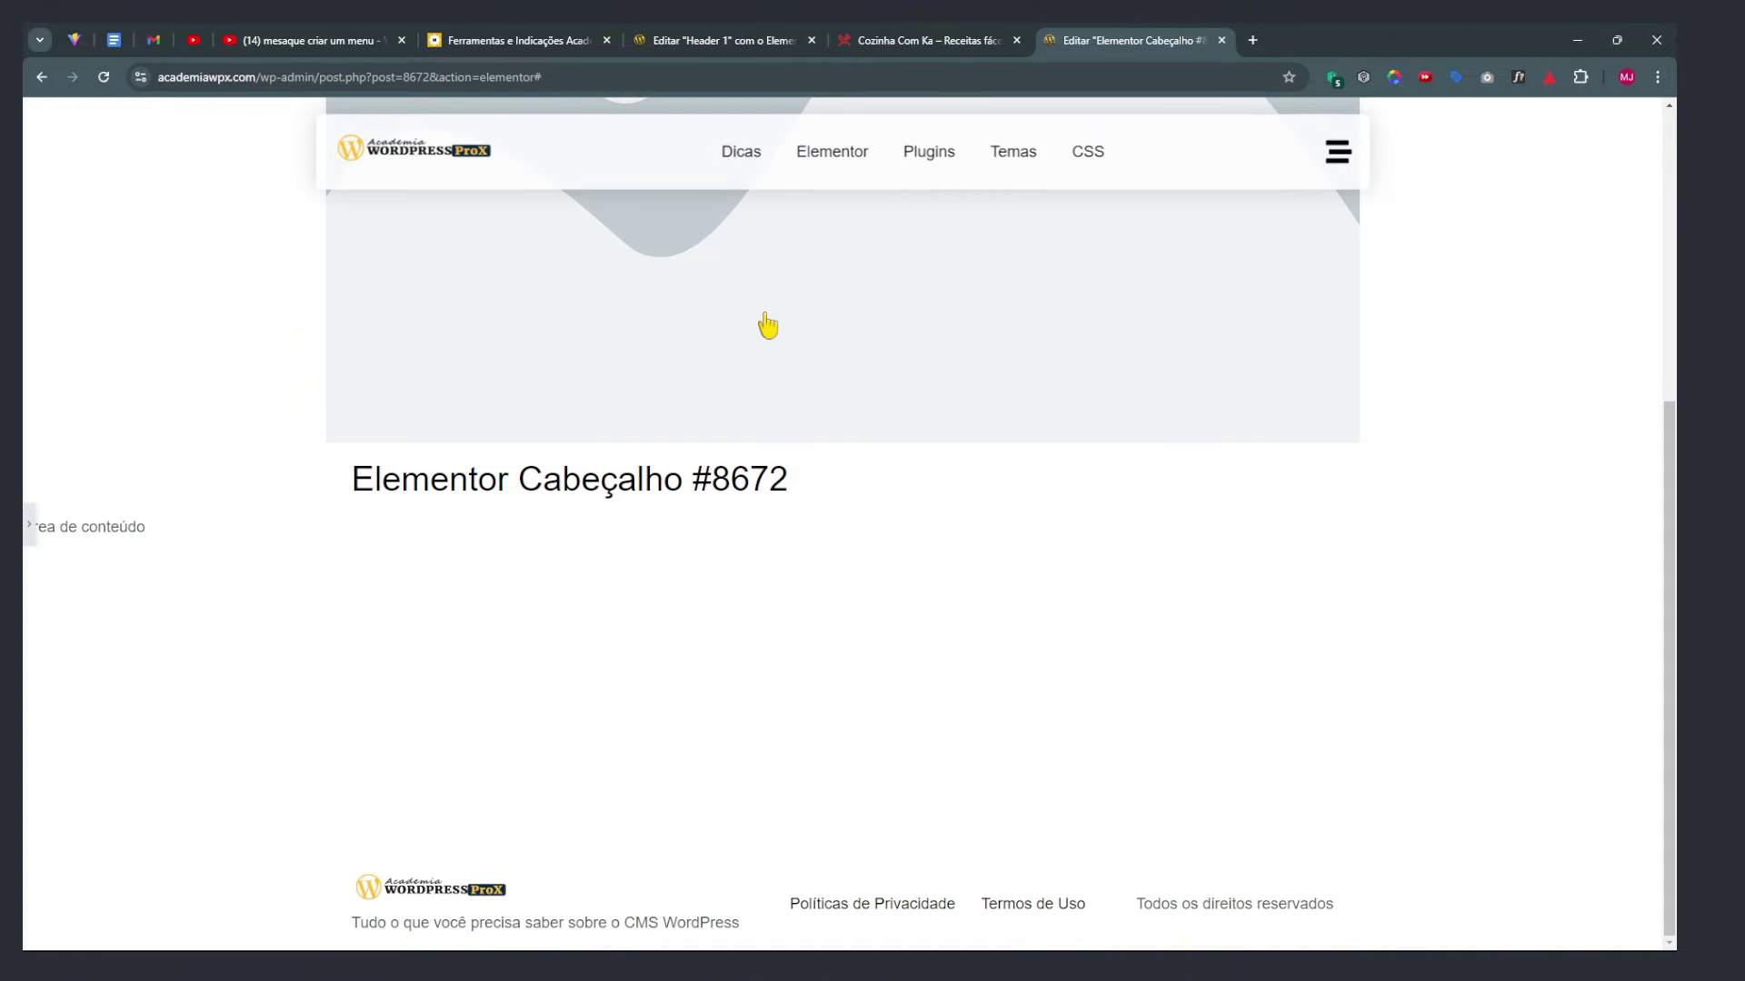
pyautogui.scroll(5, 768, 326)
pyautogui.scroll(-5, 768, 325)
pyautogui.scroll(5, 768, 325)
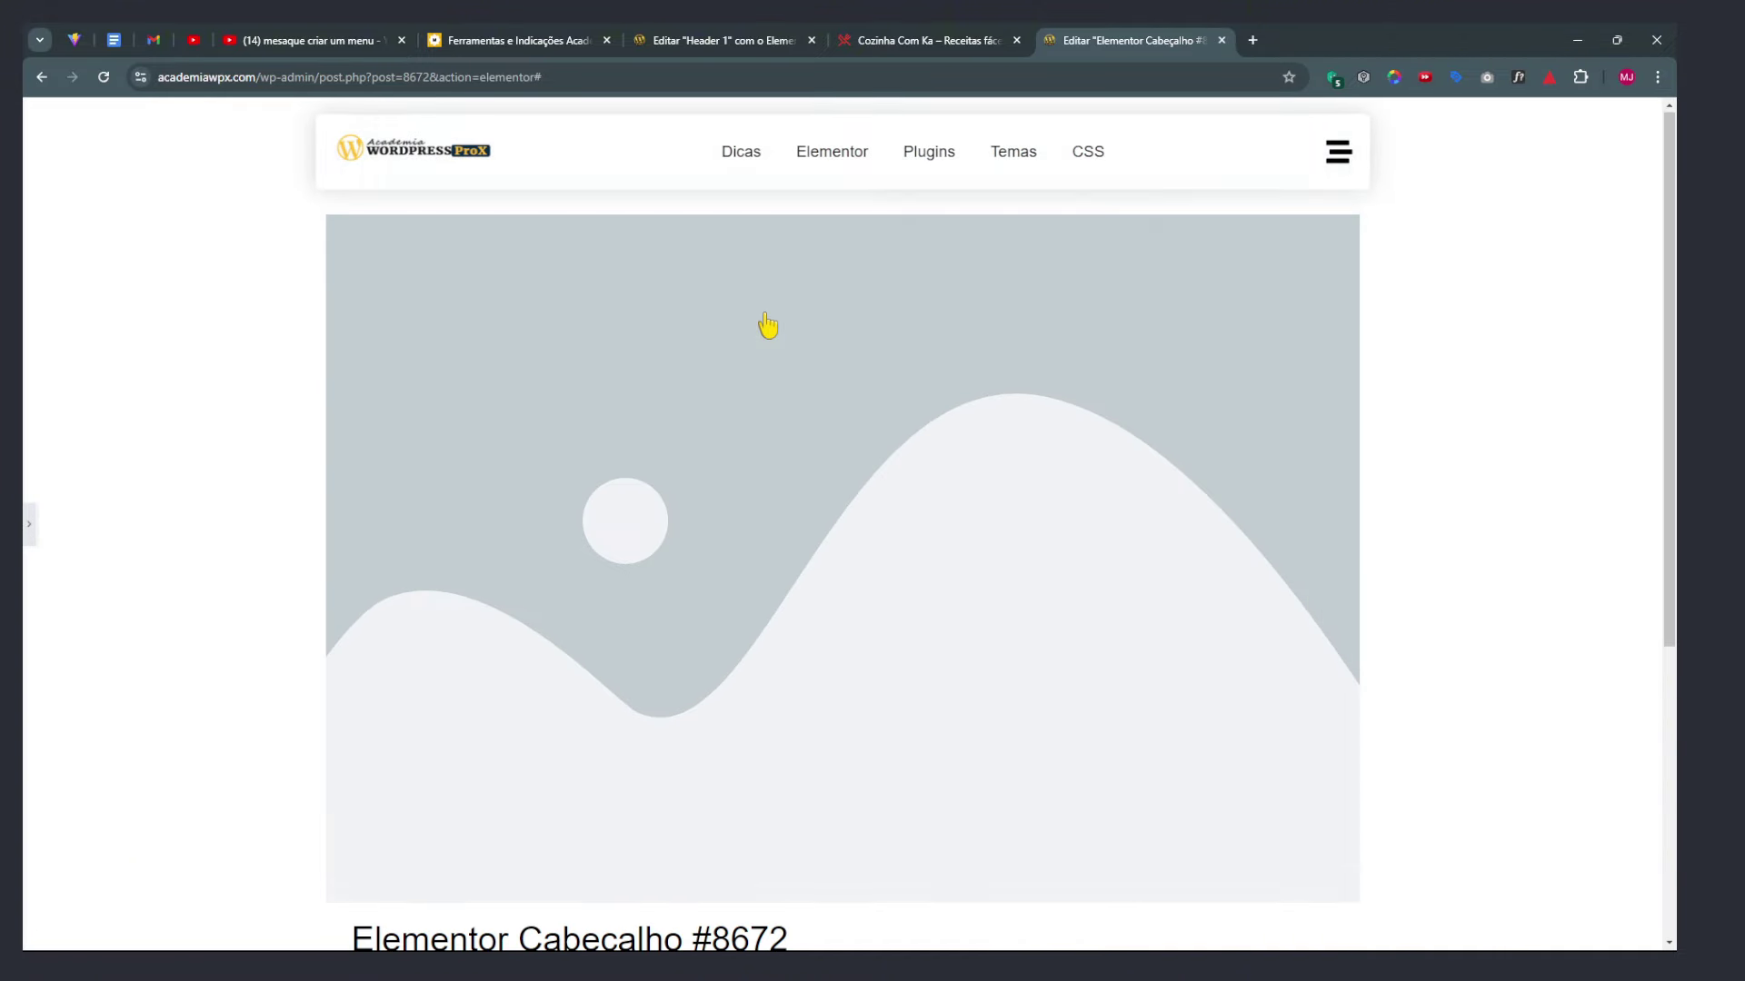
pyautogui.scroll(-5, 767, 326)
pyautogui.scroll(5, 768, 326)
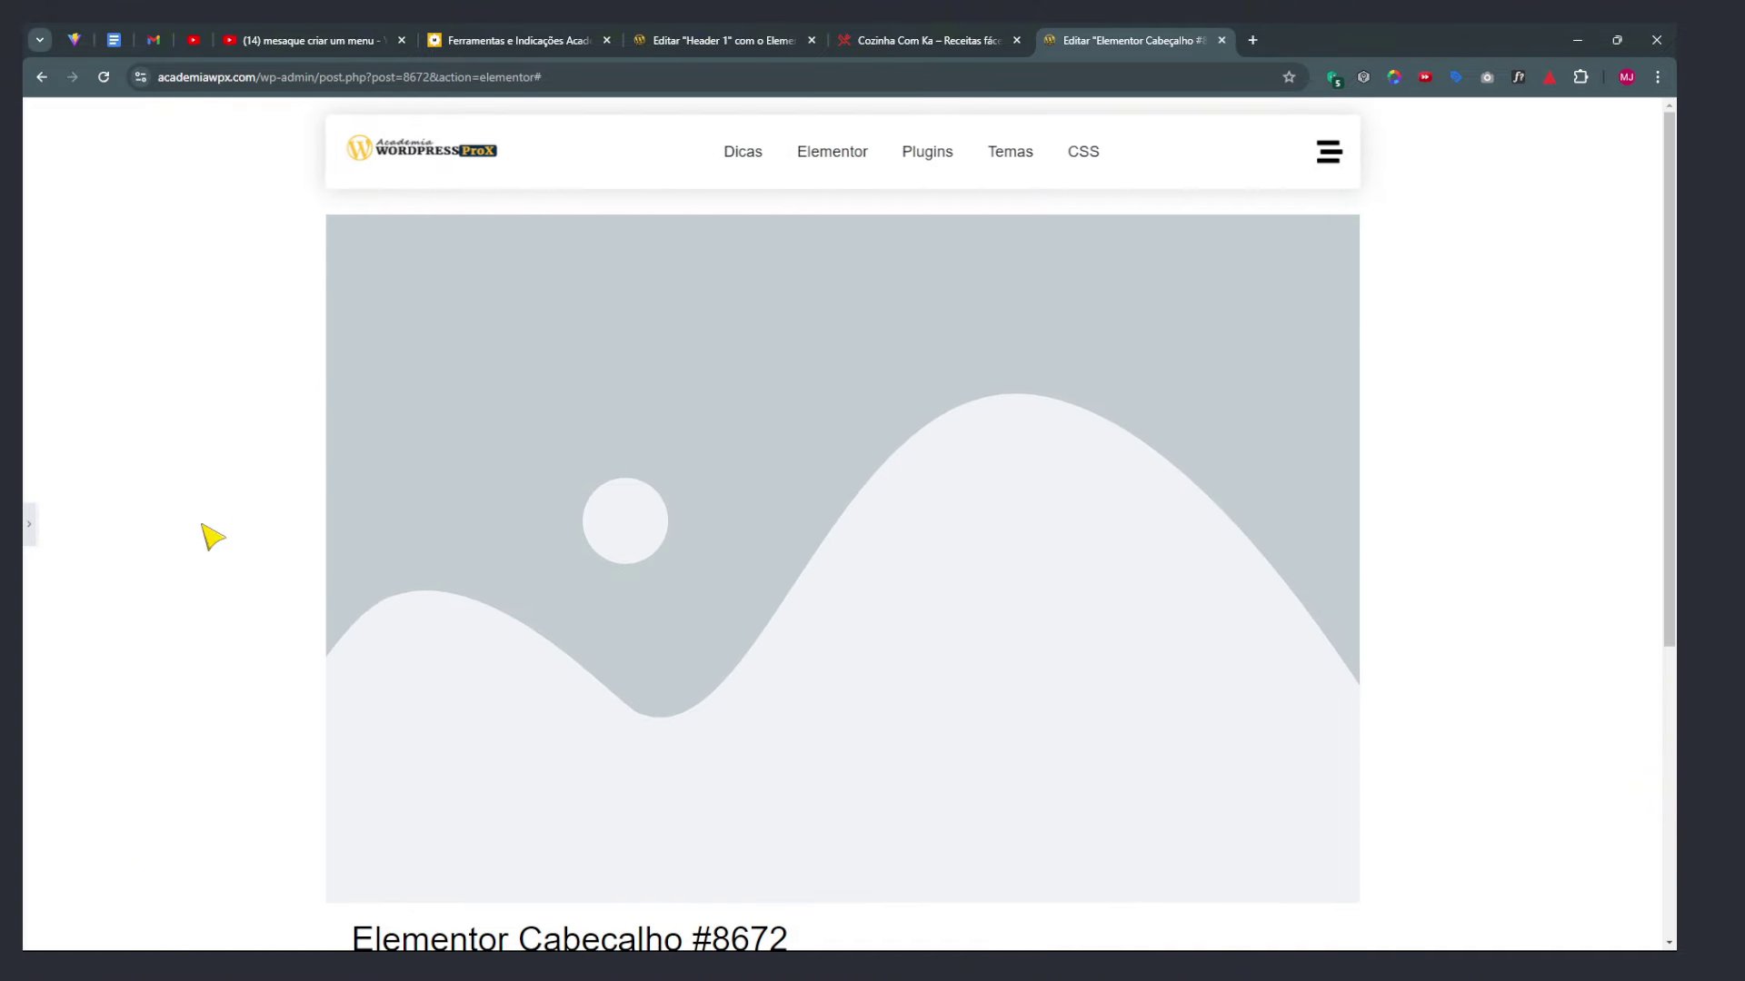
pyautogui.scroll(-5, 561, 440)
pyautogui.scroll(5, 545, 433)
pyautogui.click(31, 527)
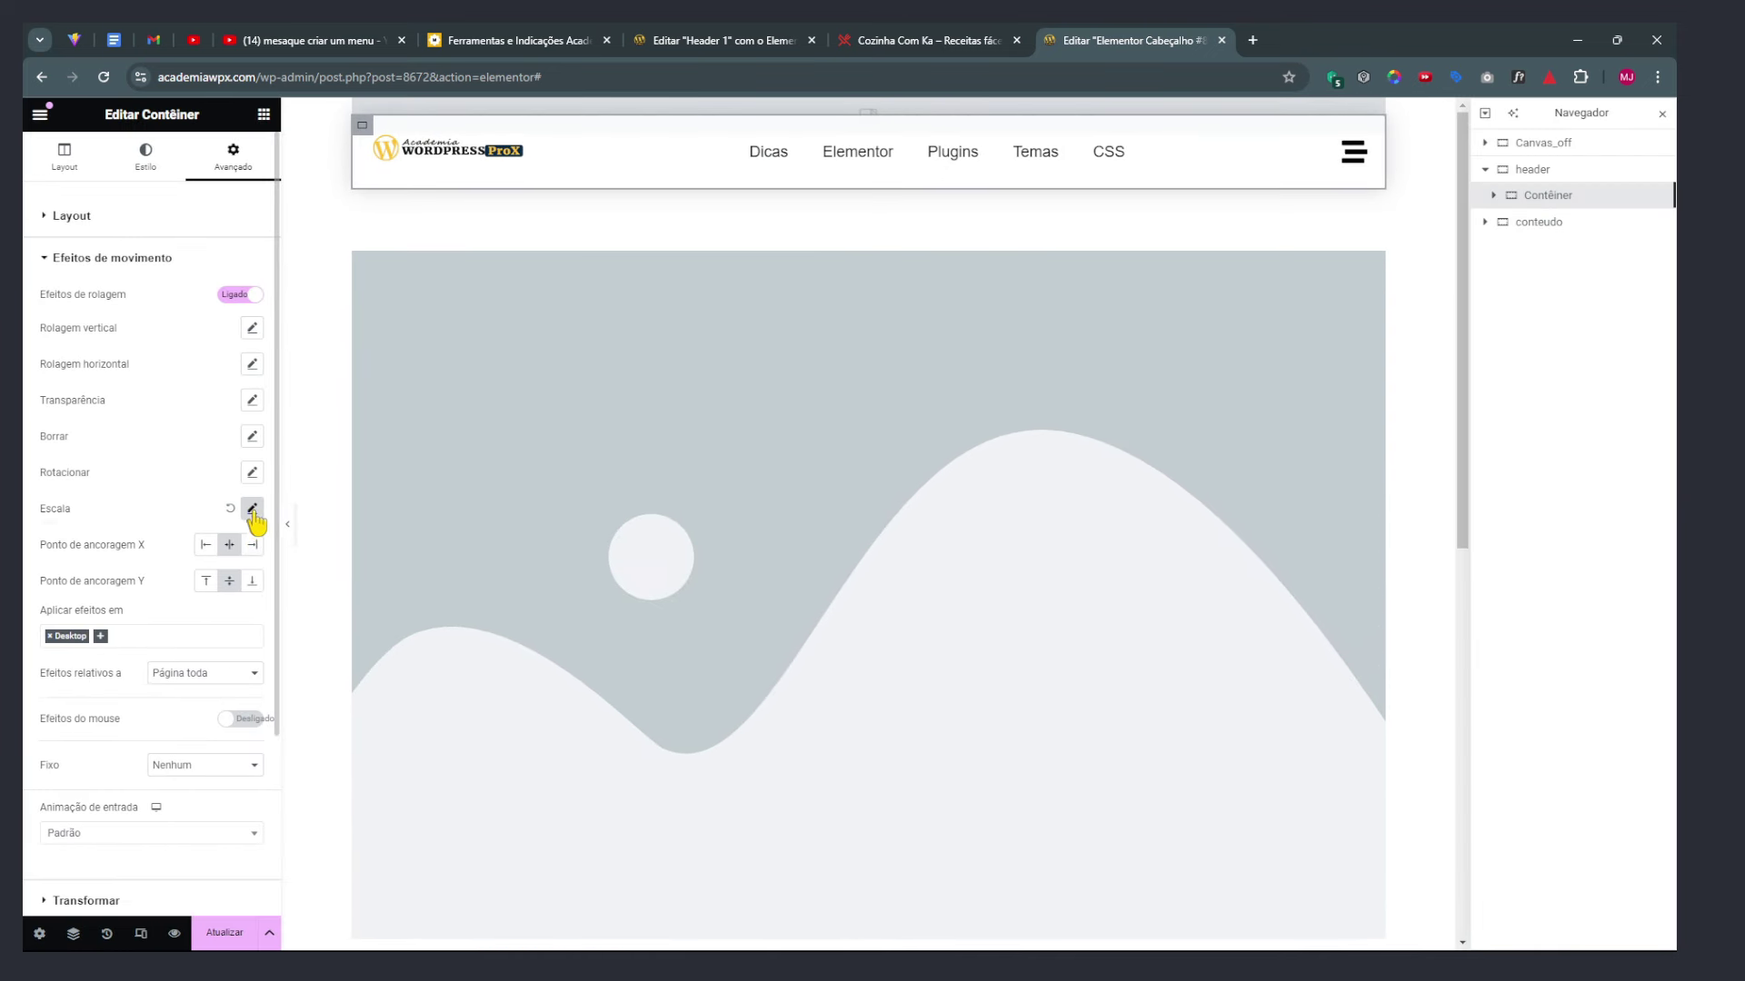
# Increase the Scale effect's speed slightly and check the header's scrolling again at full page width
pyautogui.click(251, 508)
pyautogui.click(175, 459)
pyautogui.click(287, 527)
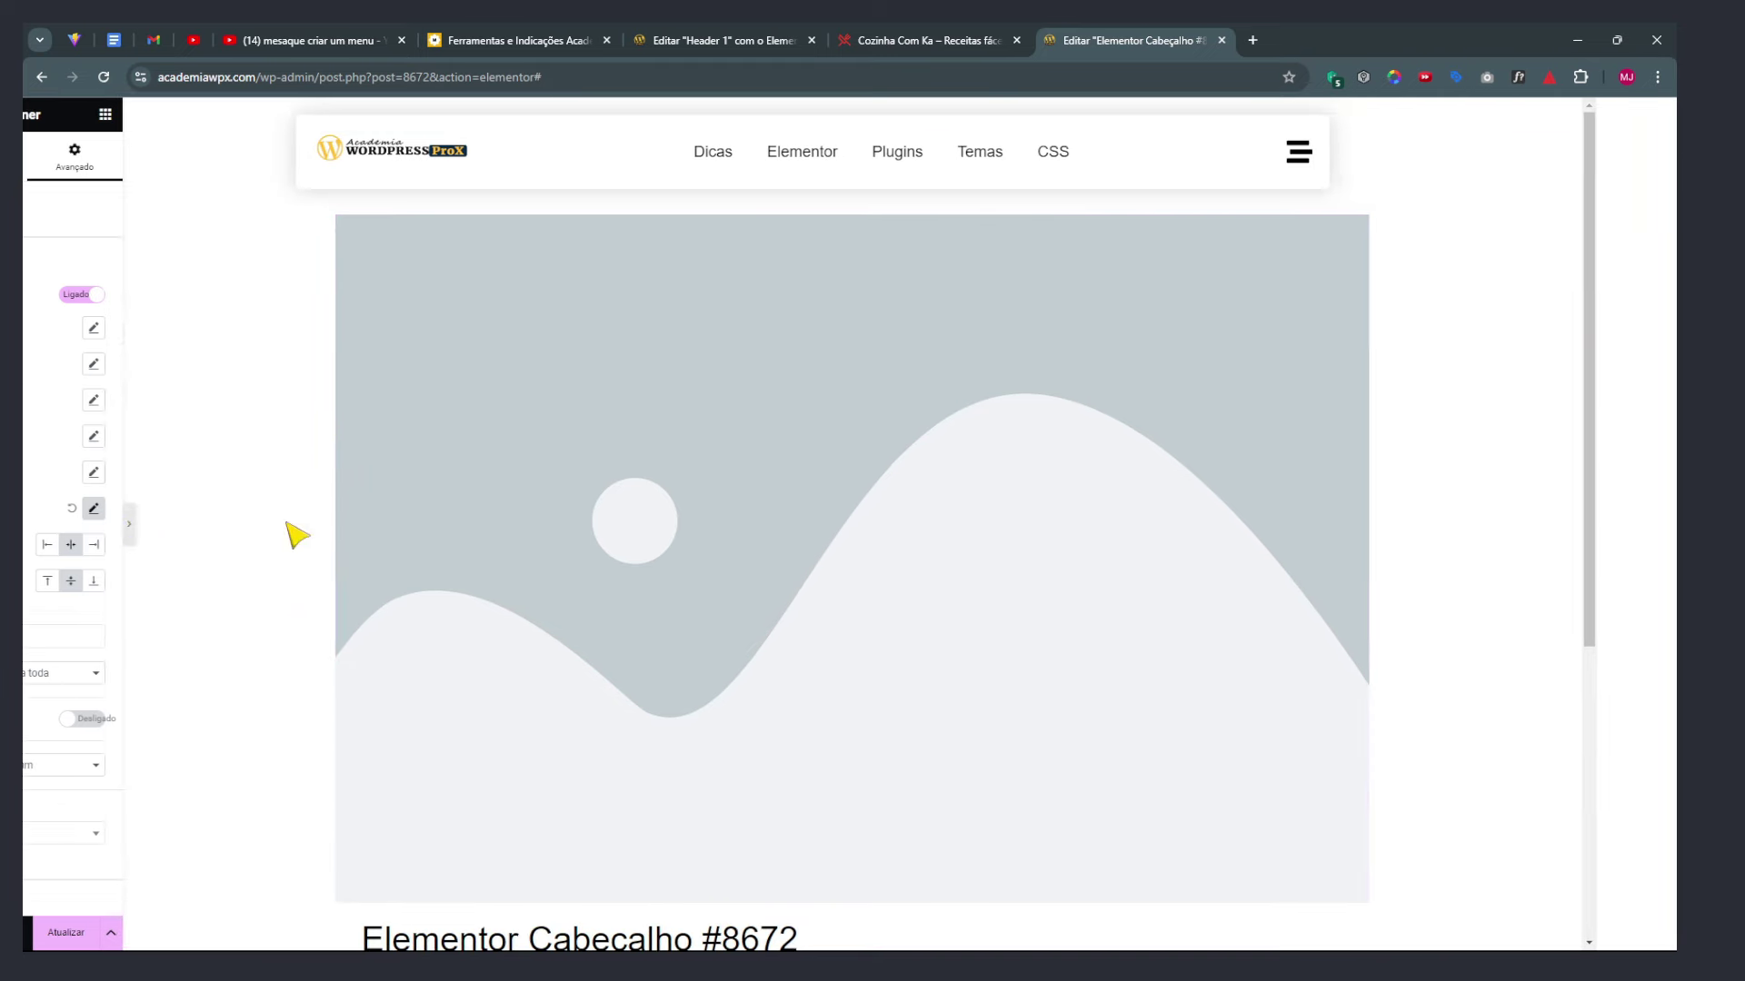
pyautogui.scroll(-5, 775, 280)
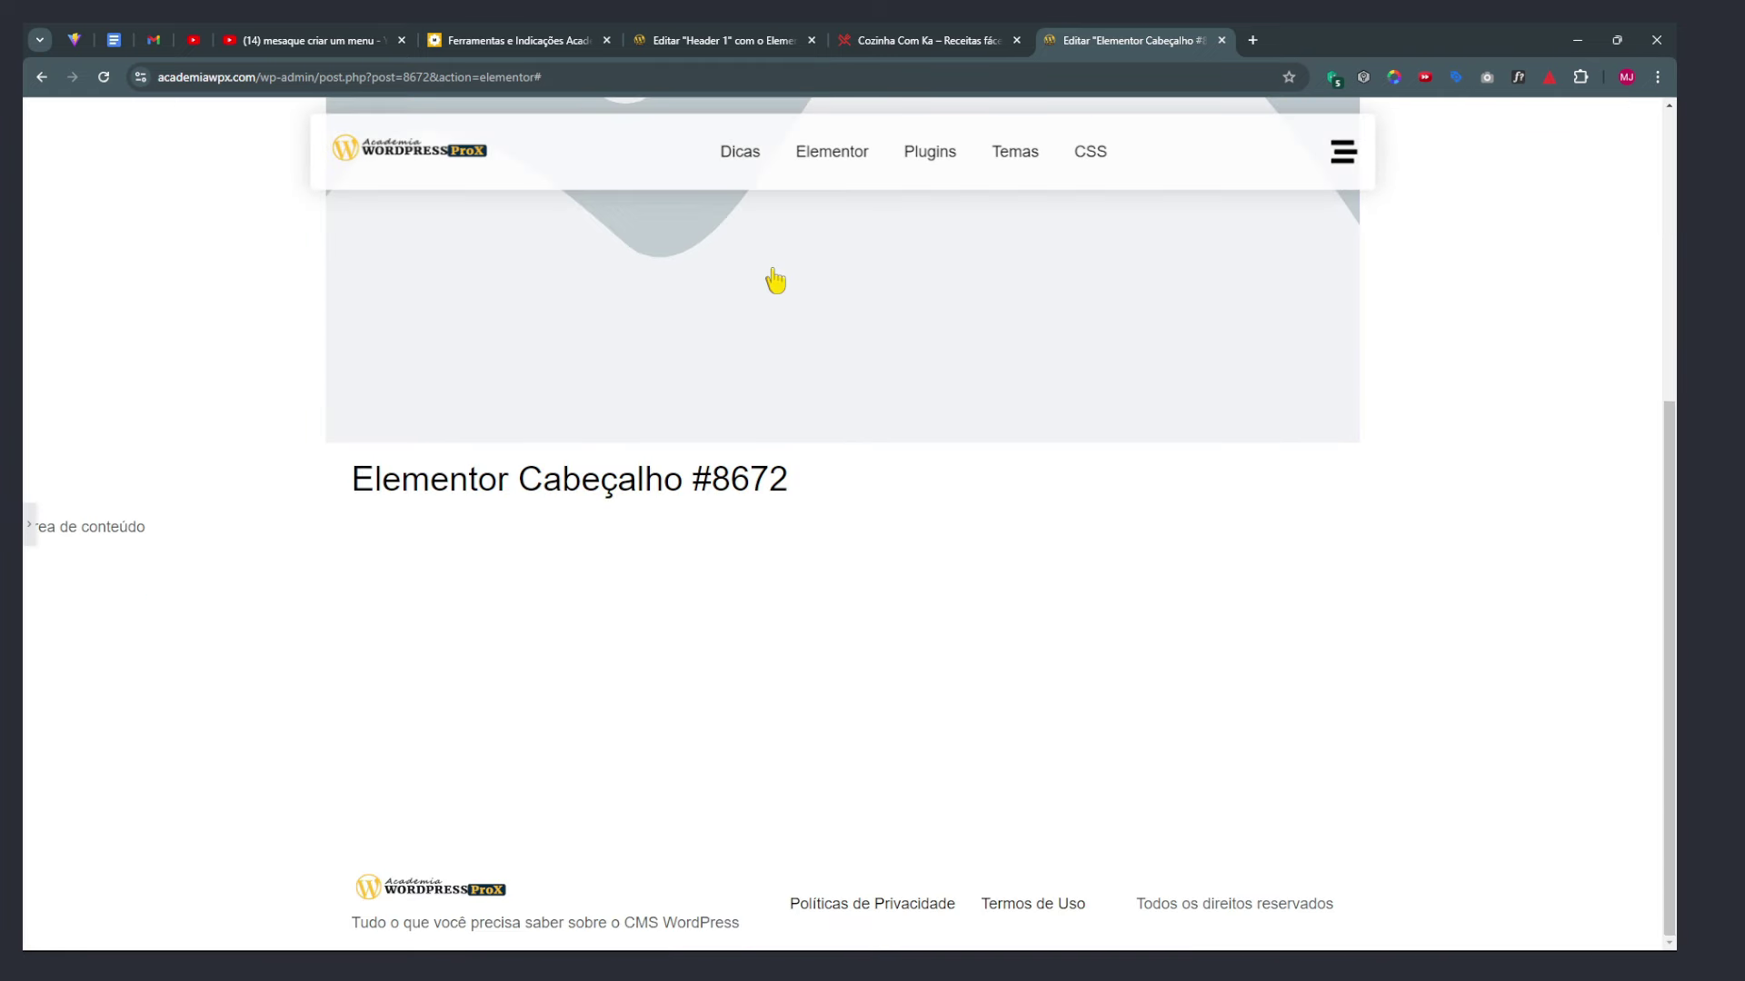
pyautogui.scroll(5, 775, 281)
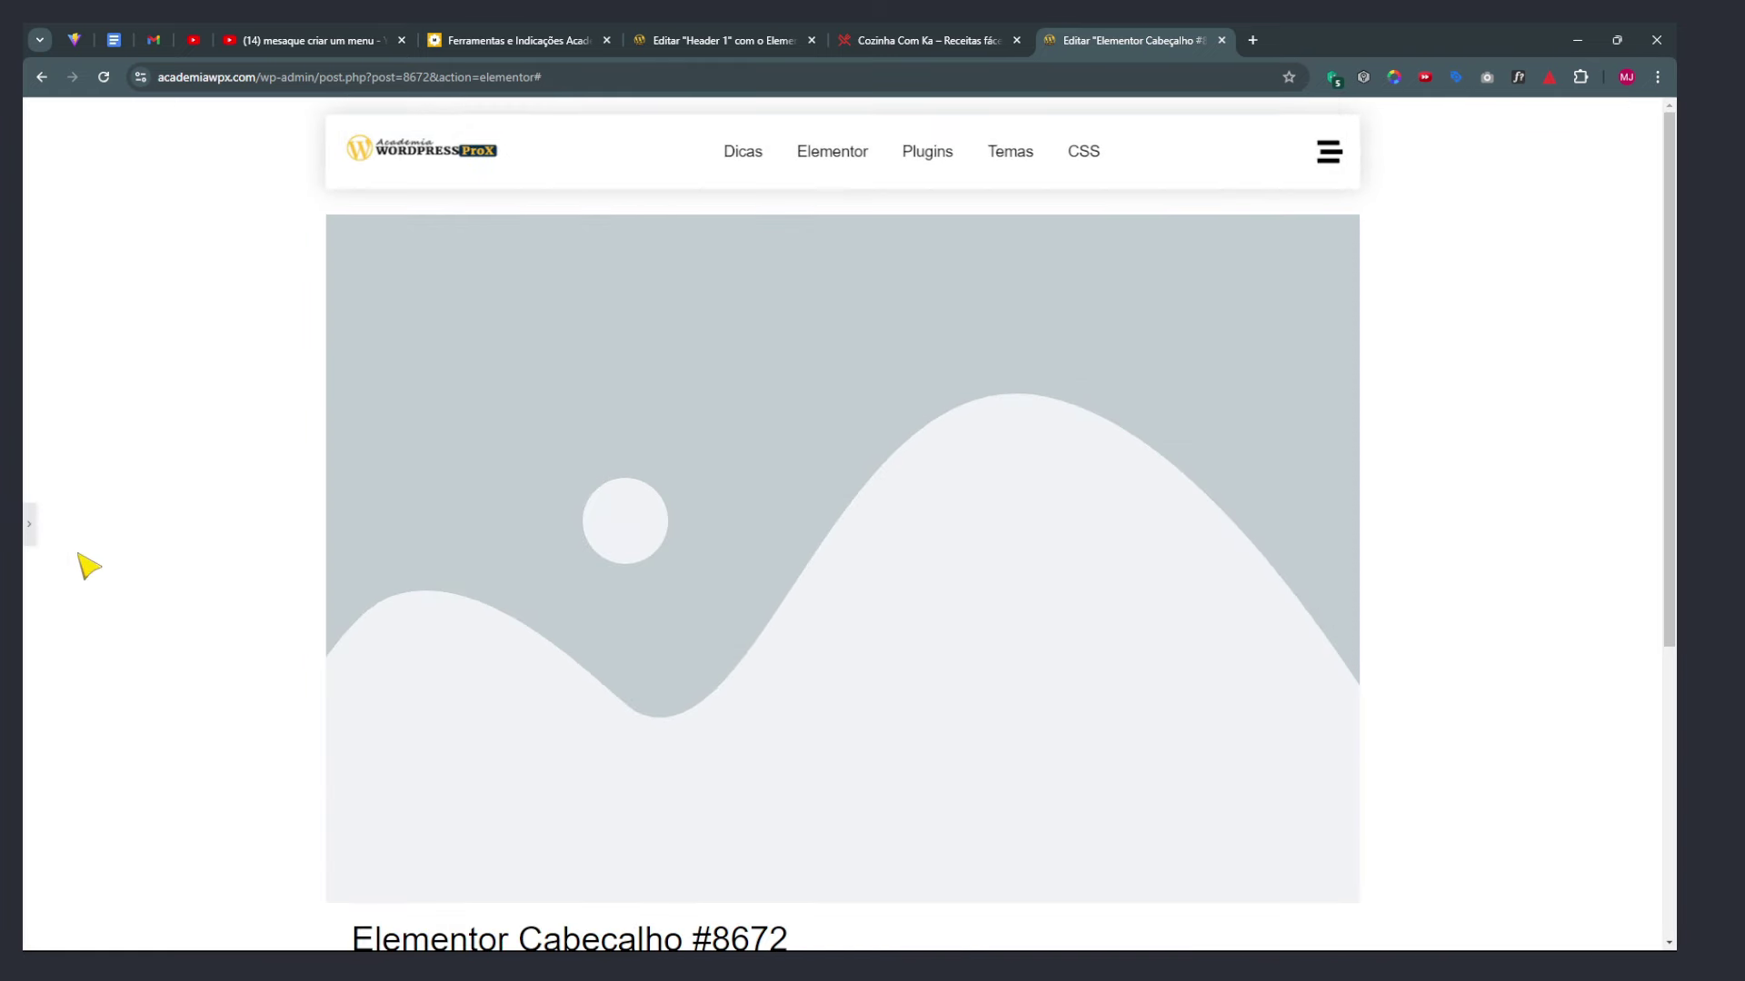
pyautogui.click(30, 538)
# Update the header template, saving it without any display conditions
pyautogui.click(223, 933)
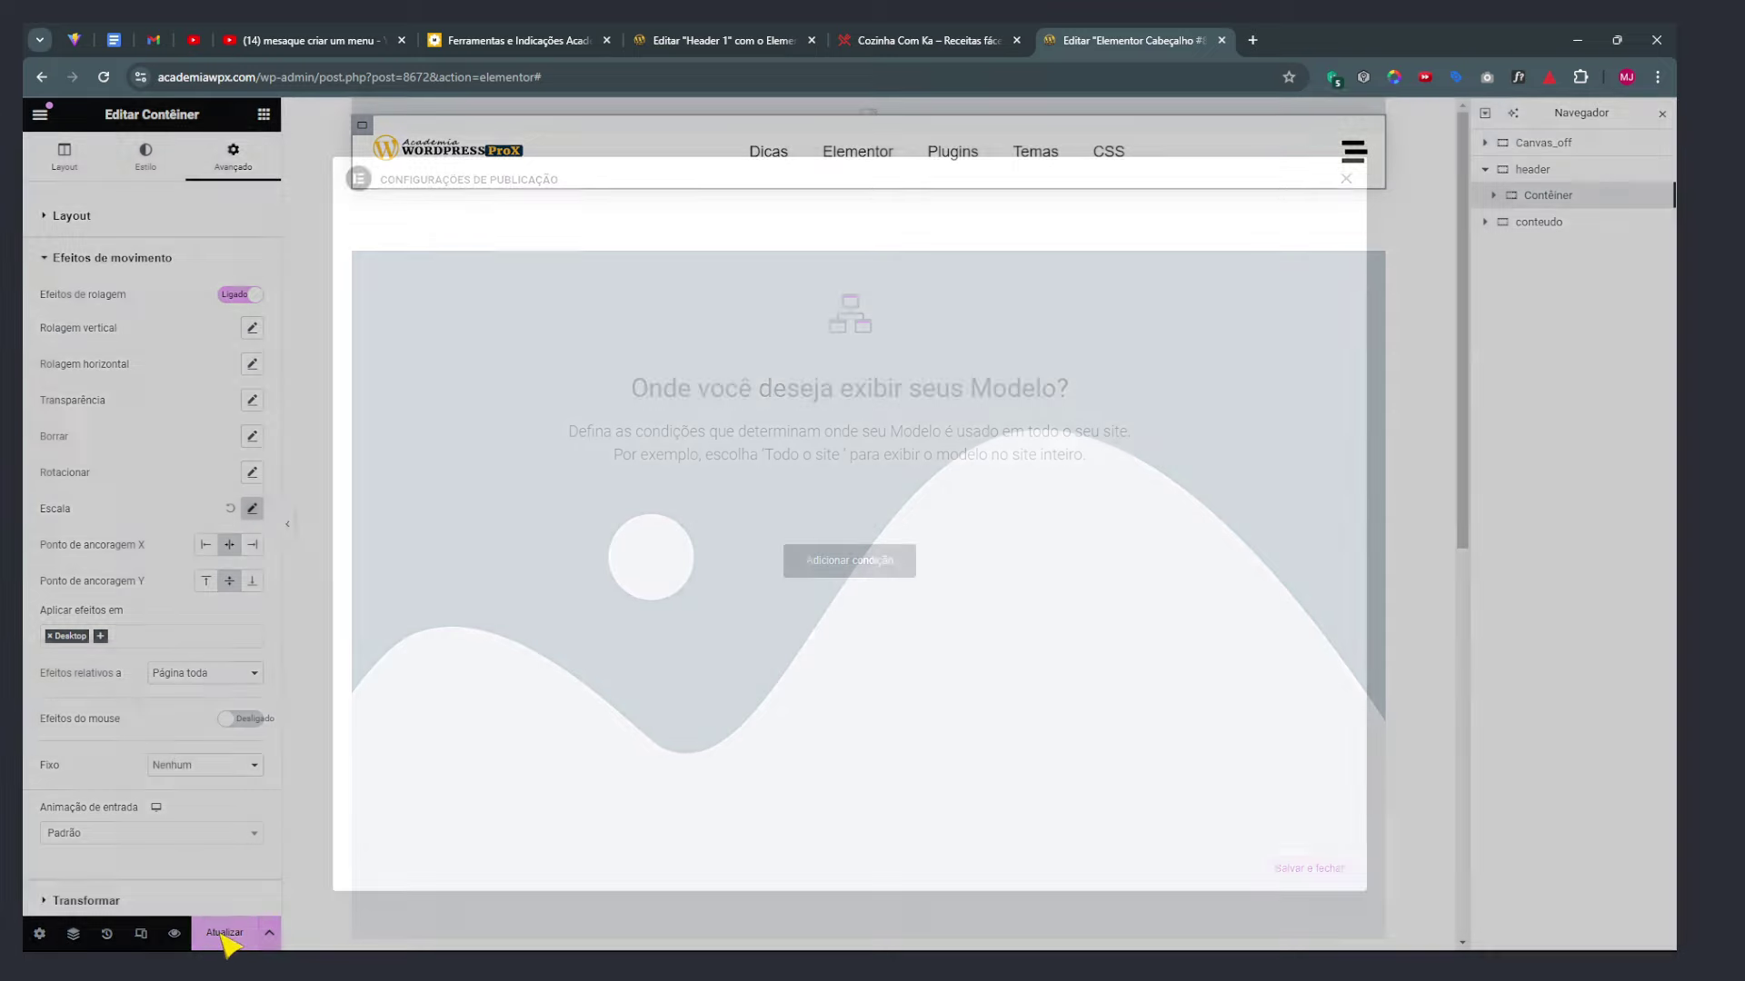
pyautogui.click(1308, 868)
pyautogui.scroll(-3, 155, 790)
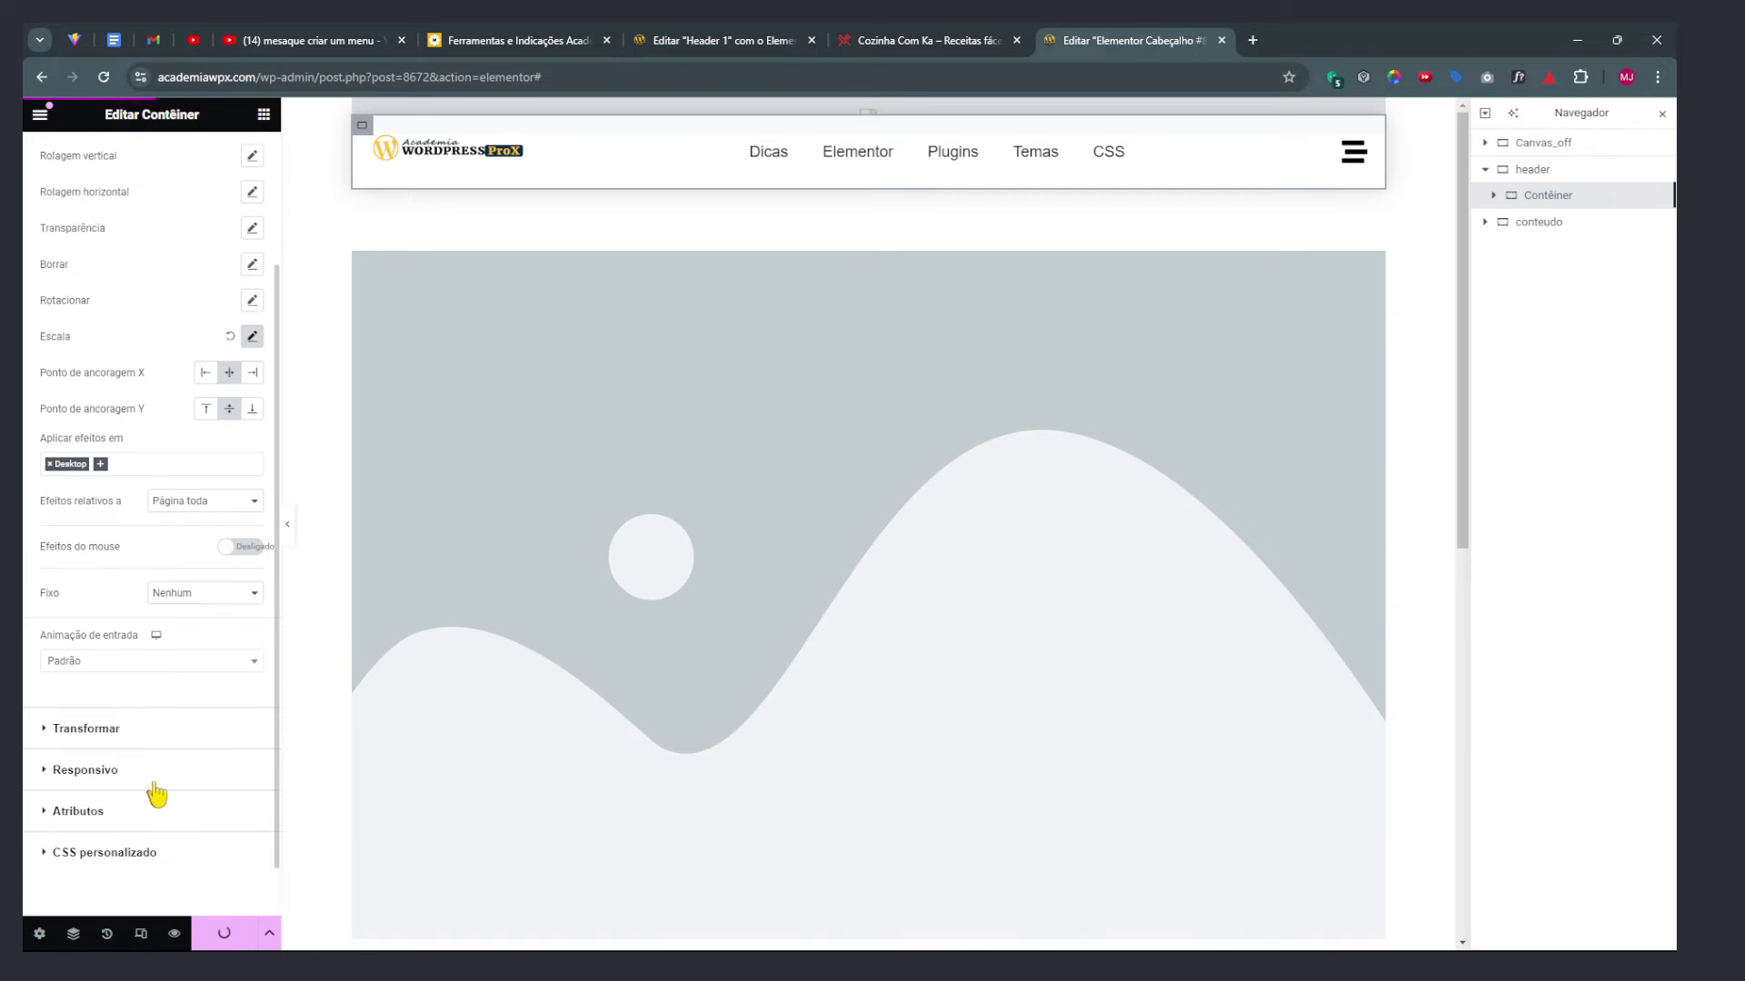
# Switch to the mobile preview and test opening and closing the off-canvas menu from the header icon
pyautogui.click(144, 943)
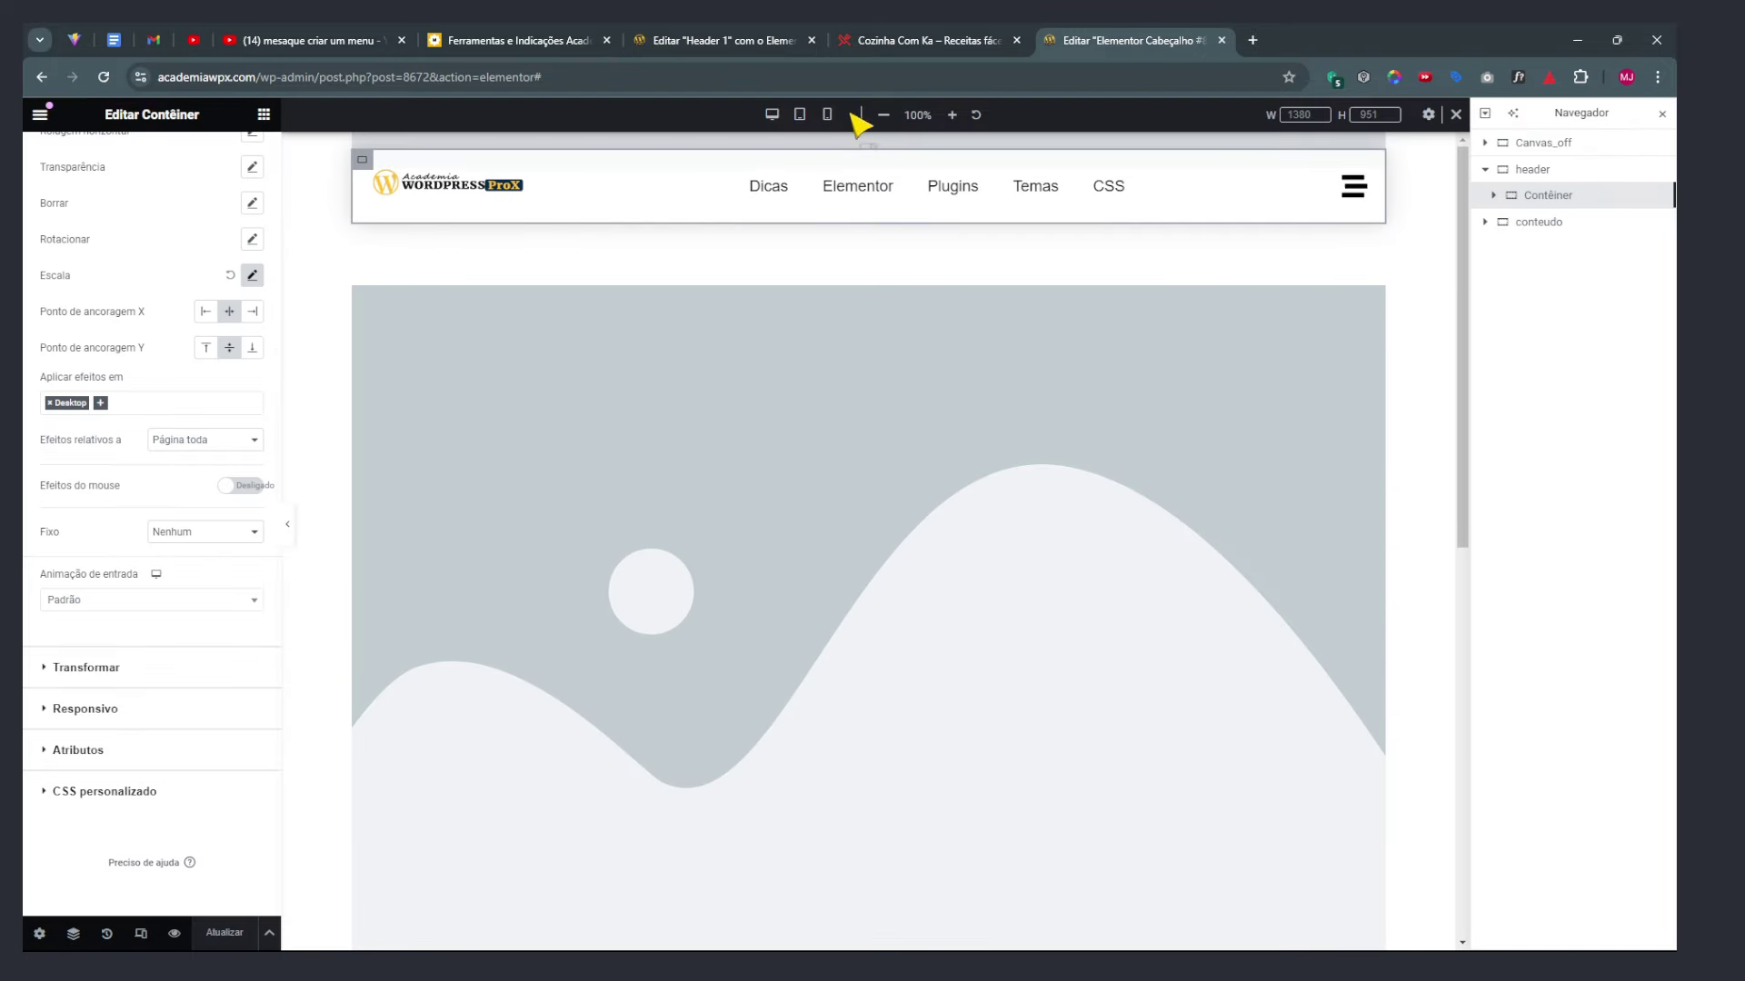
pyautogui.click(829, 115)
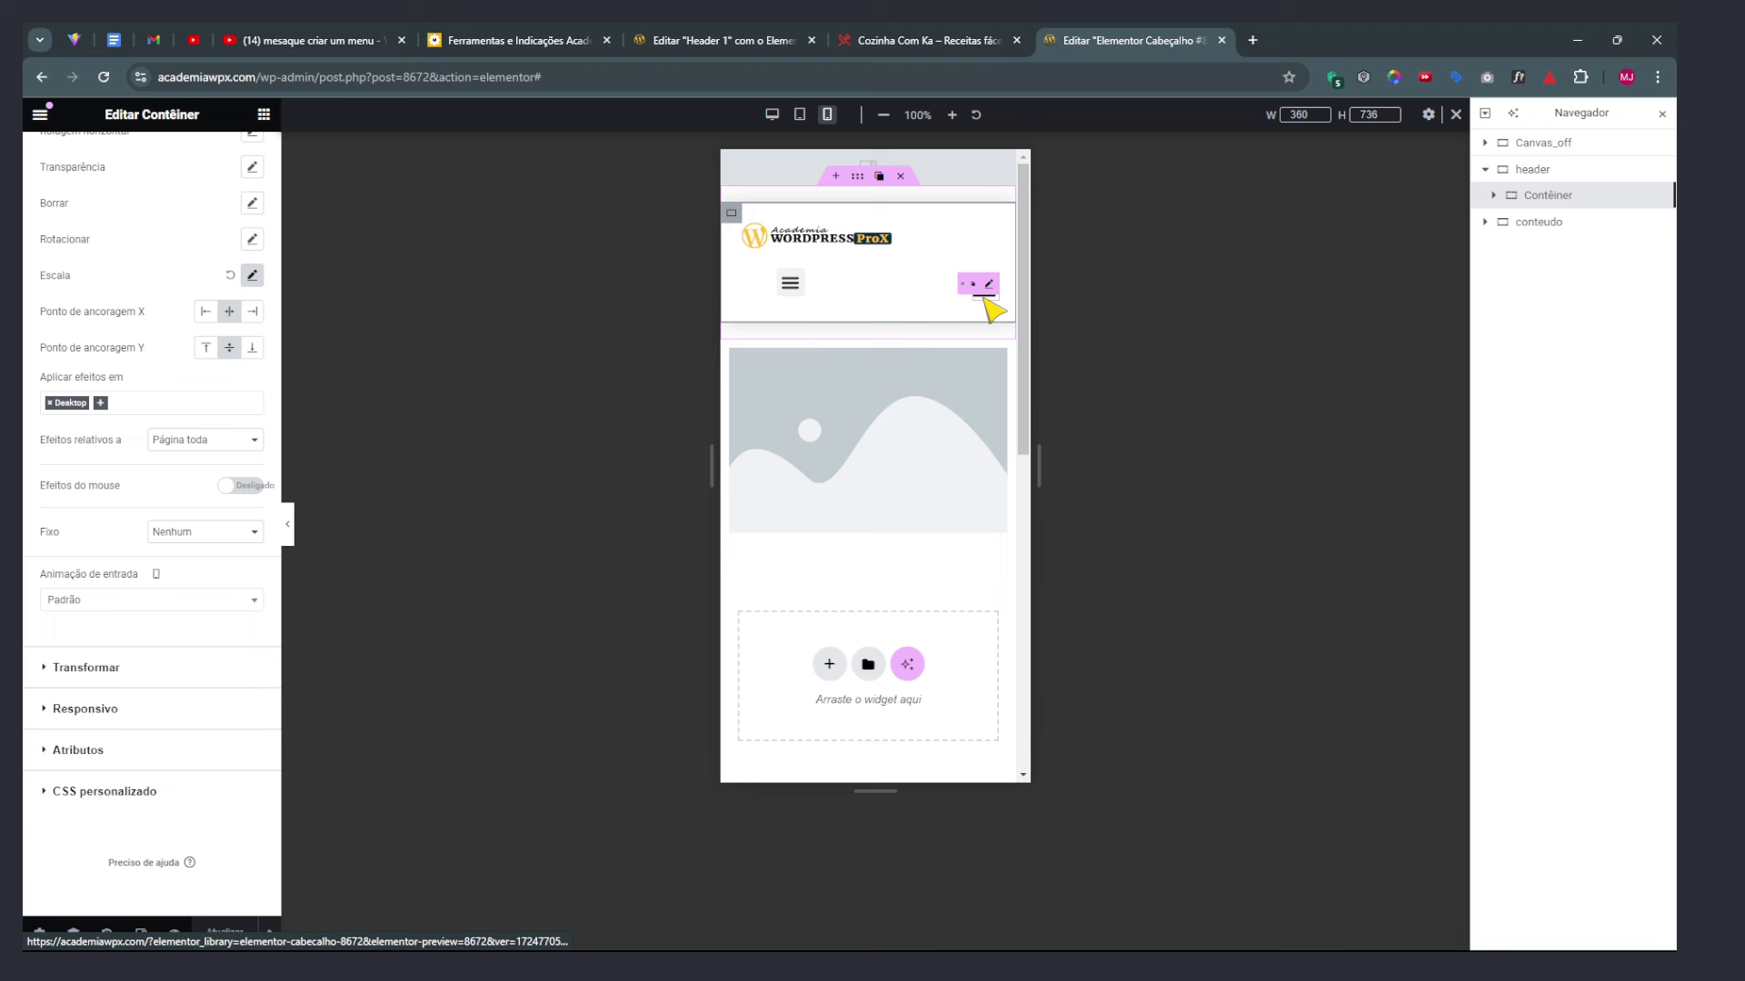
pyautogui.click(986, 287)
pyautogui.click(284, 524)
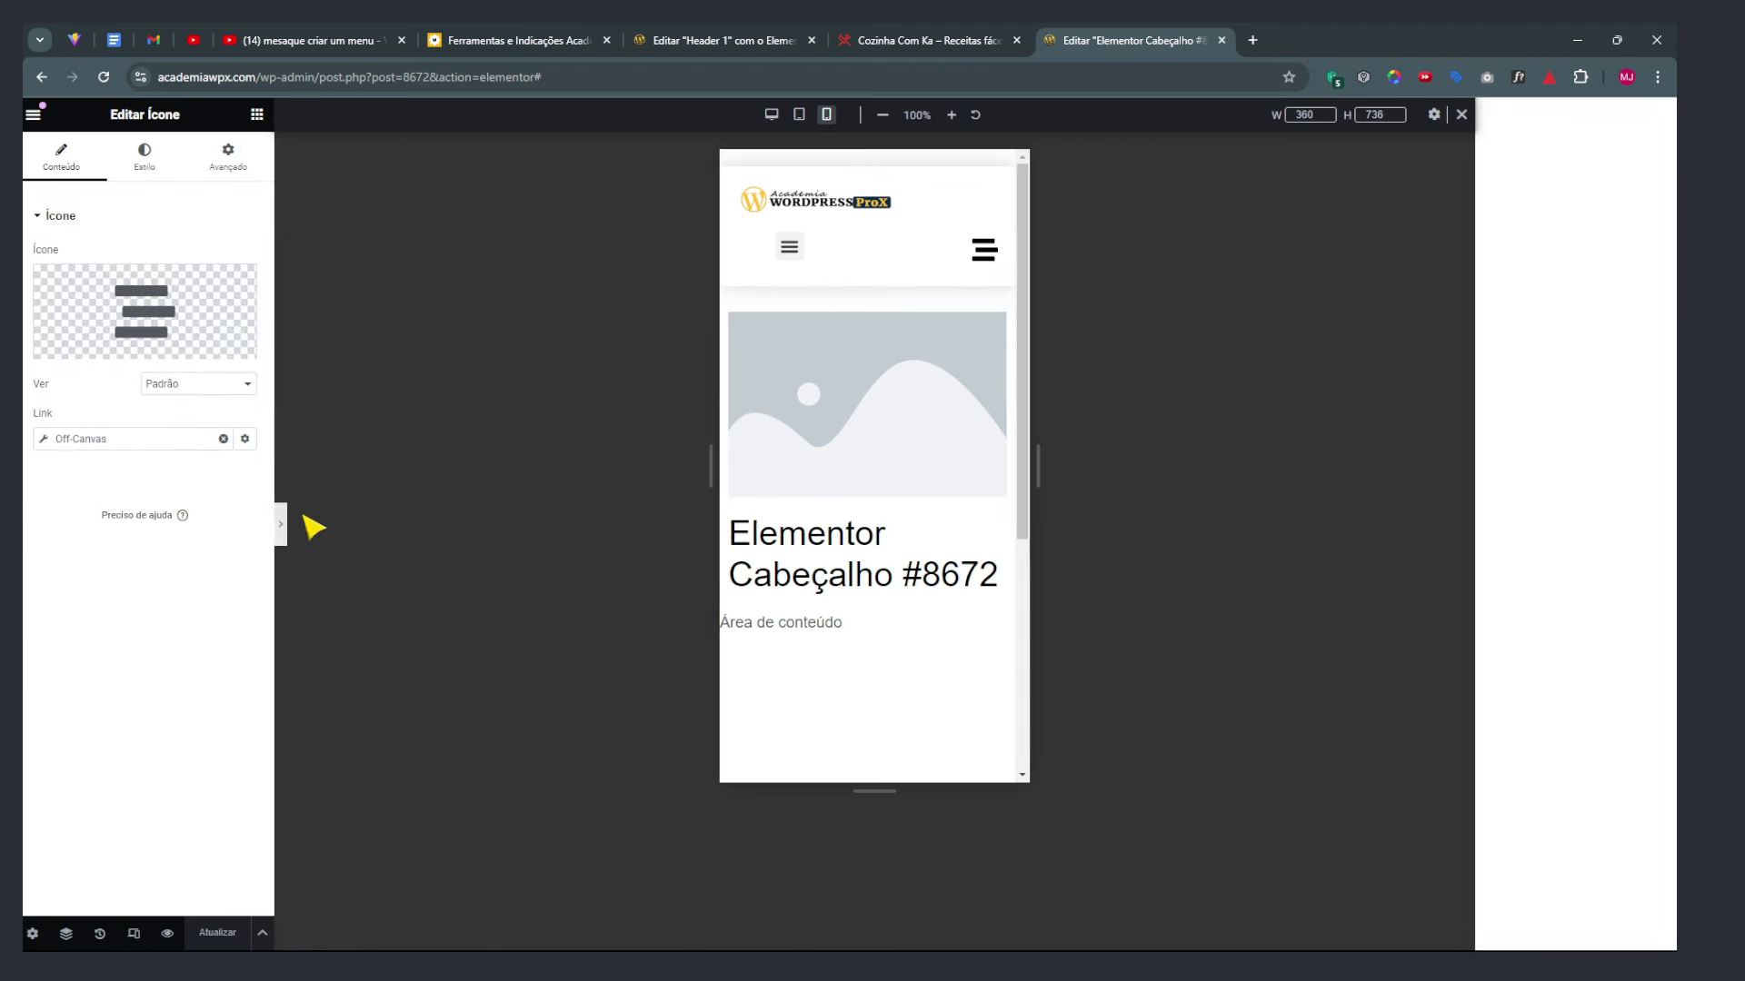
pyautogui.click(961, 250)
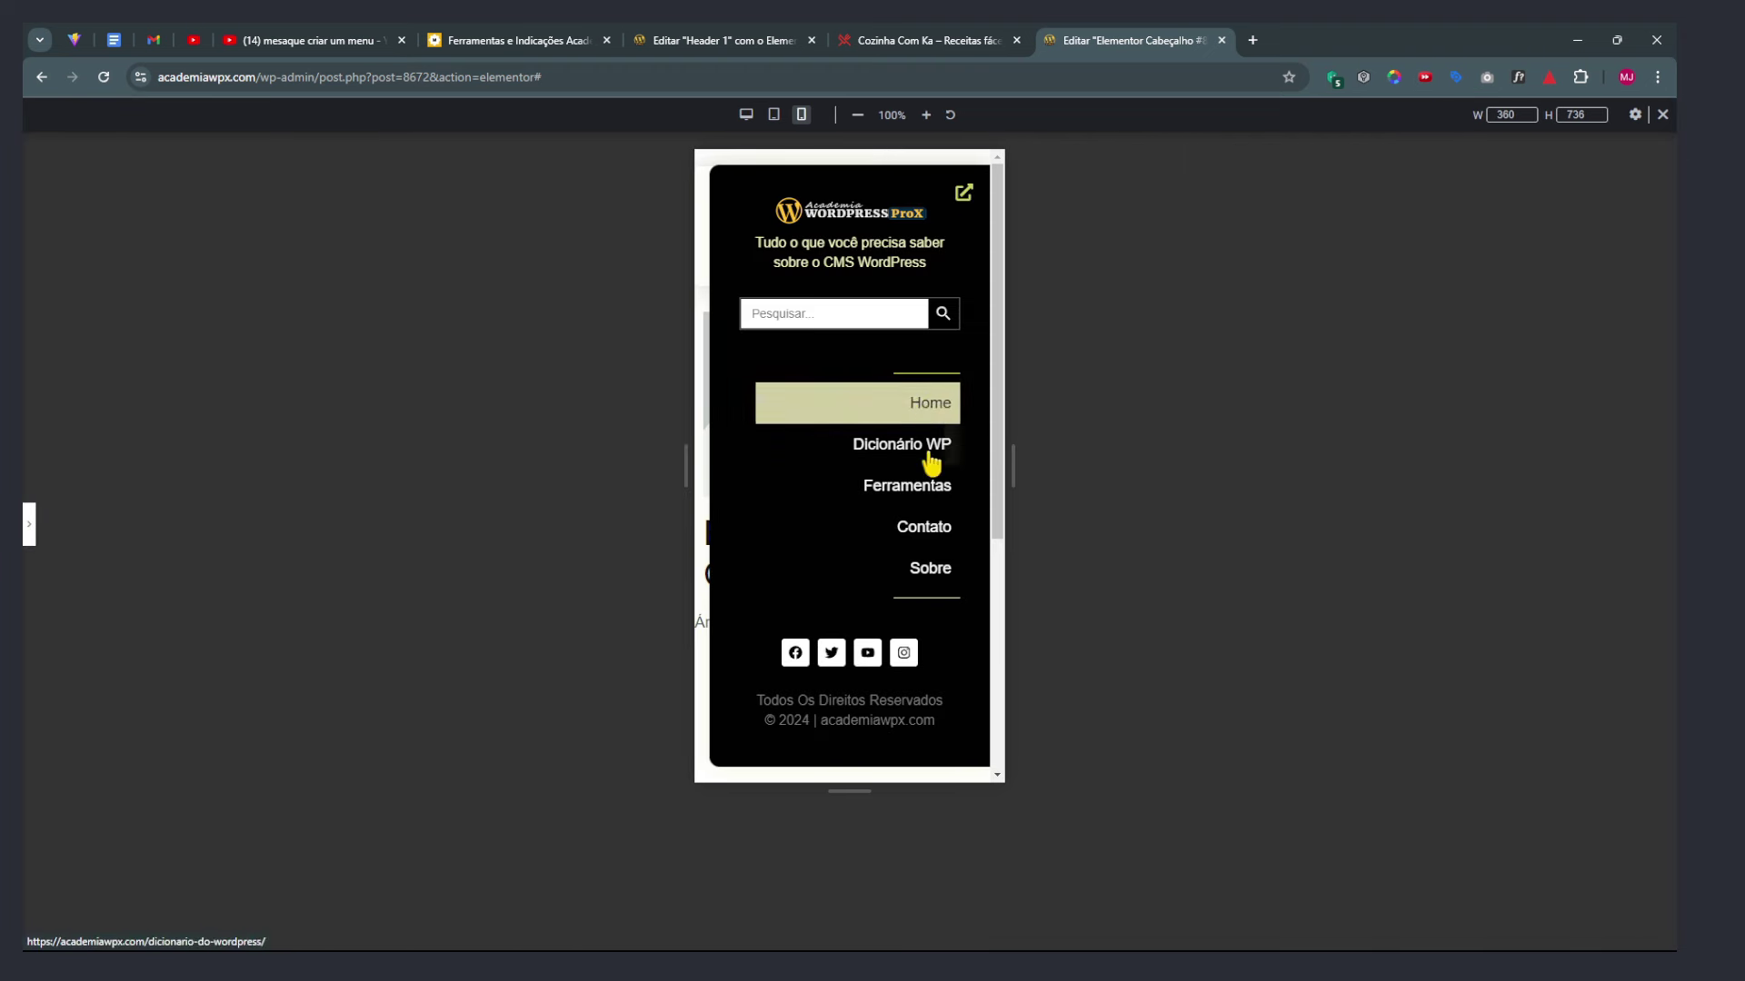
pyautogui.click(965, 195)
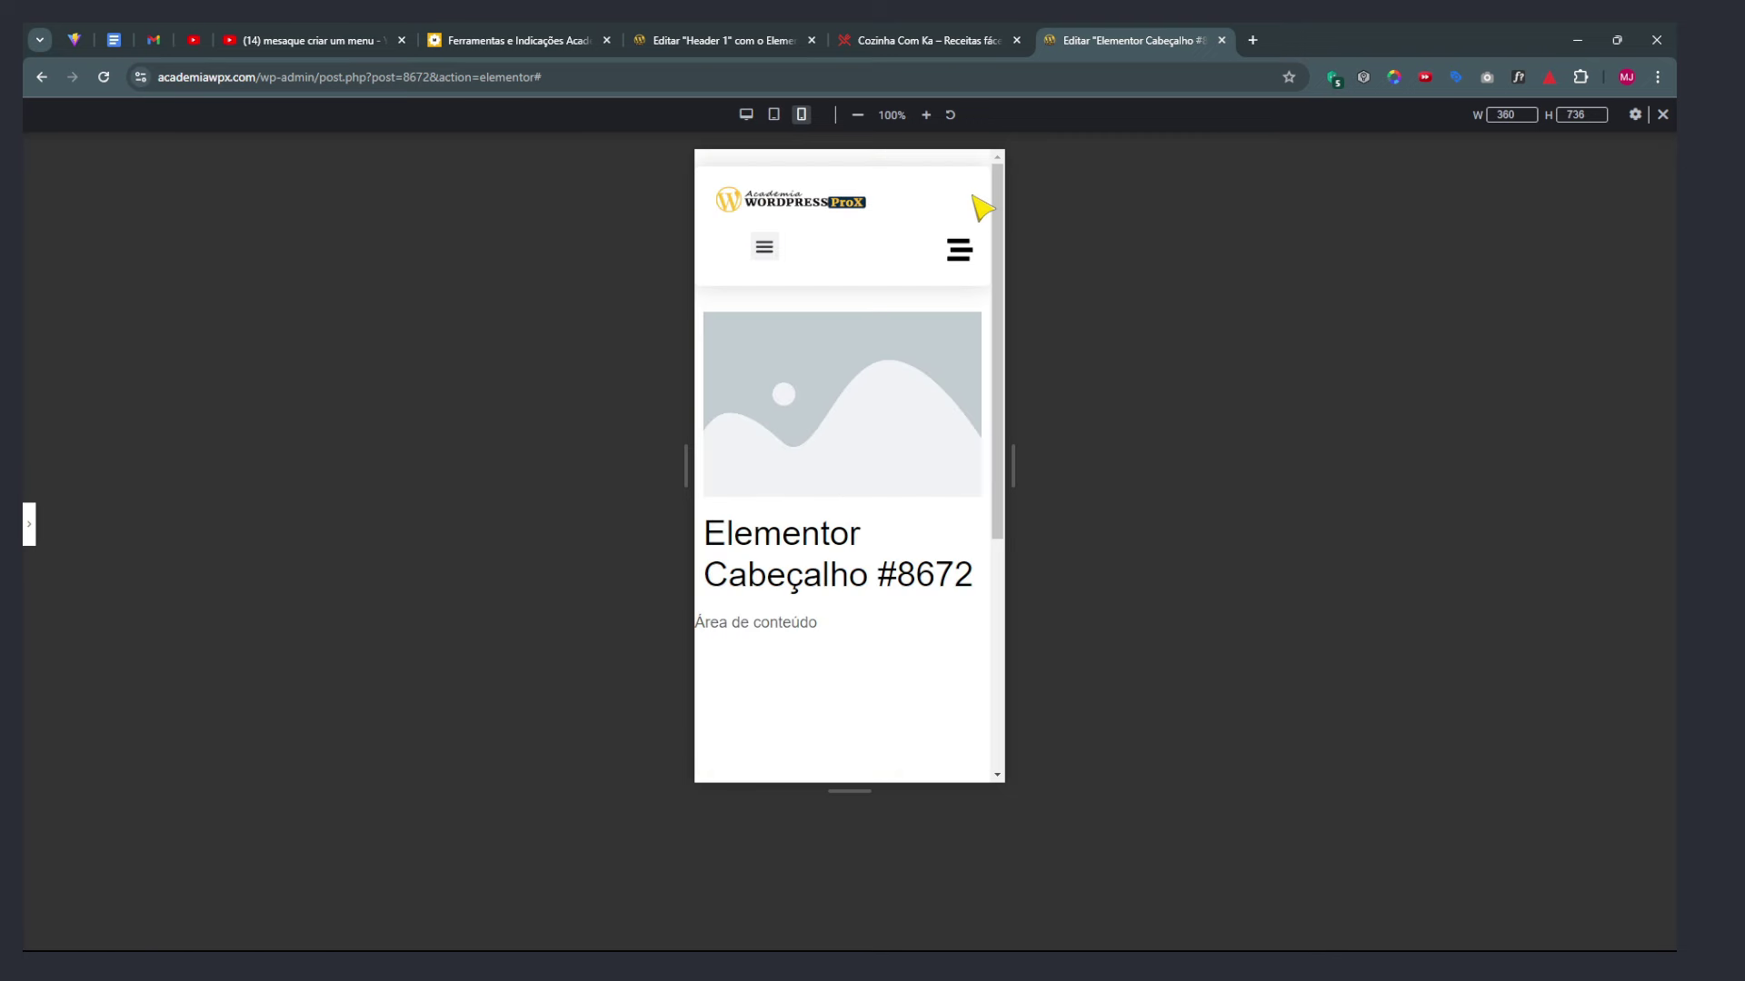
pyautogui.click(30, 527)
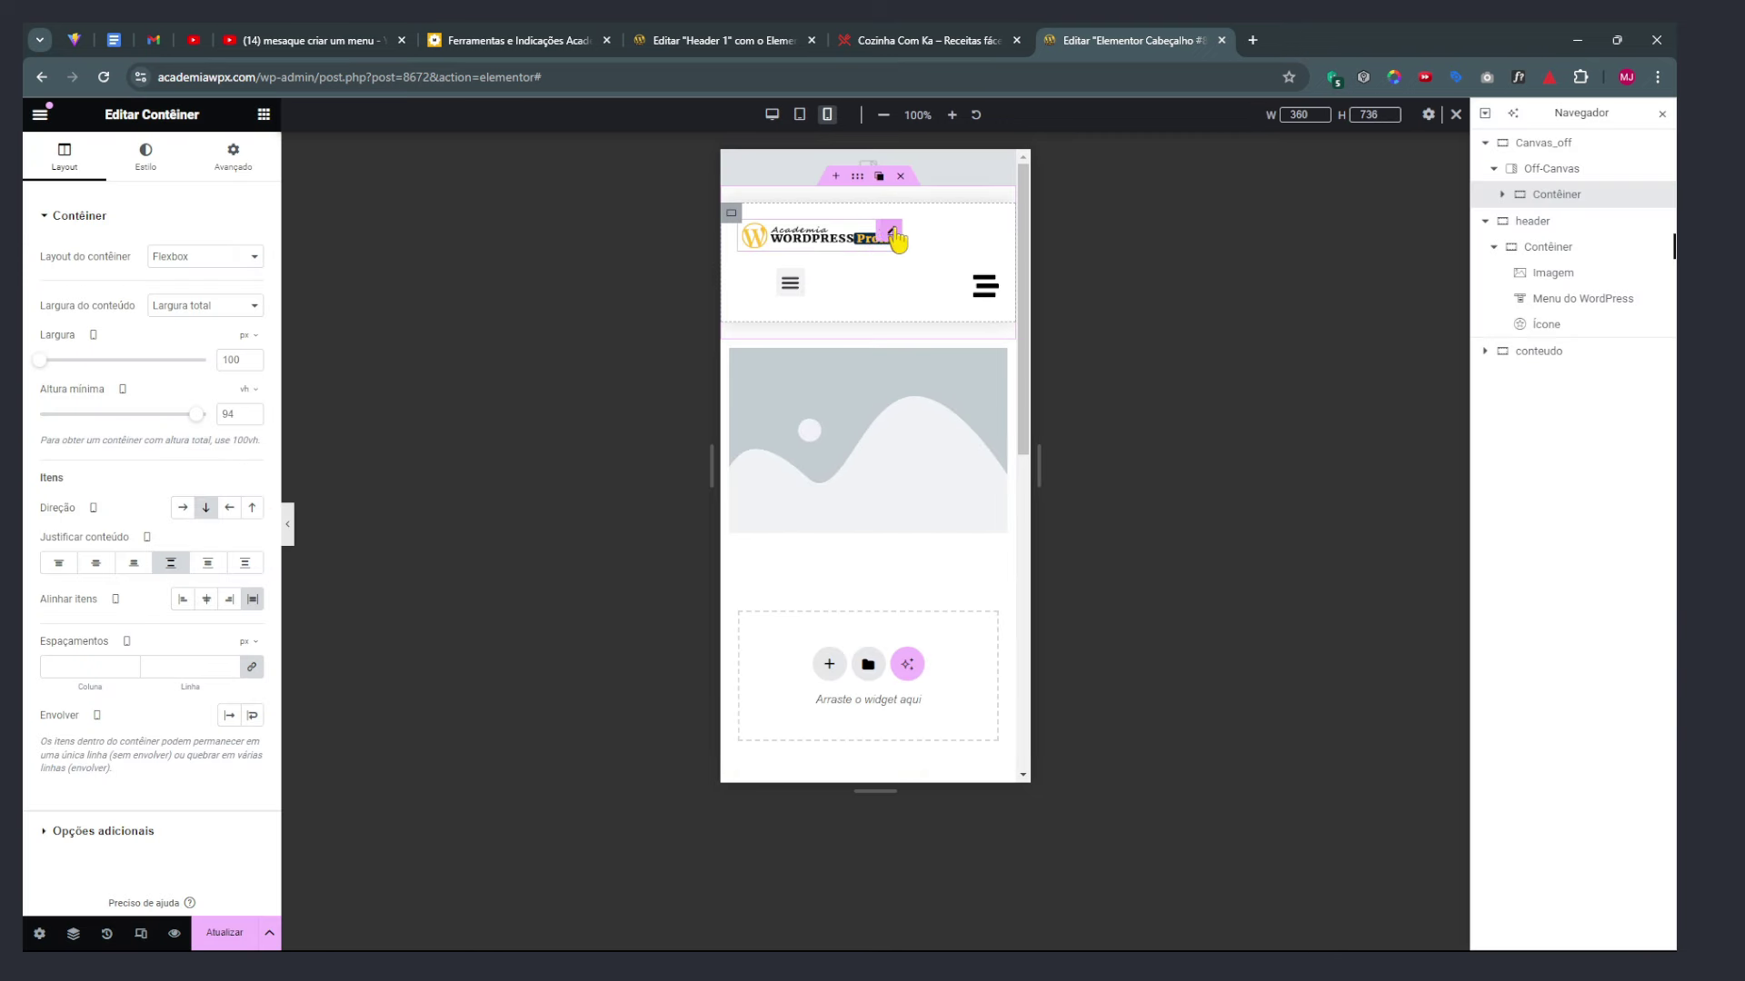
# Set the mobile item direction of the header's inner container to Linha - horizontal
pyautogui.click(1485, 222)
pyautogui.click(1499, 145)
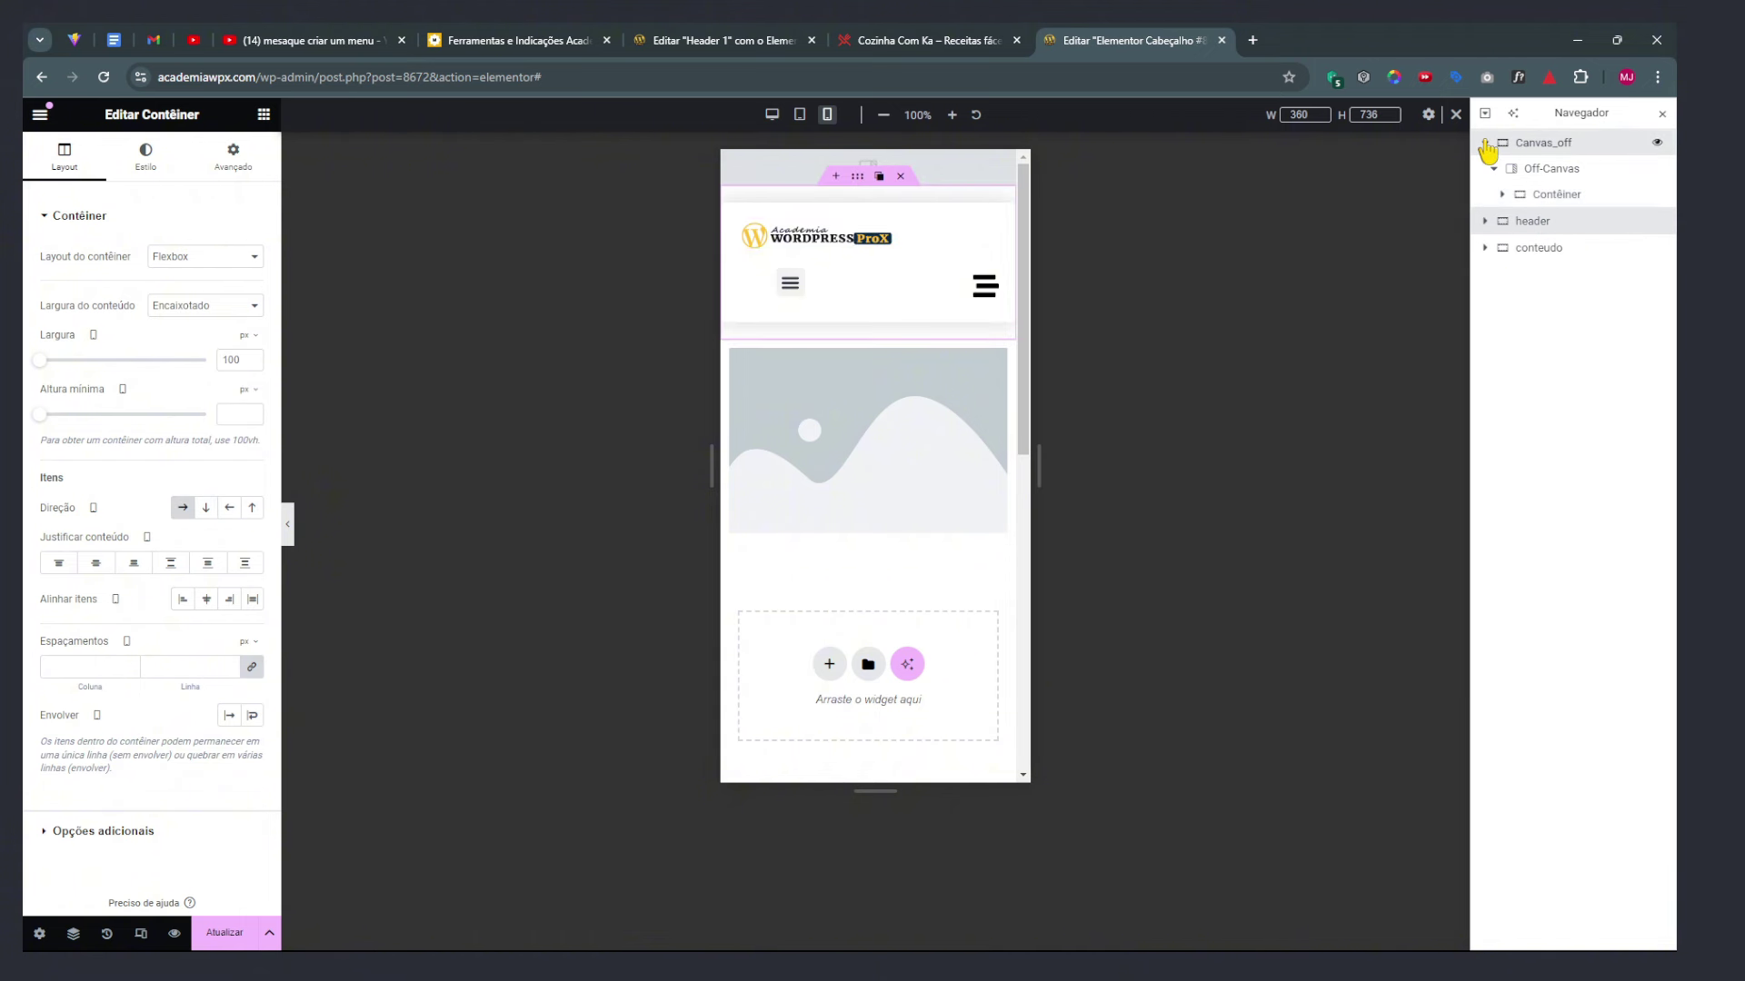
pyautogui.click(1485, 144)
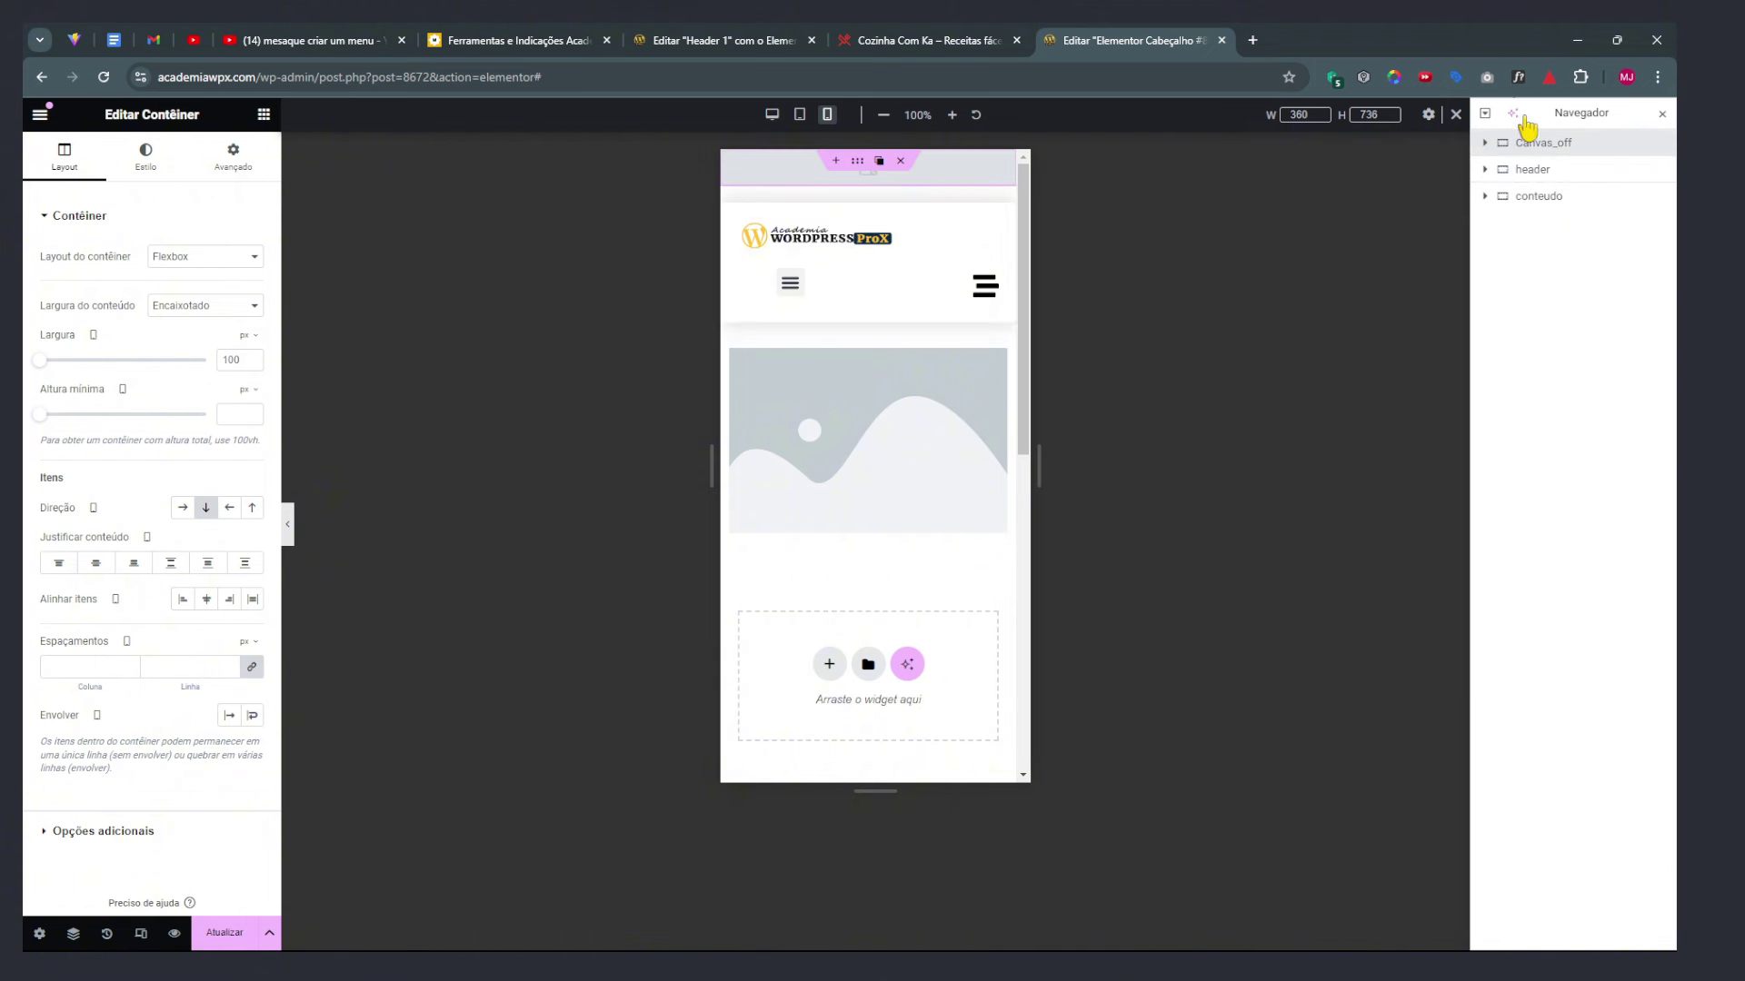
pyautogui.click(1531, 169)
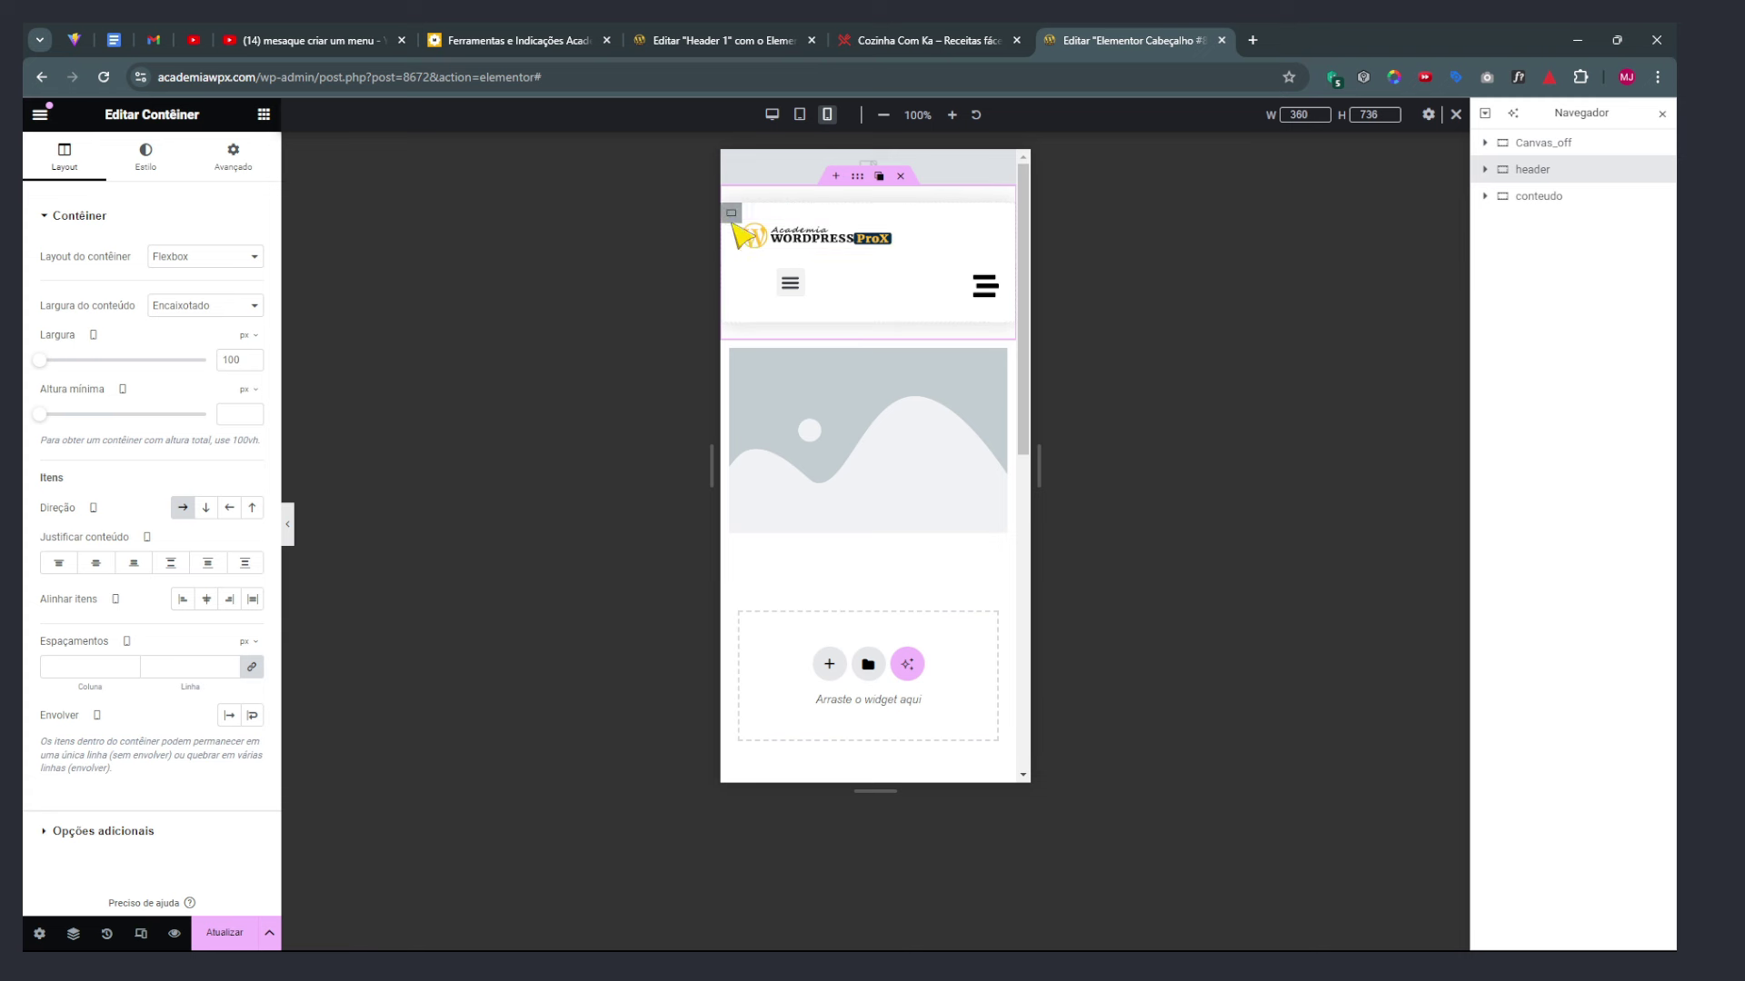
pyautogui.click(1485, 169)
pyautogui.click(1538, 194)
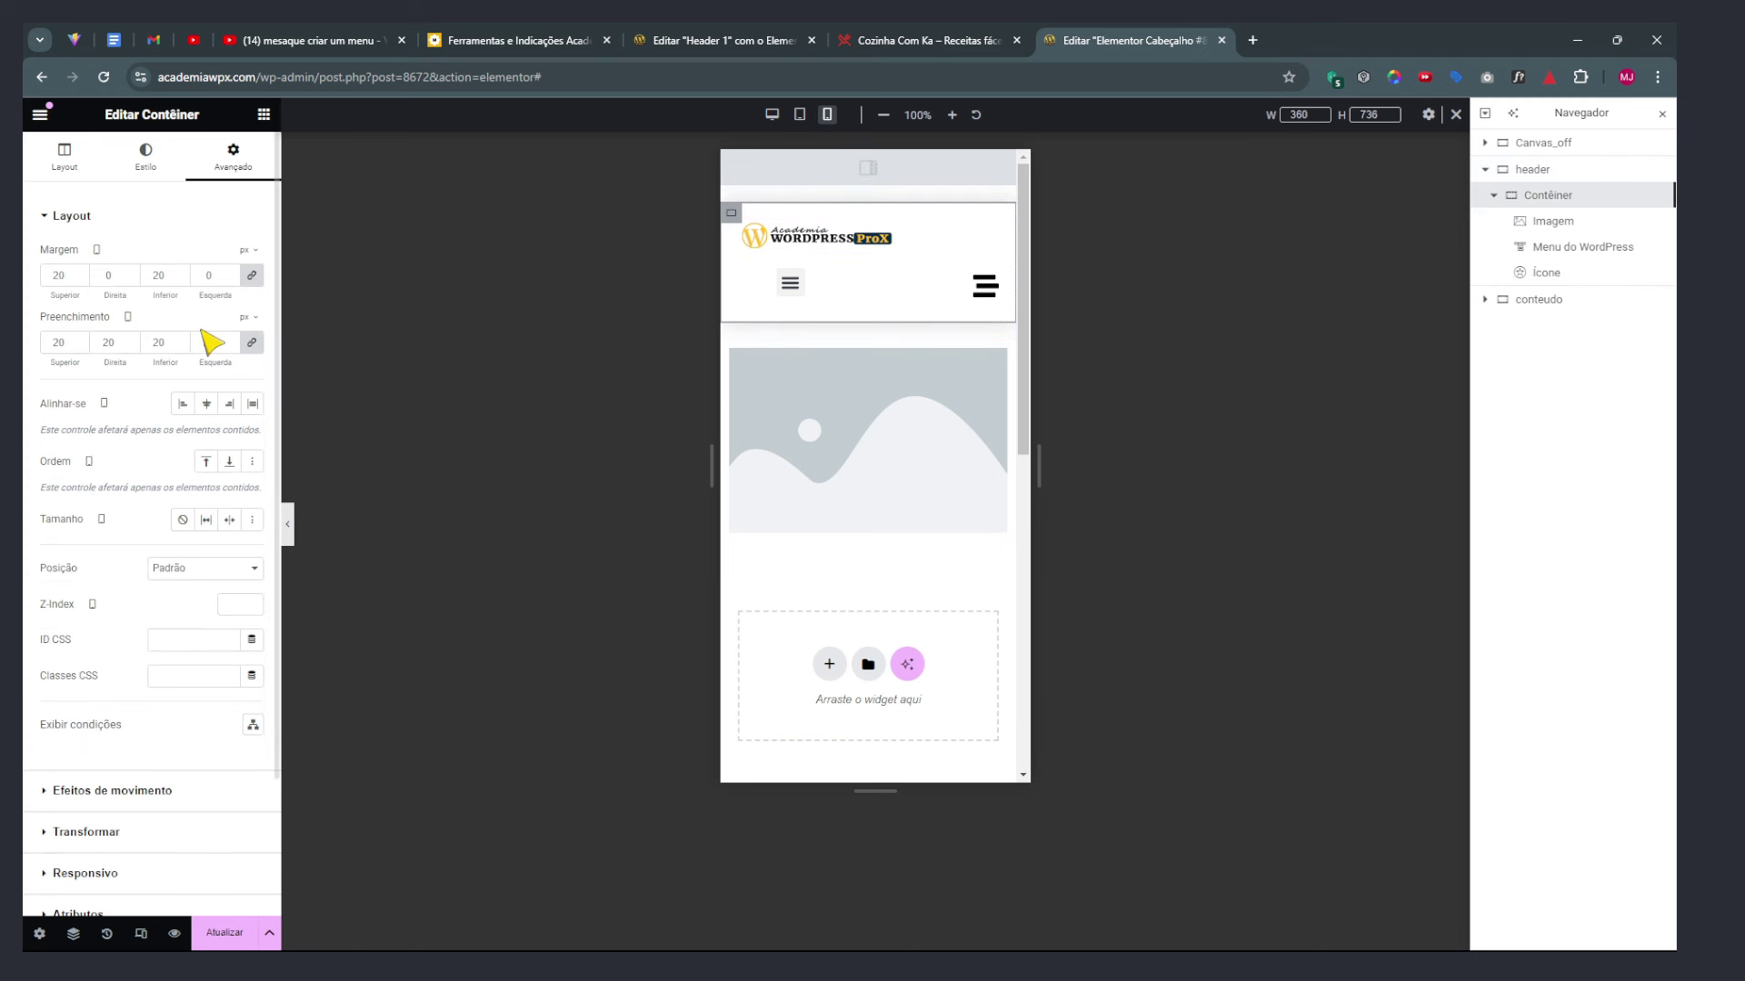
pyautogui.click(62, 173)
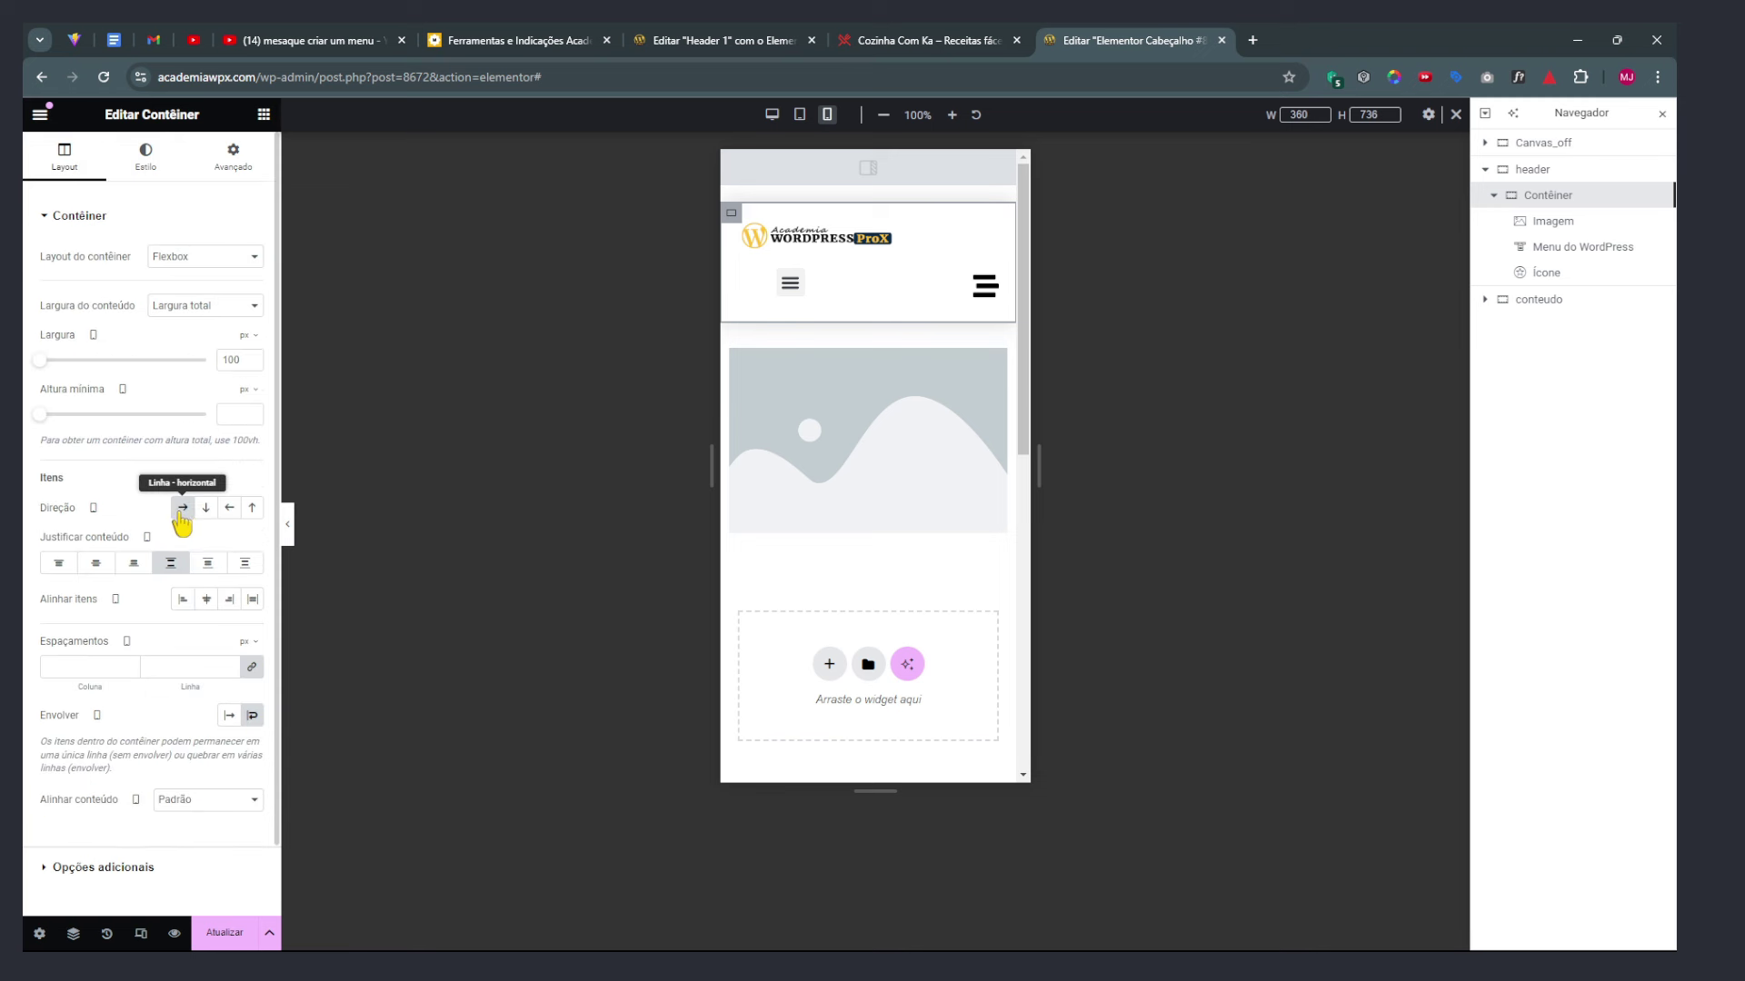
pyautogui.click(183, 509)
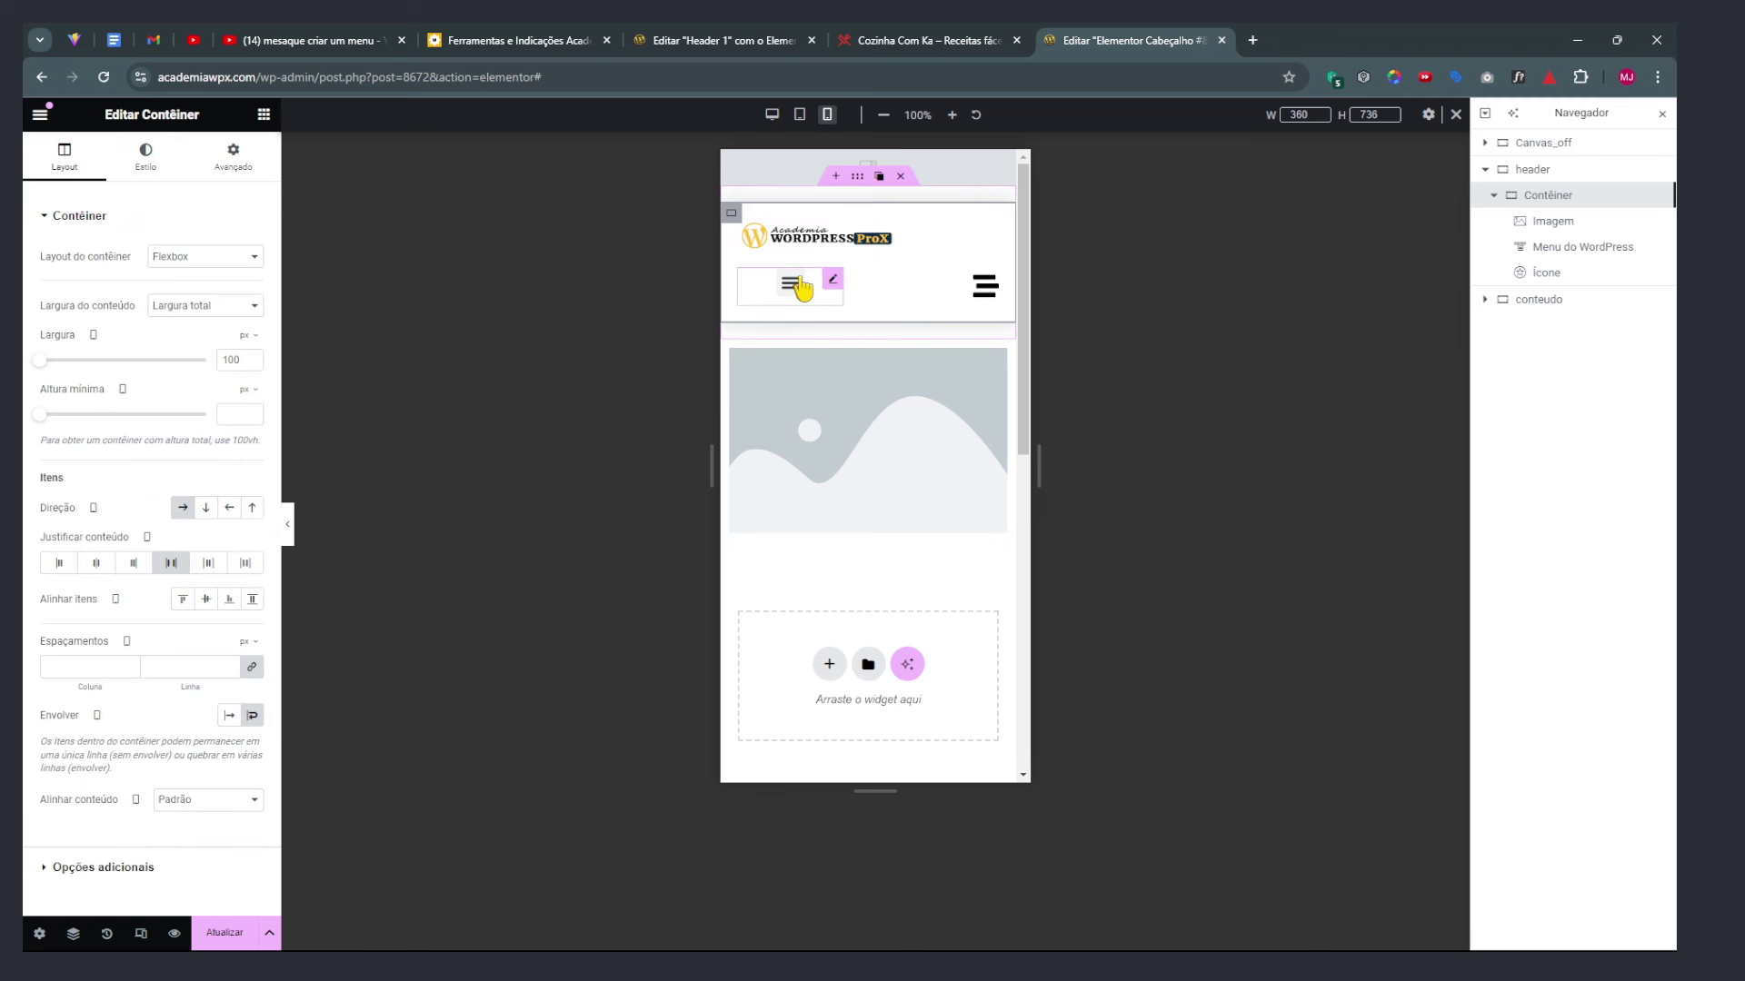
# Give the header logo image a custom width in percent for mobile, trying 10 and 25 before setting 50%
pyautogui.click(854, 238)
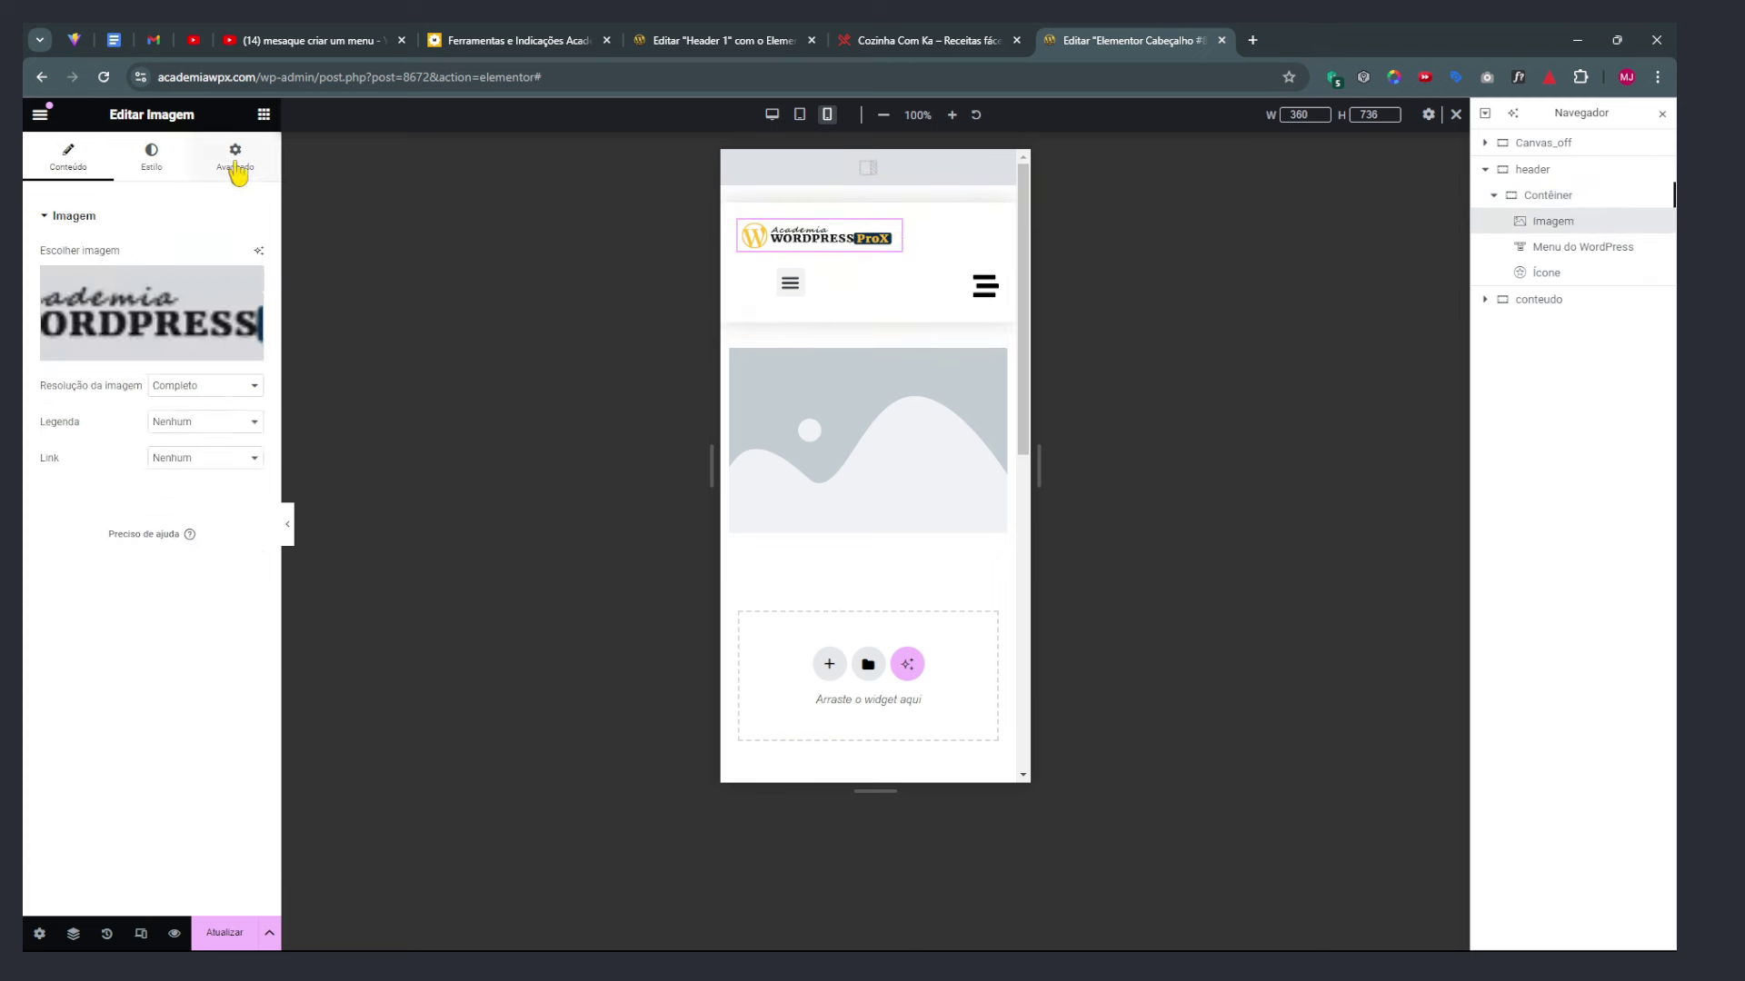
pyautogui.click(234, 156)
pyautogui.click(186, 392)
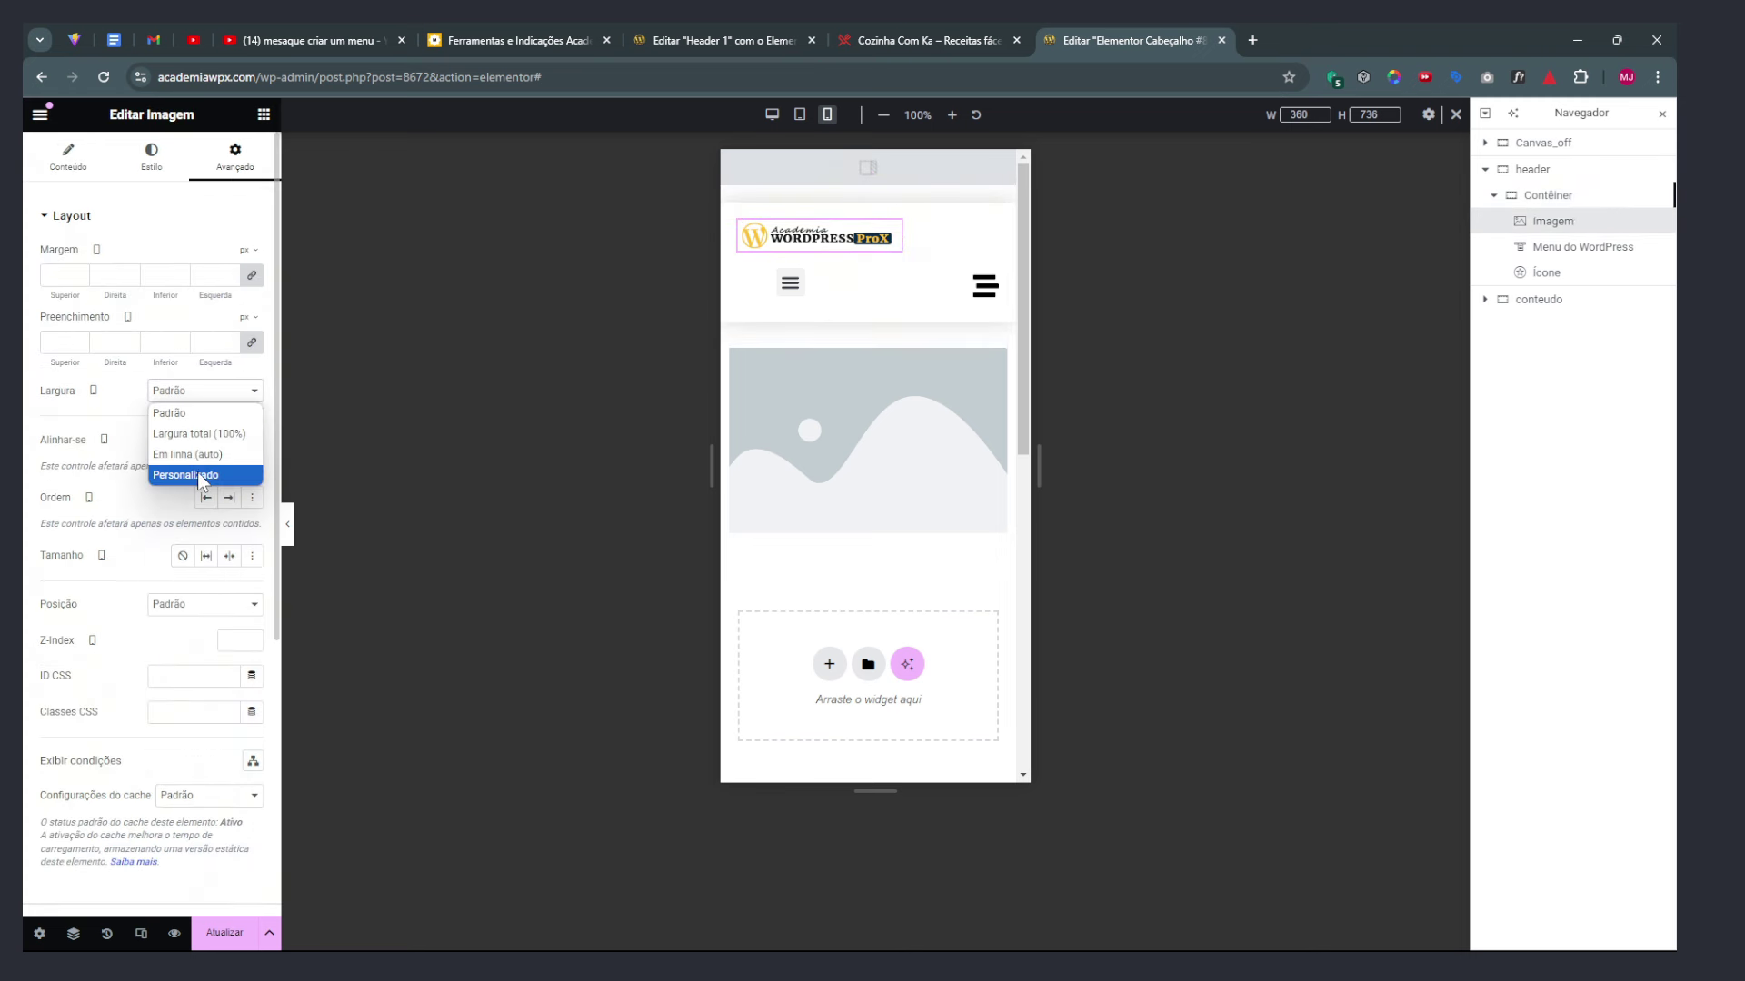
pyautogui.click(203, 477)
pyautogui.click(248, 421)
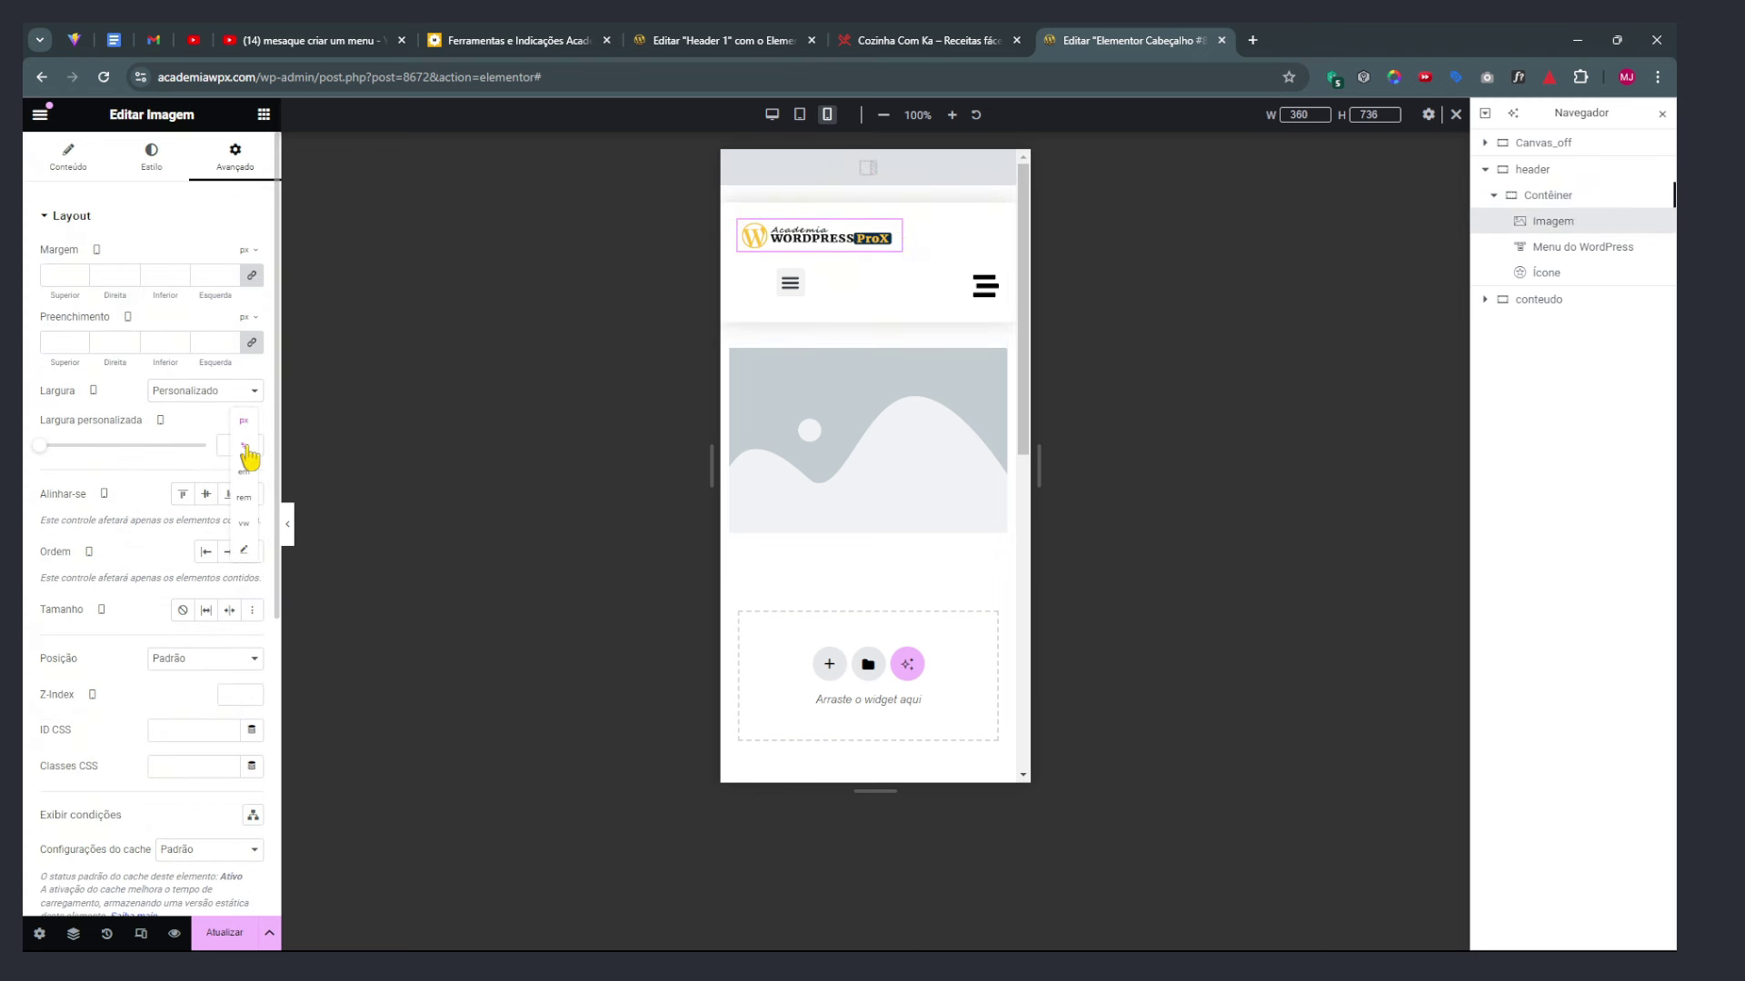
pyautogui.click(246, 447)
pyautogui.write('10')
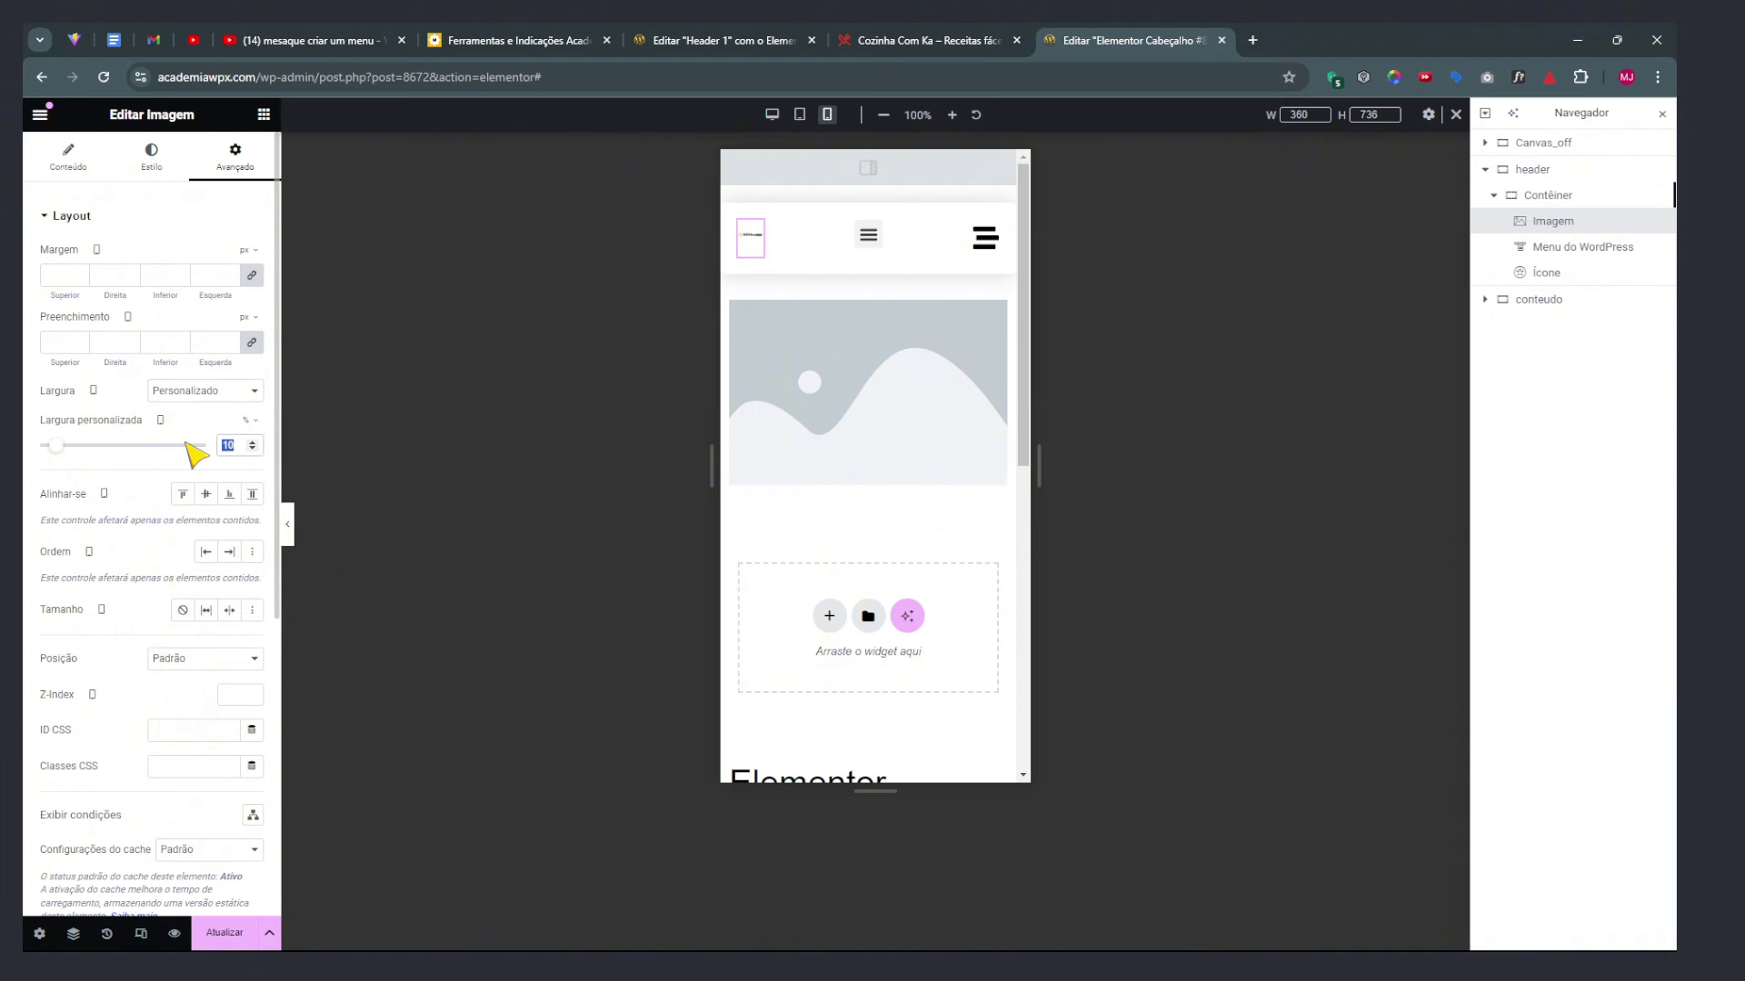
pyautogui.write('25')
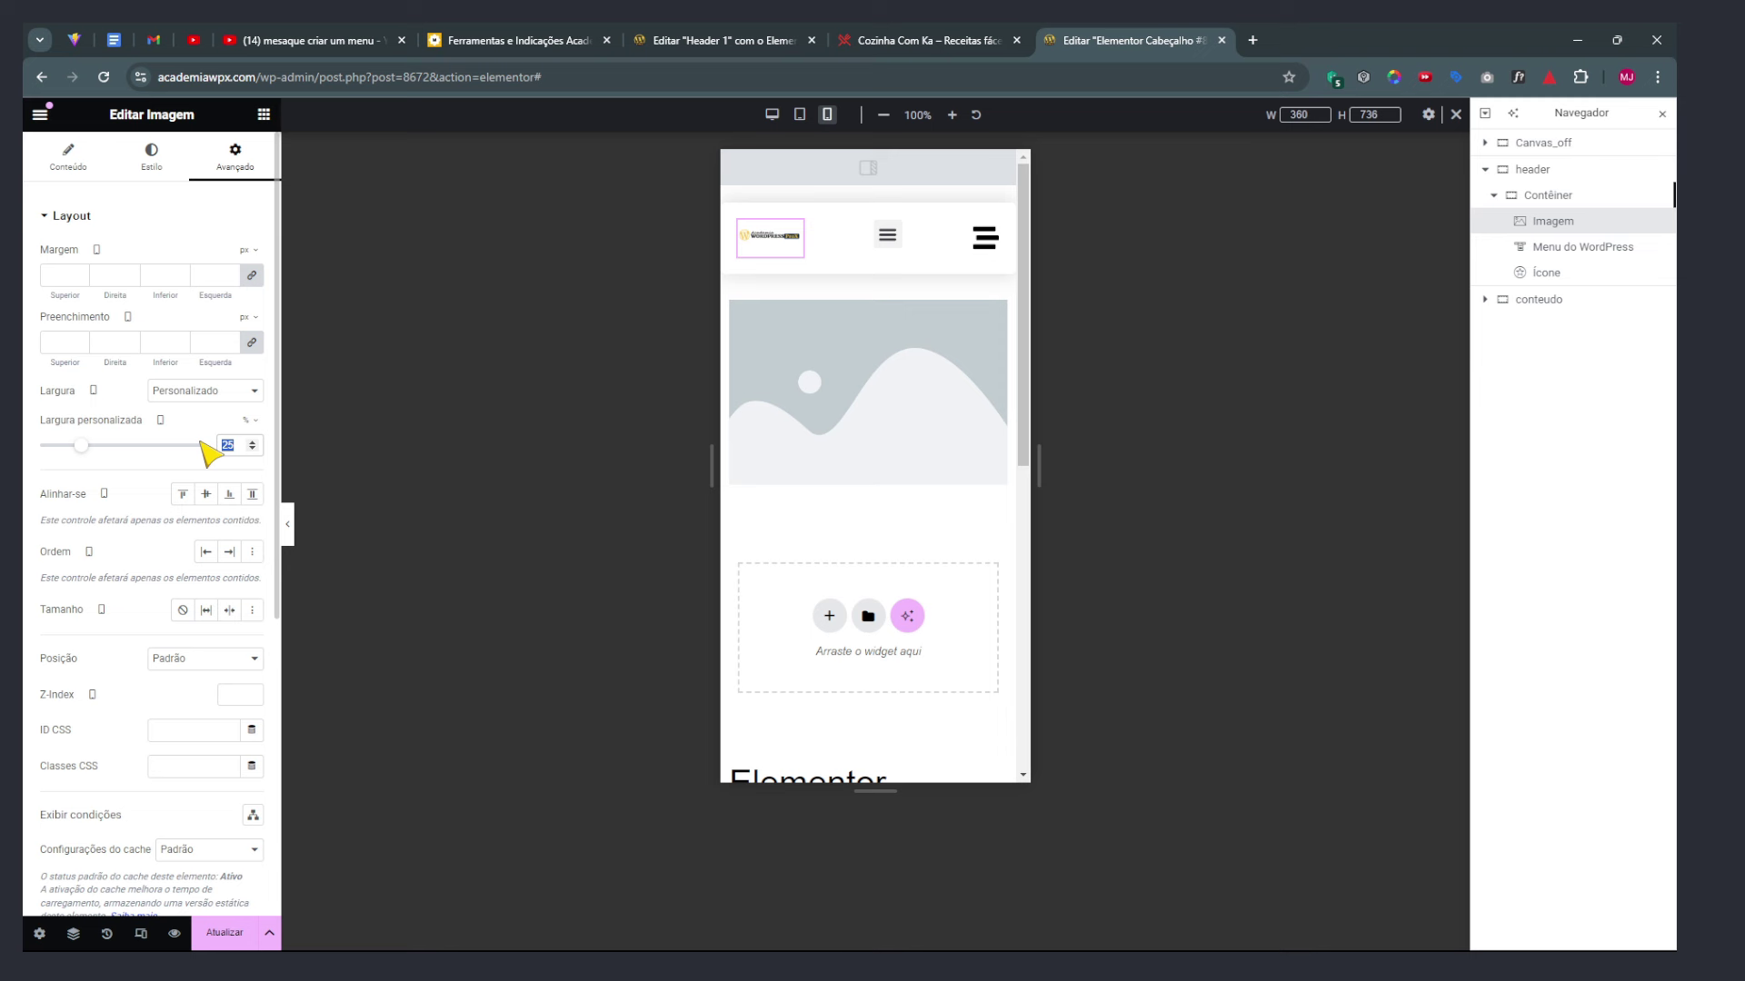
pyautogui.write('50')
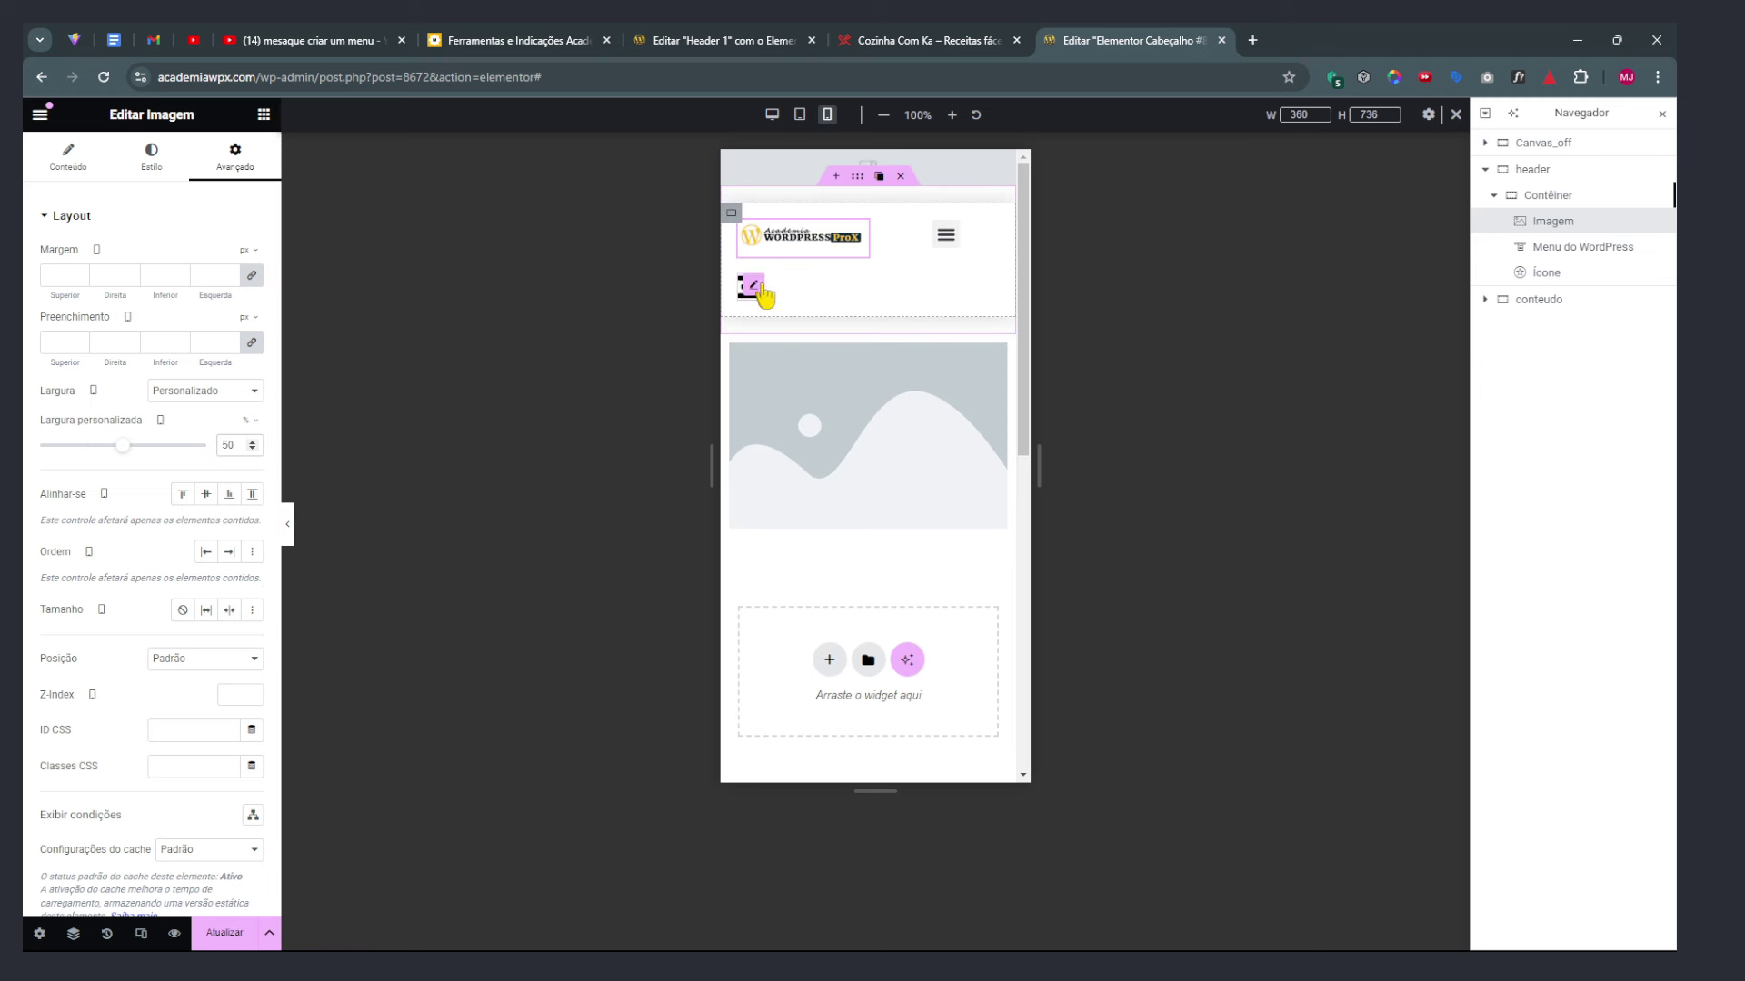
# Give the header's WordPress menu widget a custom mobile width of 18% and preview the header without the editing panels
pyautogui.click(990, 235)
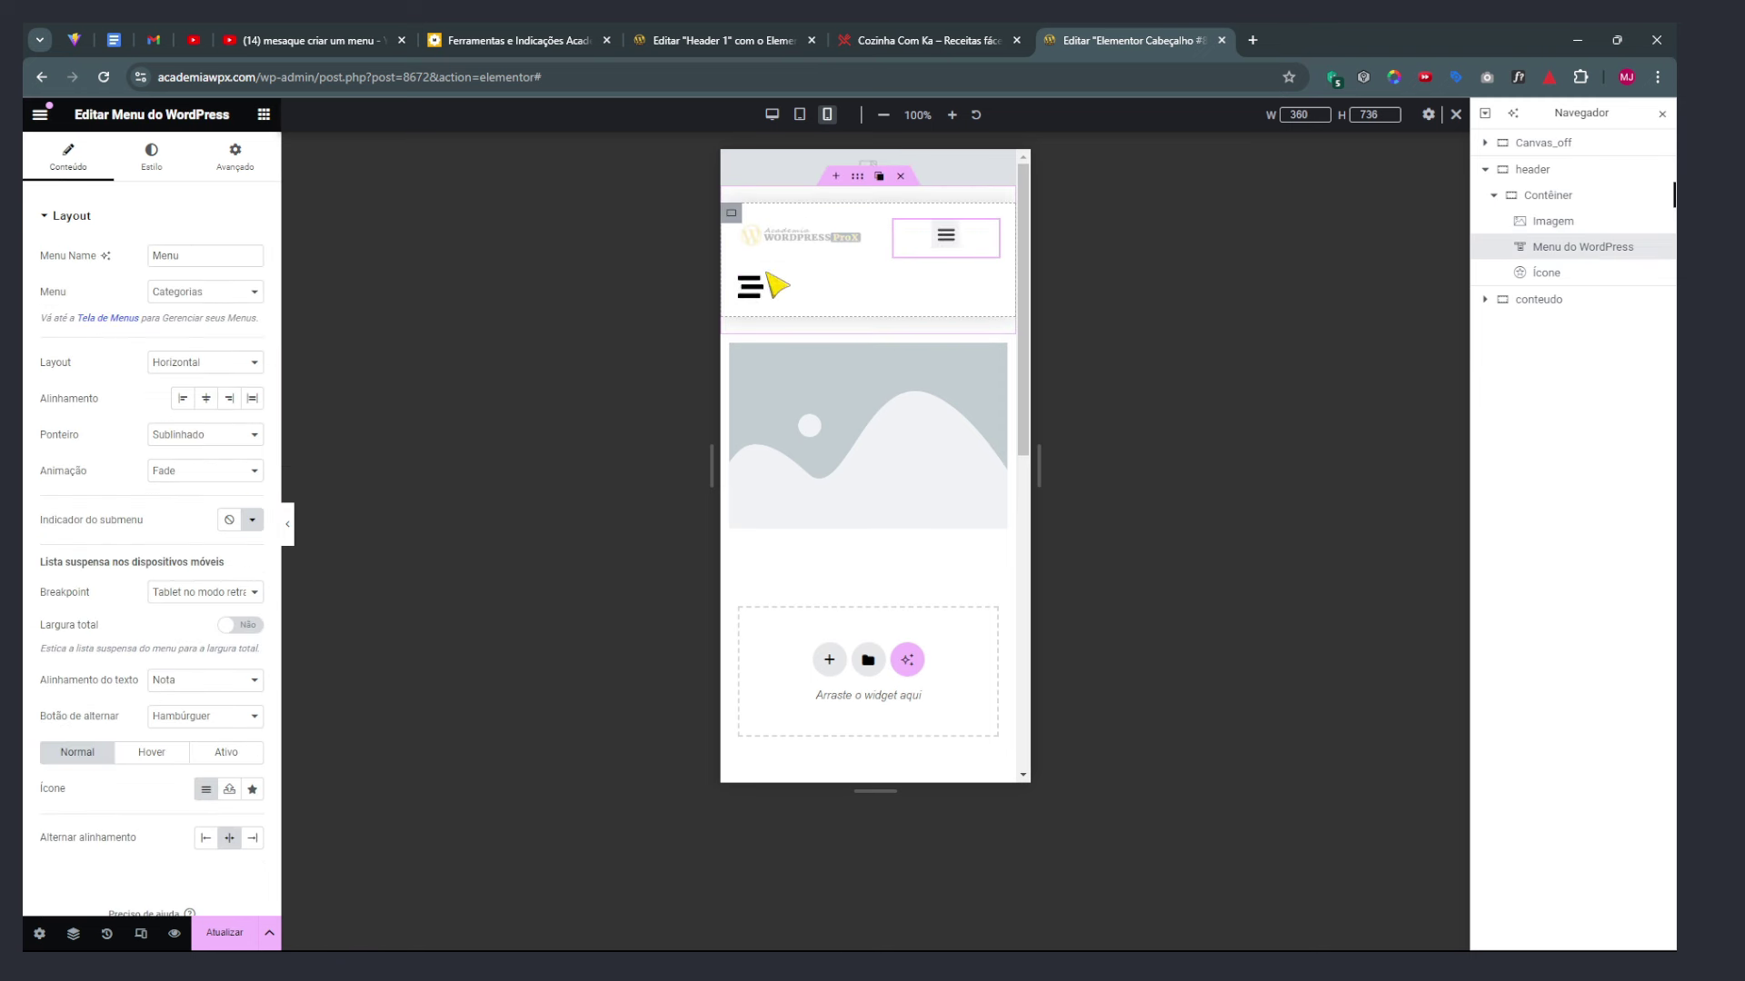
pyautogui.click(235, 156)
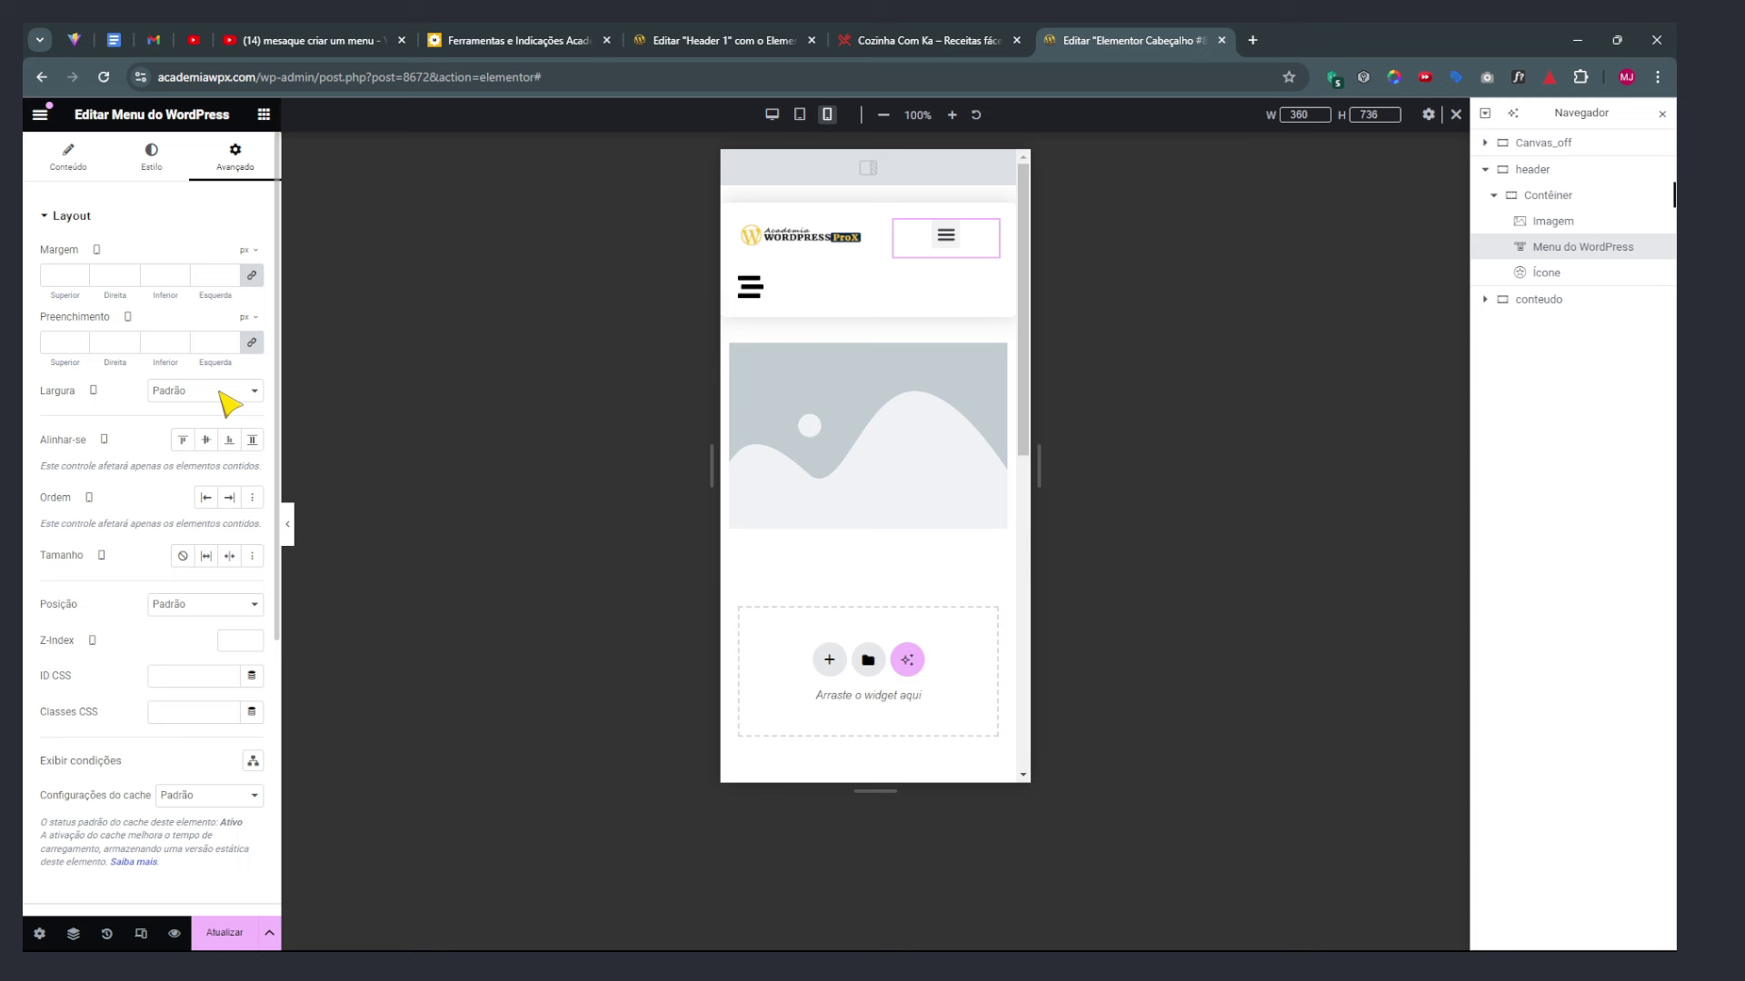
pyautogui.click(228, 391)
pyautogui.click(216, 476)
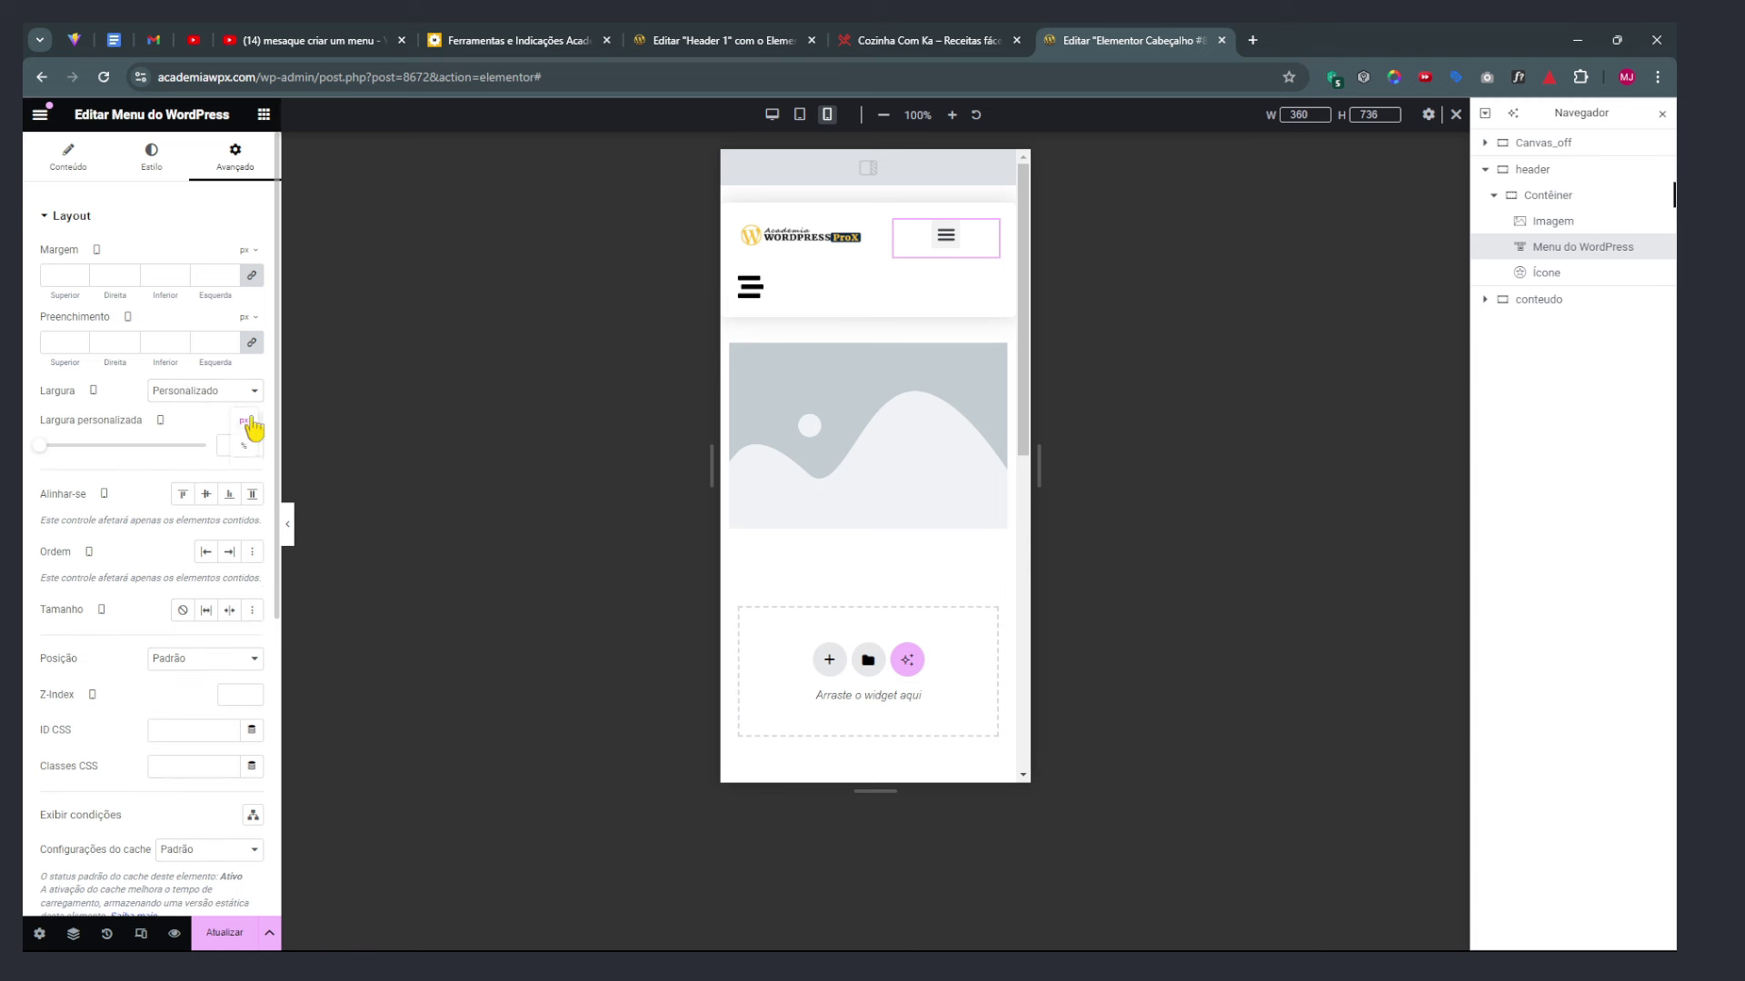
pyautogui.click(245, 447)
pyautogui.click(235, 452)
pyautogui.write('18')
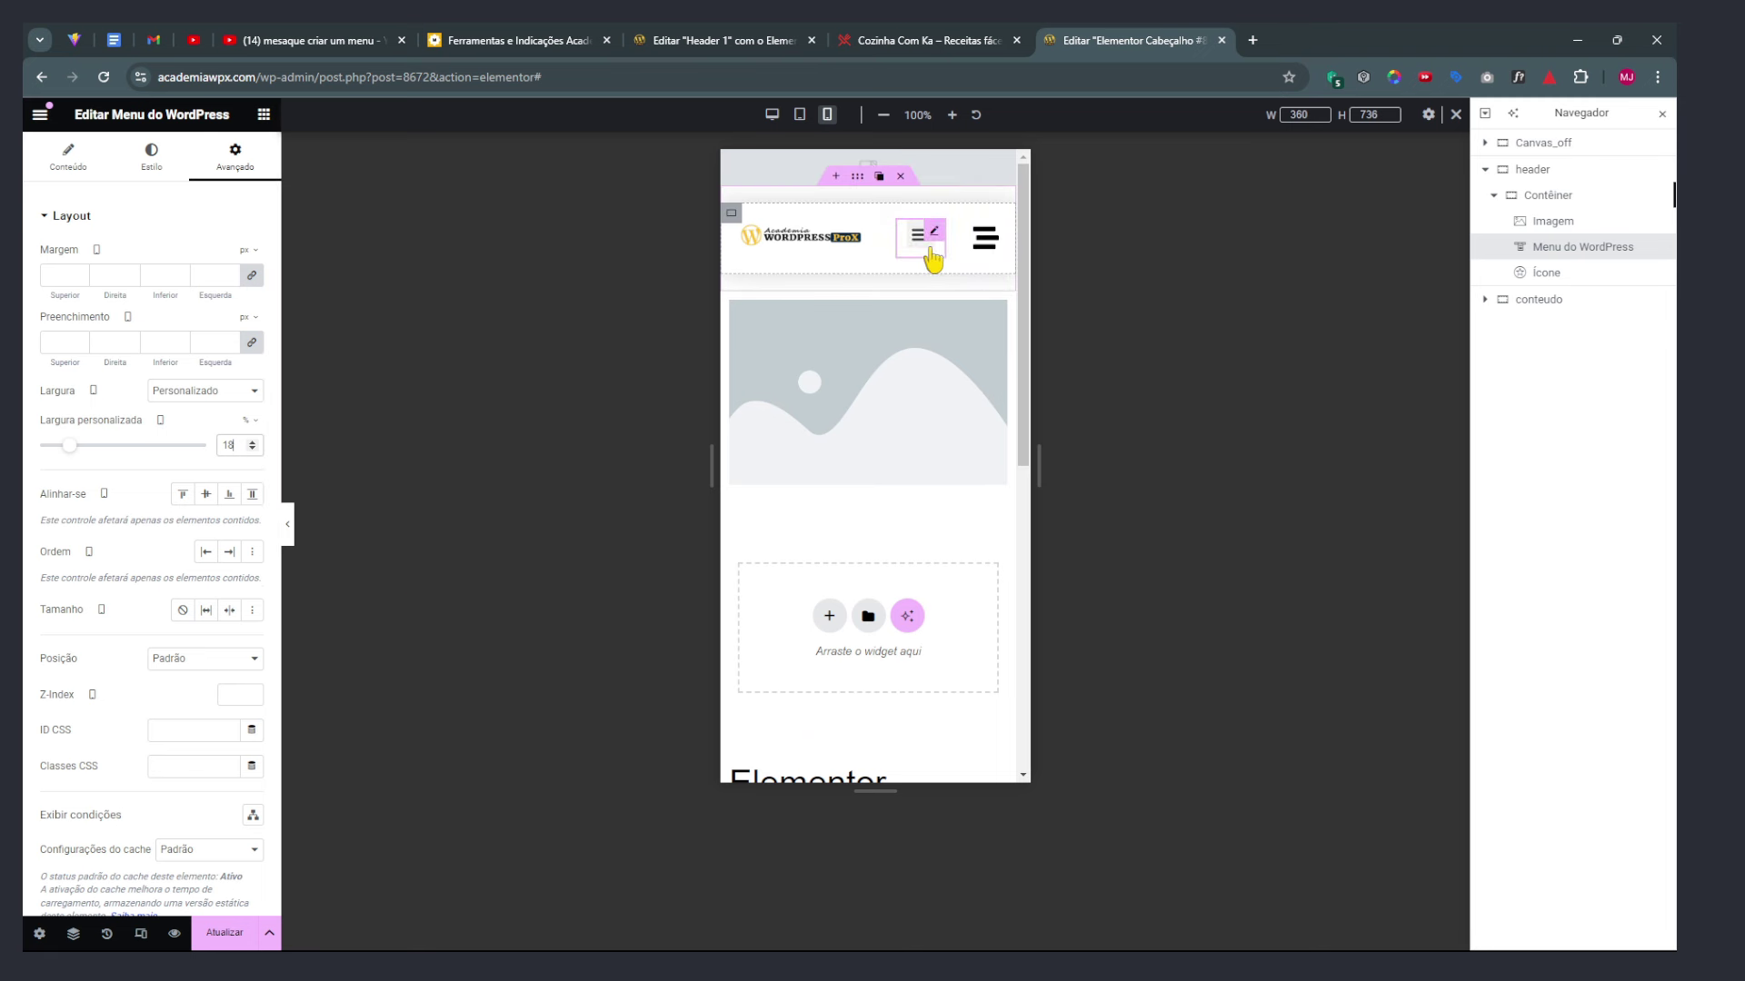
pyautogui.click(288, 536)
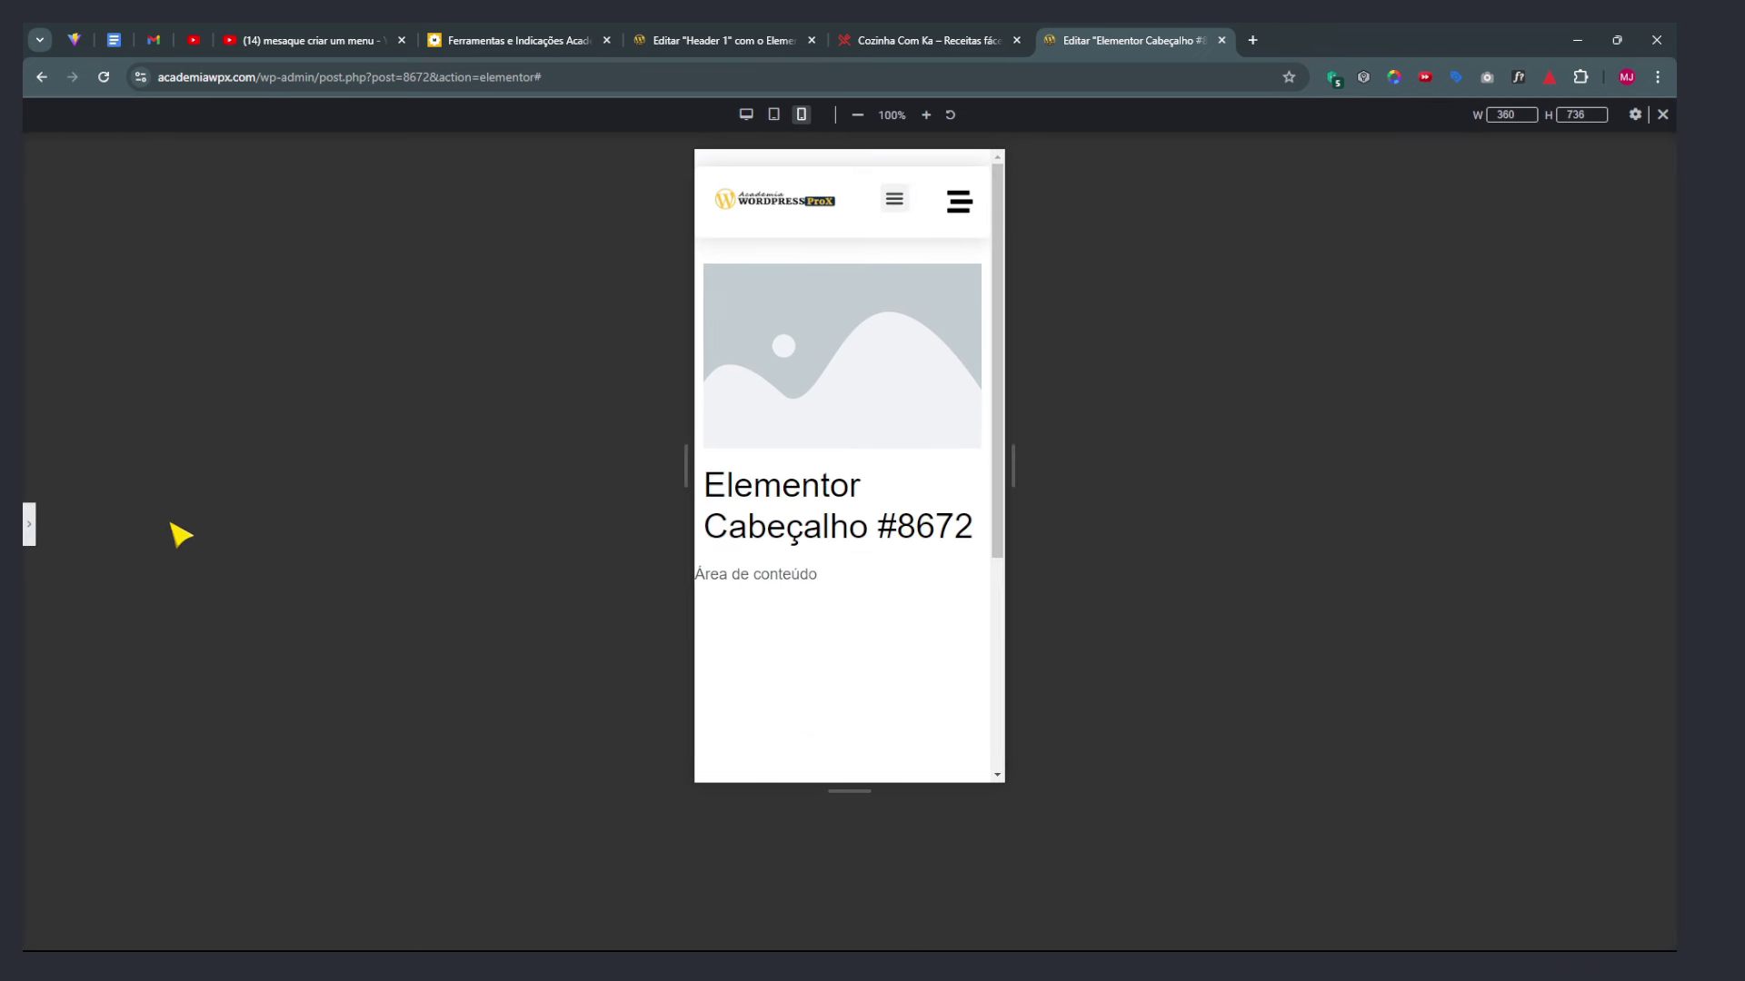
pyautogui.click(30, 527)
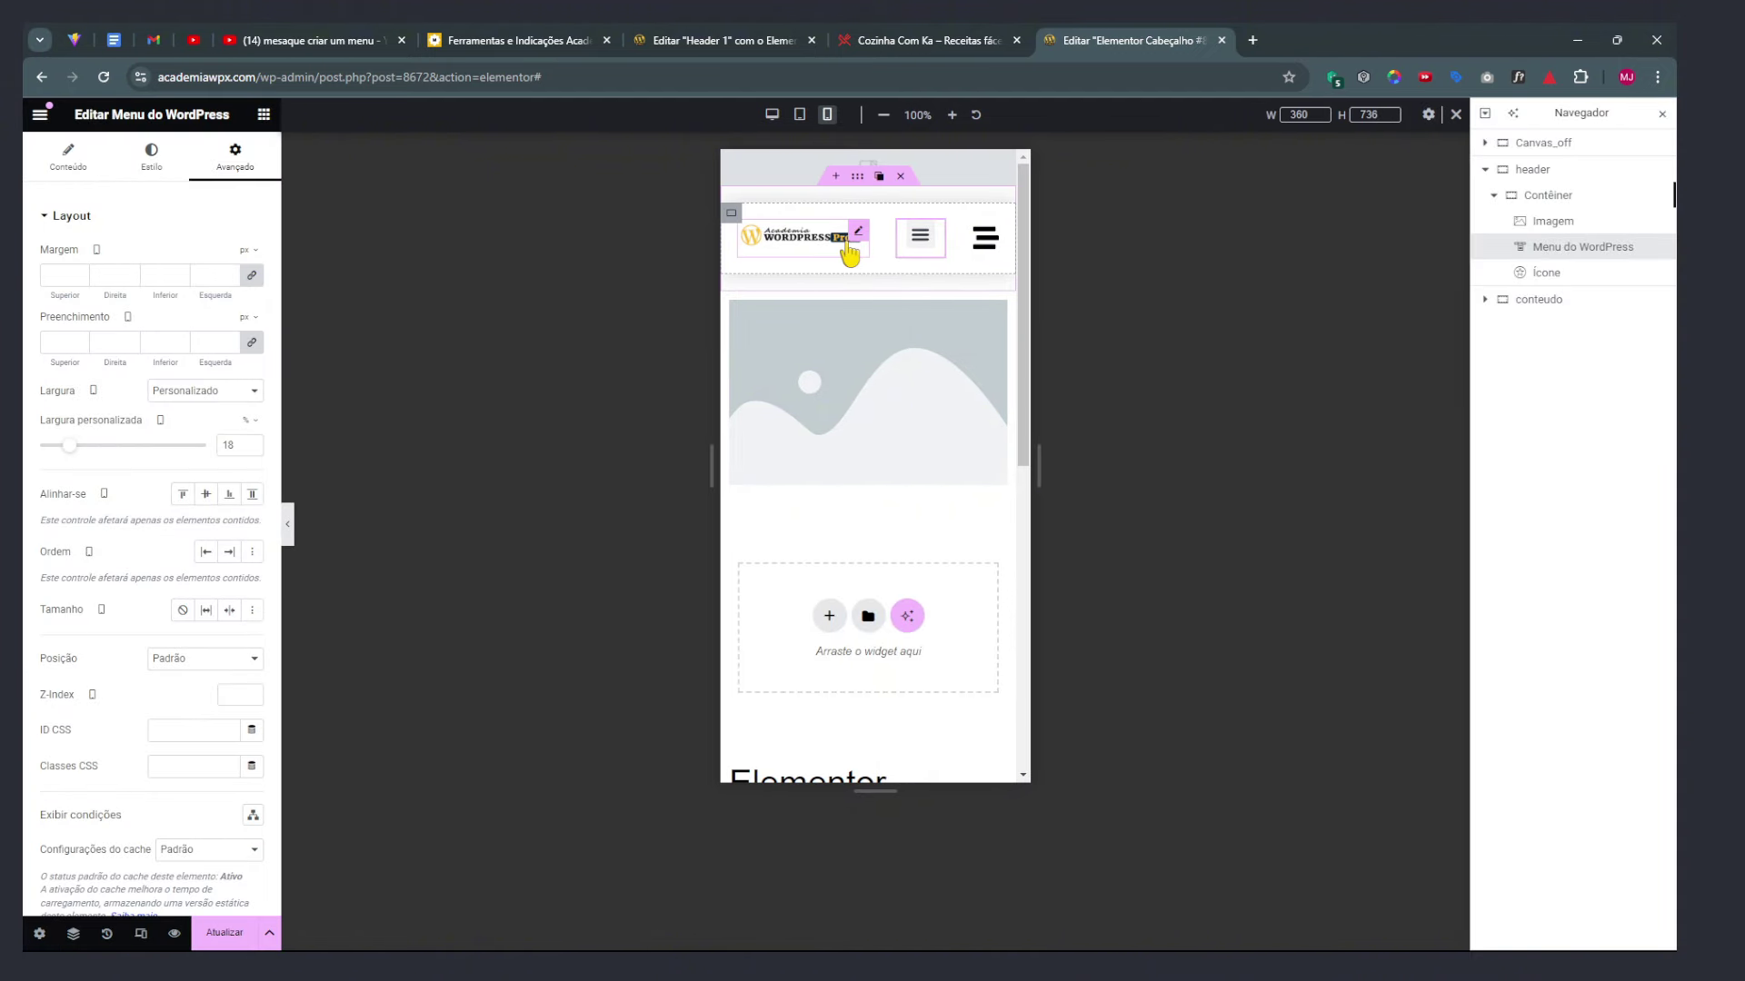
# Set the mobile self-alignment of both the logo image and the WordPress menu widget to center
pyautogui.click(859, 233)
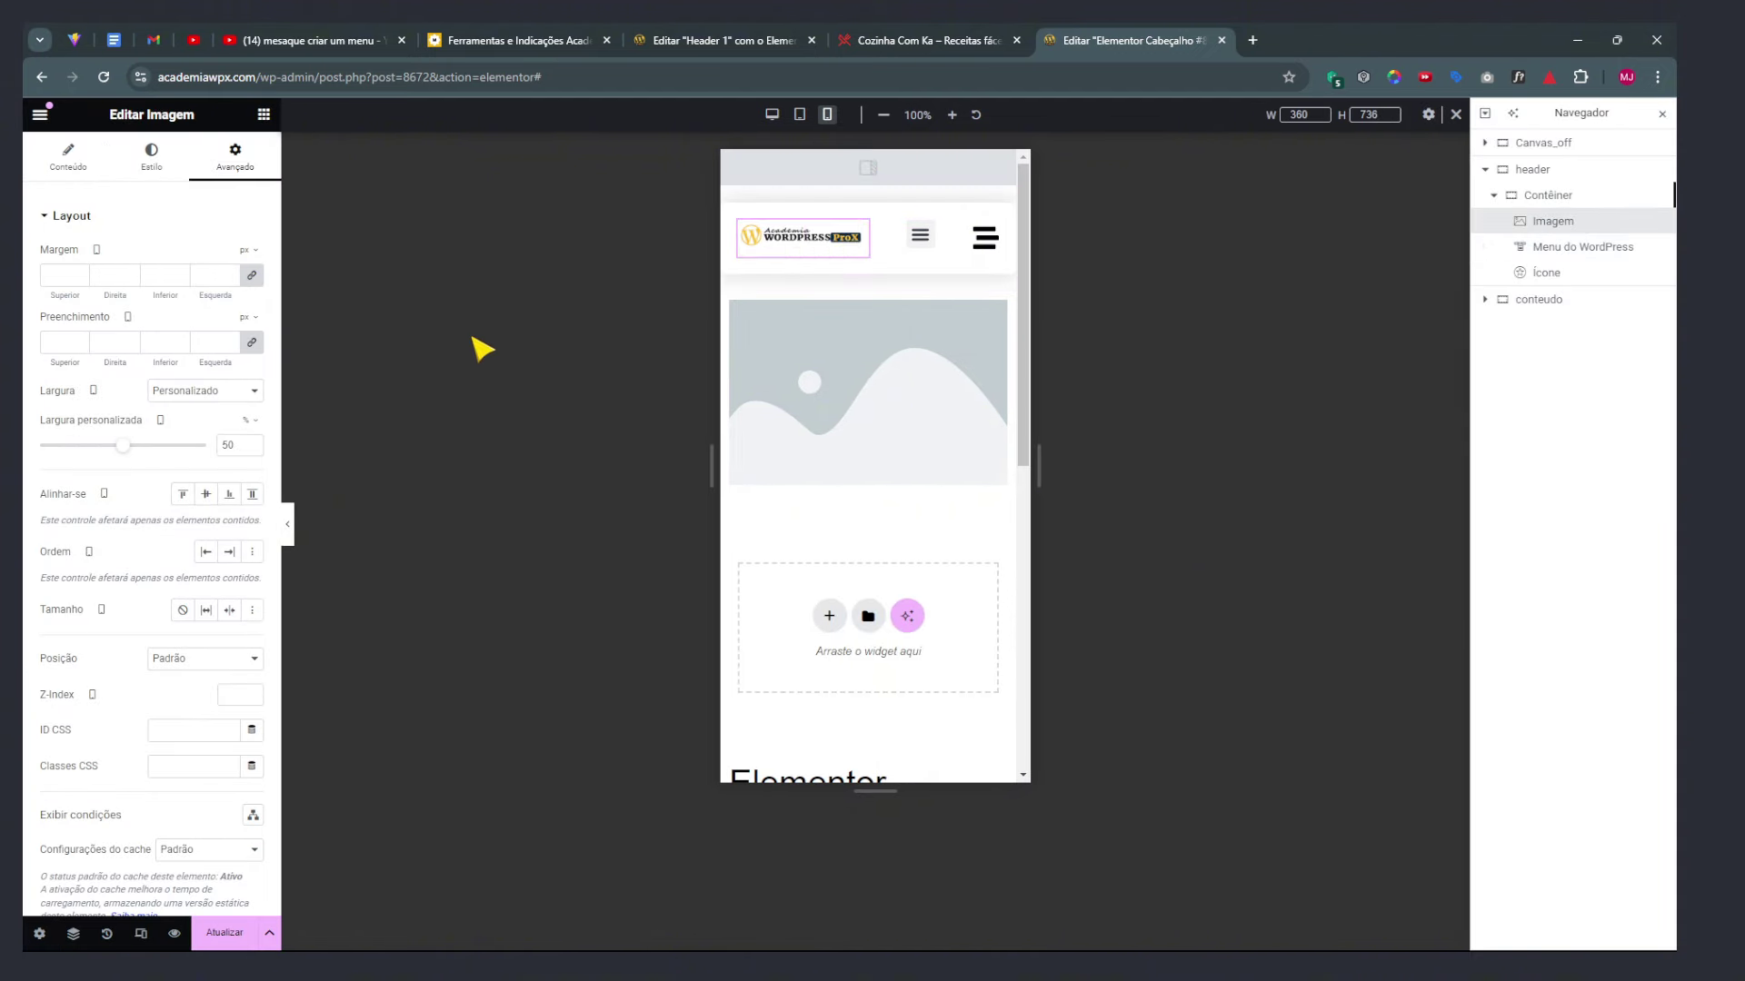
pyautogui.click(206, 495)
pyautogui.click(920, 229)
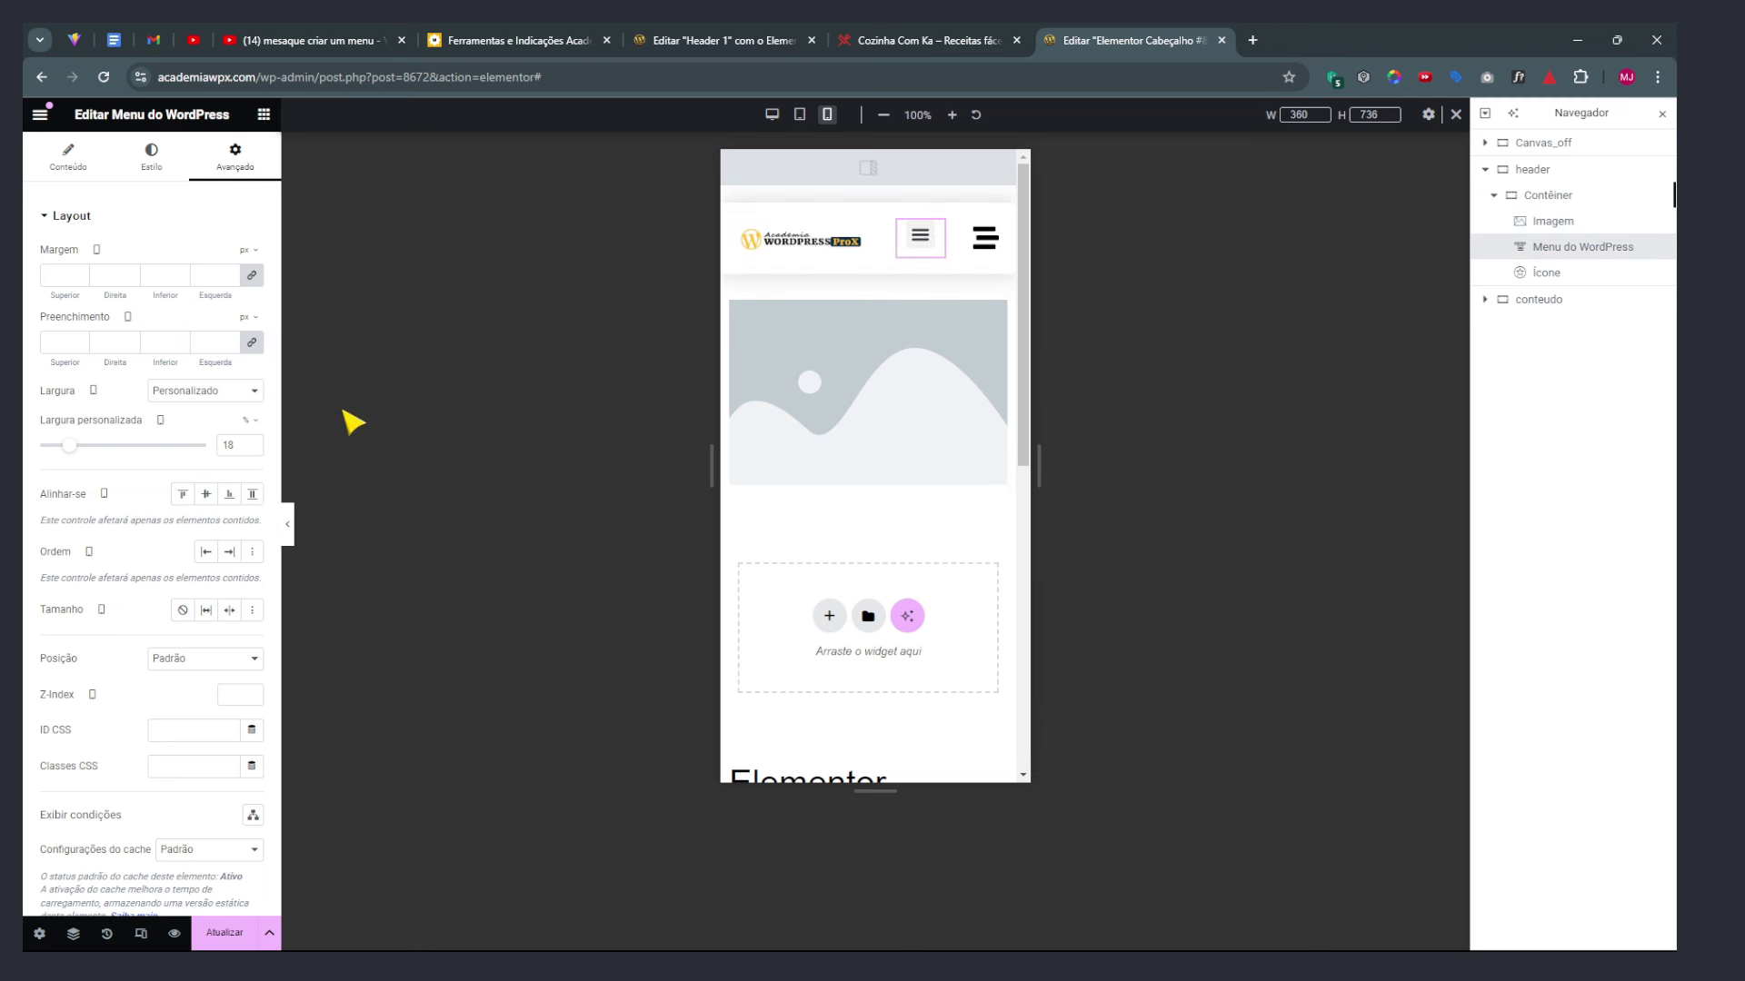
pyautogui.click(206, 495)
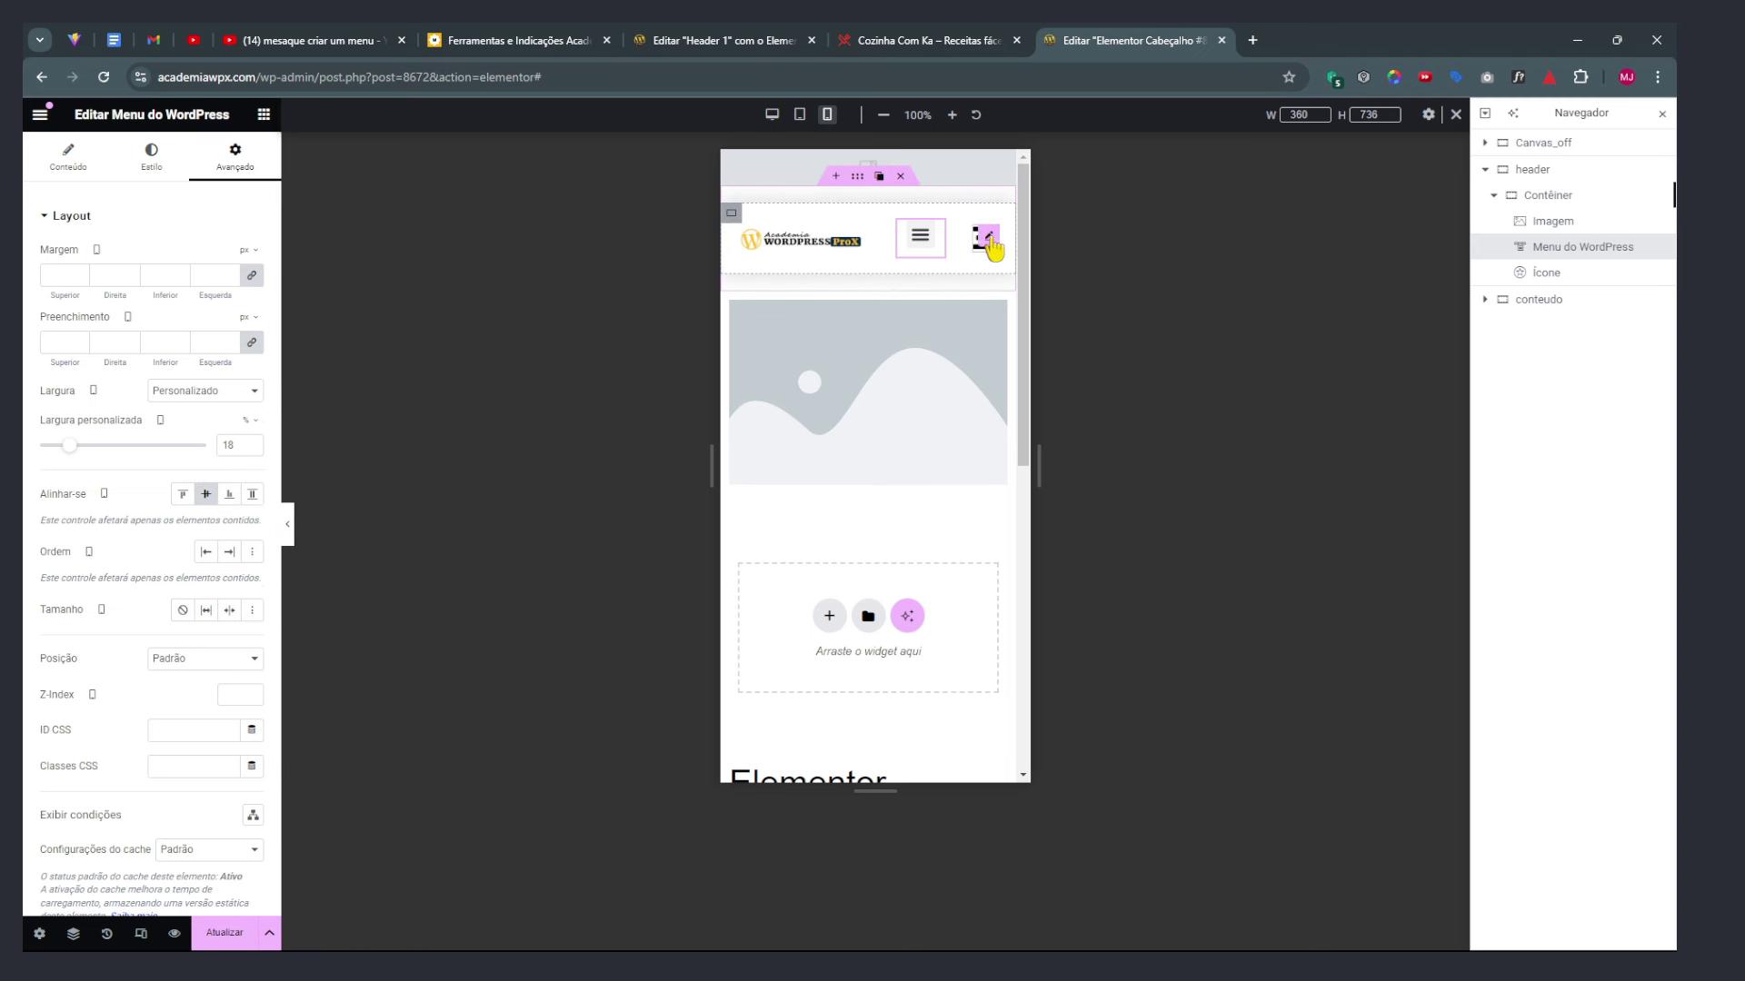
# Set the WordPress menu's dropdown distance to 0 px on mobile and test its hamburger toggle in the clean preview
pyautogui.click(151, 167)
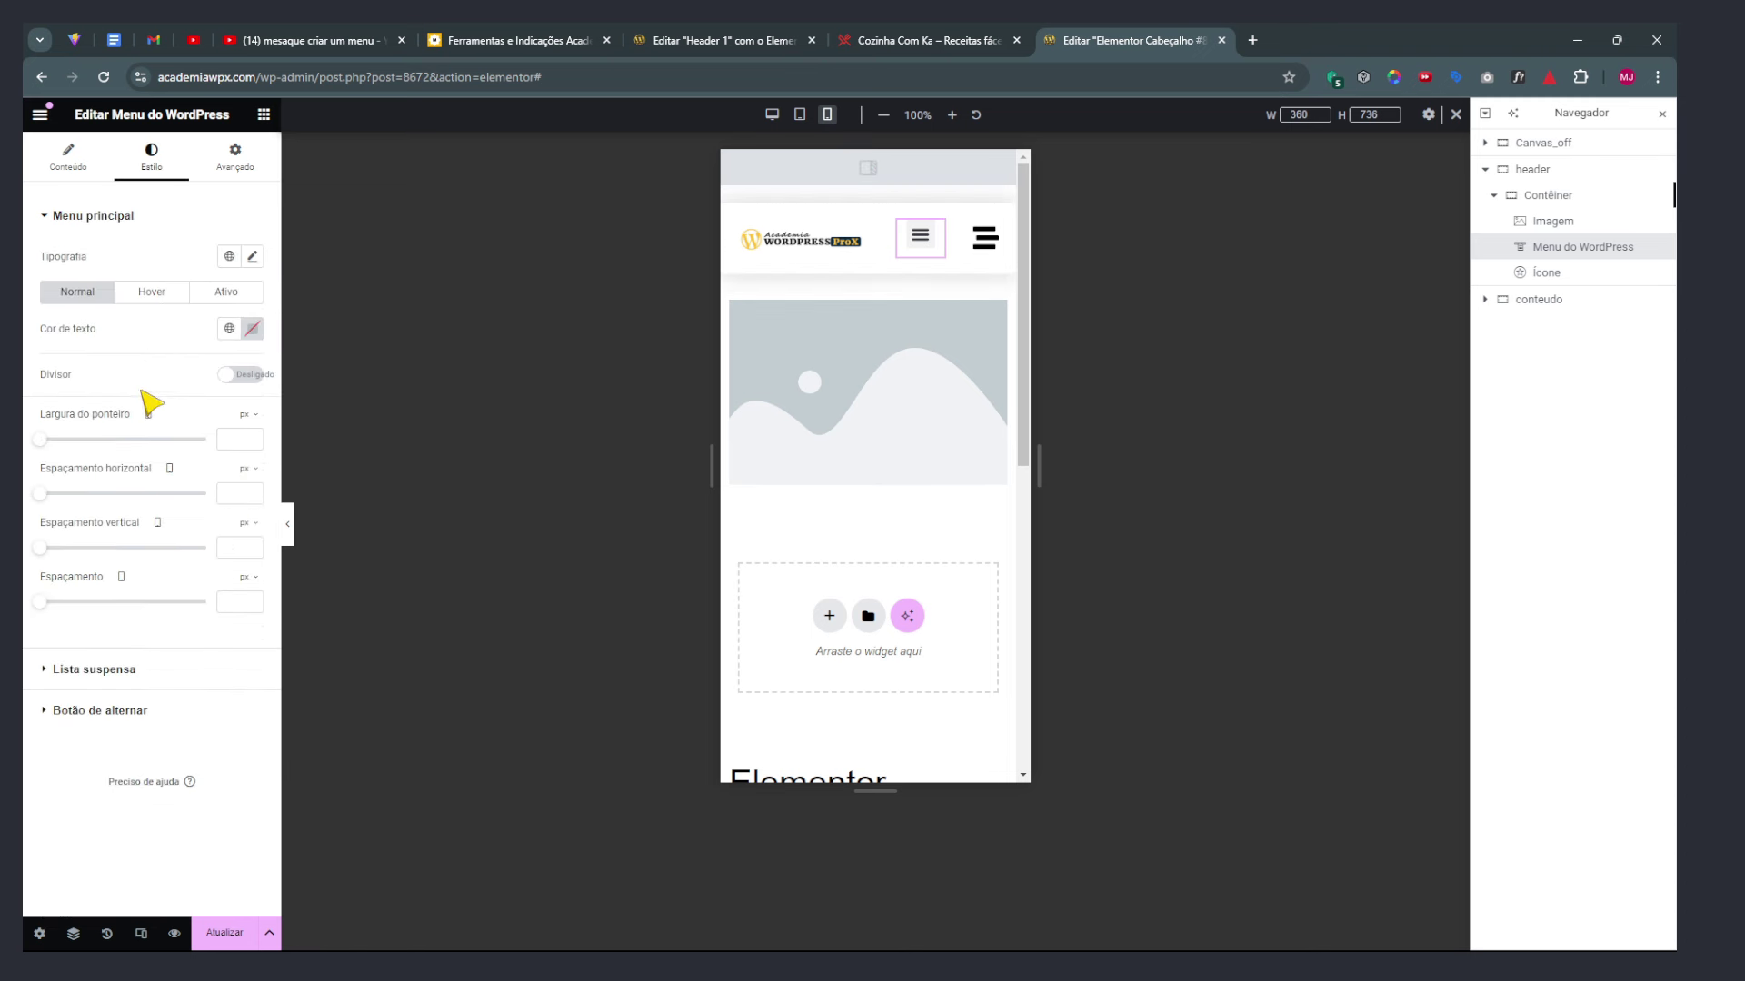
pyautogui.click(97, 669)
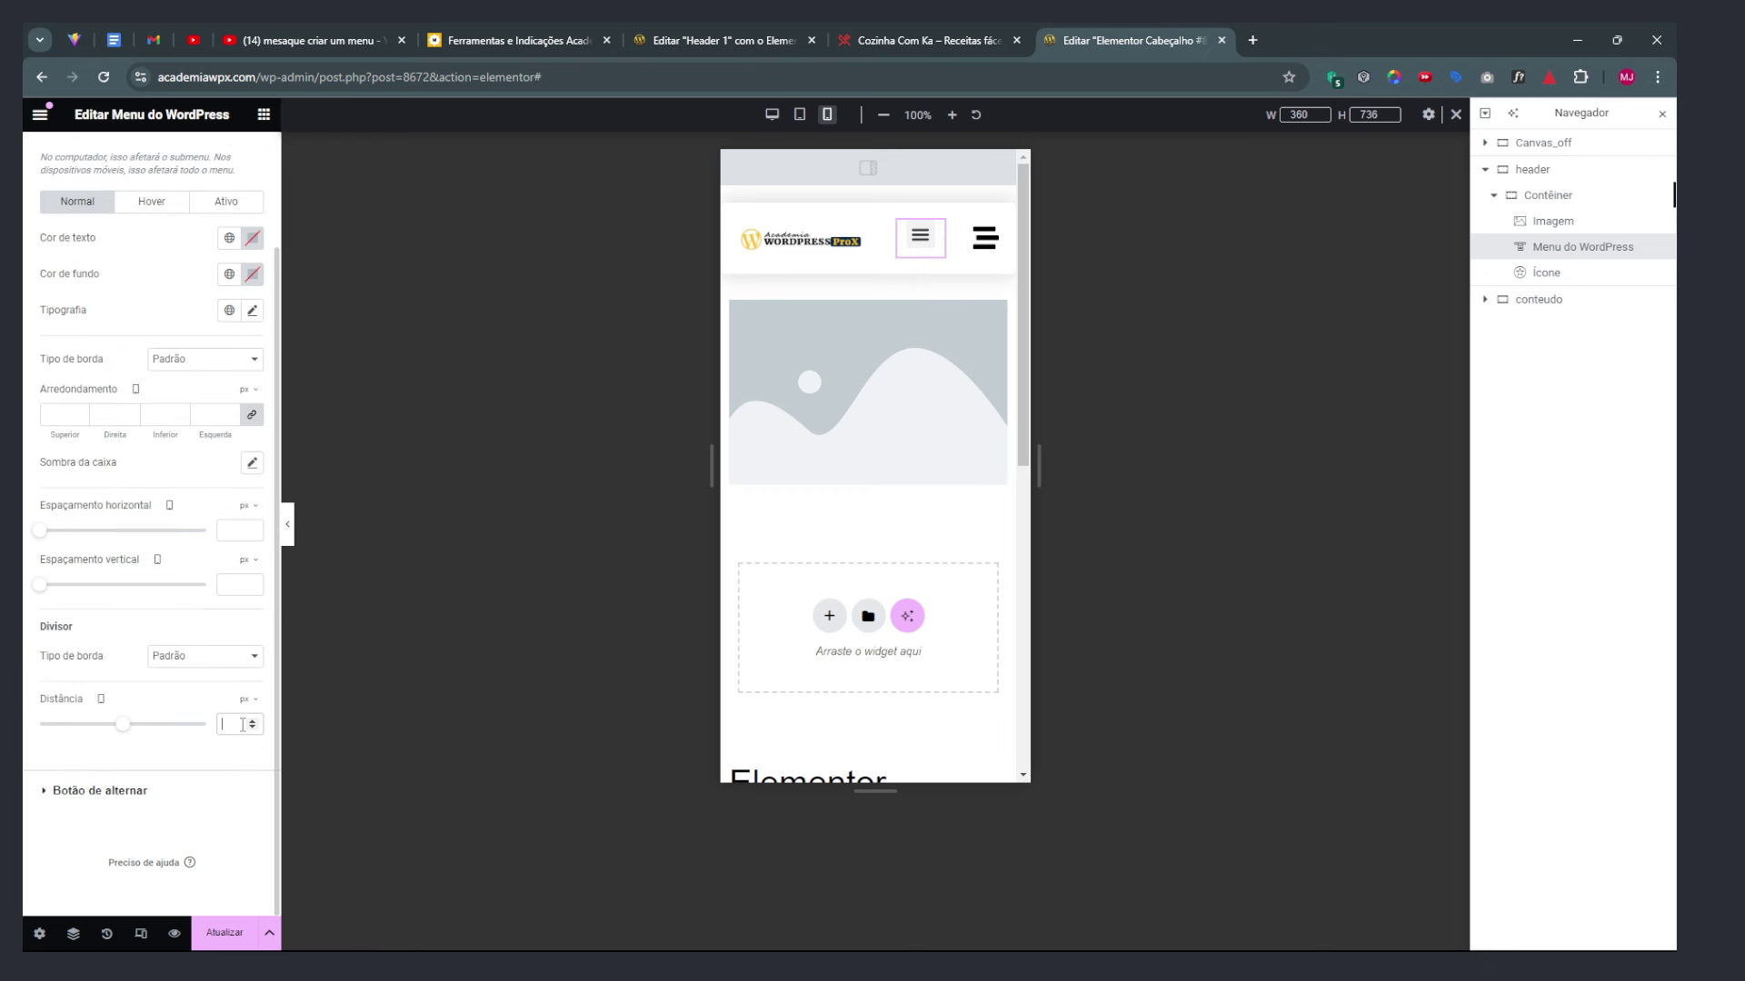
pyautogui.write('0')
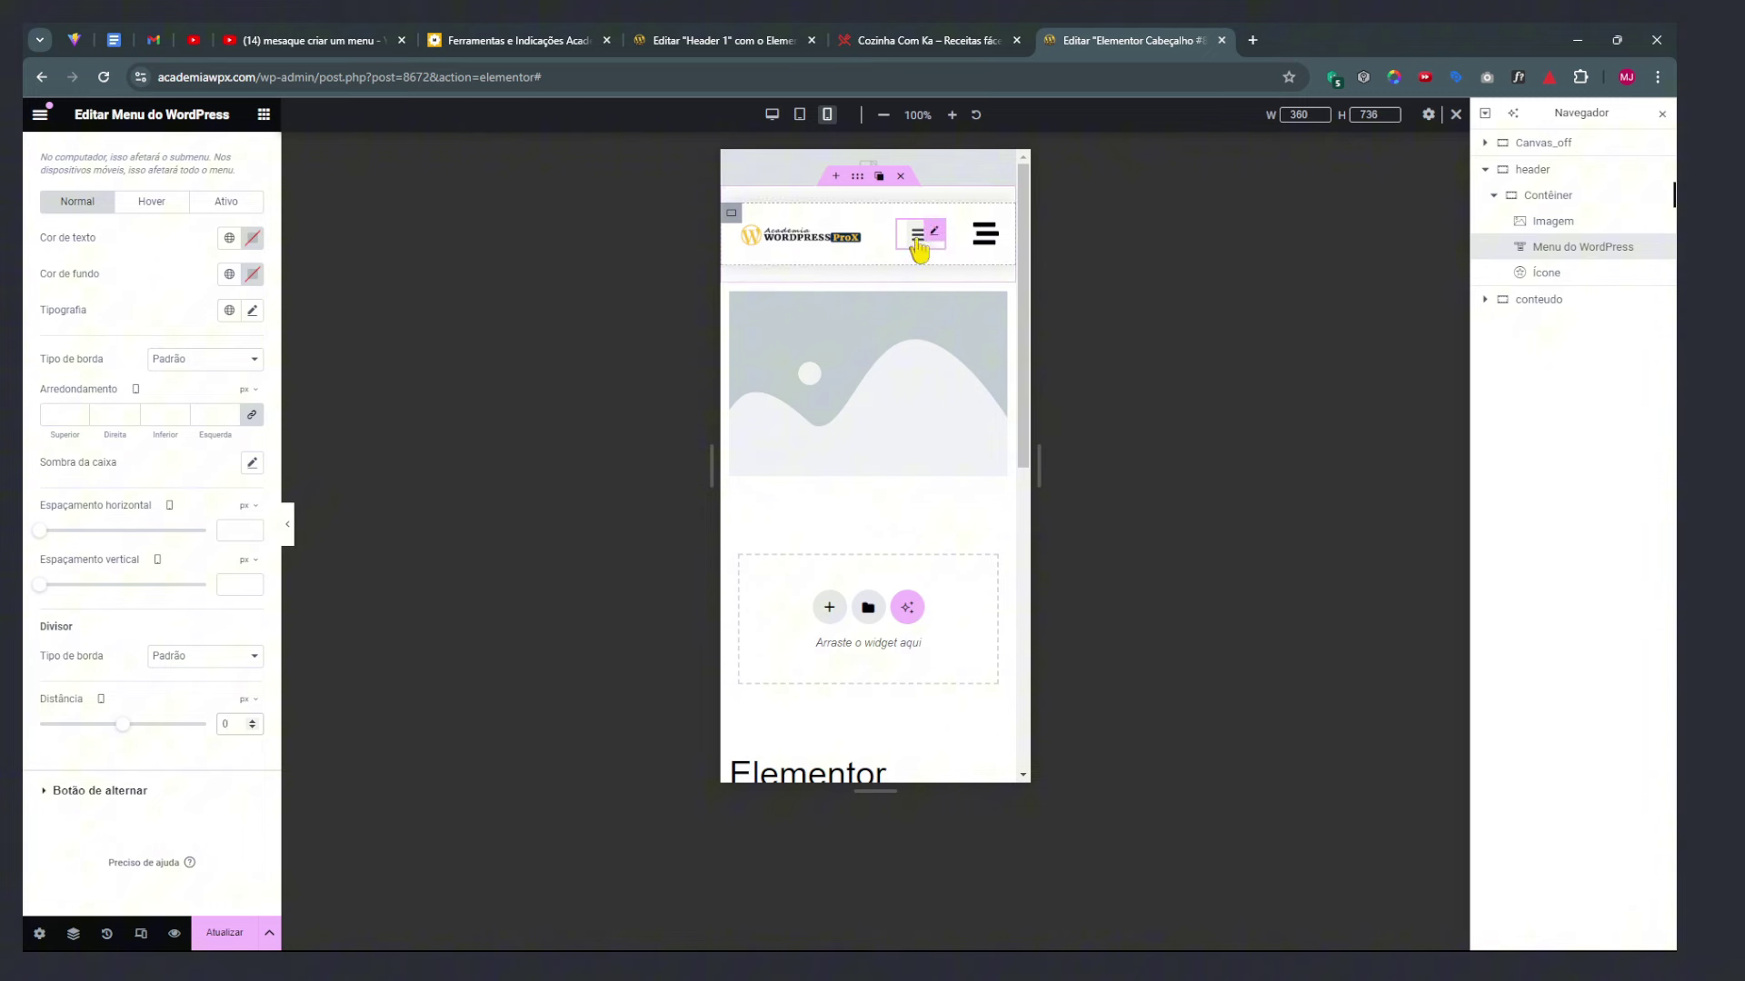
pyautogui.click(285, 525)
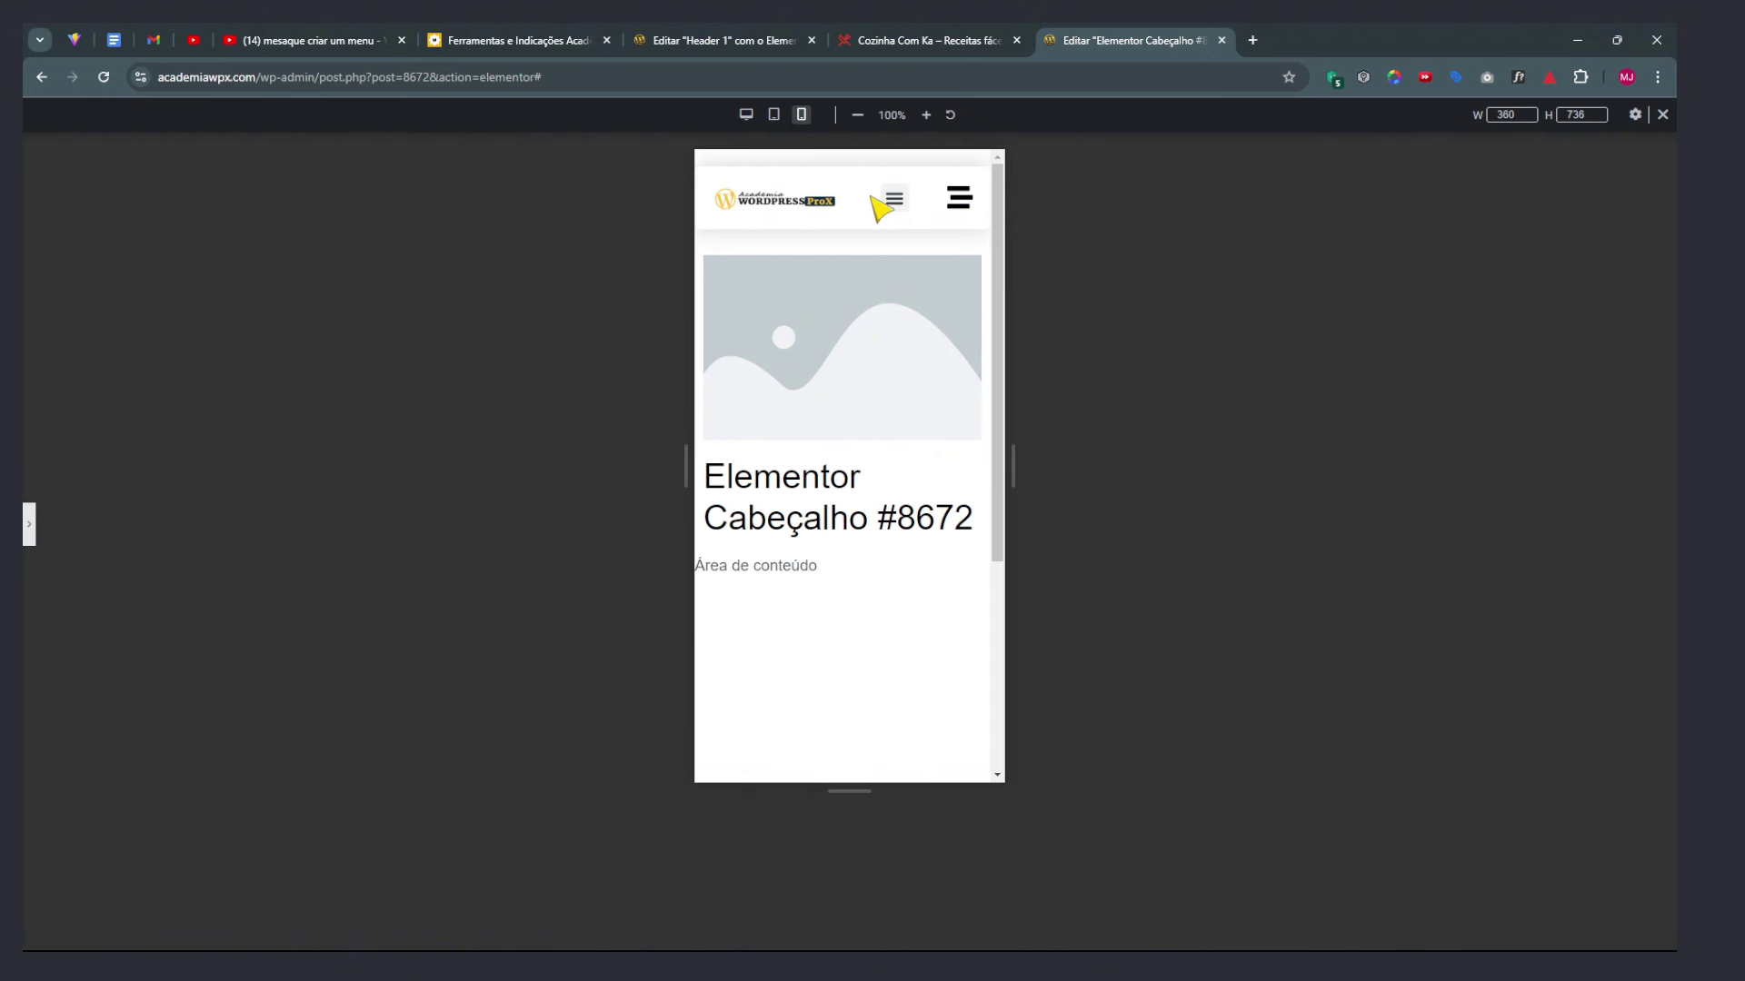
pyautogui.click(902, 202)
pyautogui.click(898, 196)
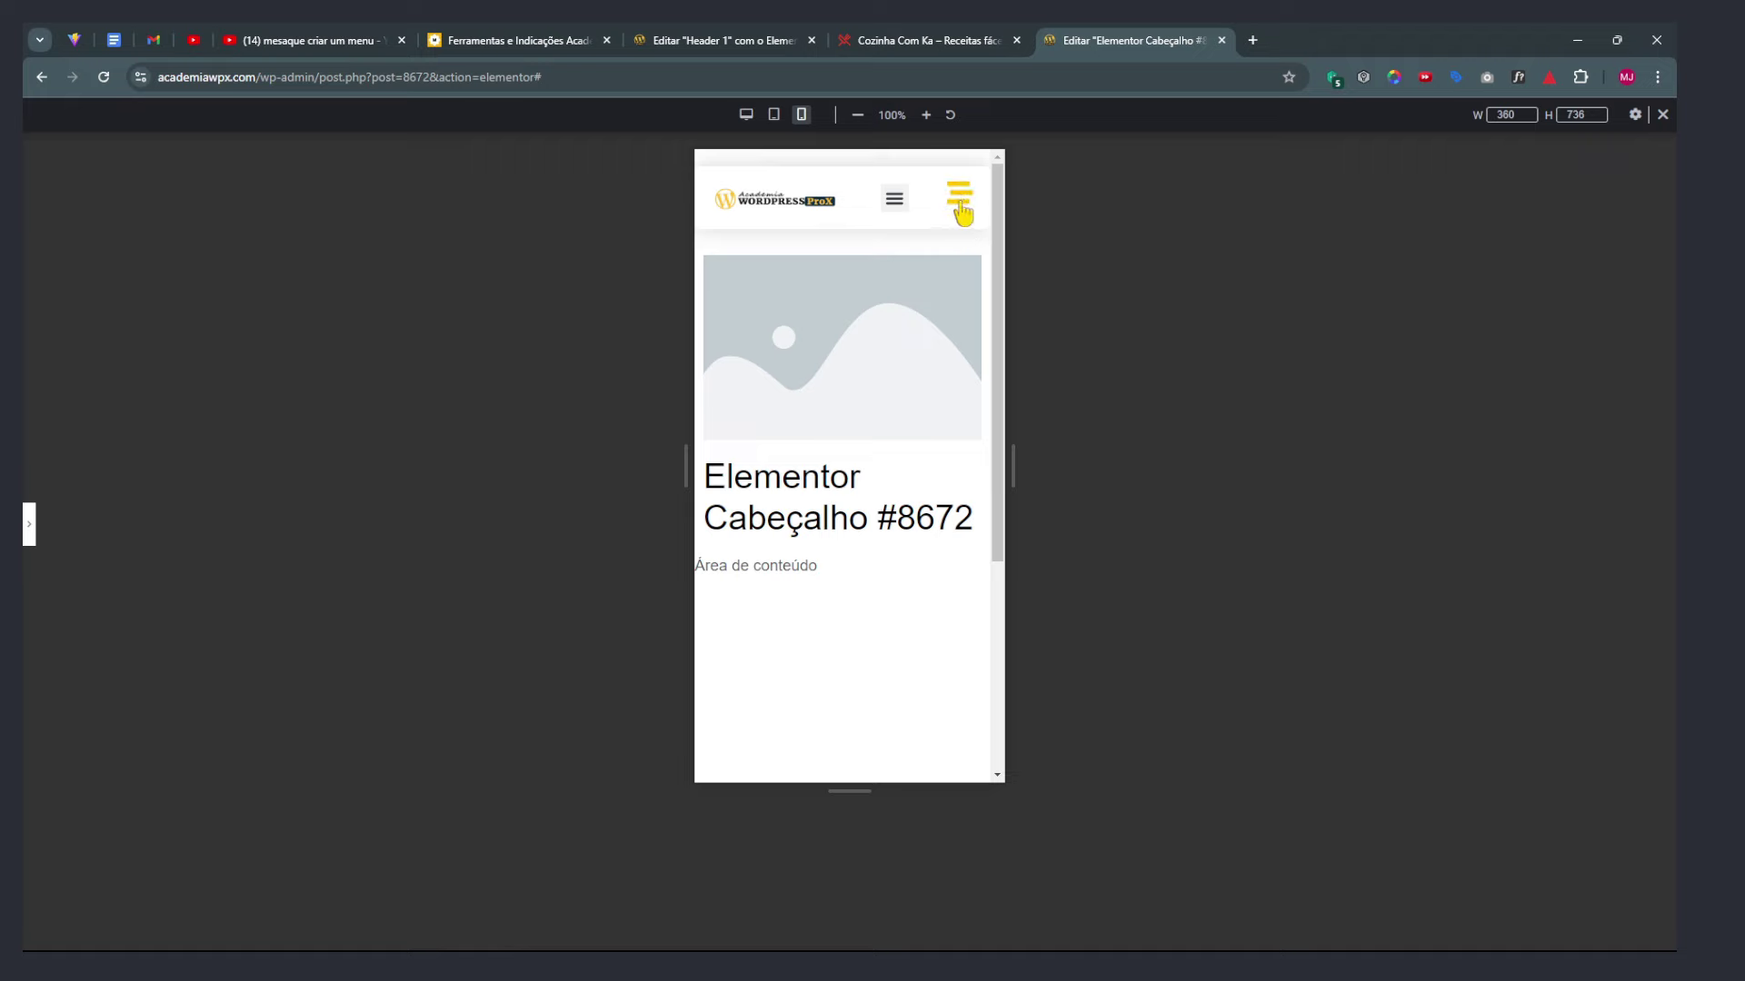
pyautogui.click(30, 525)
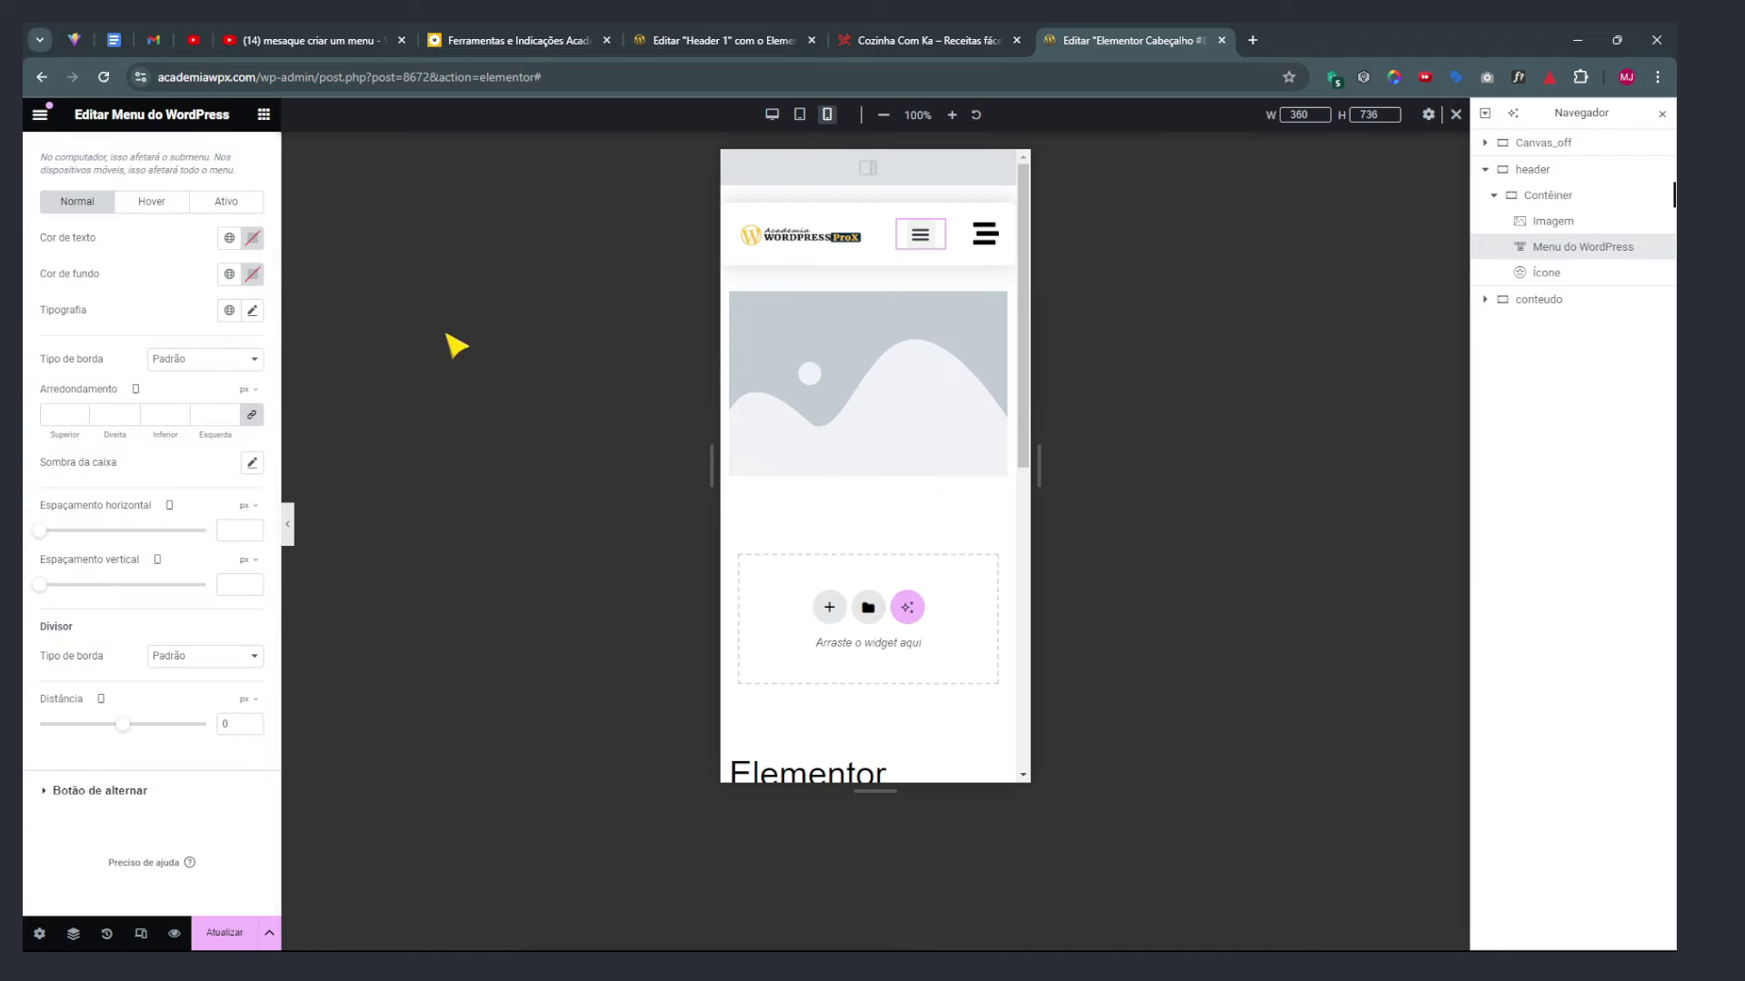
# Enable the Largura total option for the menu's mobile dropdown and try its hamburger toggle
pyautogui.scroll(3, 55, 182)
pyautogui.click(73, 159)
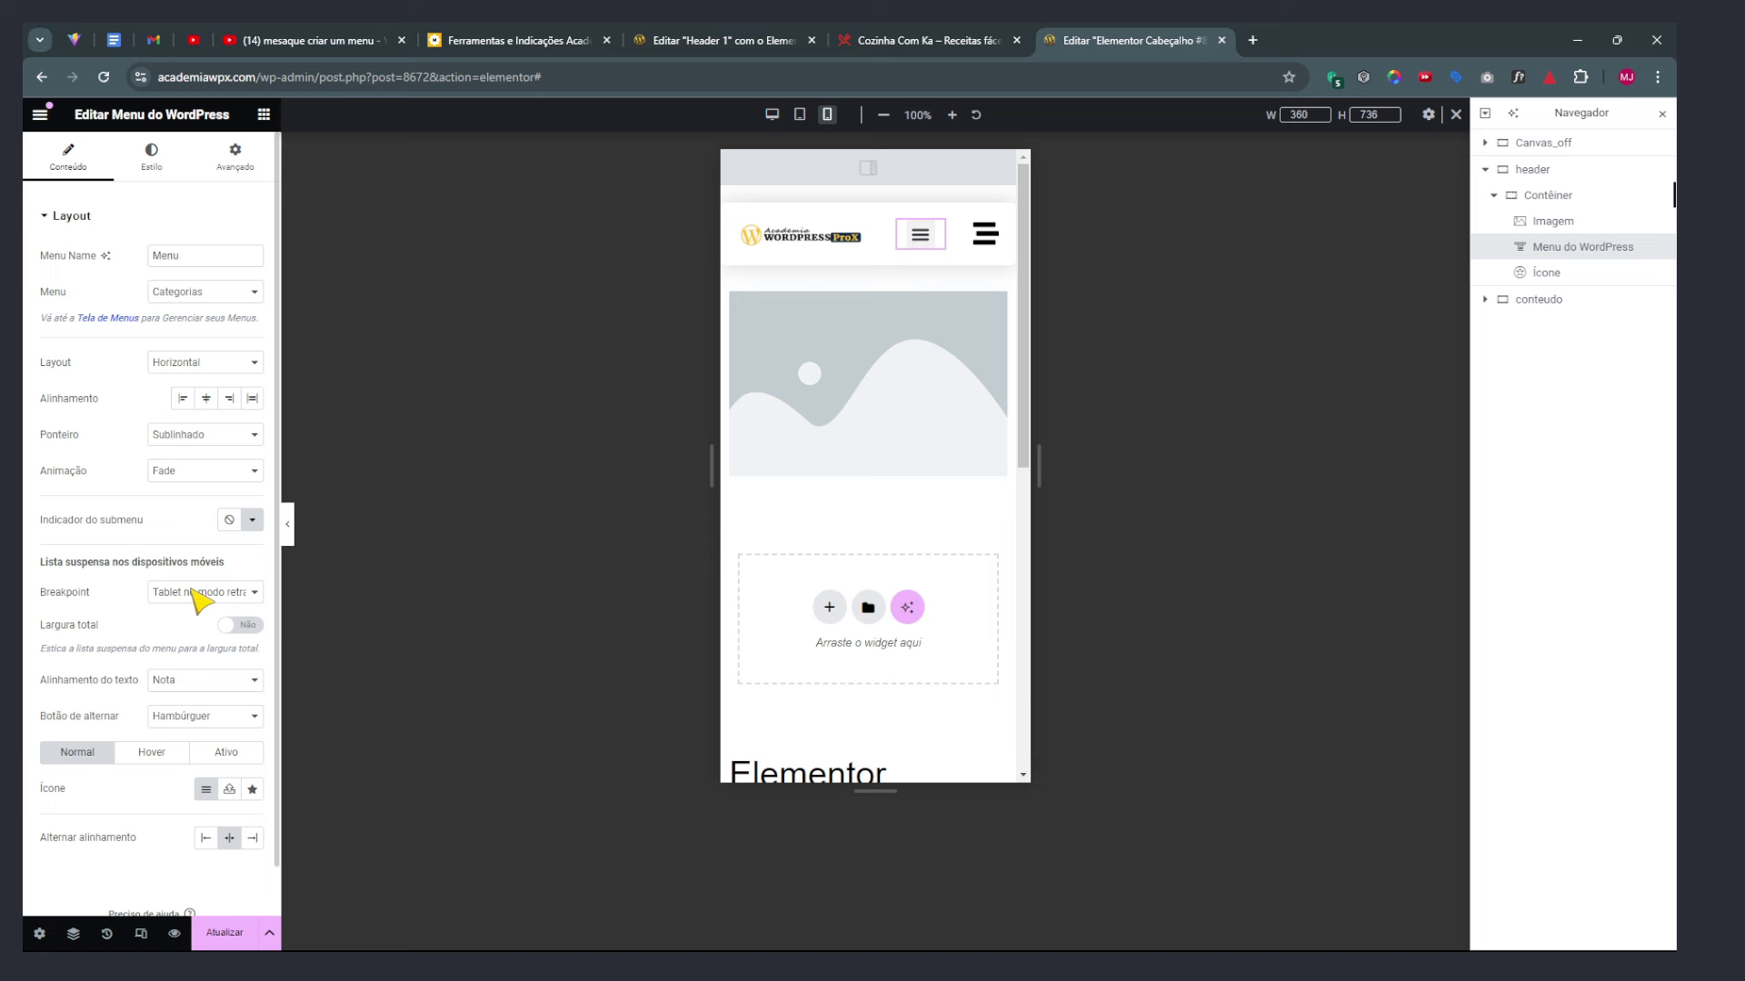
pyautogui.click(238, 627)
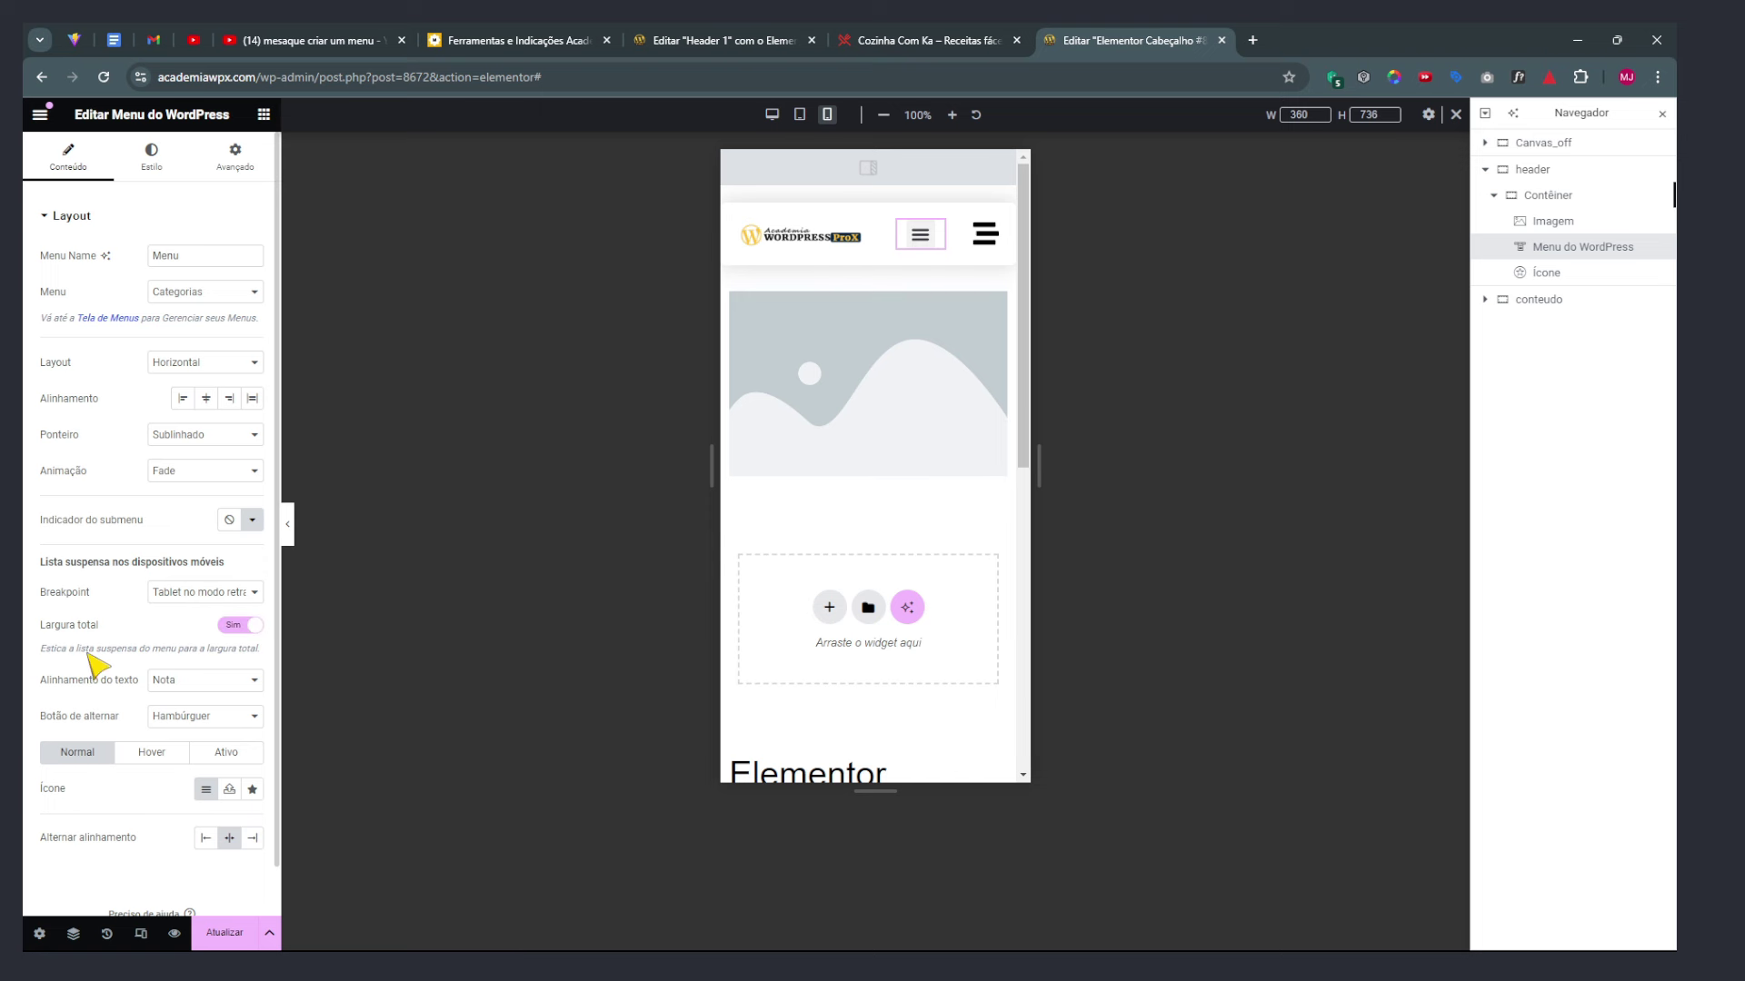
pyautogui.click(918, 239)
pyautogui.click(919, 238)
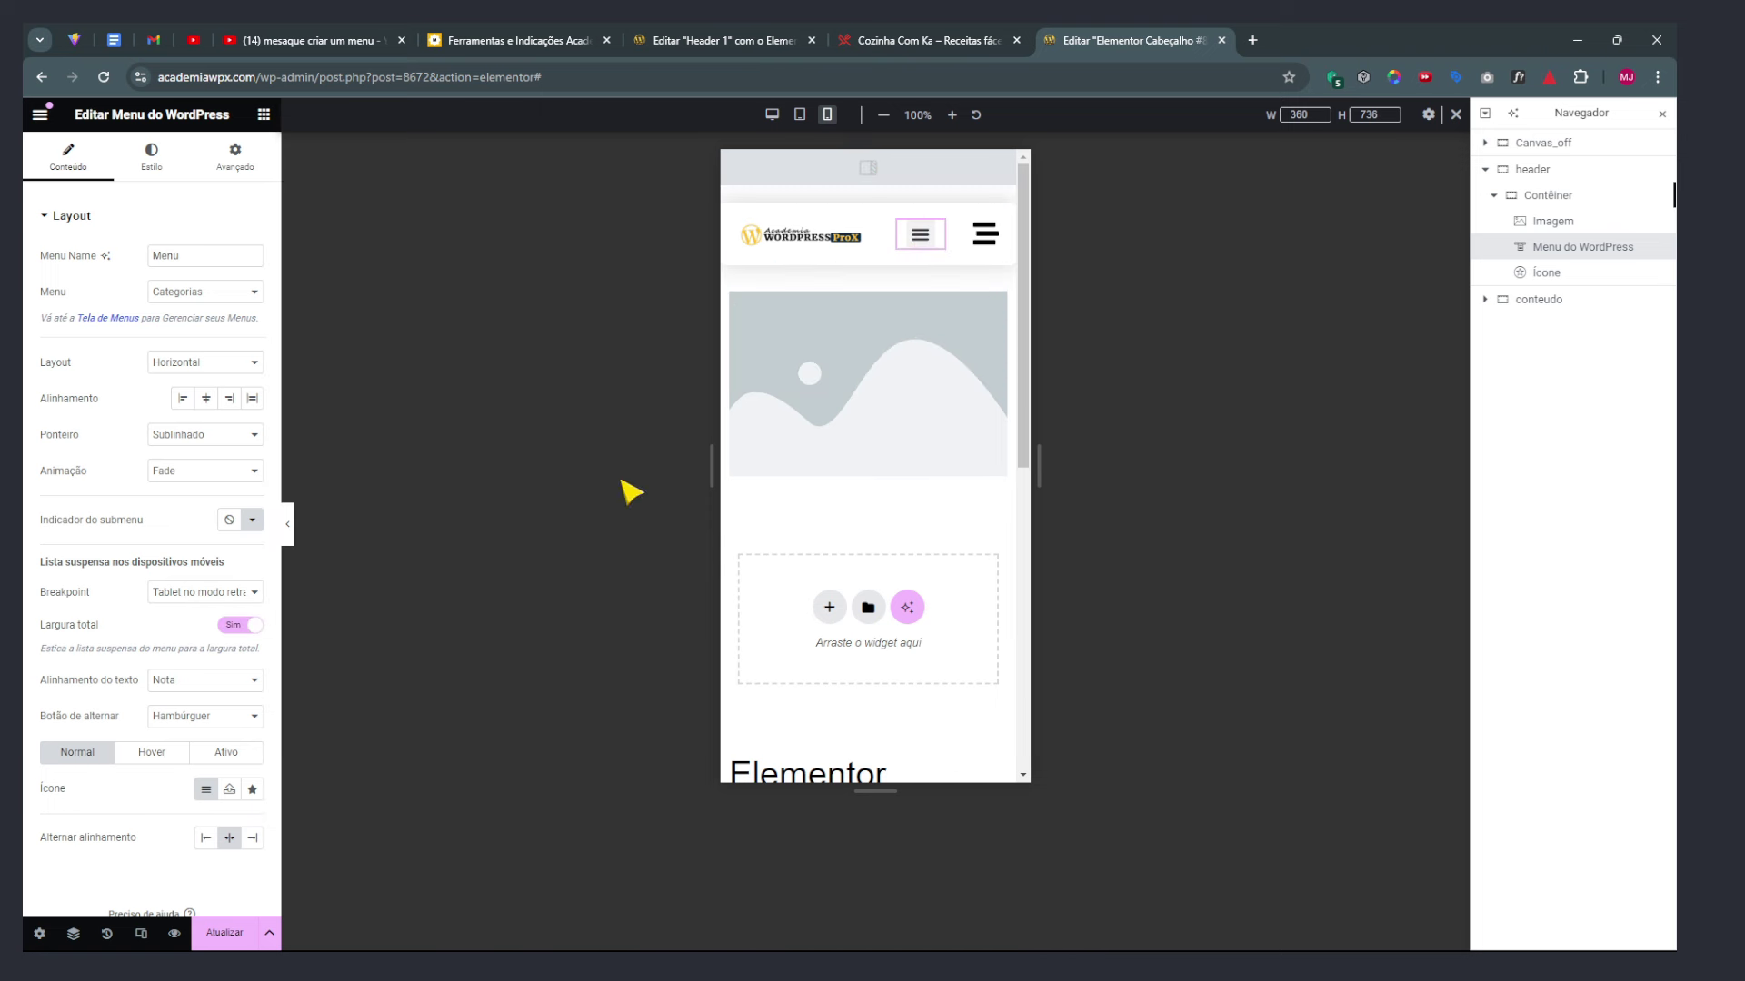
# Preview the mobile header without the editing panels and test opening and closing the off-canvas menu
pyautogui.click(289, 527)
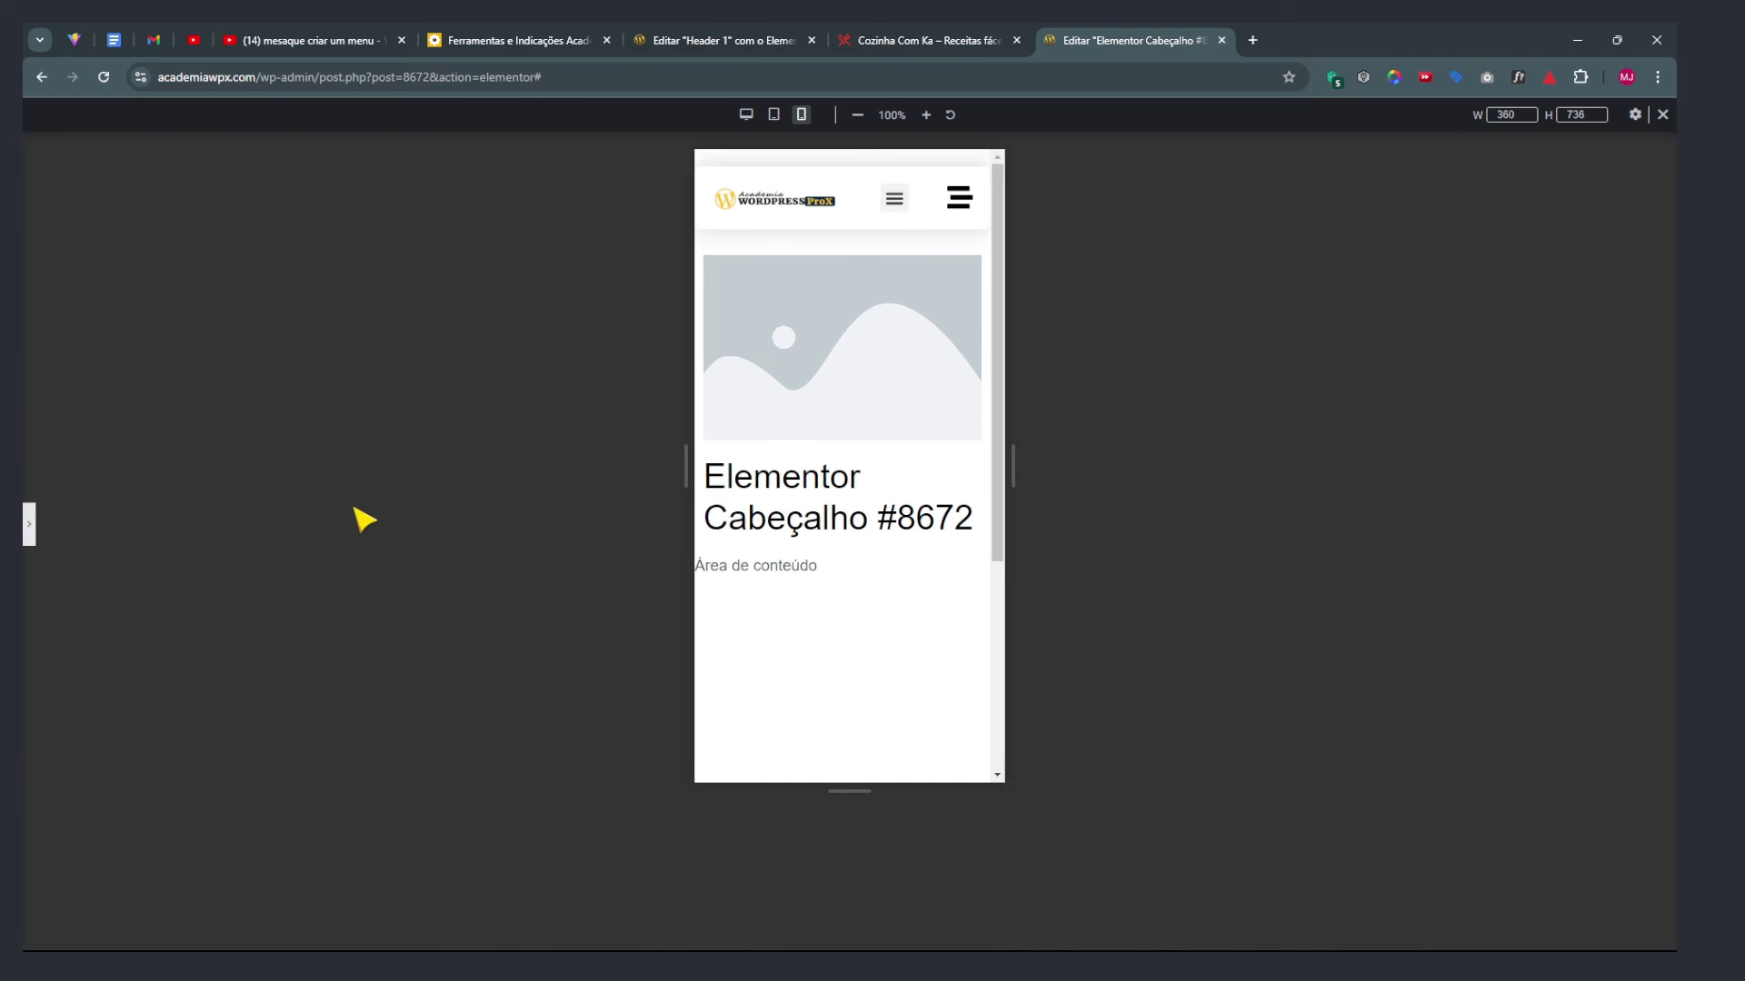
pyautogui.click(958, 196)
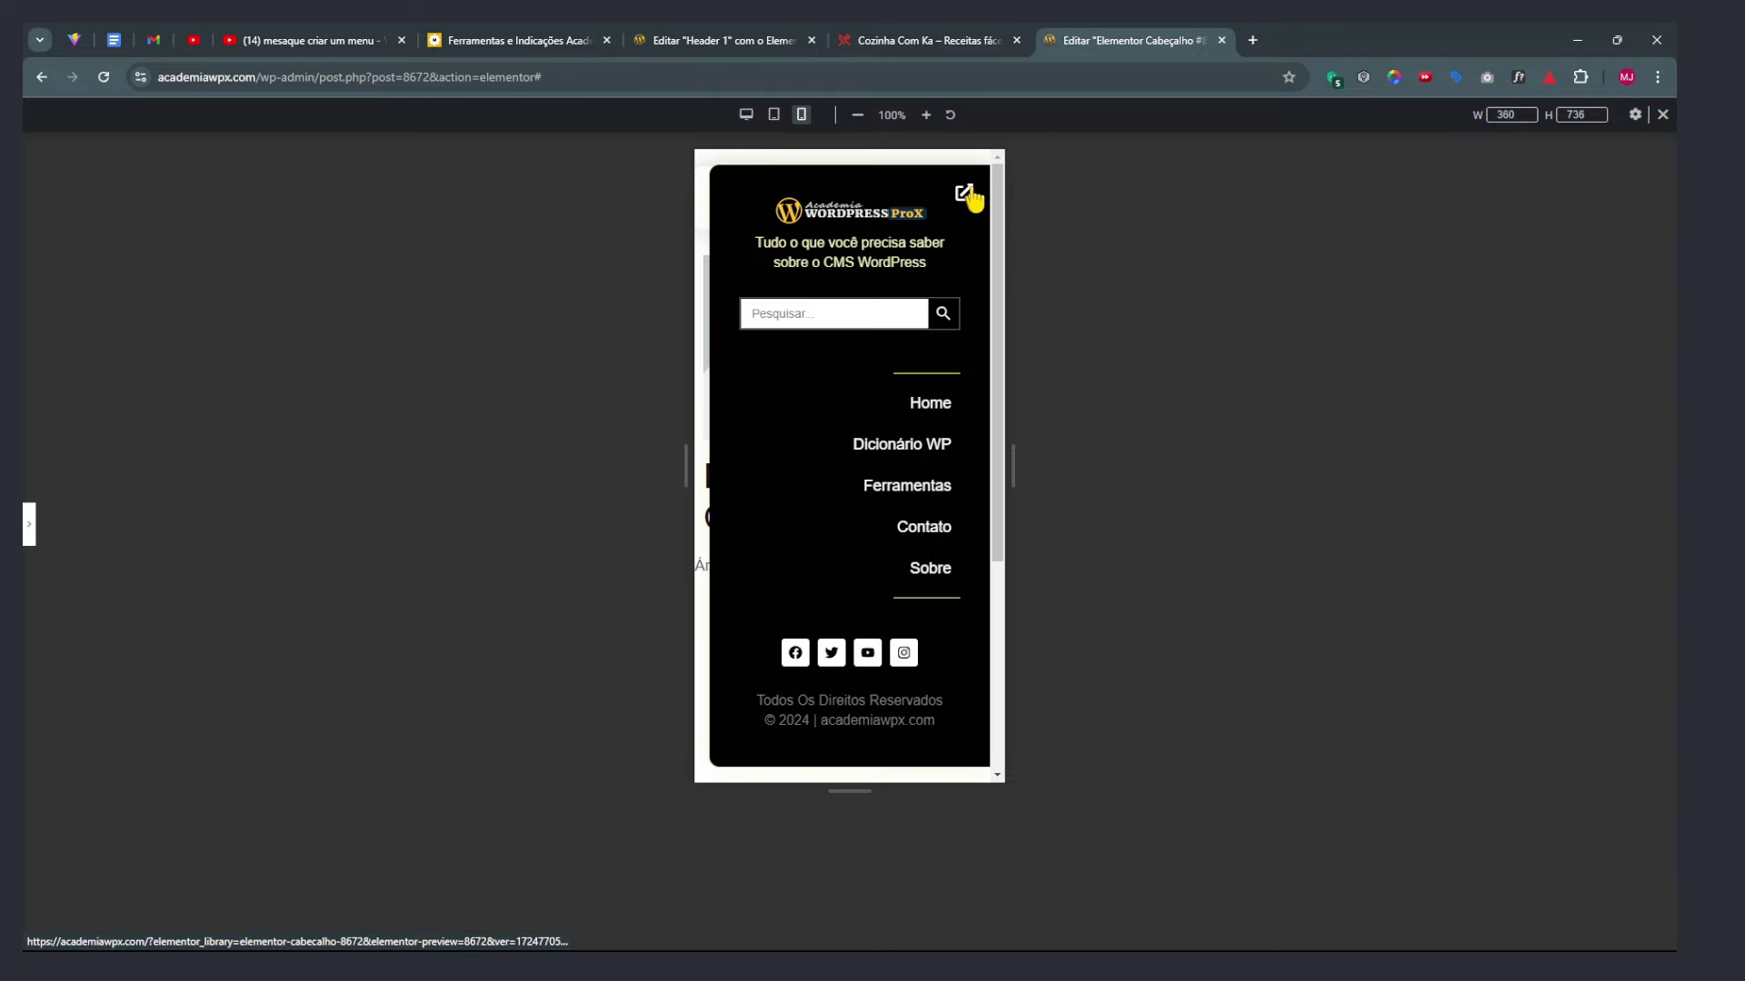
pyautogui.click(966, 193)
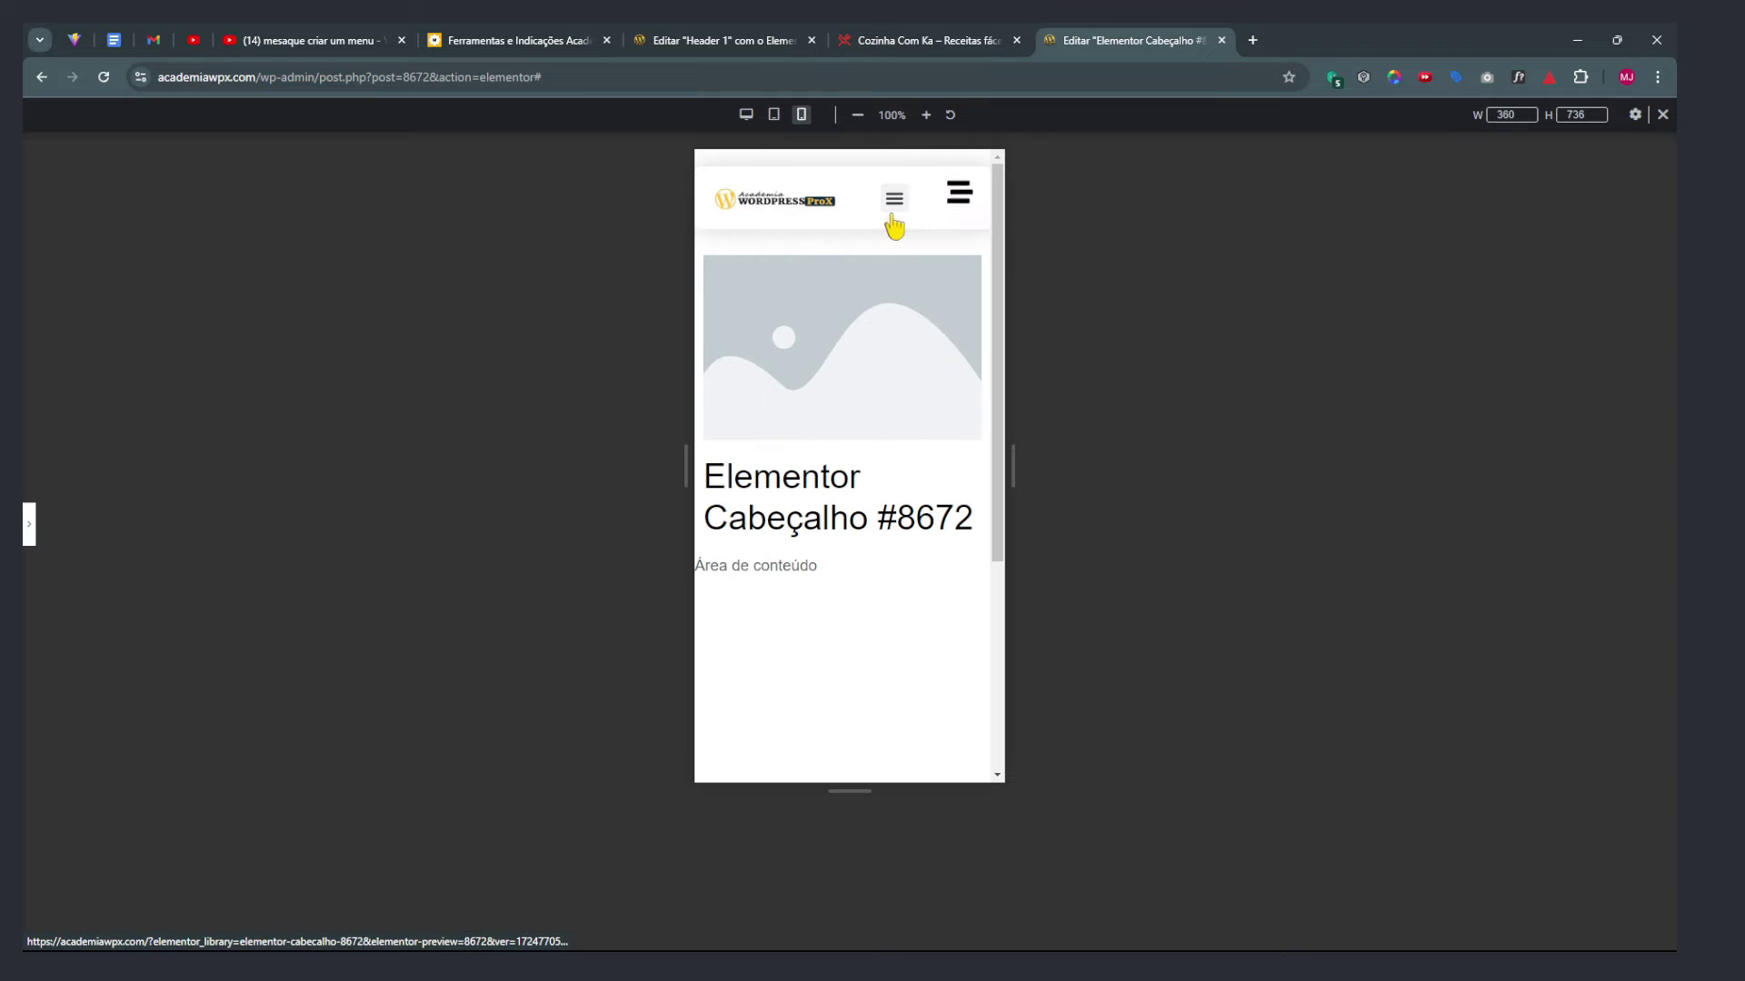
pyautogui.click(30, 524)
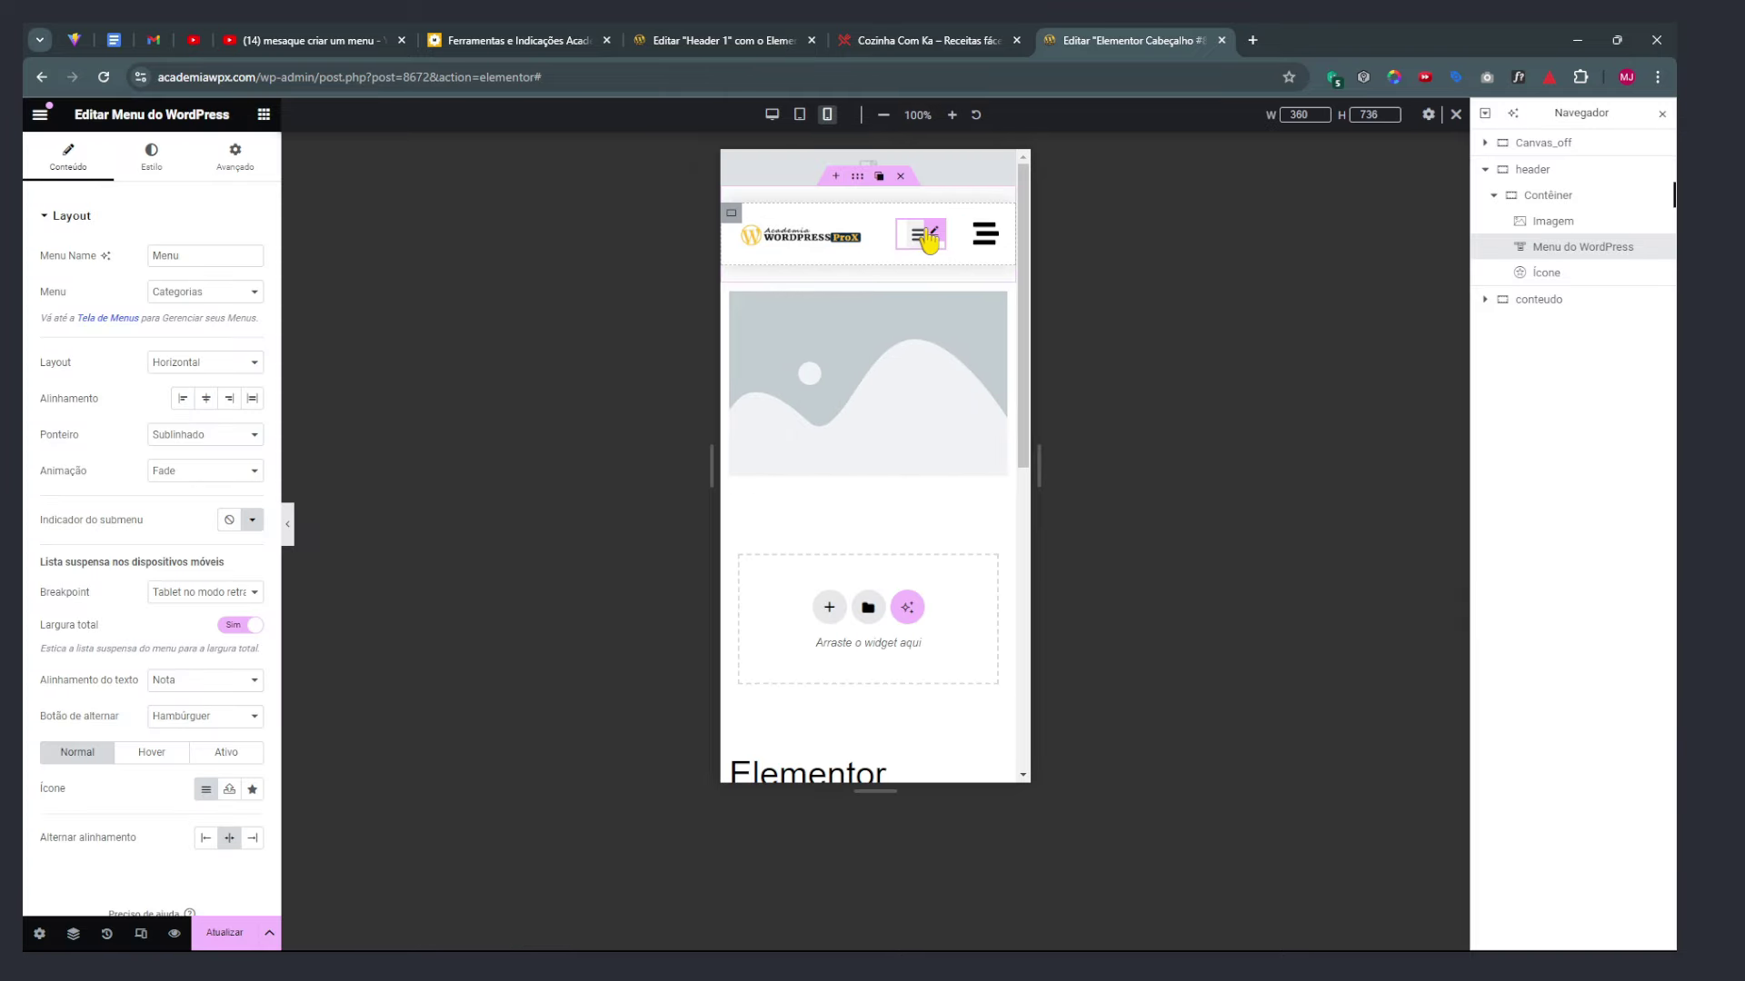
# Hide the WordPress menu widget on portrait tablet and mobile devices, and update the template without display conditions
pyautogui.click(235, 156)
pyautogui.scroll(-5, 164, 623)
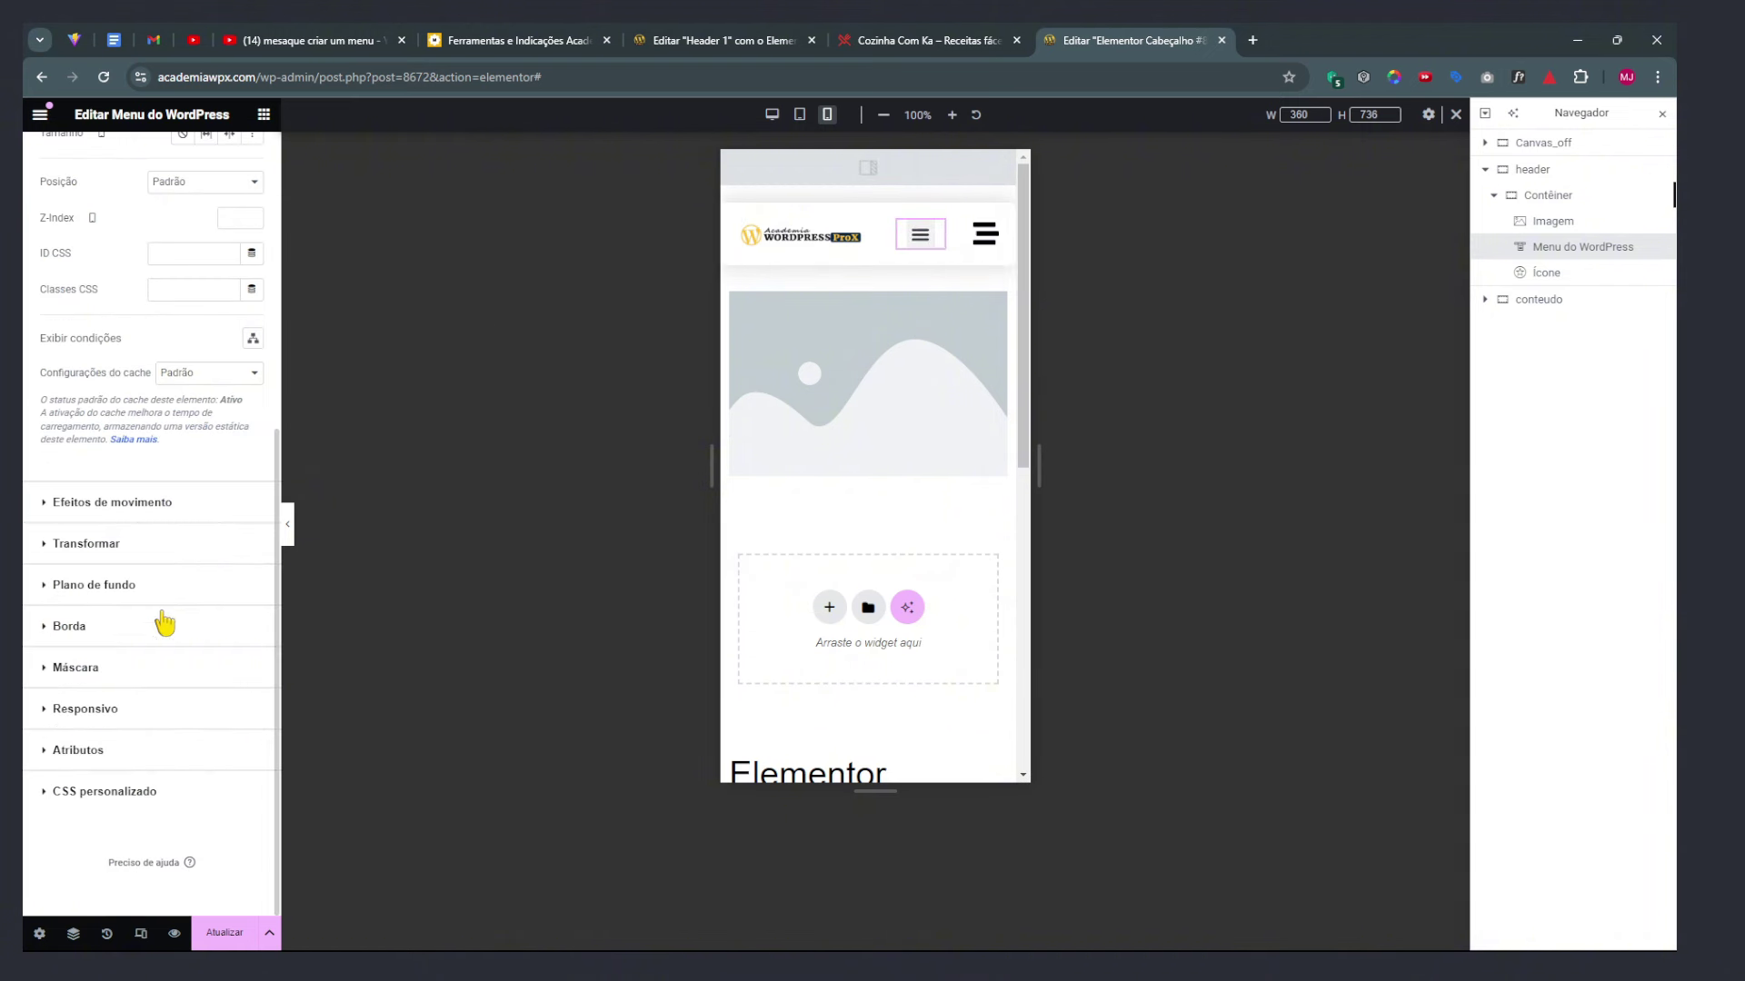
pyautogui.click(85, 709)
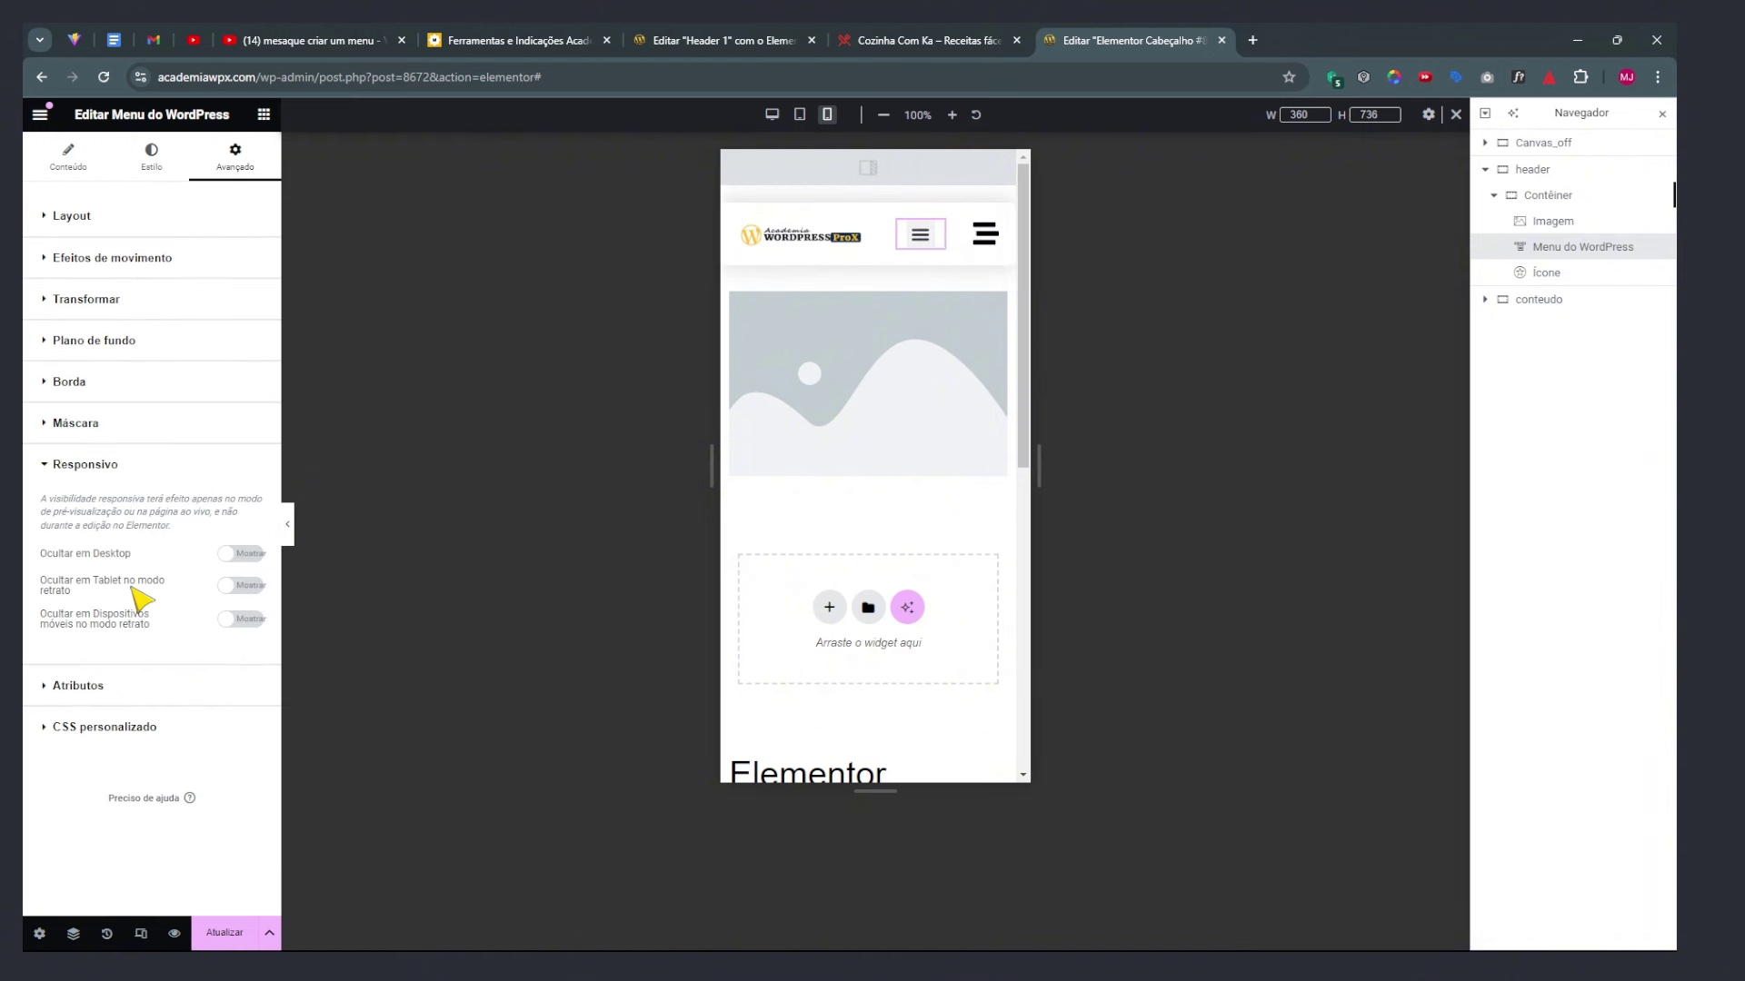
pyautogui.click(241, 584)
pyautogui.click(244, 621)
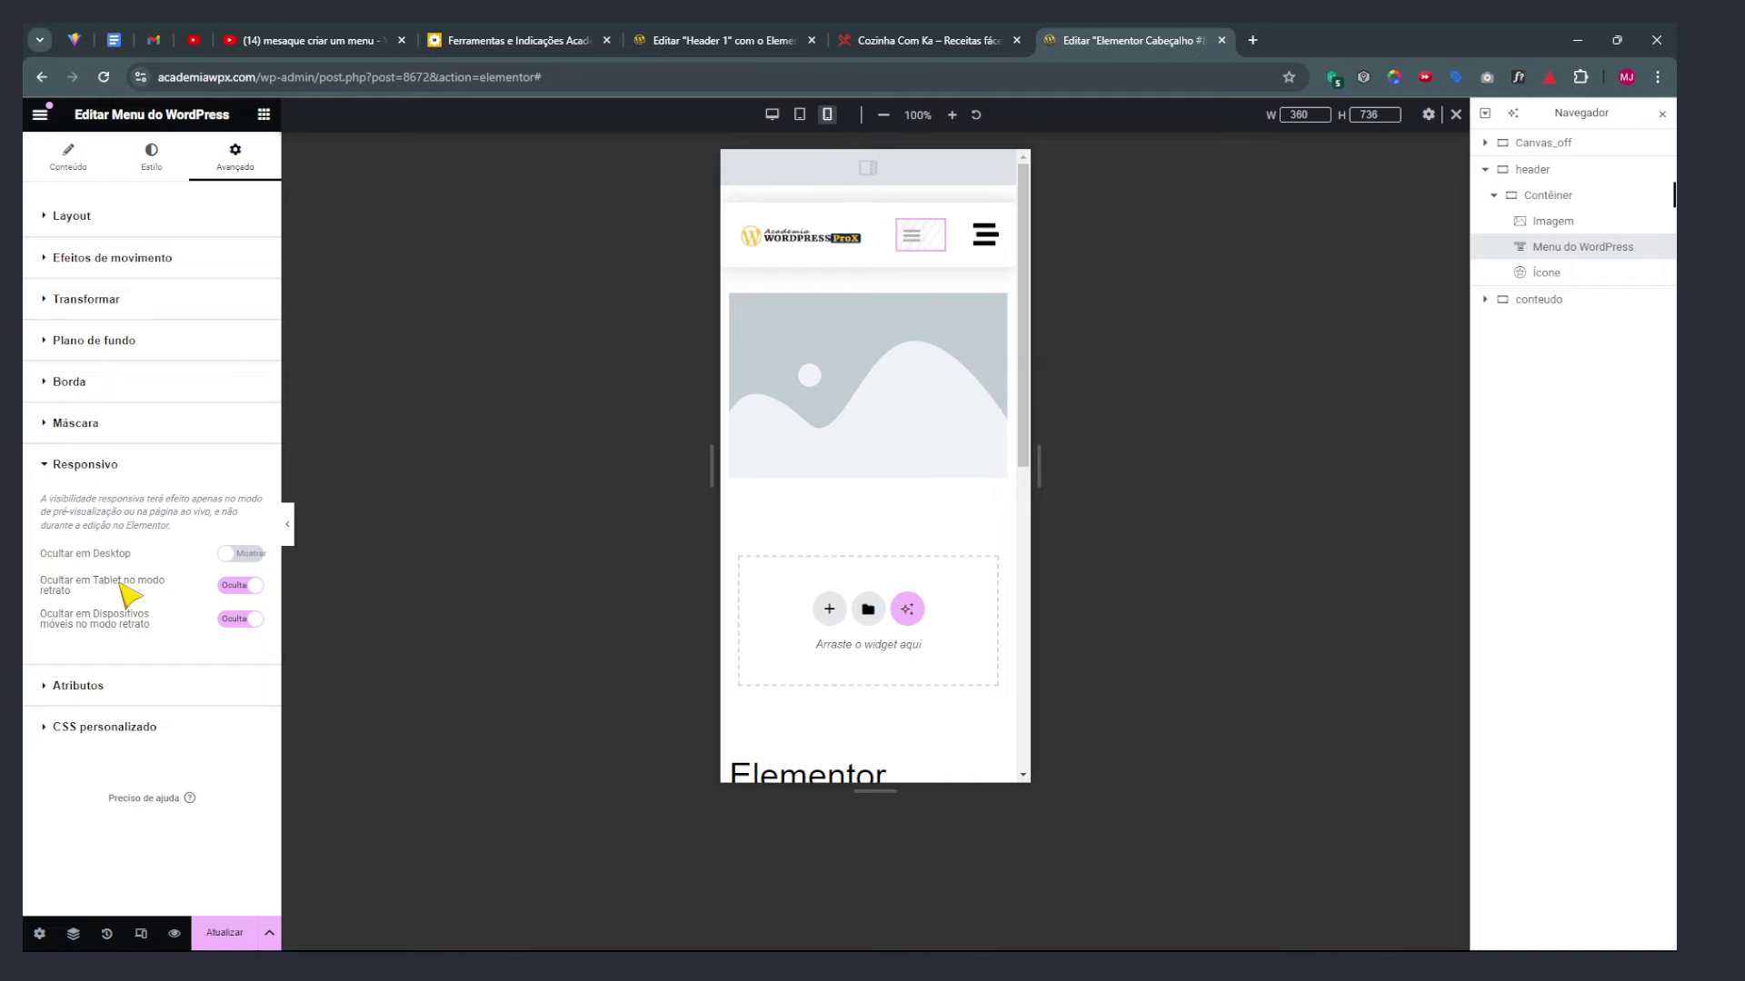
pyautogui.click(218, 933)
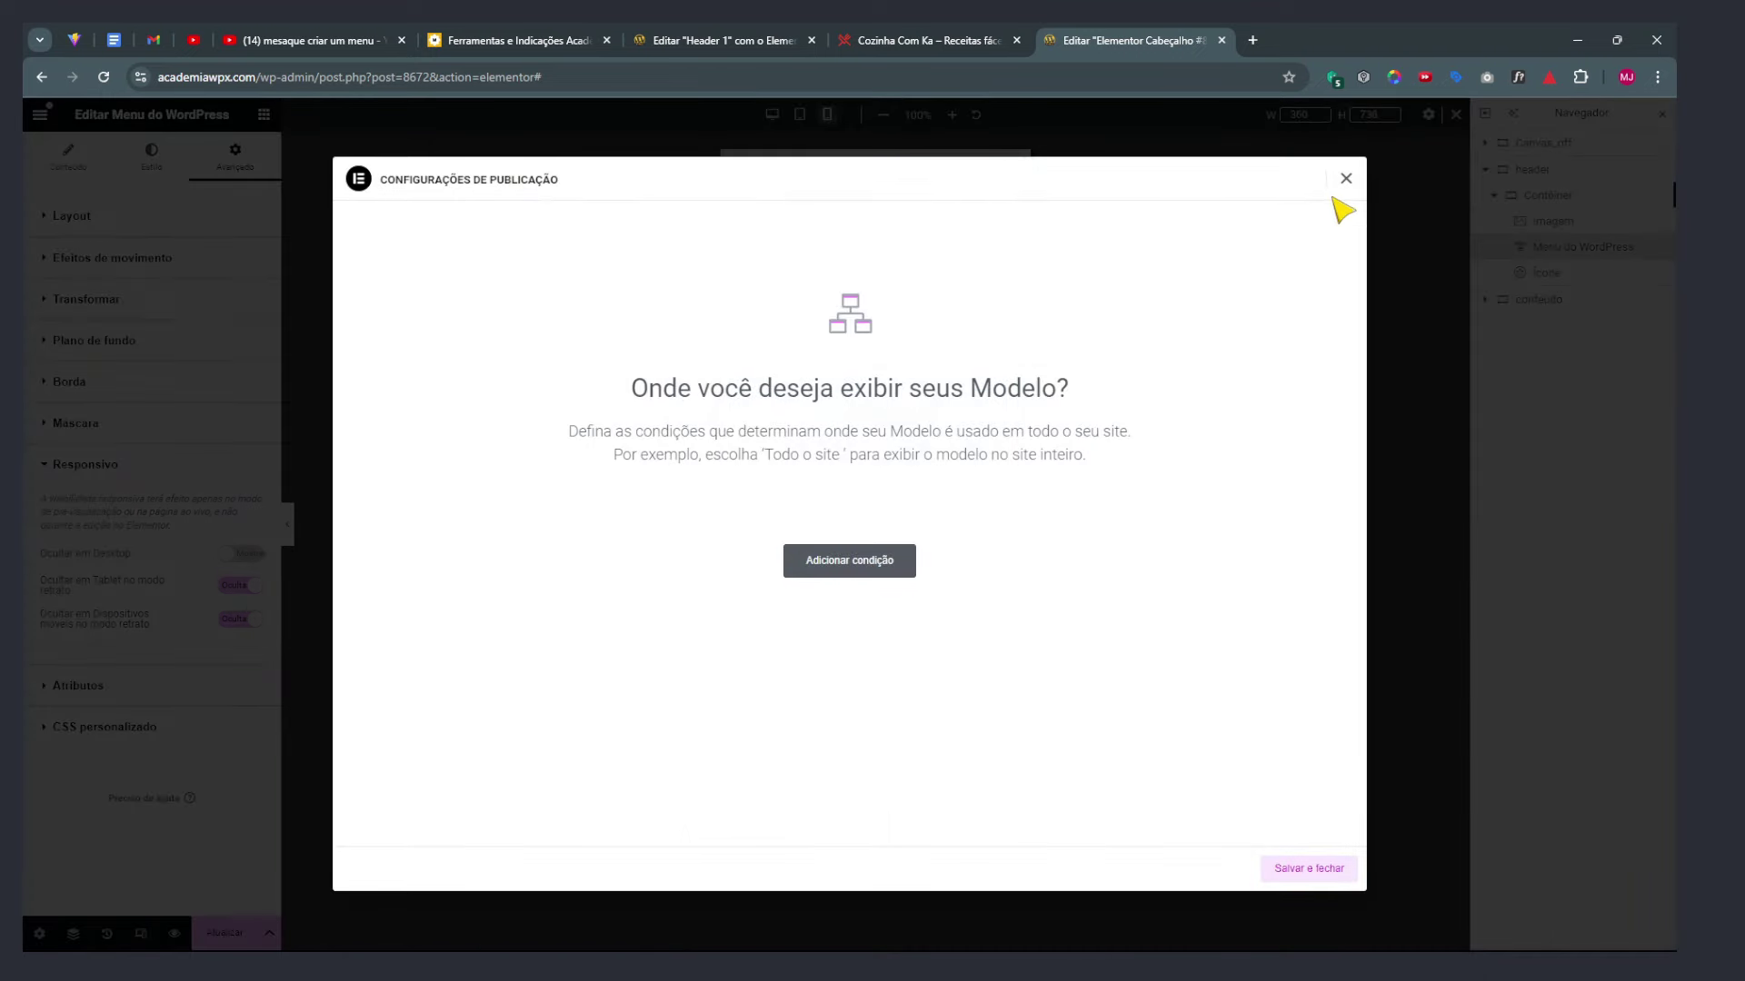
pyautogui.click(1344, 870)
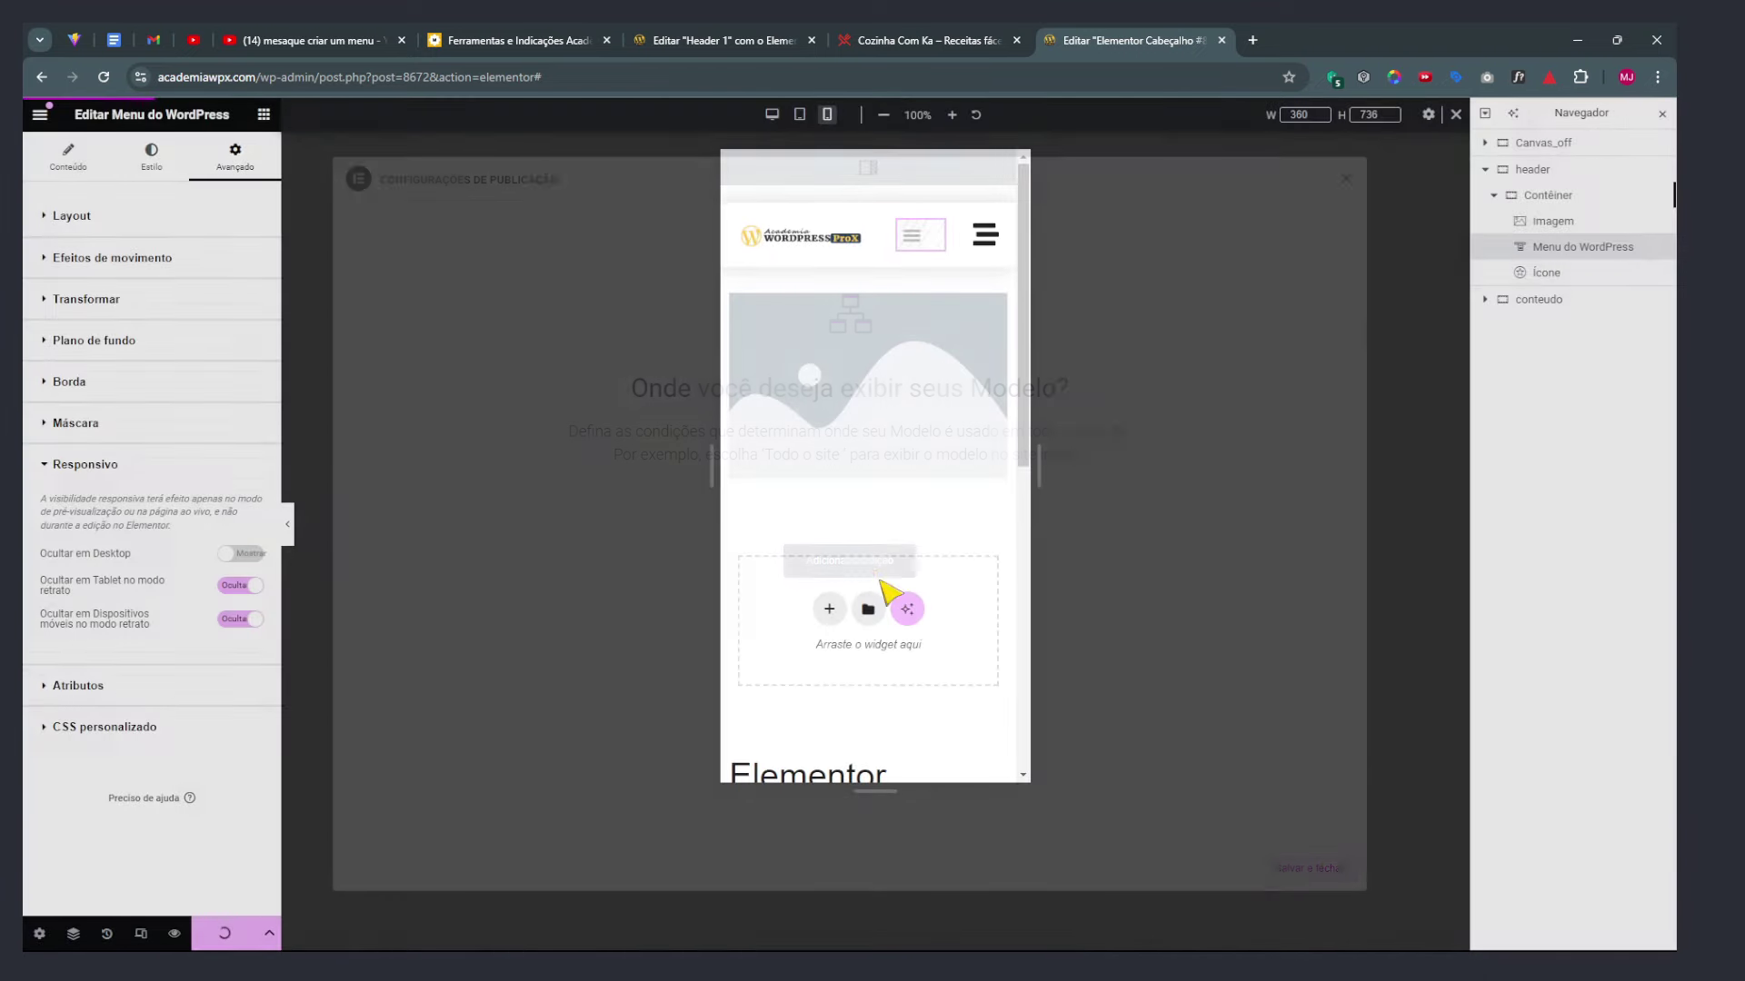
# Check the header in desktop and tablet views, and test opening and closing the off-canvas menu in the tablet preview
pyautogui.click(772, 115)
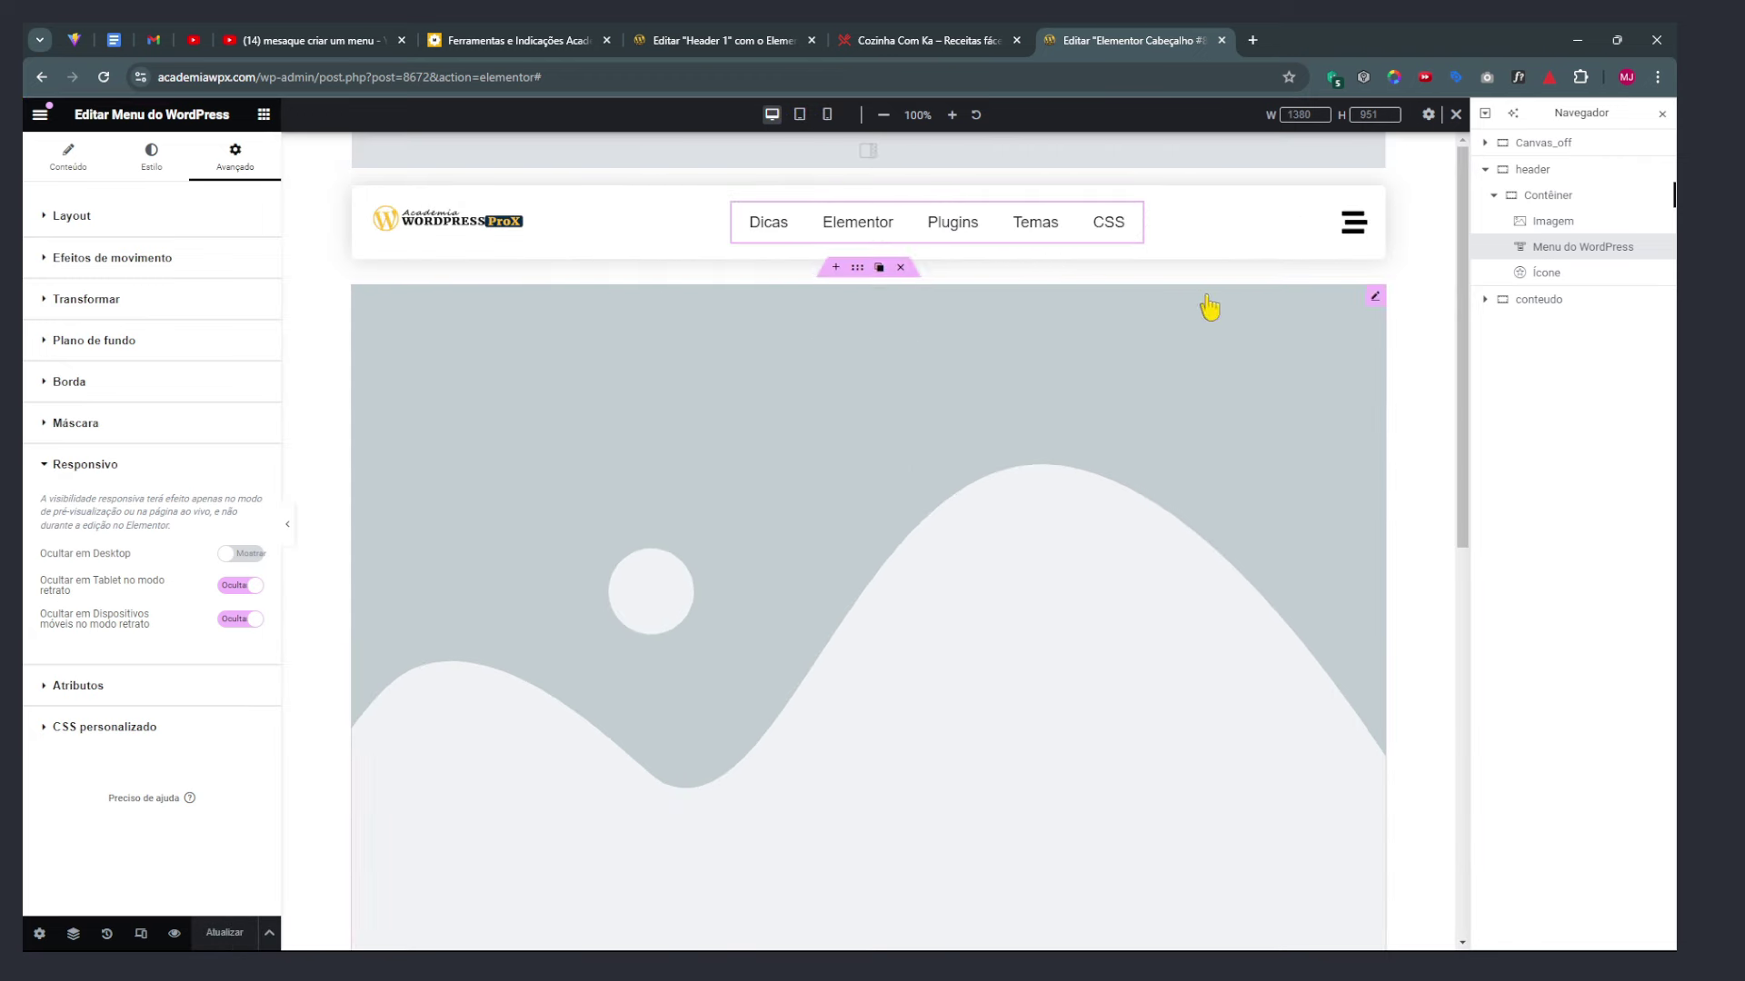
pyautogui.click(801, 114)
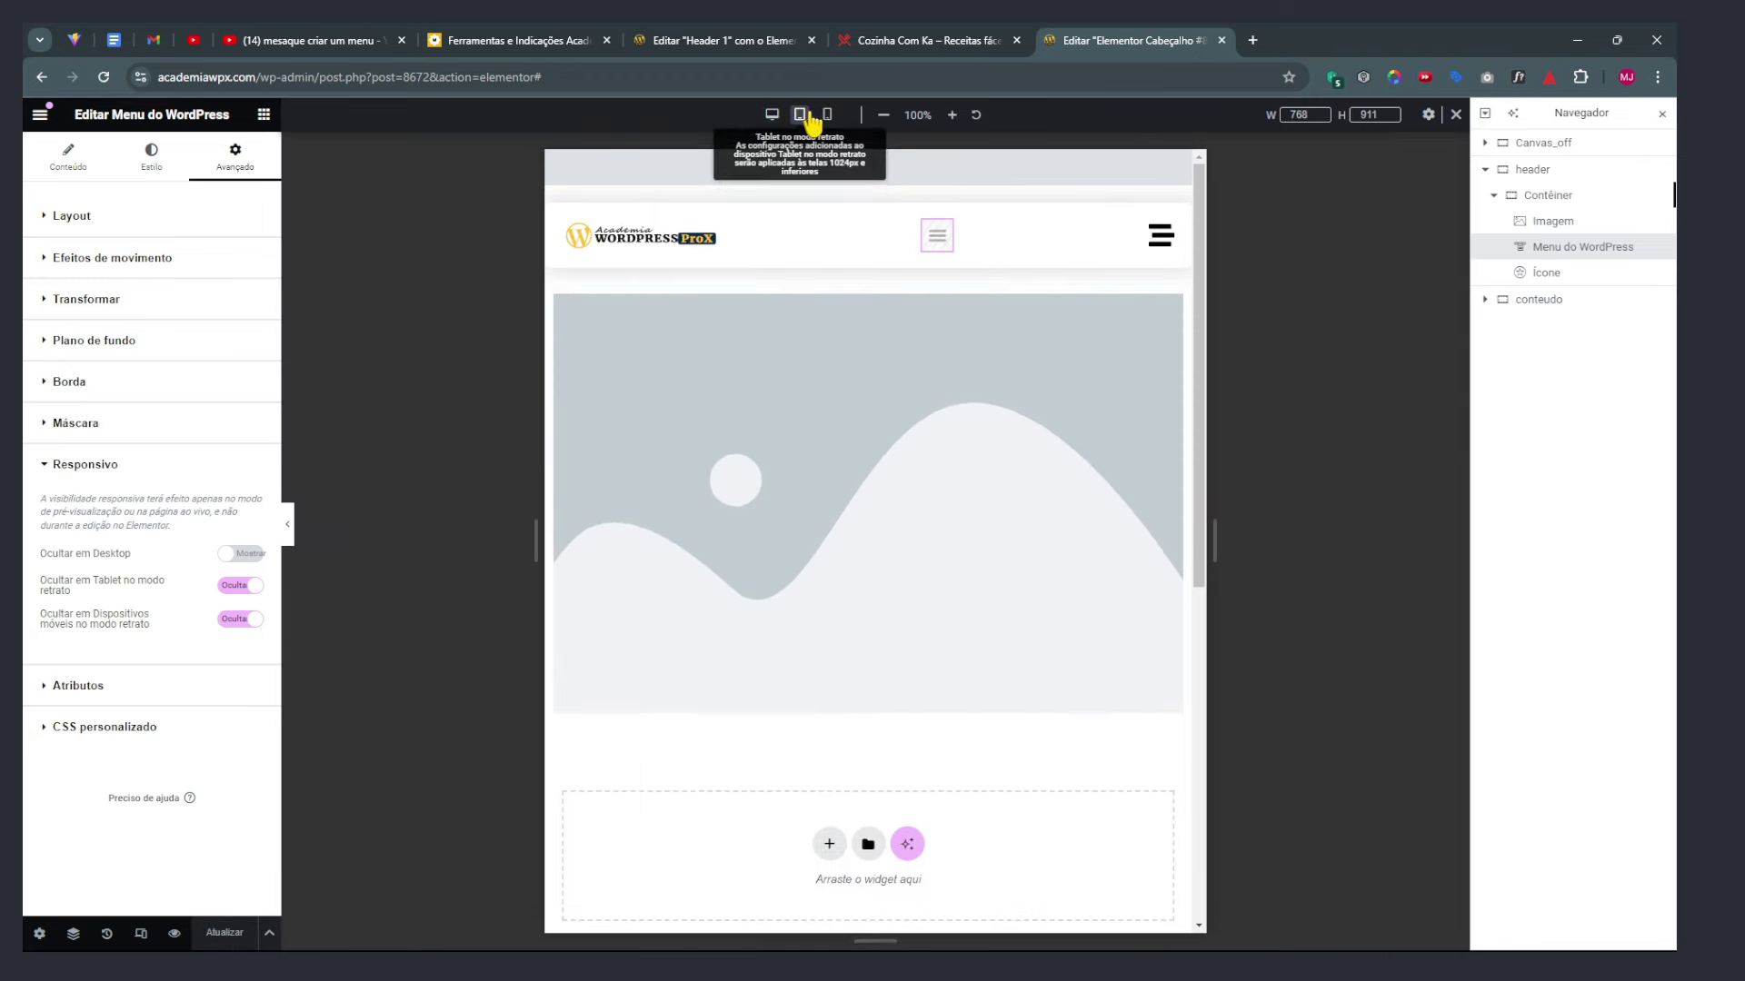
pyautogui.click(287, 524)
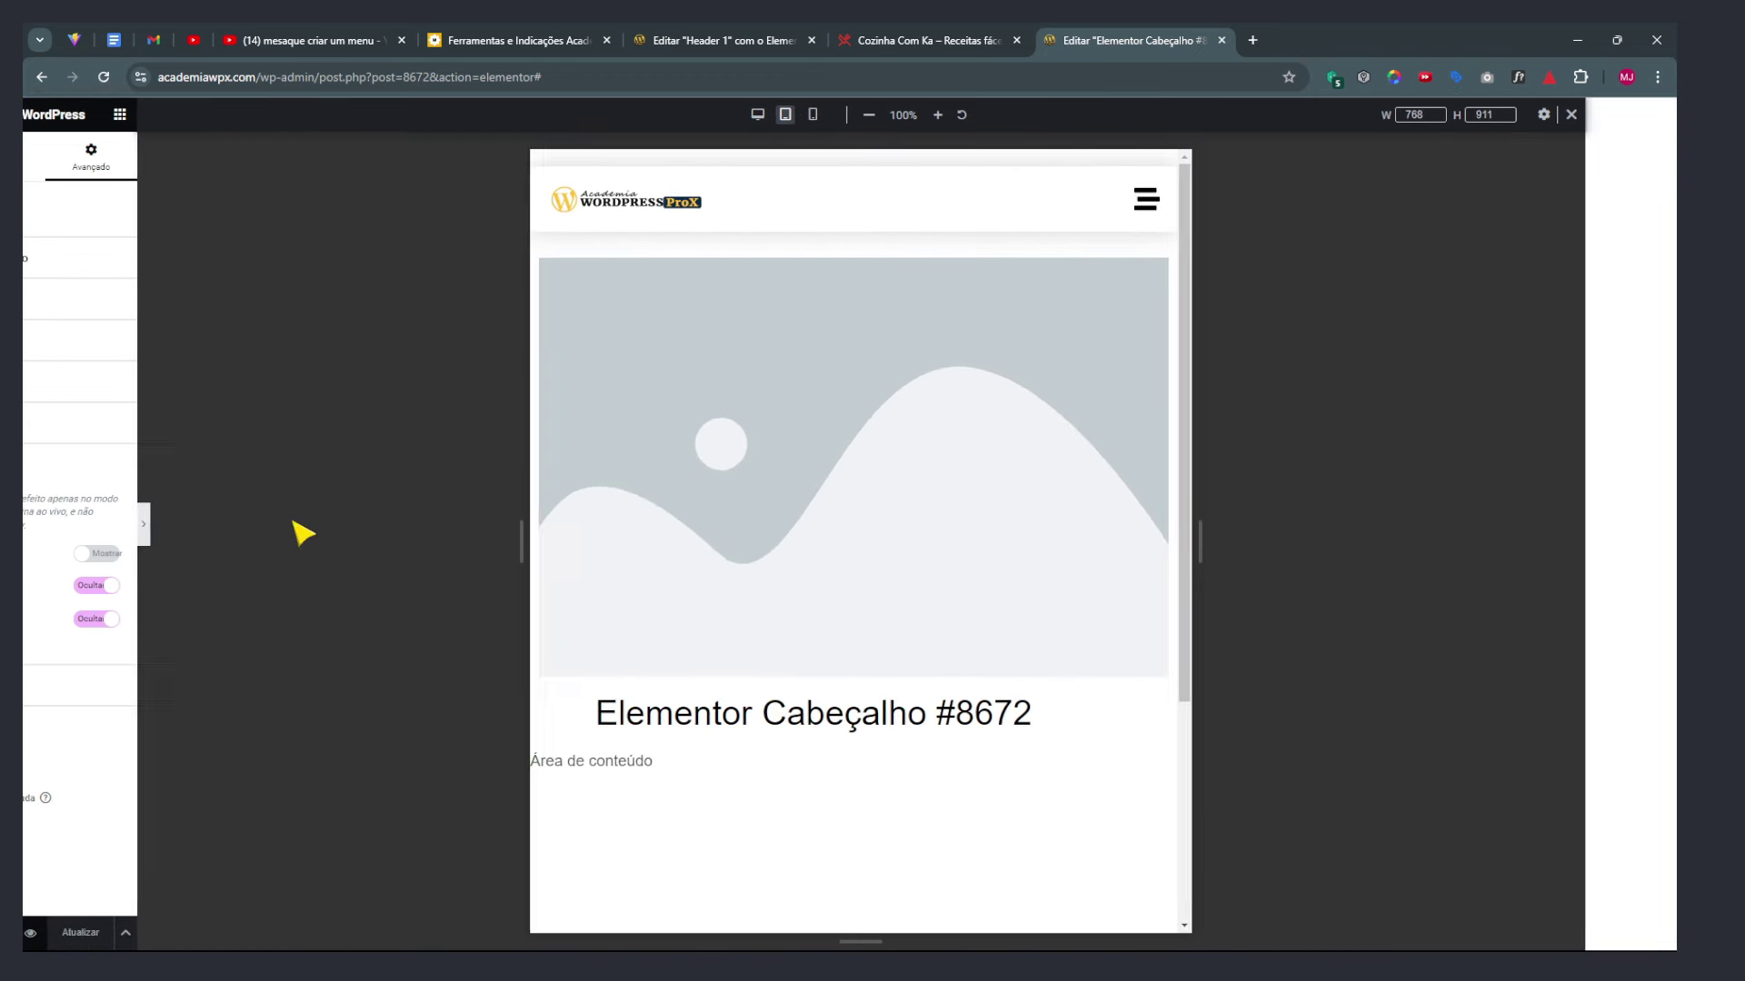
pyautogui.click(1134, 203)
pyautogui.click(1134, 203)
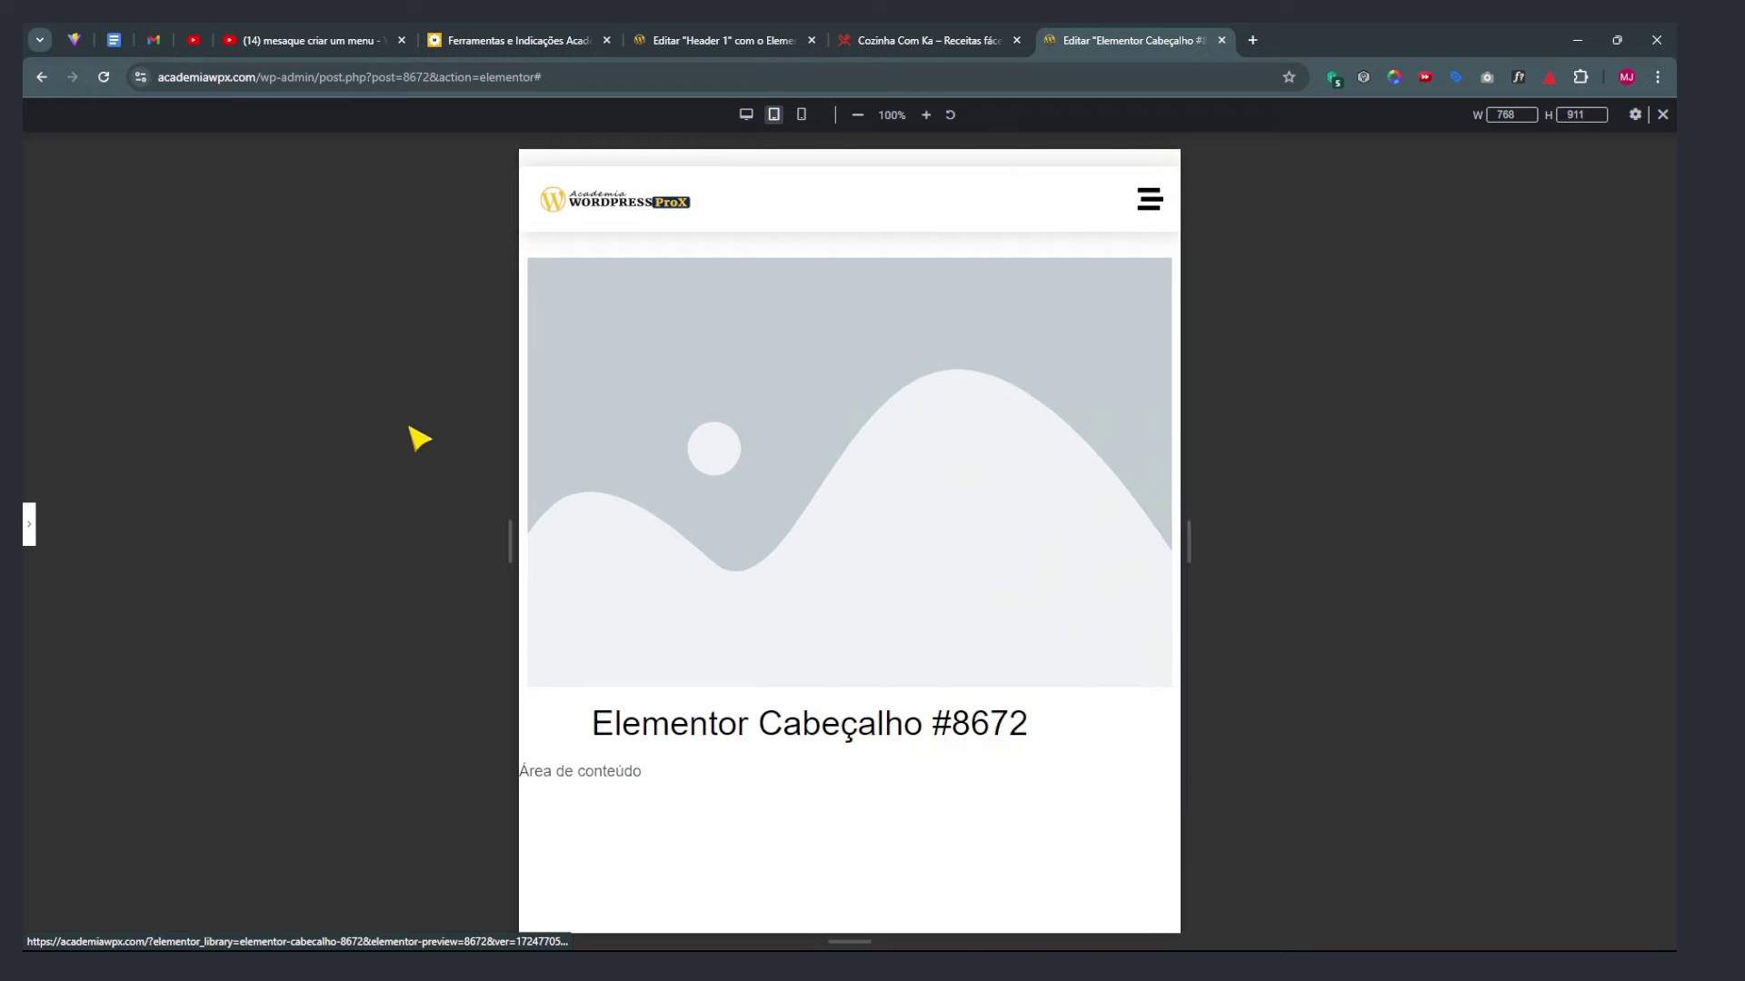
pyautogui.click(29, 524)
# Select the header's off-canvas icon in the mobile view and update the template
pyautogui.click(827, 115)
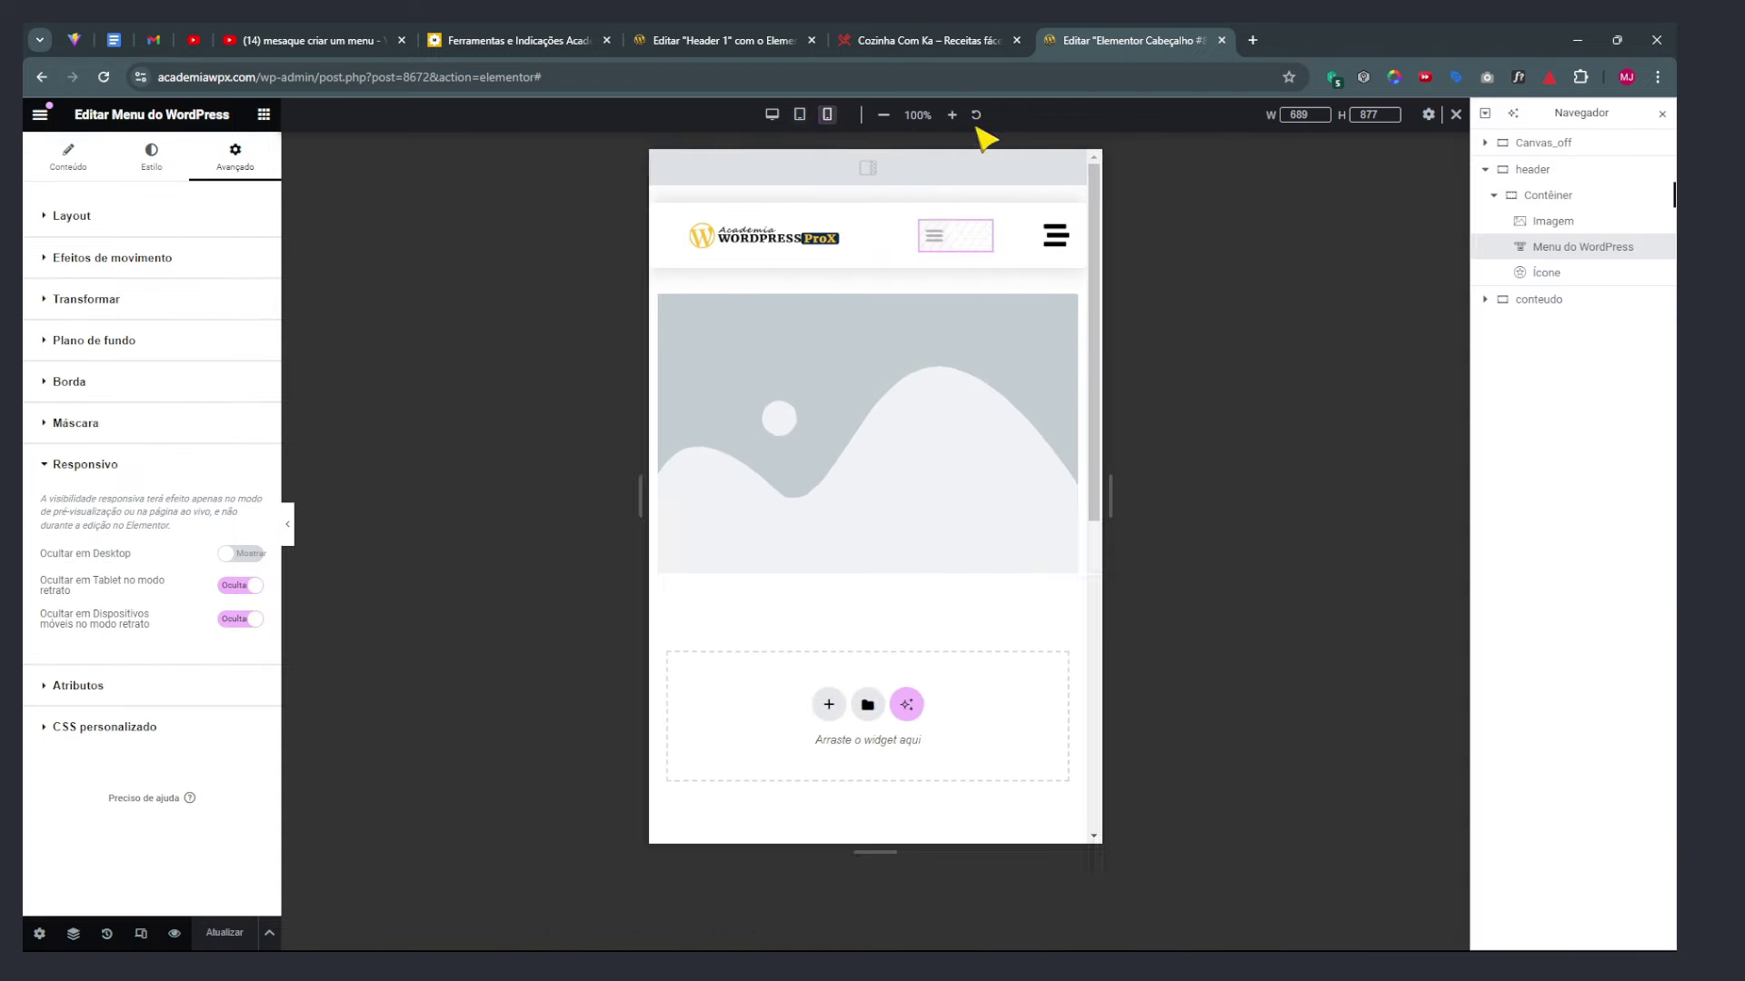
pyautogui.click(989, 237)
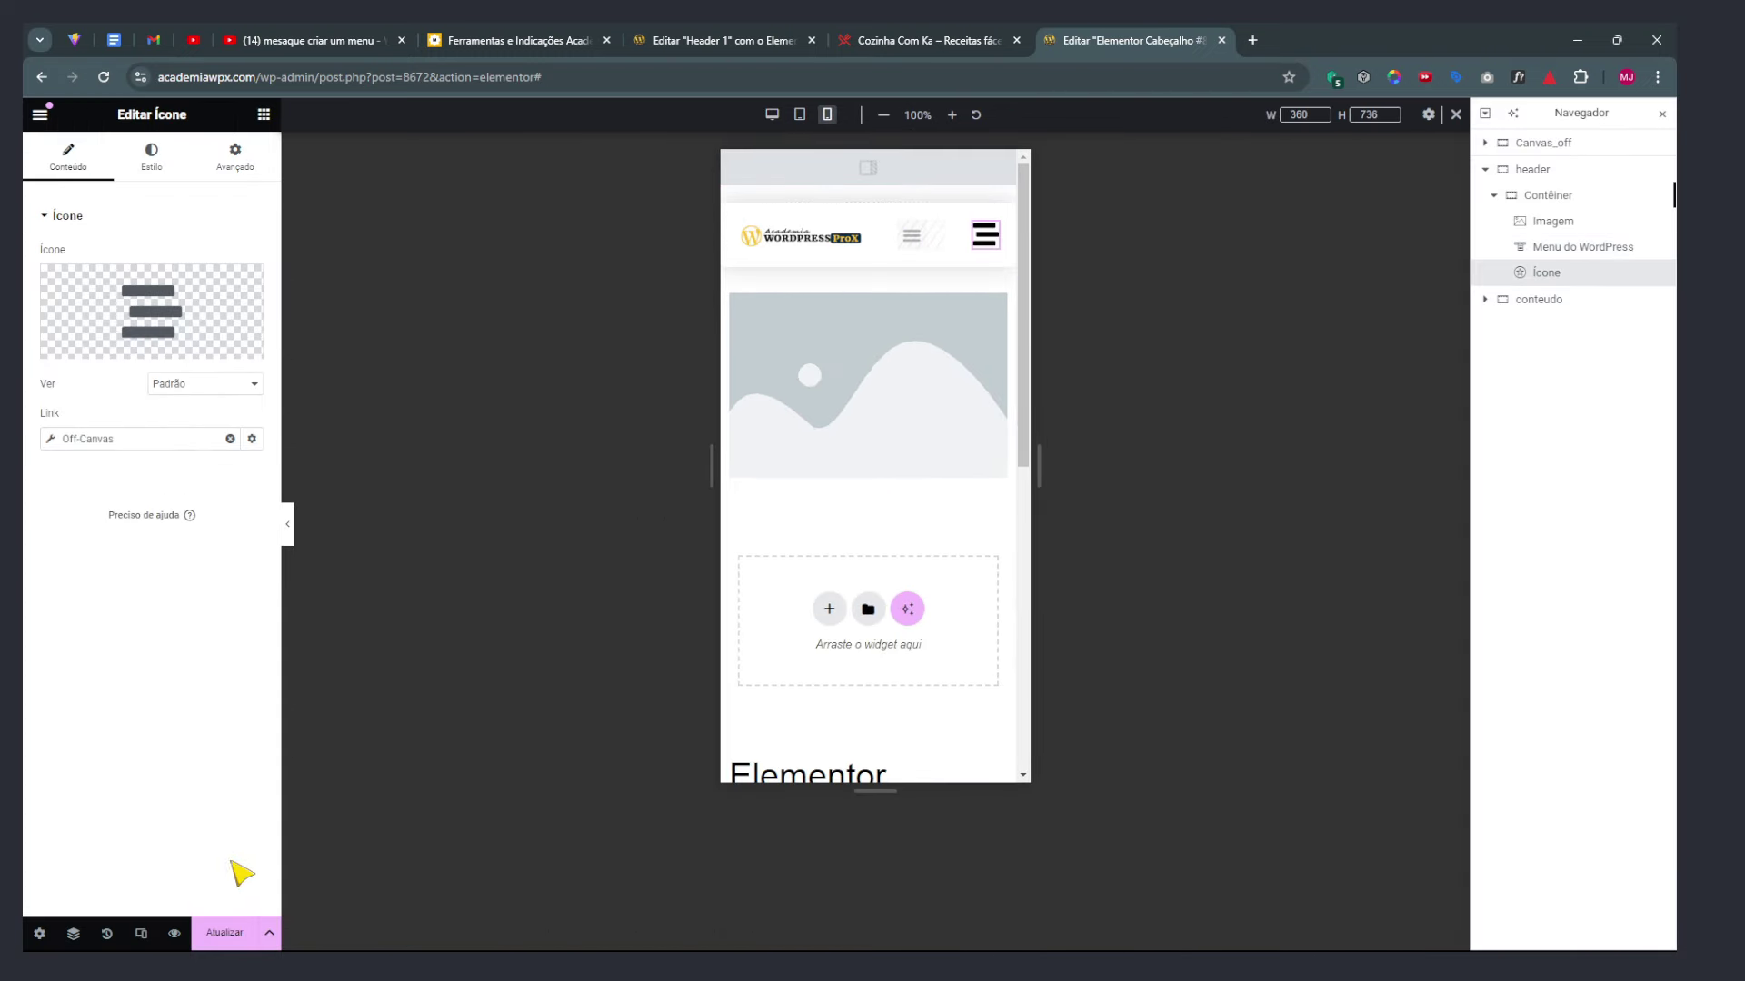
pyautogui.click(238, 933)
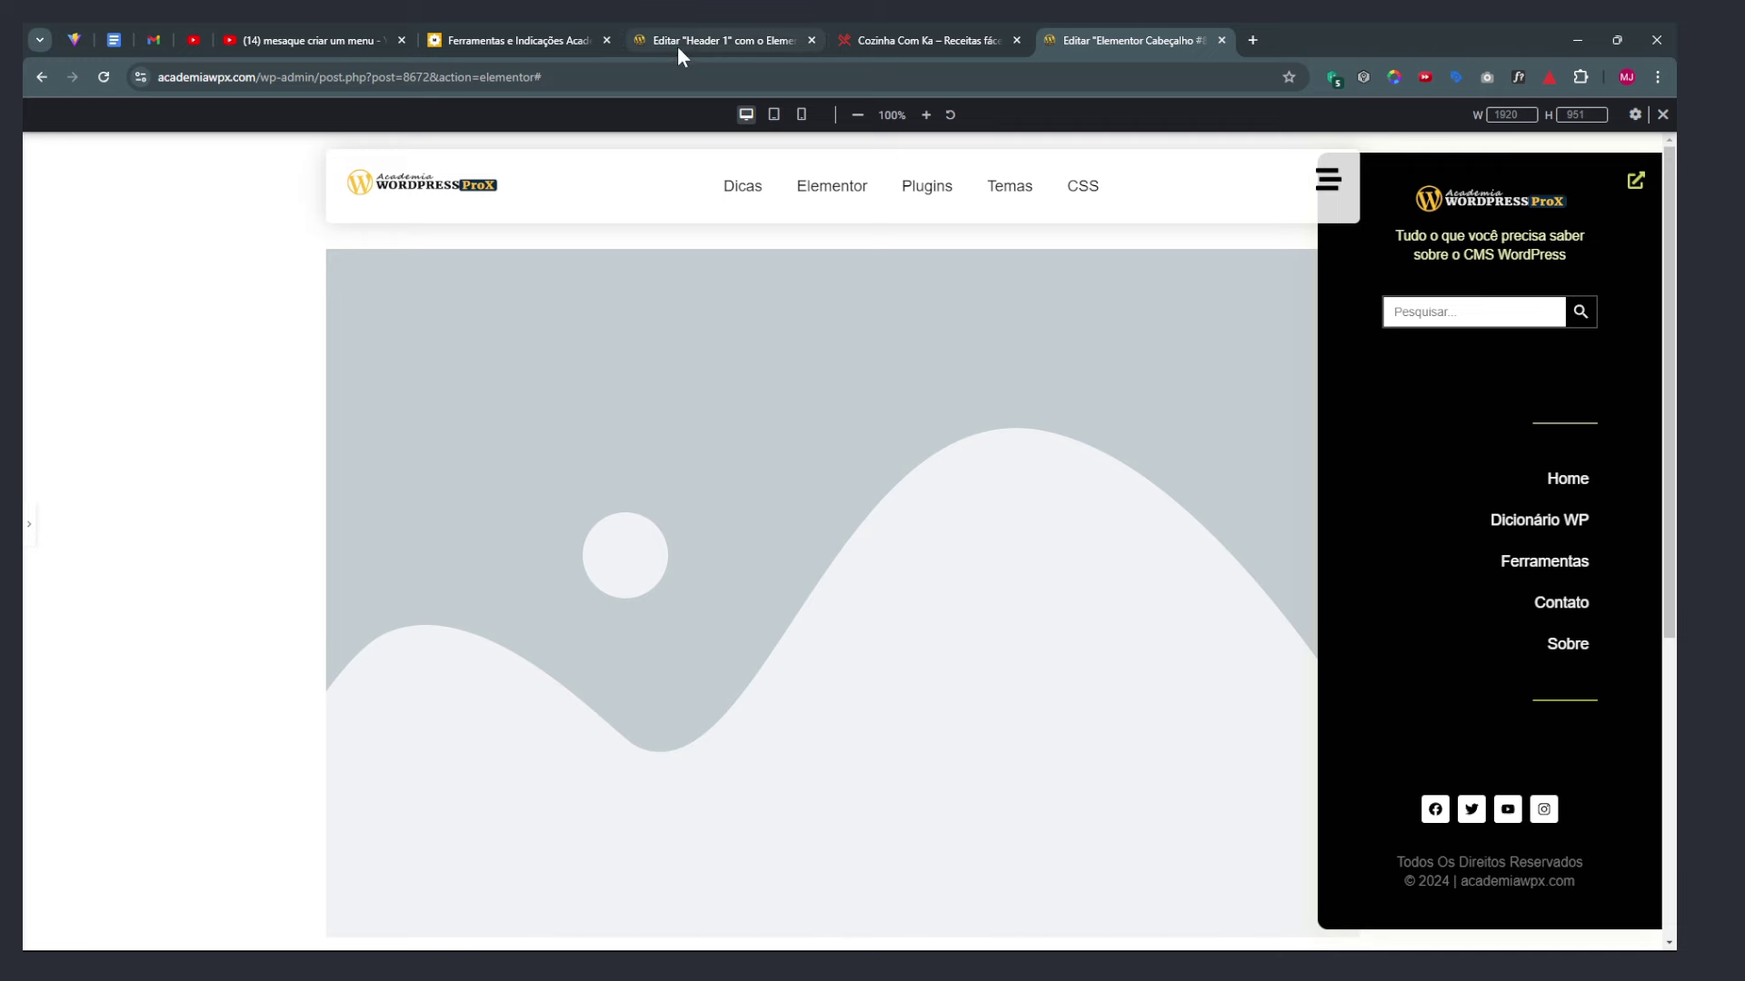
# Switch to the open Ferramentas e Indicações Academia WPX page
pyautogui.click(512, 40)
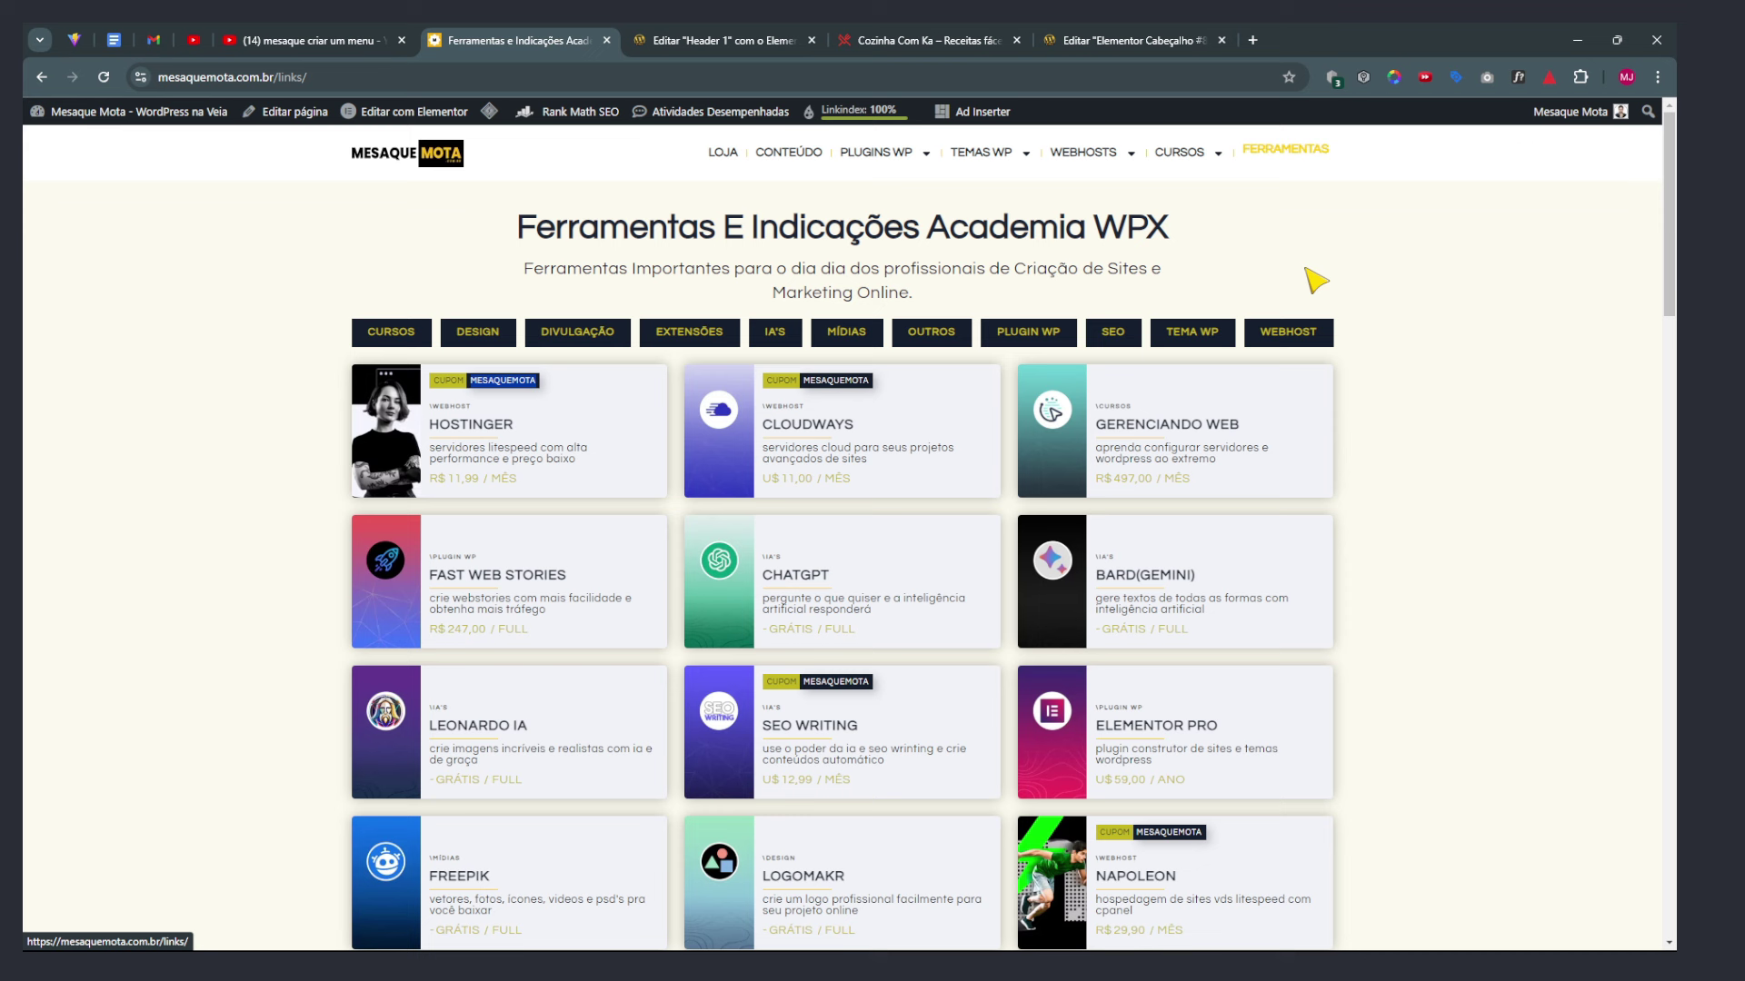
# Copy the Hostinger card's coupon code, open the Hostinger offer in an incognito window and accept its cookies
pyautogui.rightClick(490, 382)
pyautogui.press('Escape')
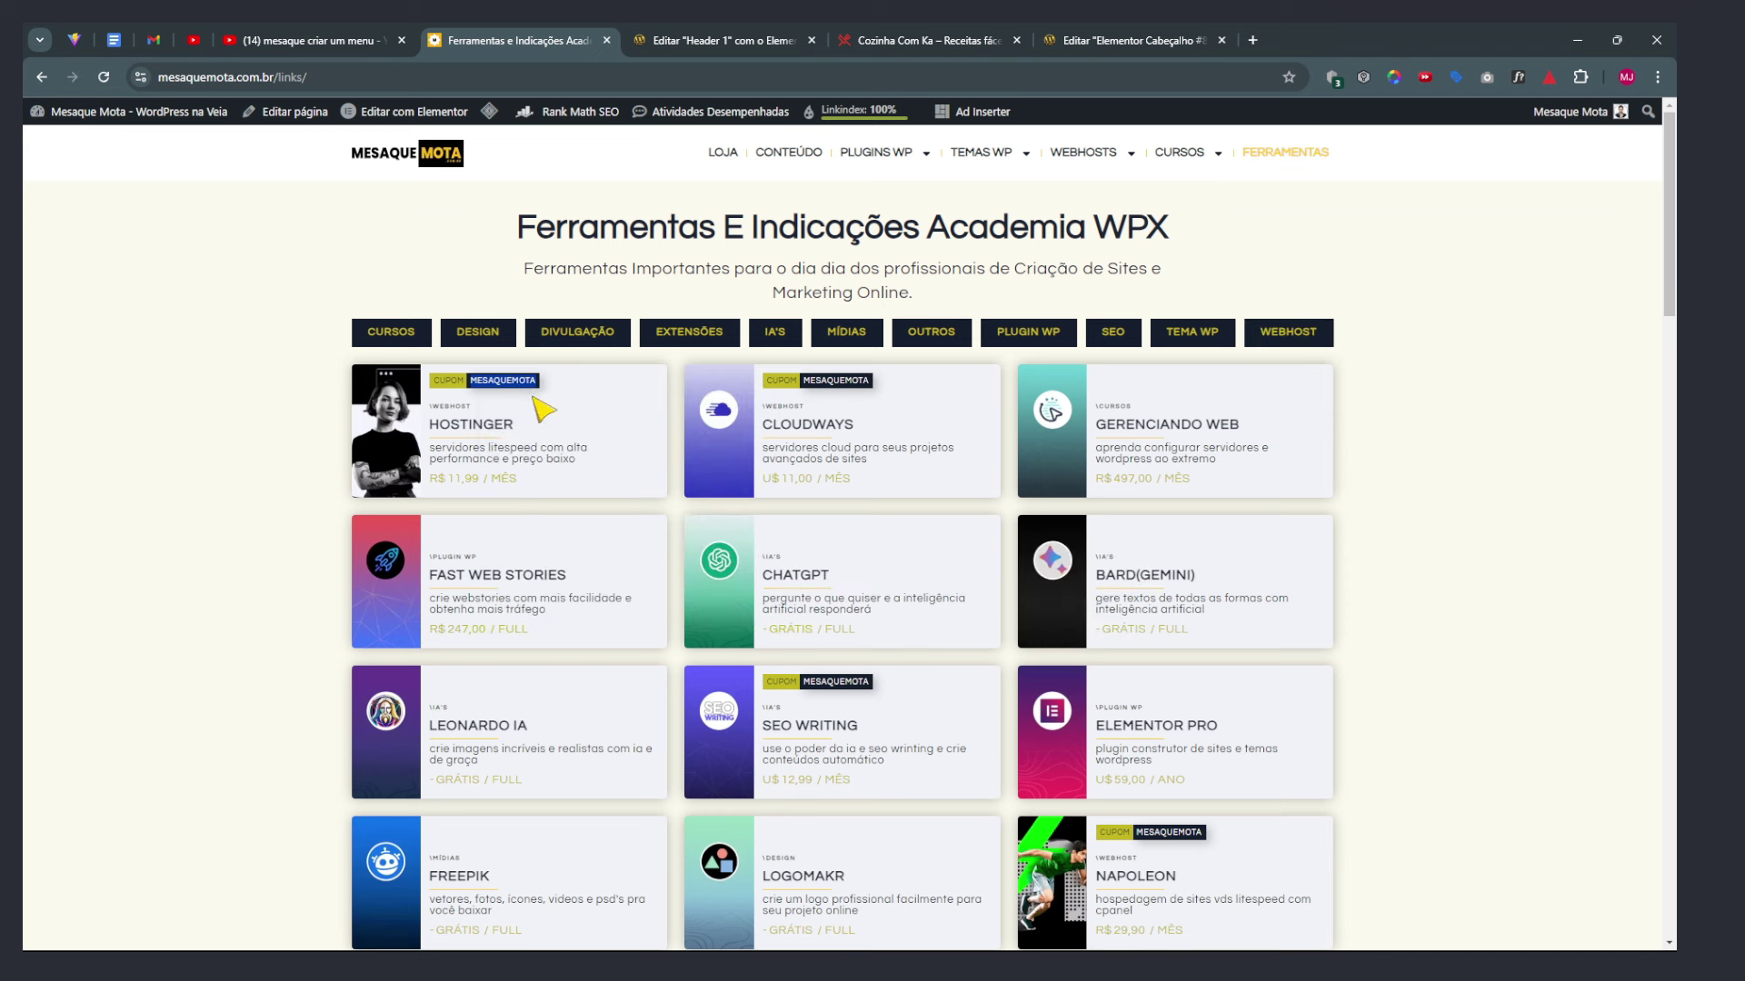
pyautogui.rightClick(488, 427)
pyautogui.click(570, 491)
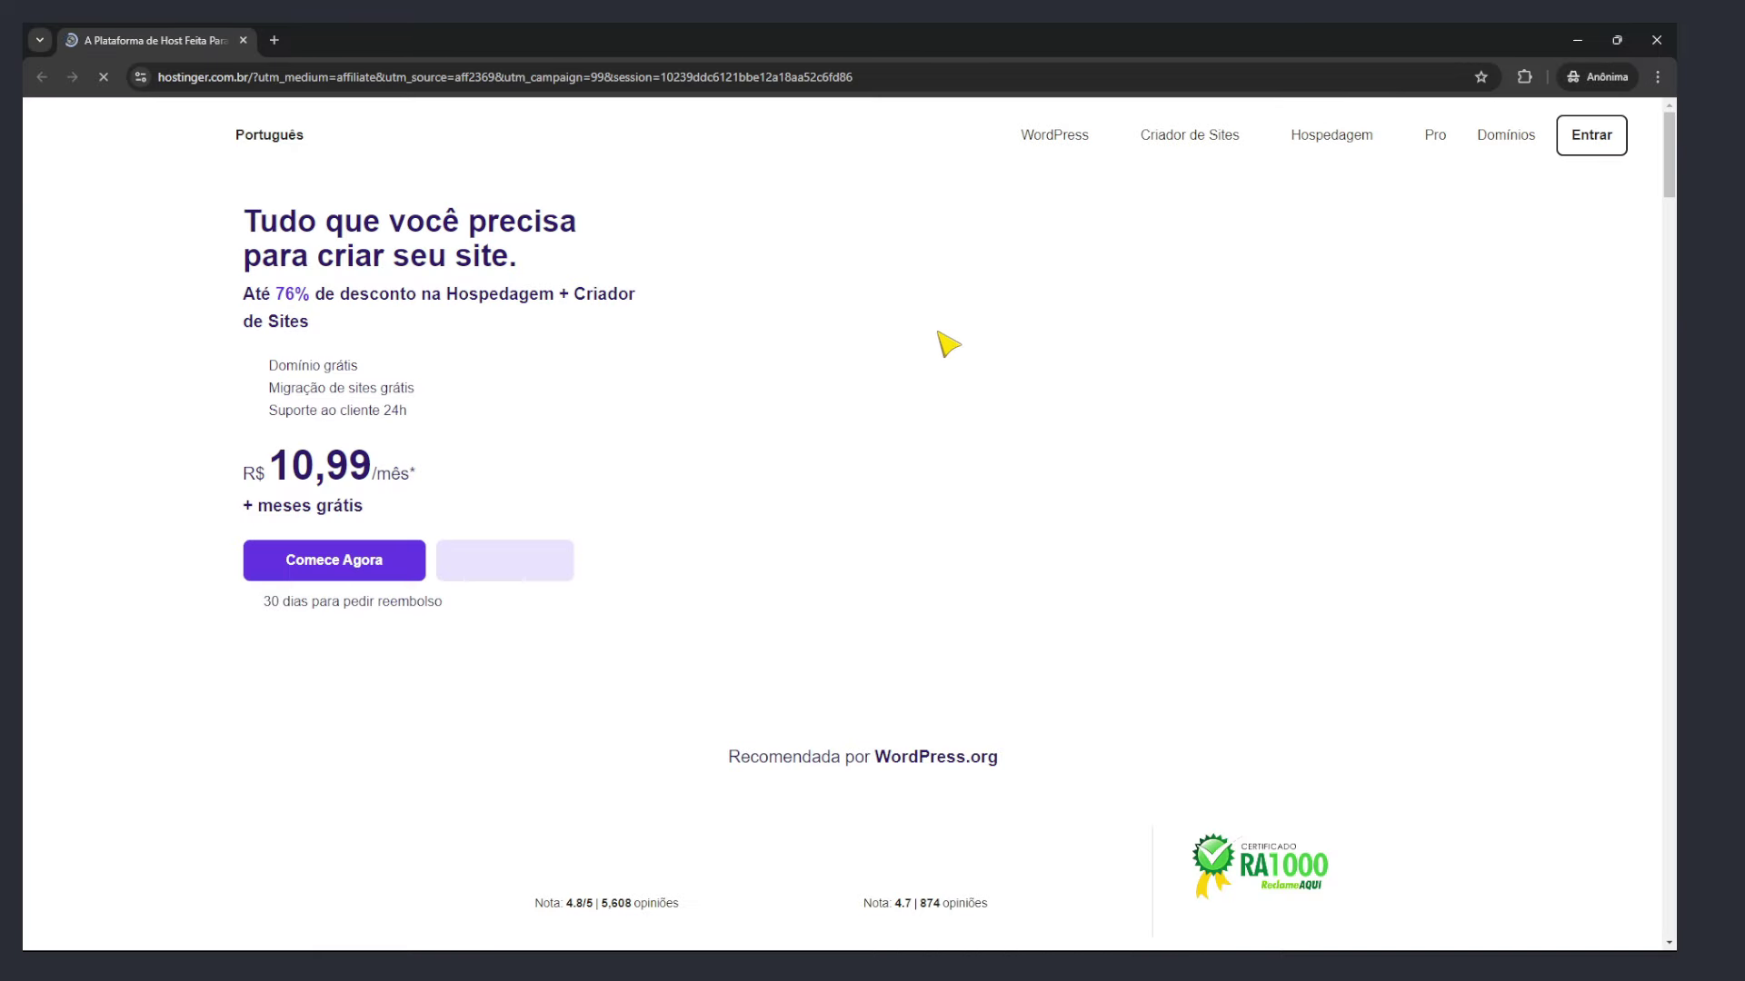
pyautogui.scroll(-5, 1022, 427)
pyautogui.scroll(-5, 1108, 486)
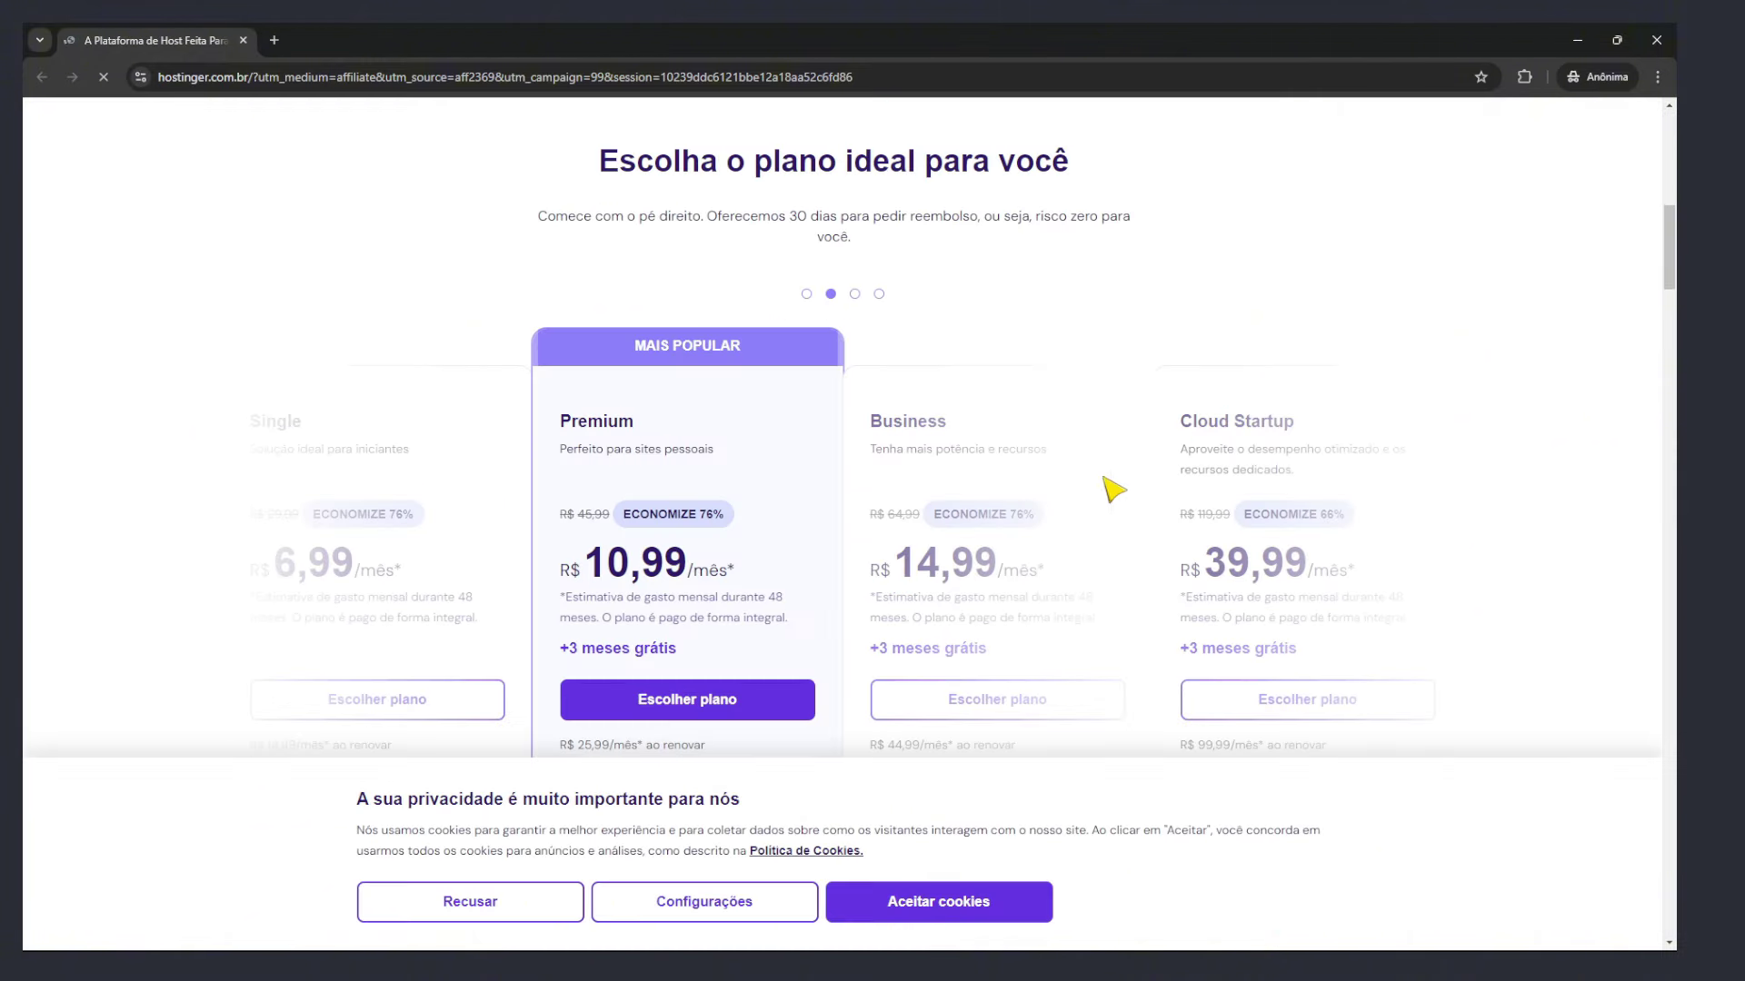
pyautogui.click(931, 901)
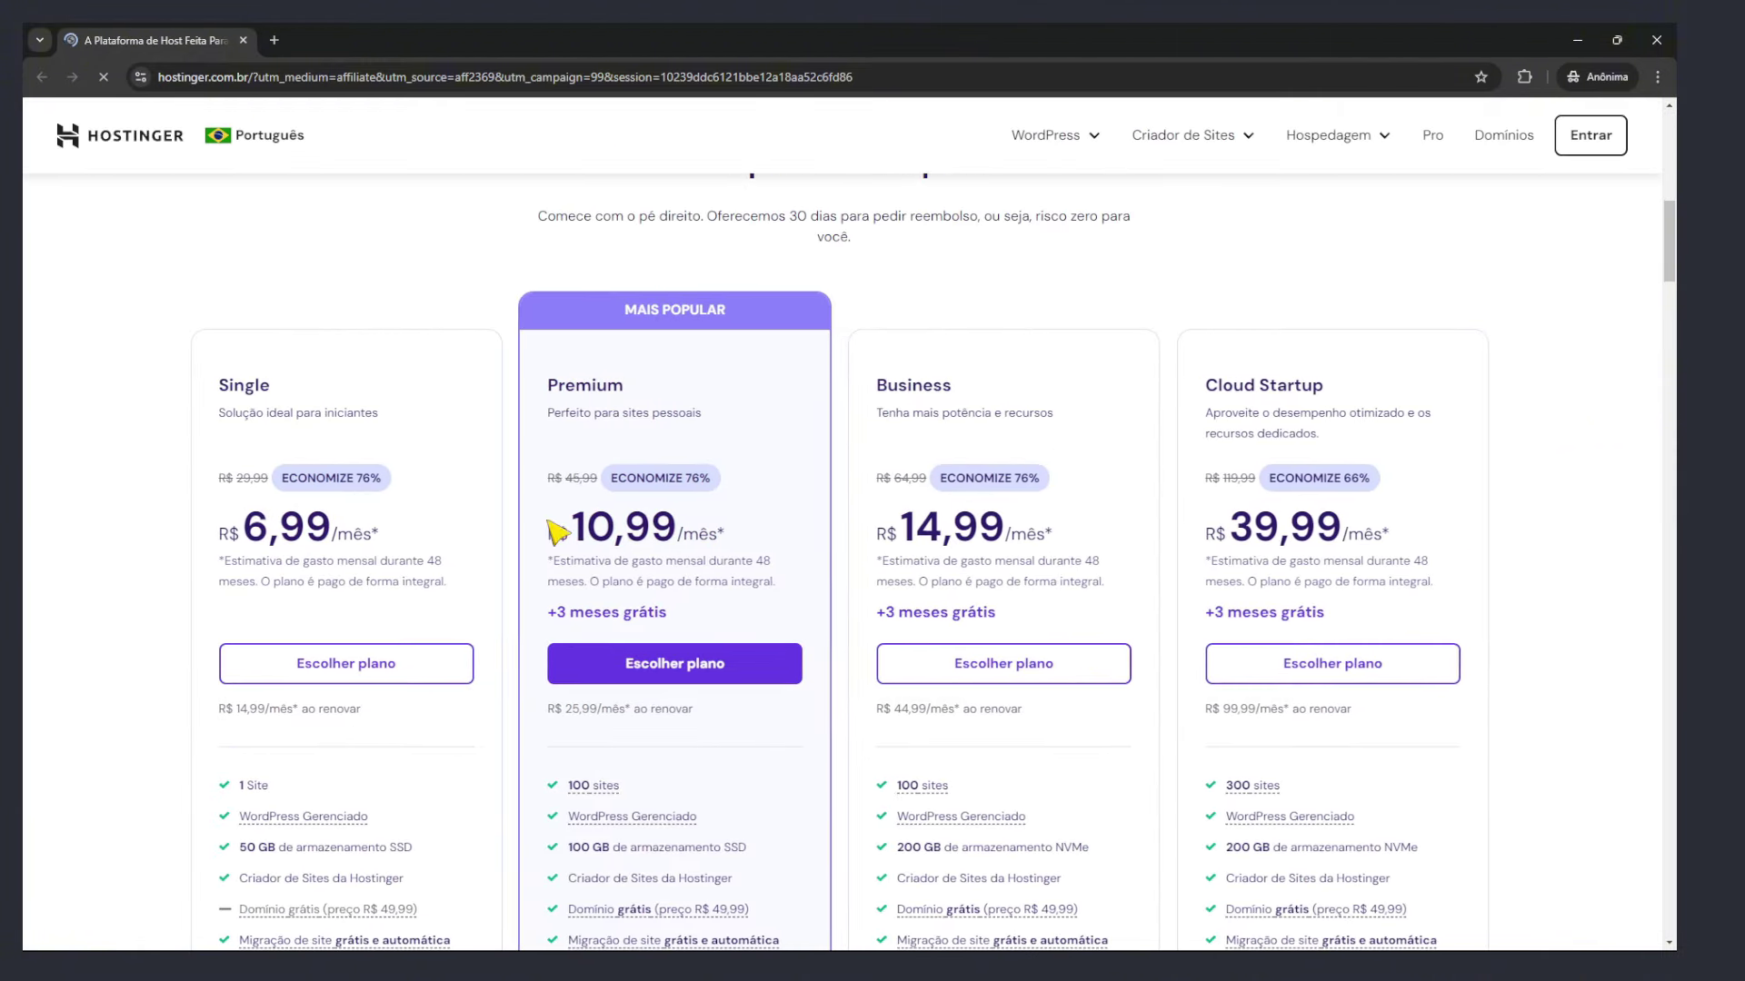
# Compare the Hostinger hosting plans and choose the Premium plan
pyautogui.scroll(-2, 550, 523)
pyautogui.moveTo(1212, 214); pyautogui.dragTo(1356, 215)
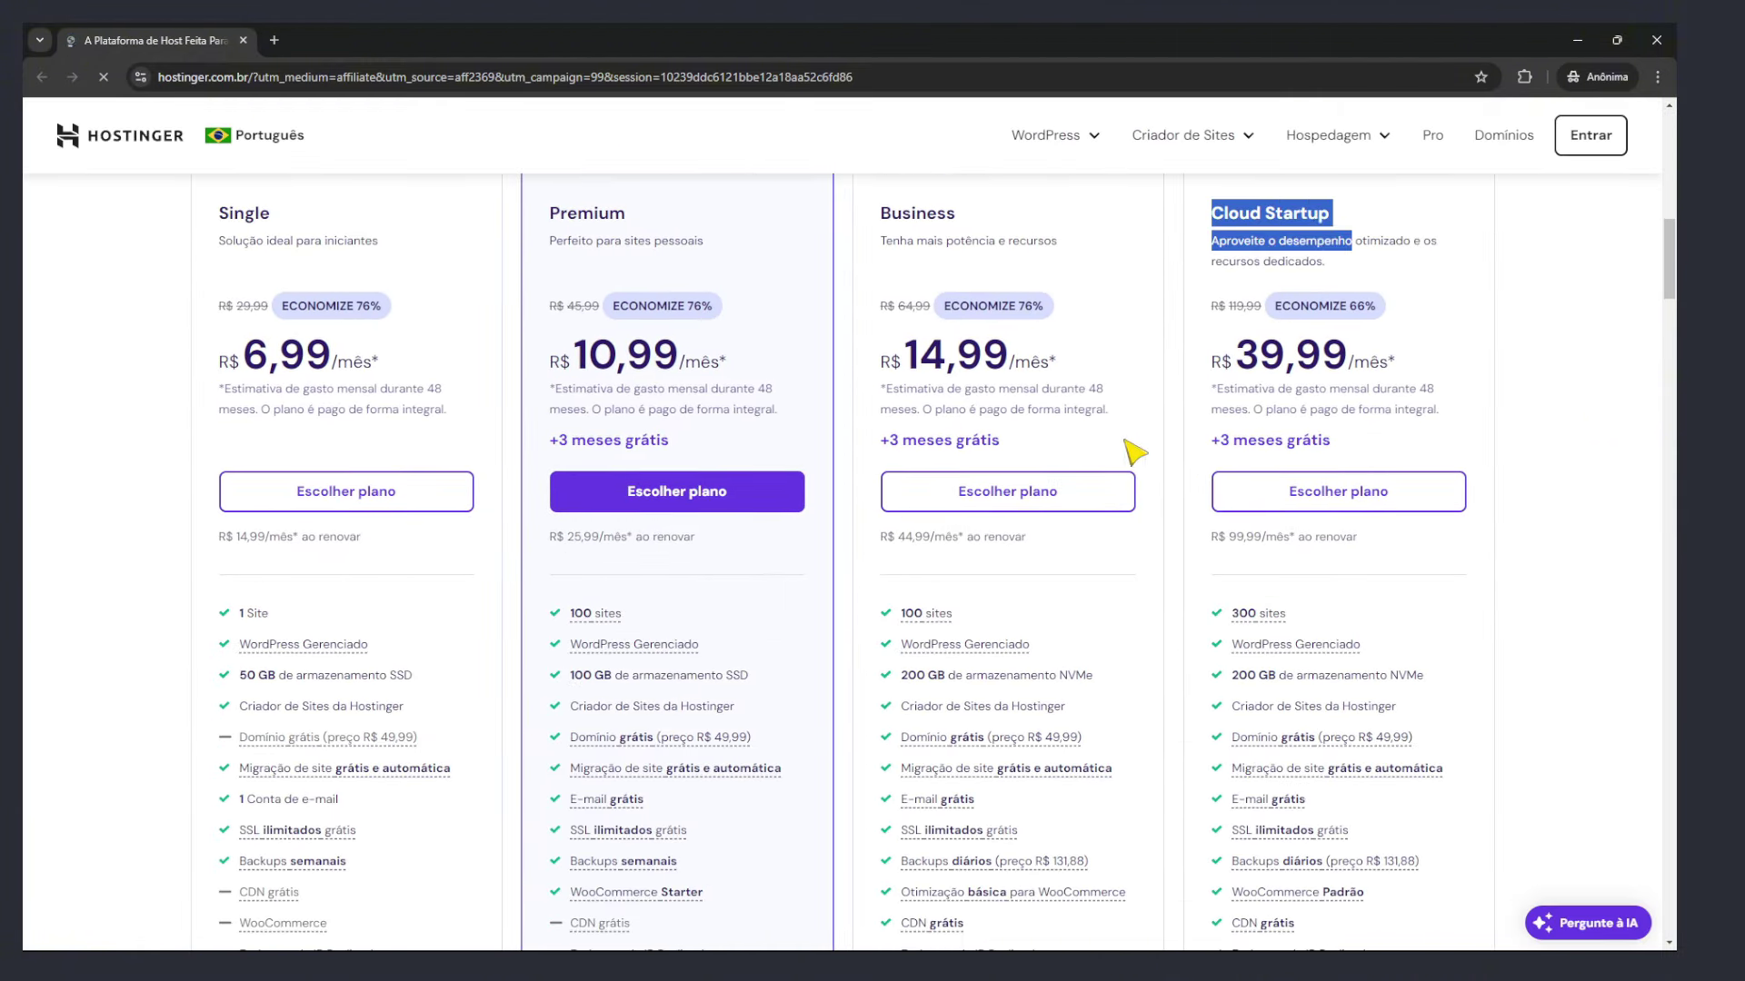
pyautogui.scroll(-3, 1161, 455)
pyautogui.scroll(4, 1161, 455)
pyautogui.click(704, 556)
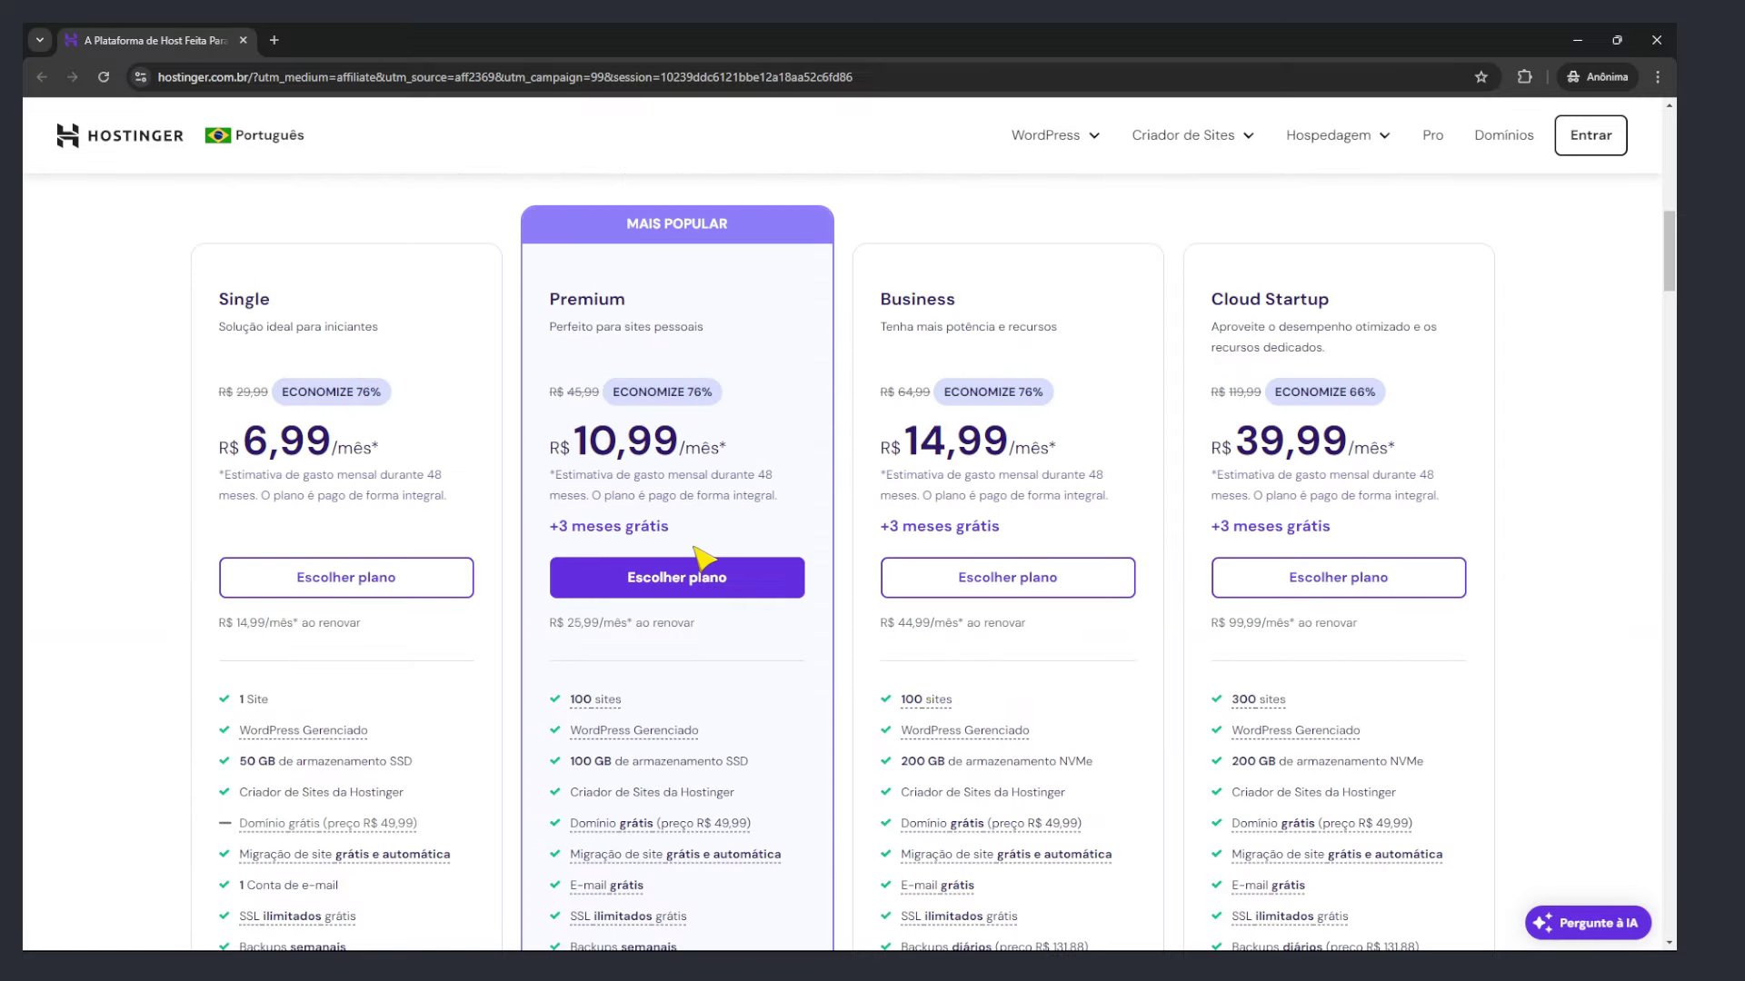
pyautogui.click(691, 581)
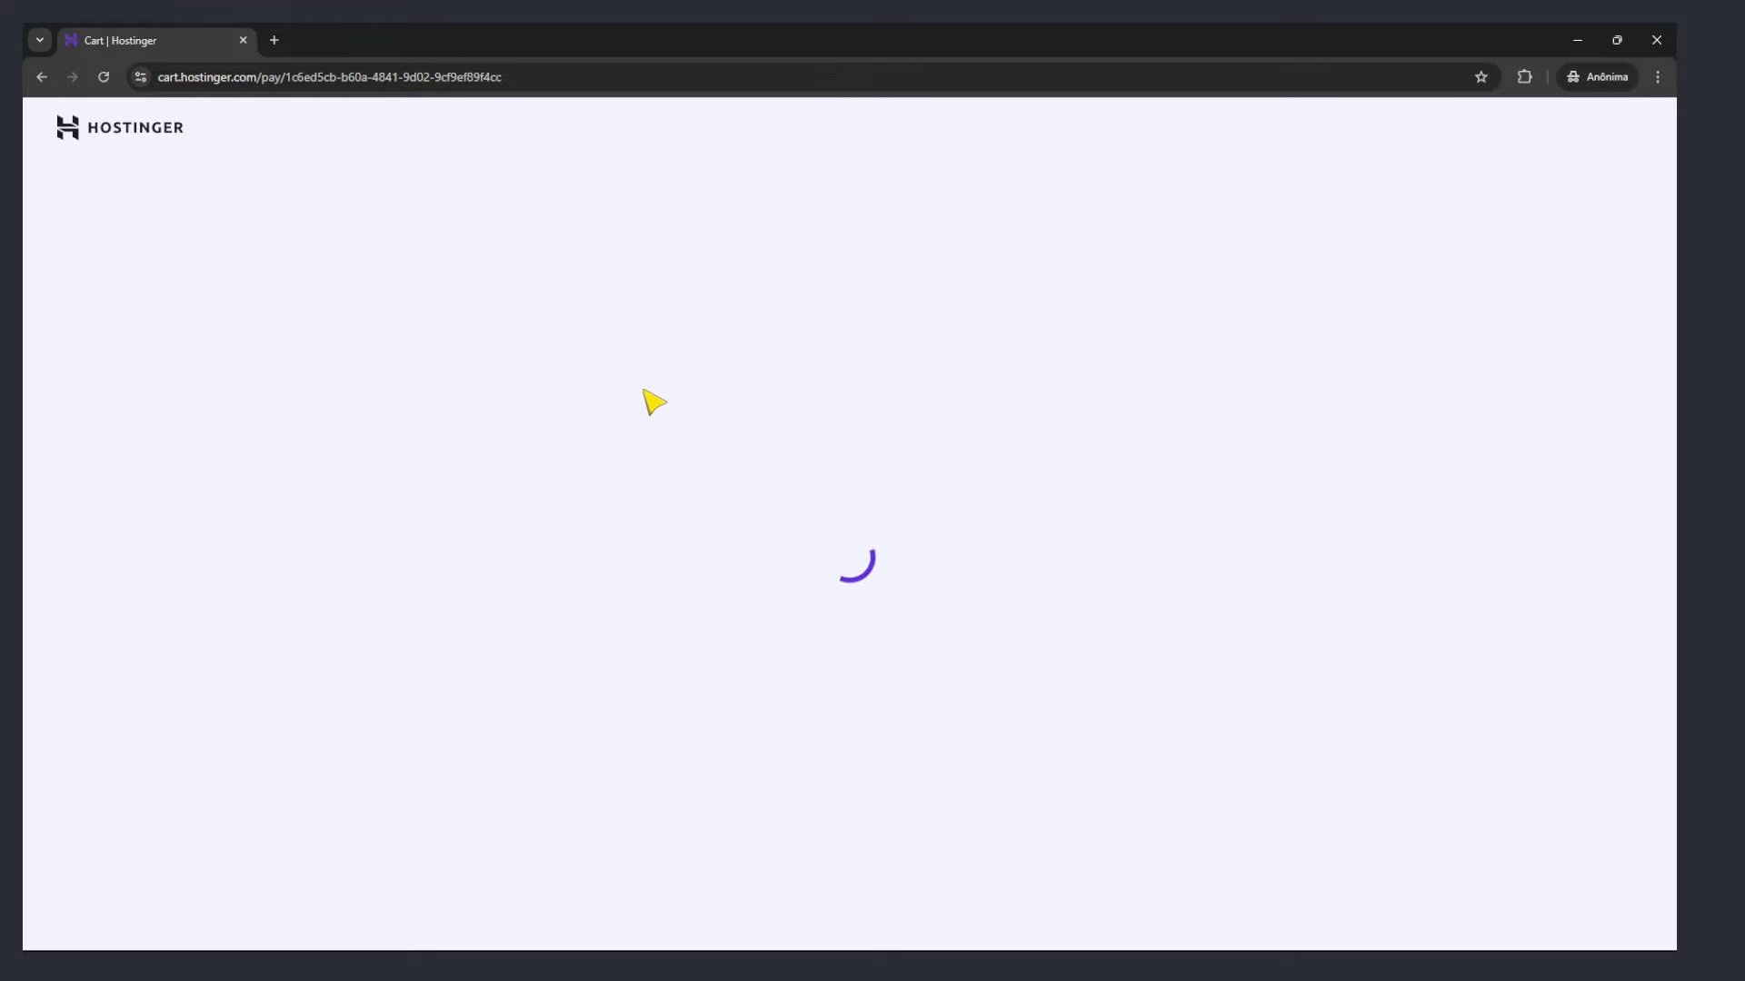
# Select the 12-month billing period for the Premium hosting order
pyautogui.scroll(-5, 670, 401)
pyautogui.scroll(4, 1131, 599)
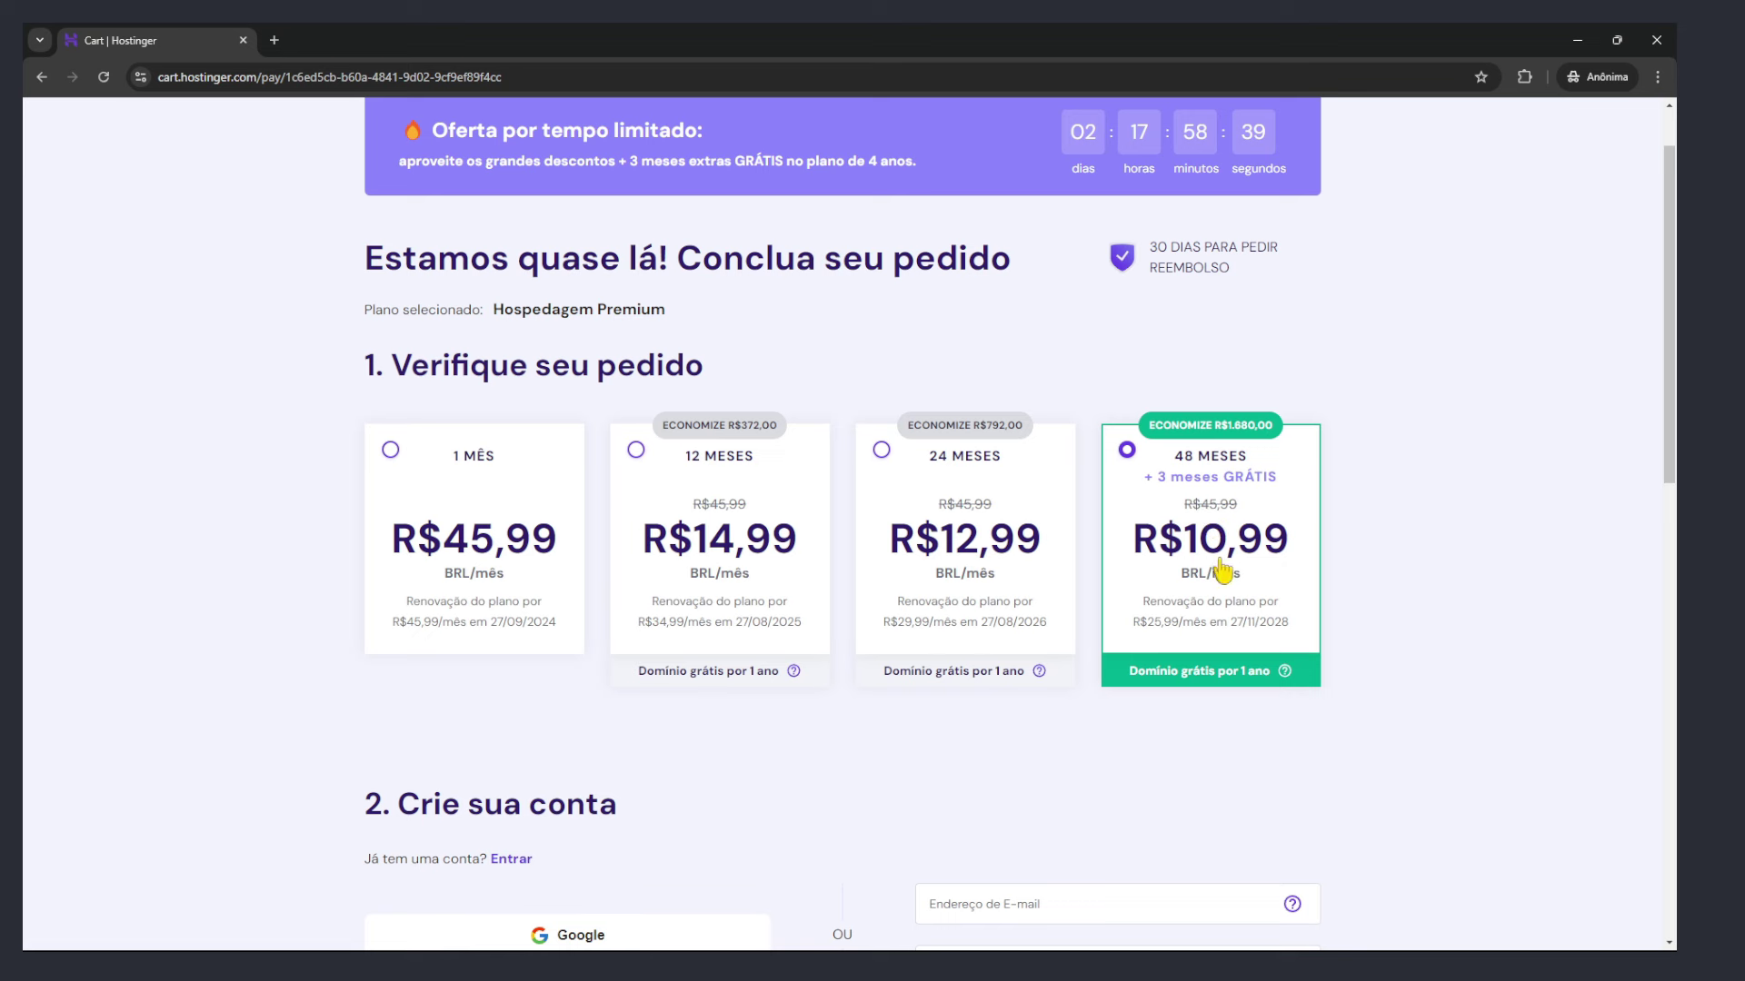
pyautogui.click(636, 450)
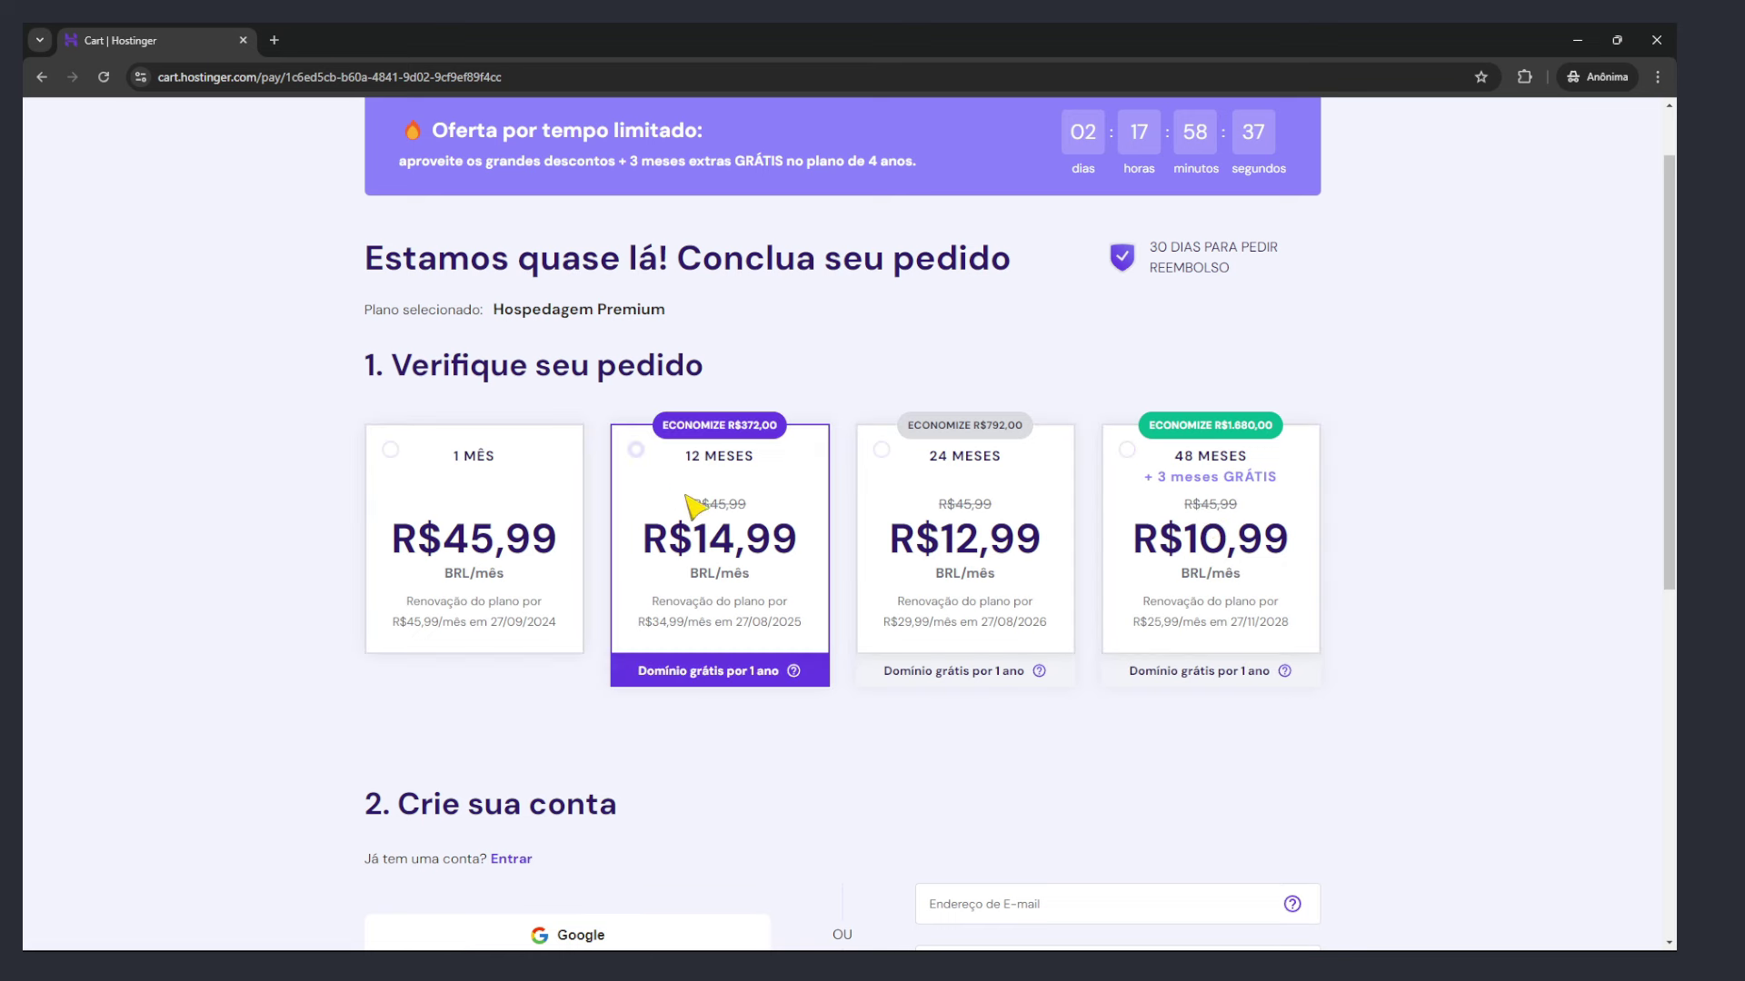
# Apply the coupon code from the Hostinger card to the order in the payment section
pyautogui.scroll(-10, 898, 591)
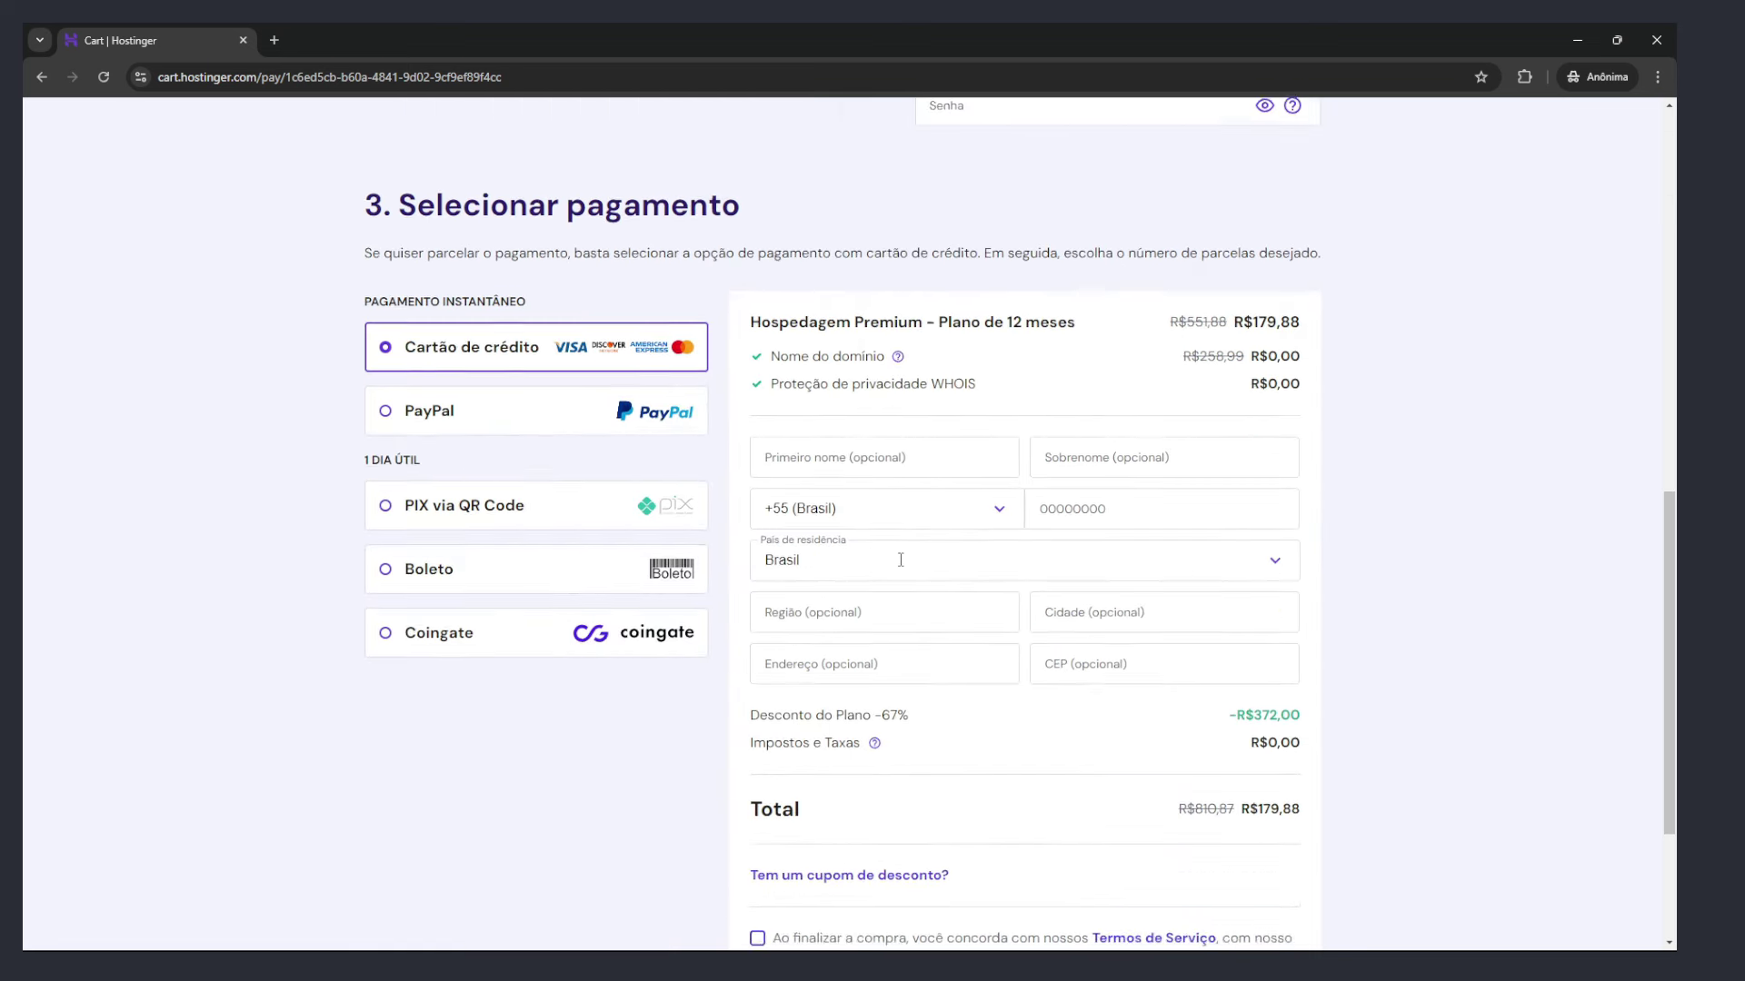
pyautogui.click(894, 623)
pyautogui.write('MESAQUEMOTA')
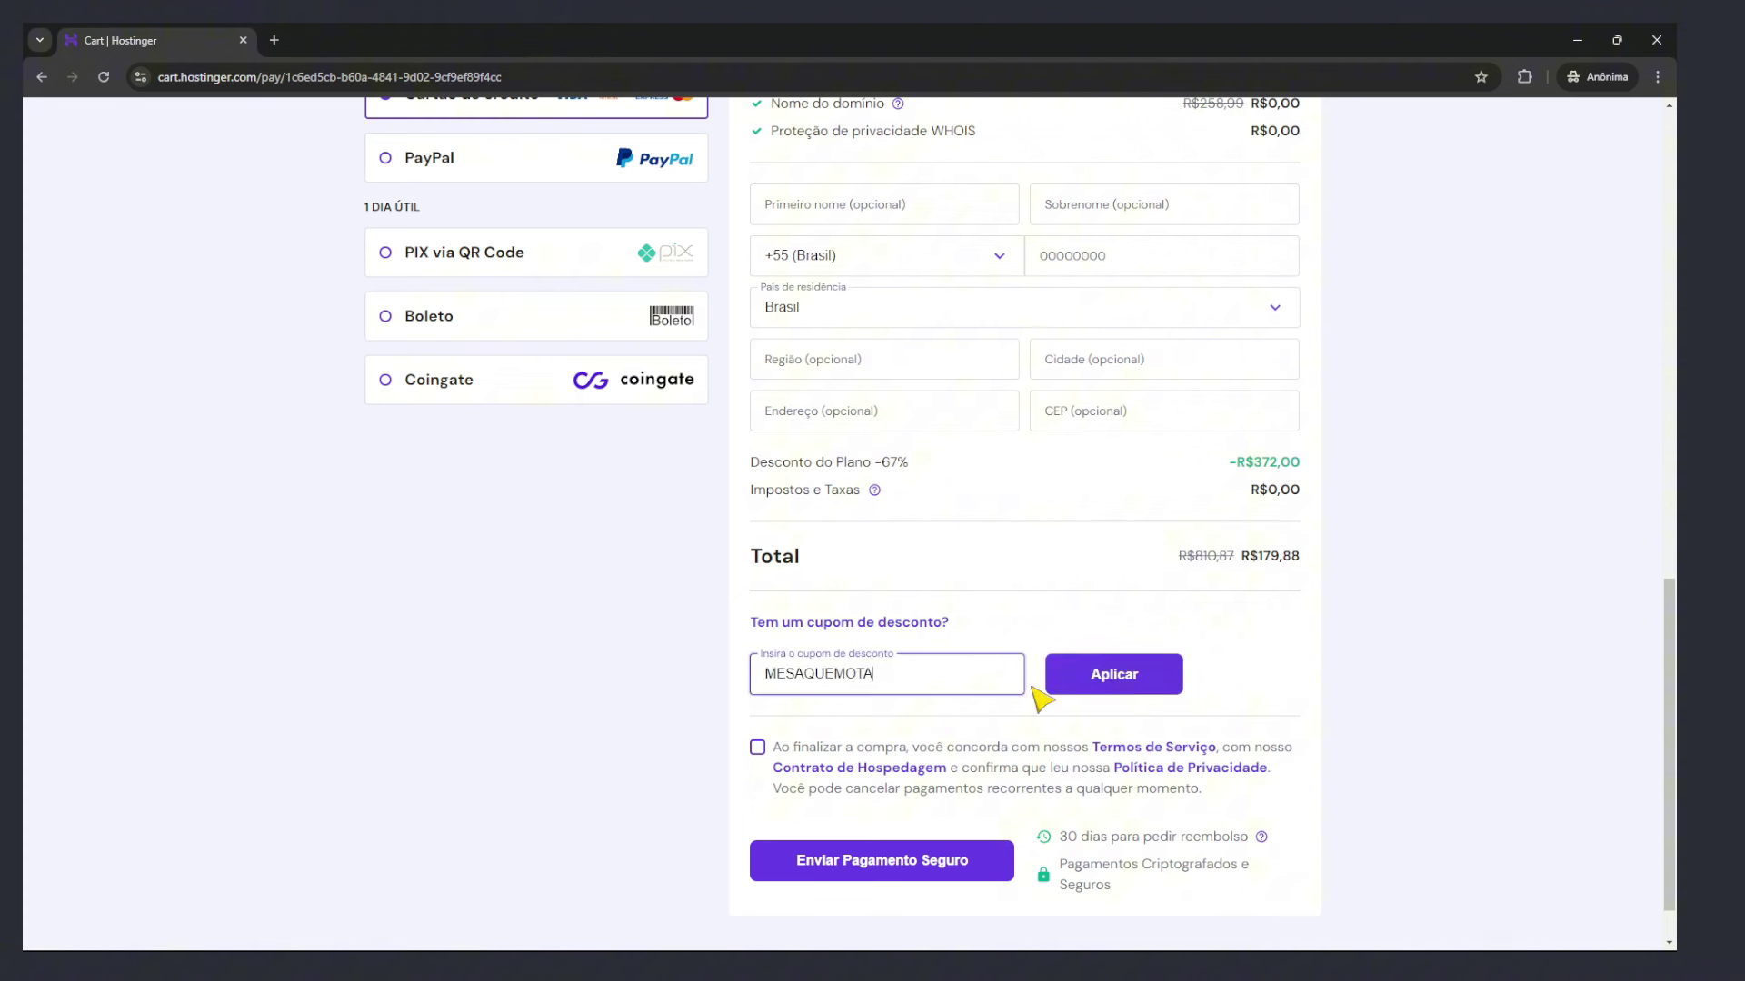
pyautogui.press('Return')
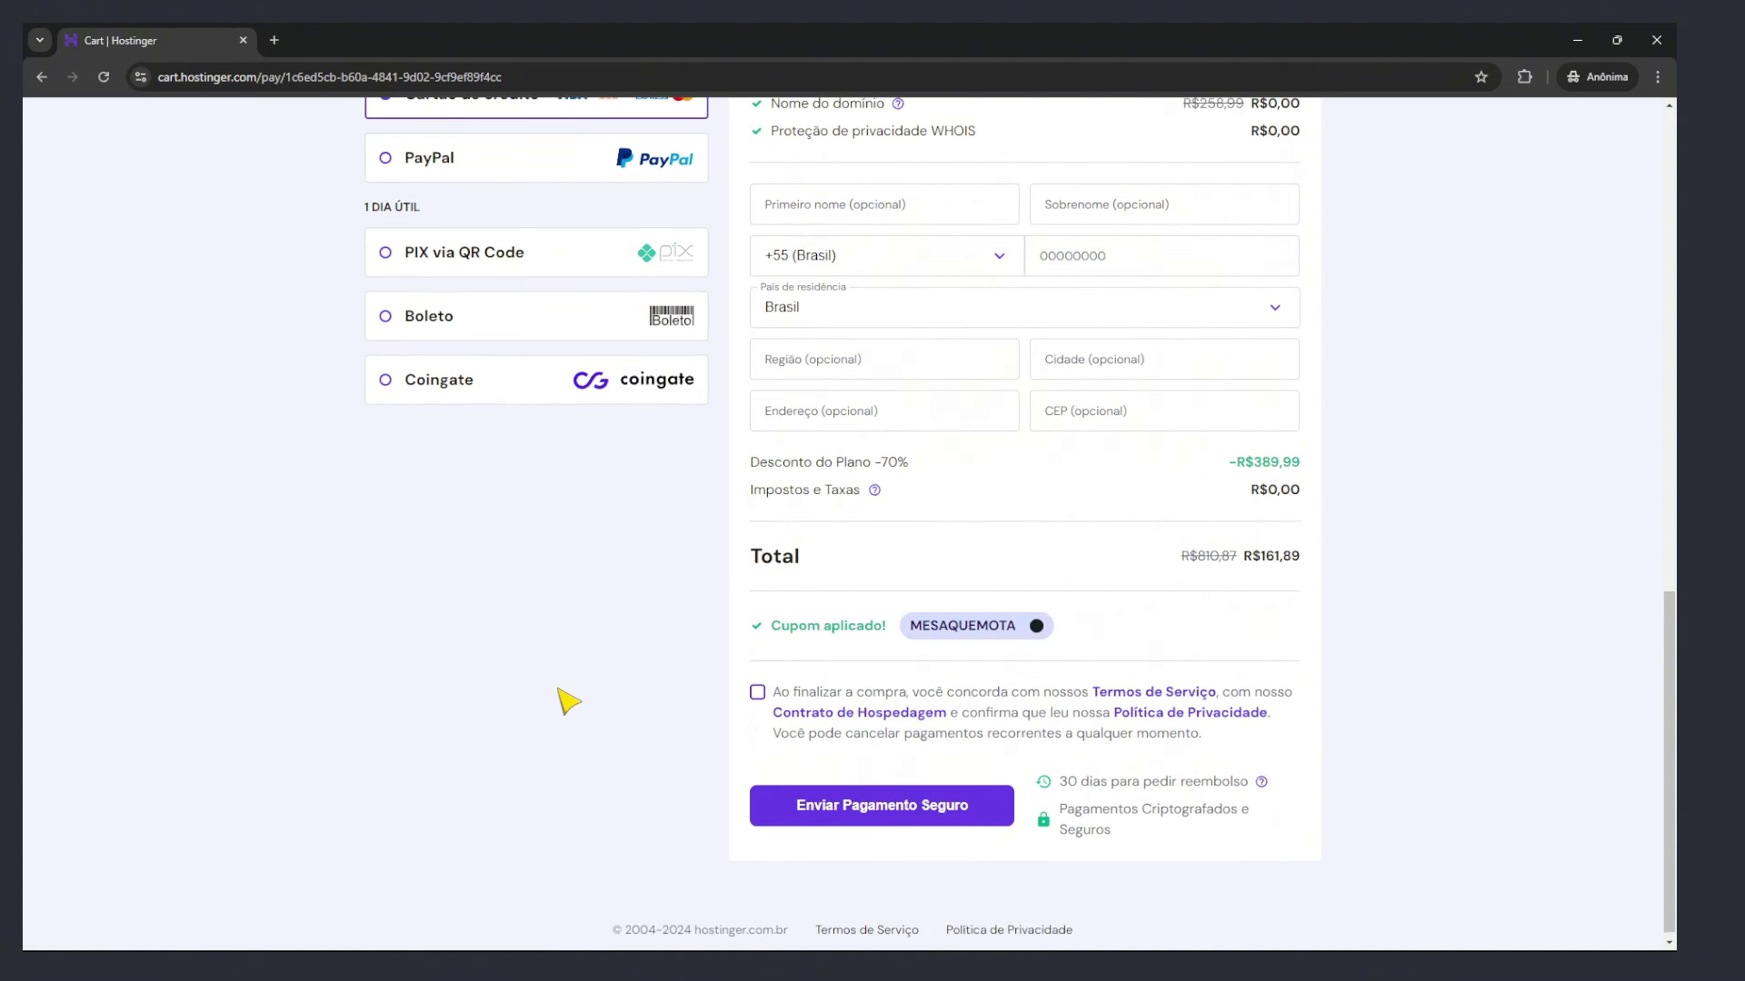
pyautogui.moveTo(782, 625); pyautogui.dragTo(886, 625)
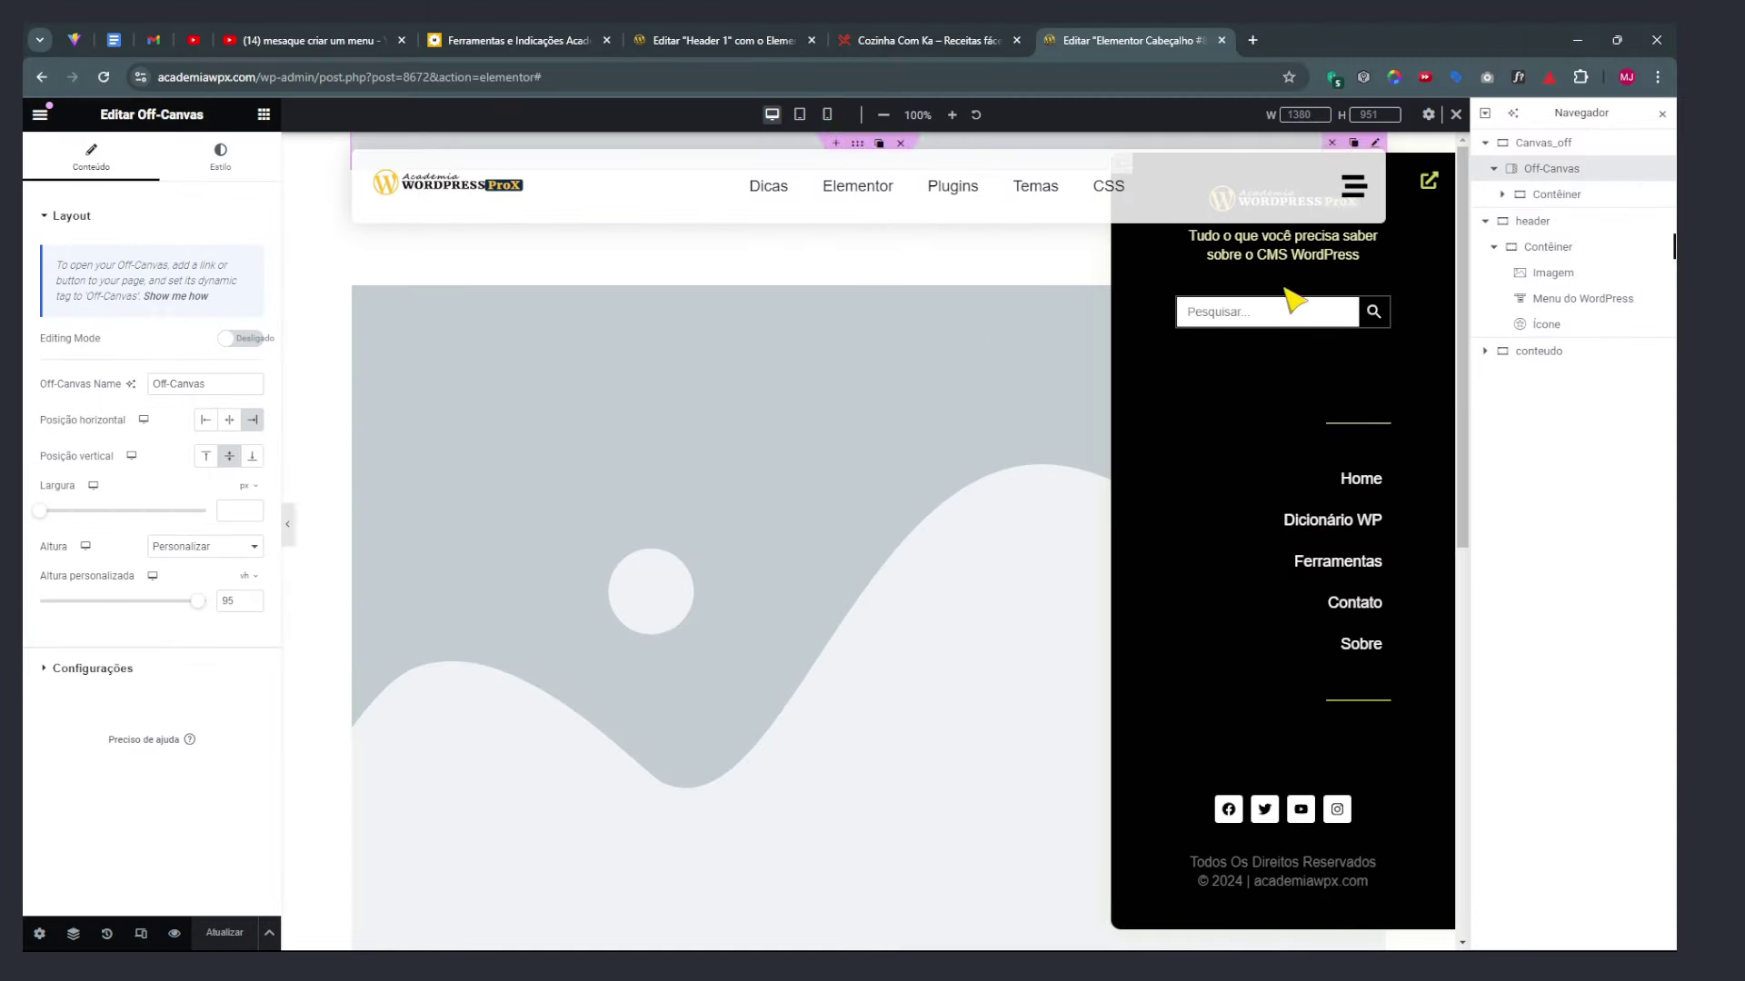
# Back in the Elementor header template, delete the conteudo container and test the off-canvas menu in the full-width preview
pyautogui.press('Delete')
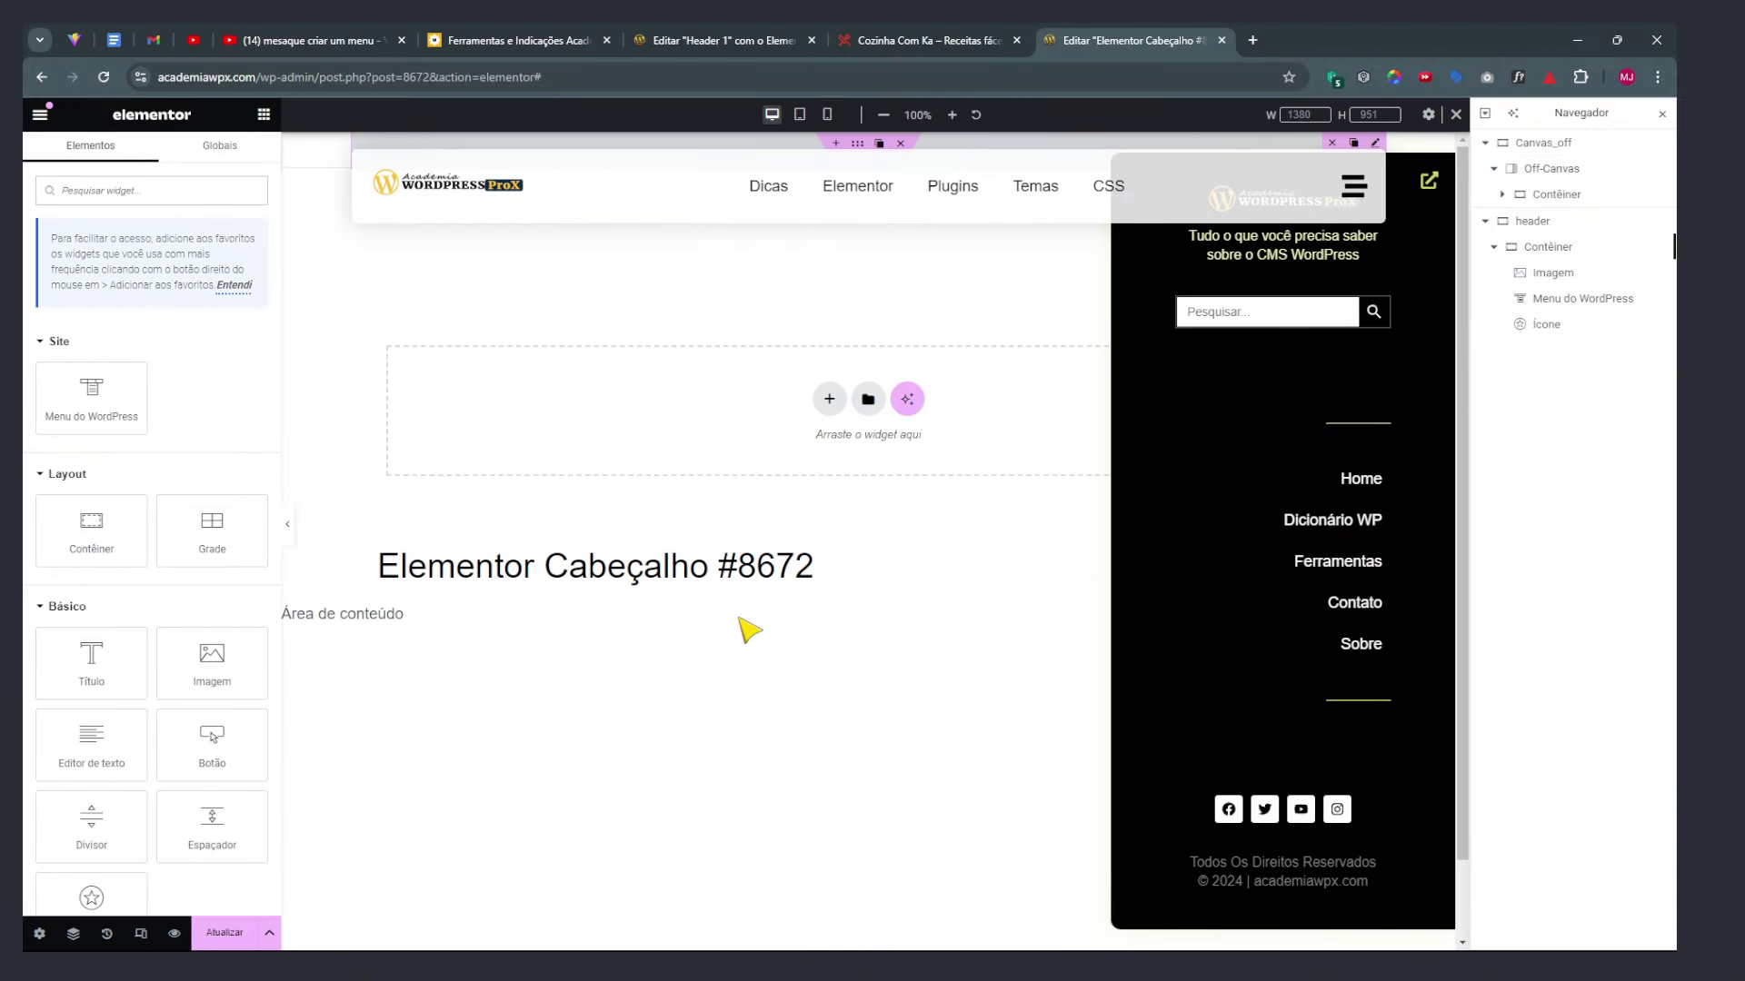
pyautogui.click(291, 530)
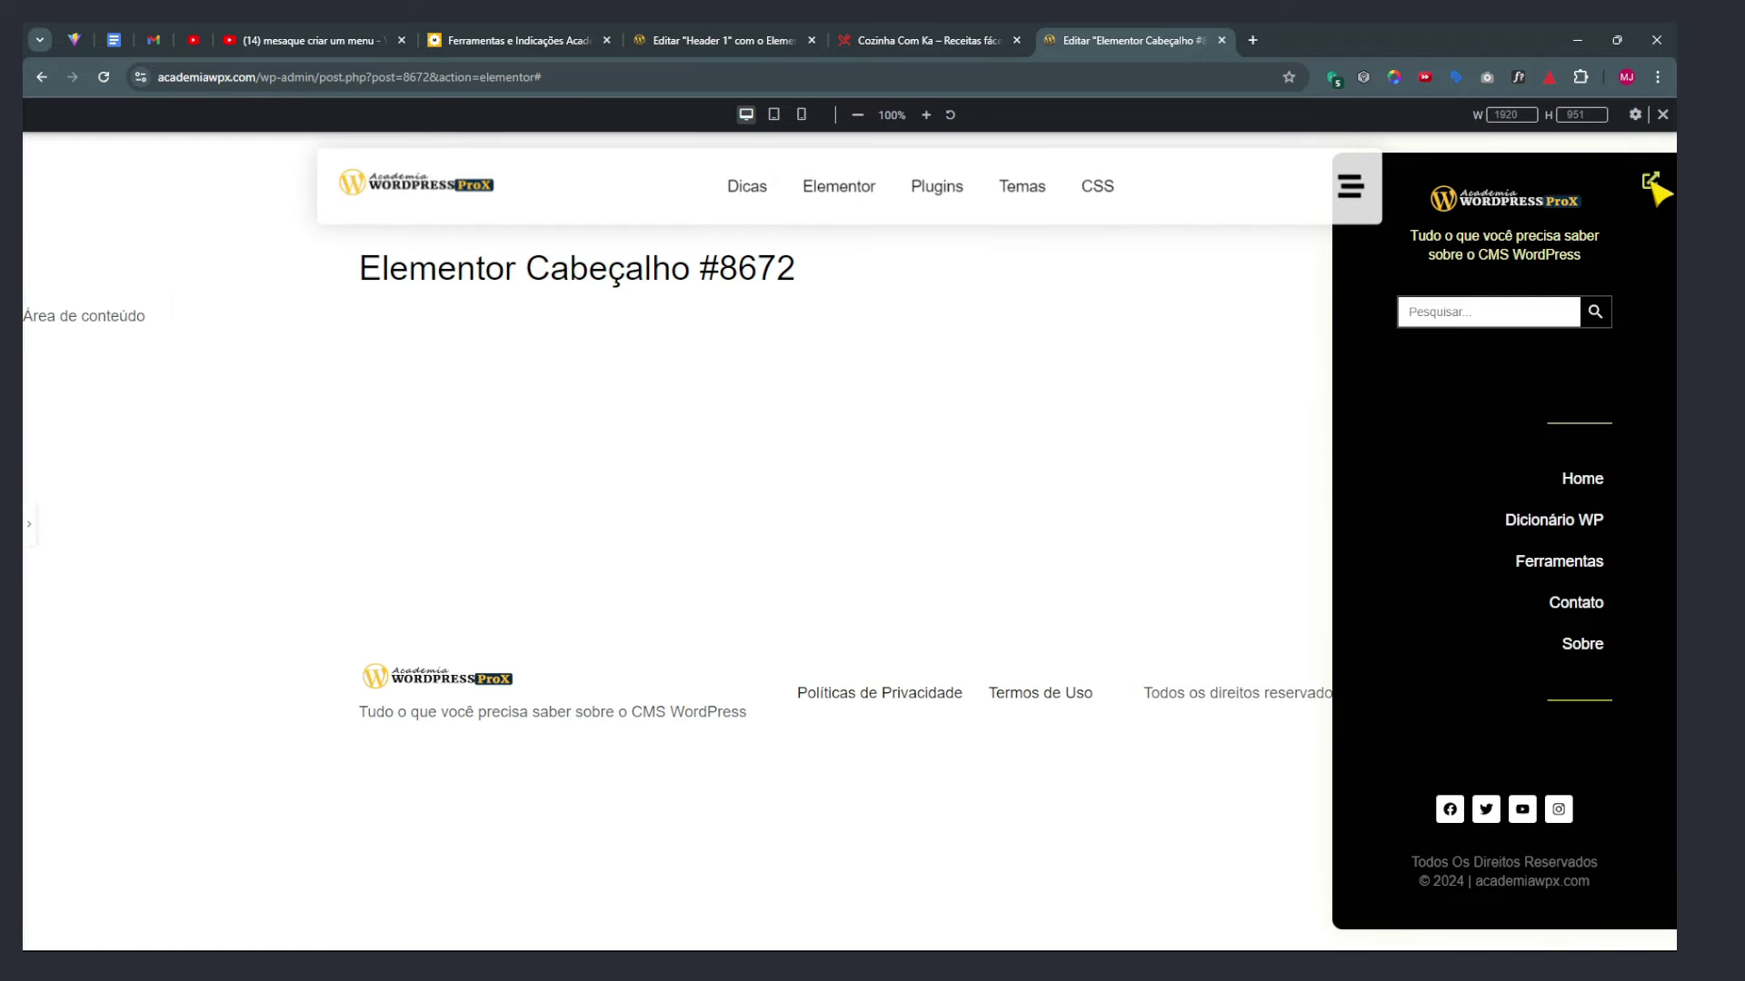
pyautogui.click(30, 527)
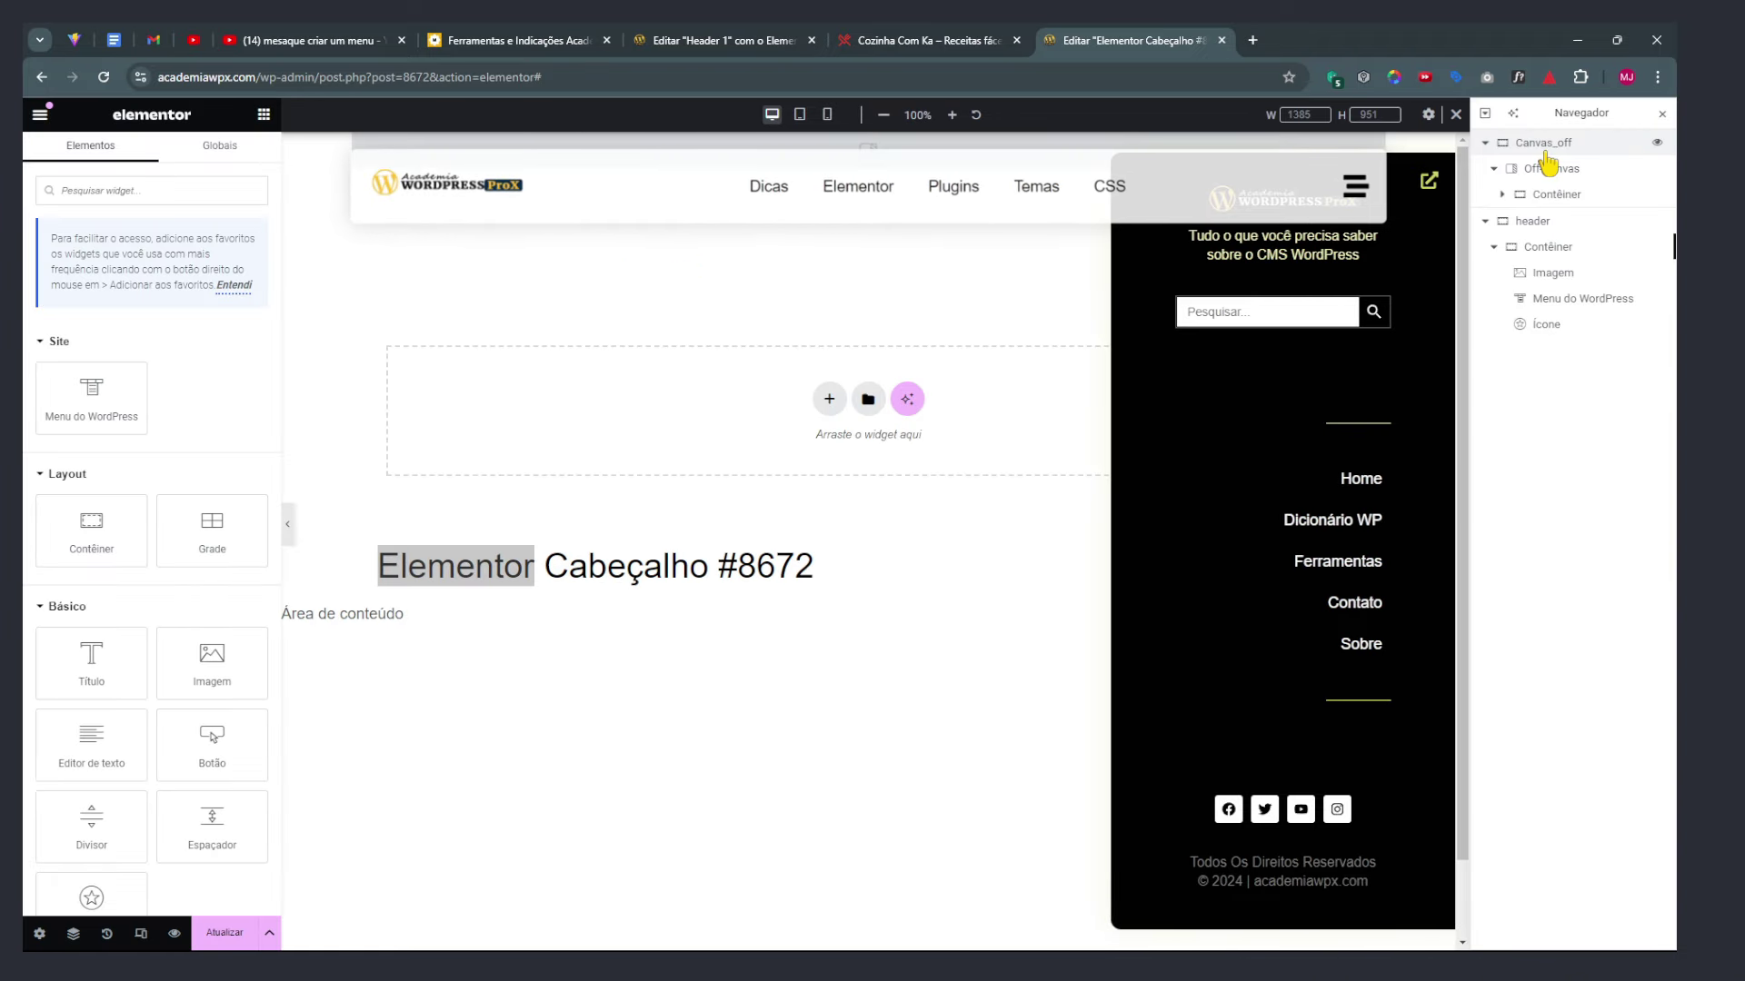
pyautogui.hotkey('ctrl', 'p')
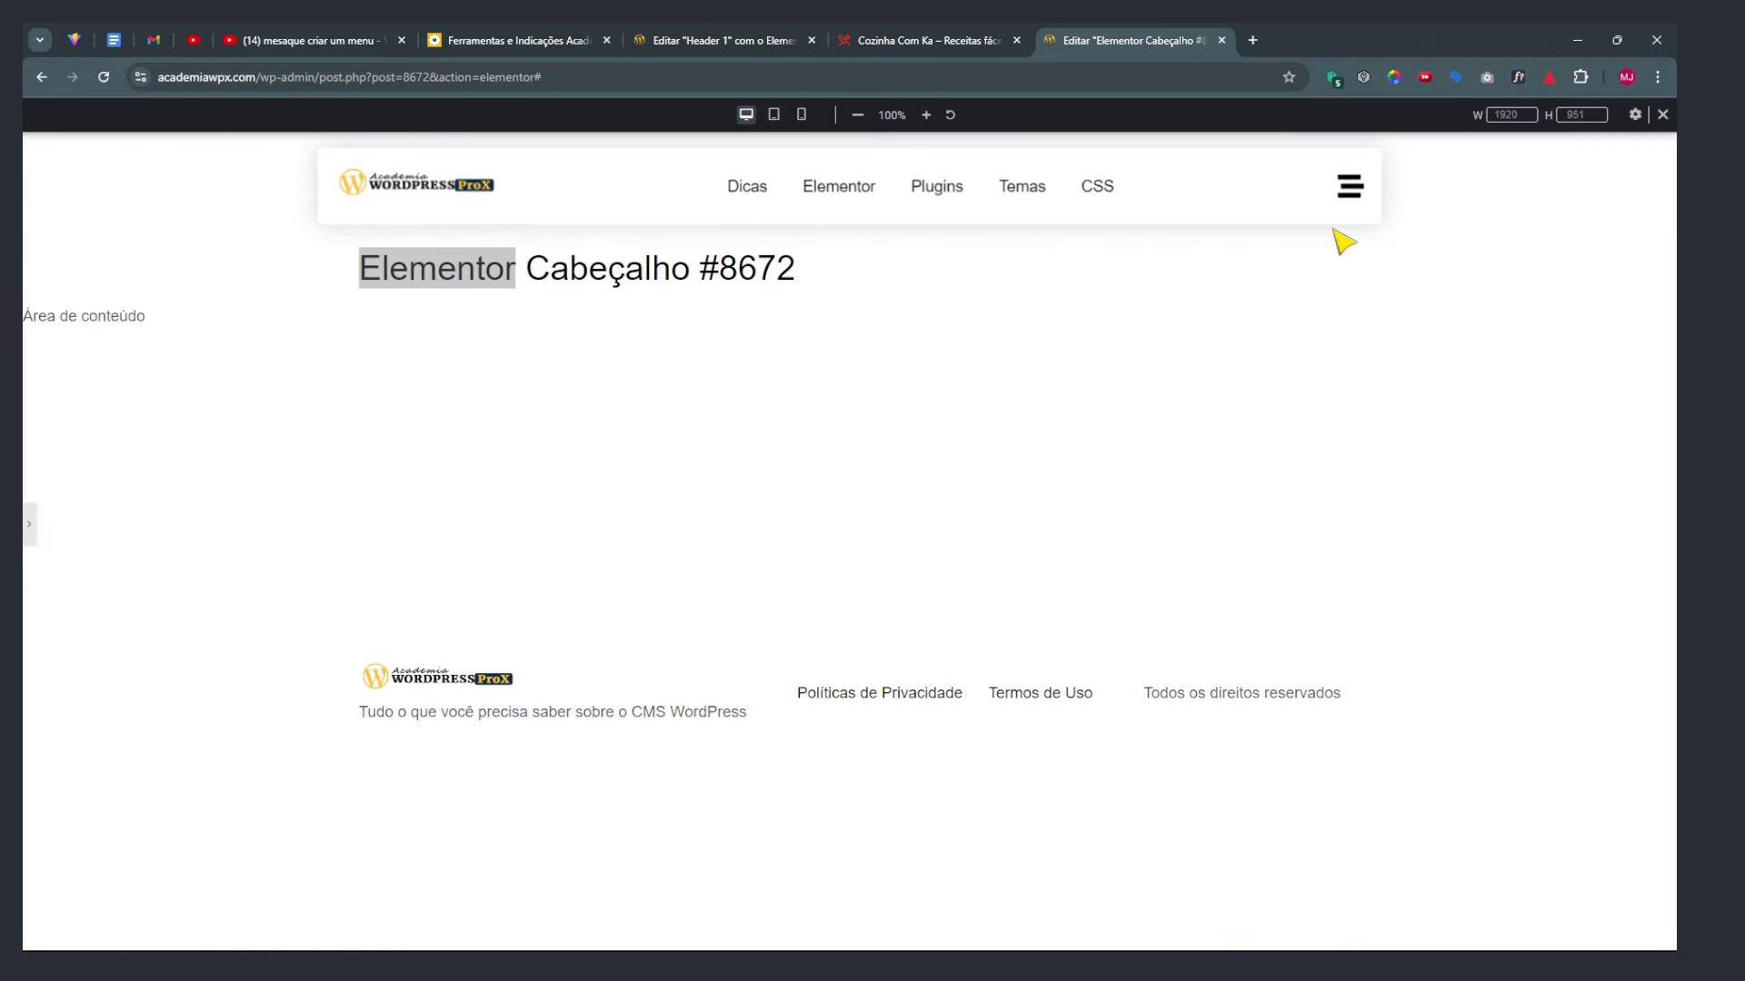
pyautogui.click(1349, 186)
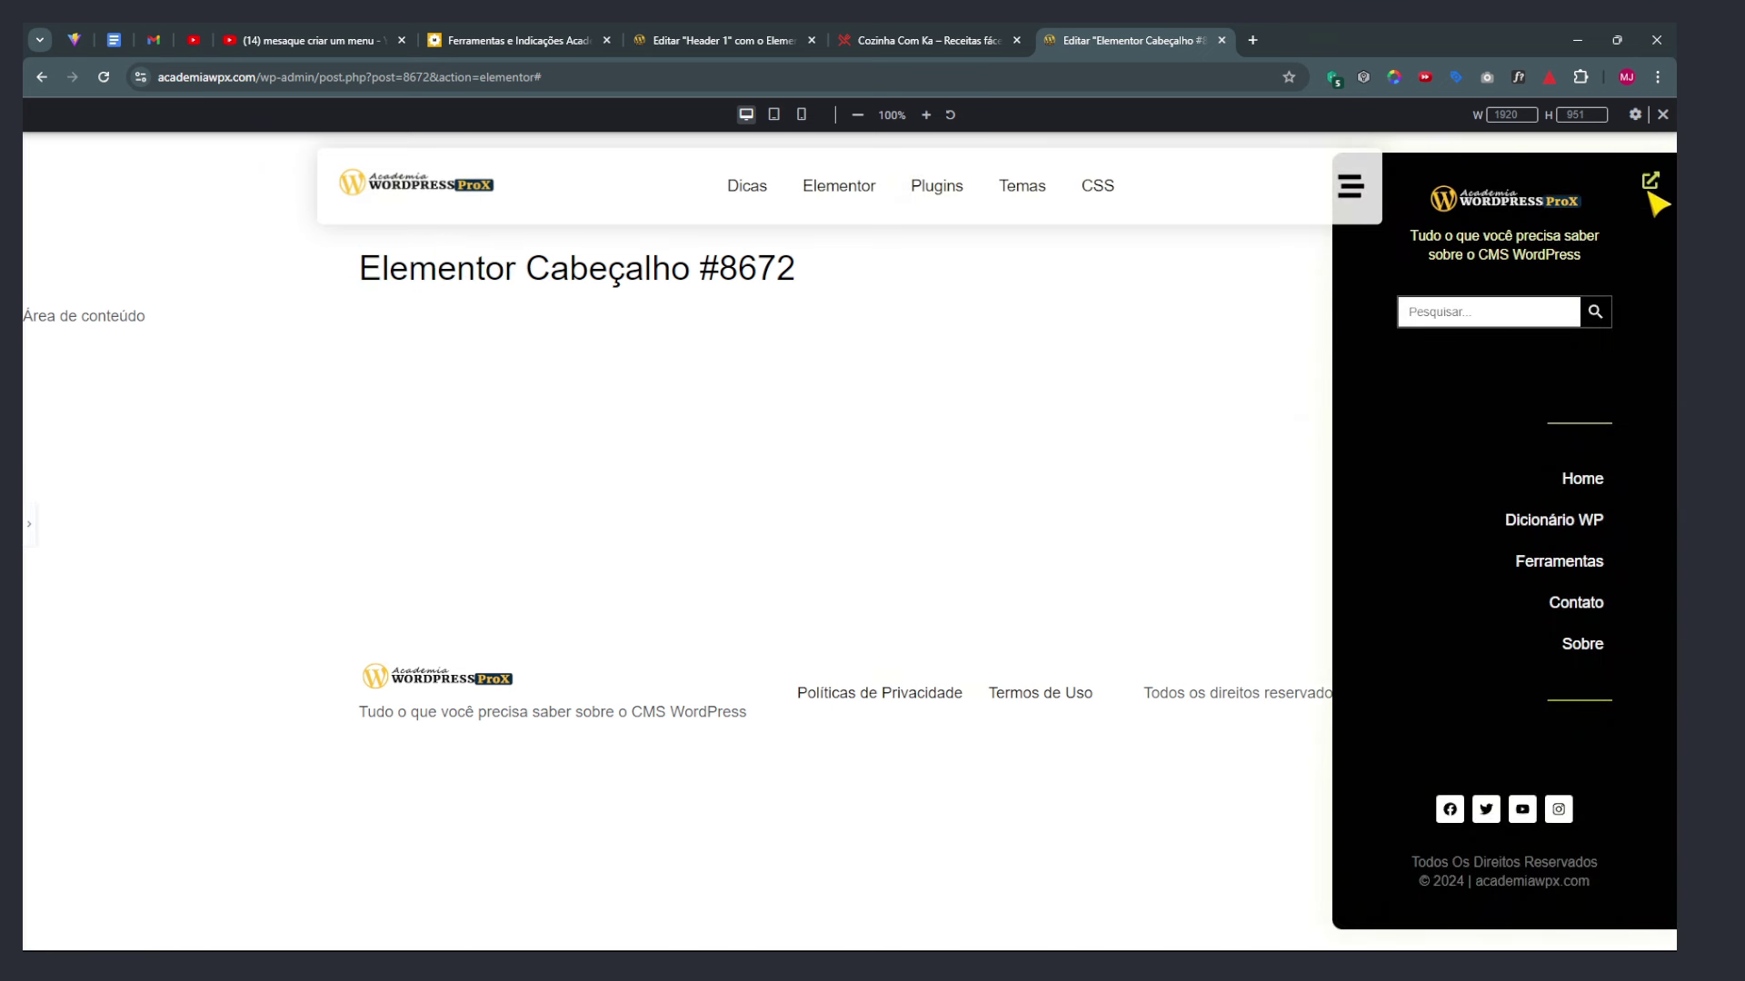
# Set the z-index of the header container to 0 and of its inner container to 999
pyautogui.click(34, 531)
pyautogui.click(1527, 221)
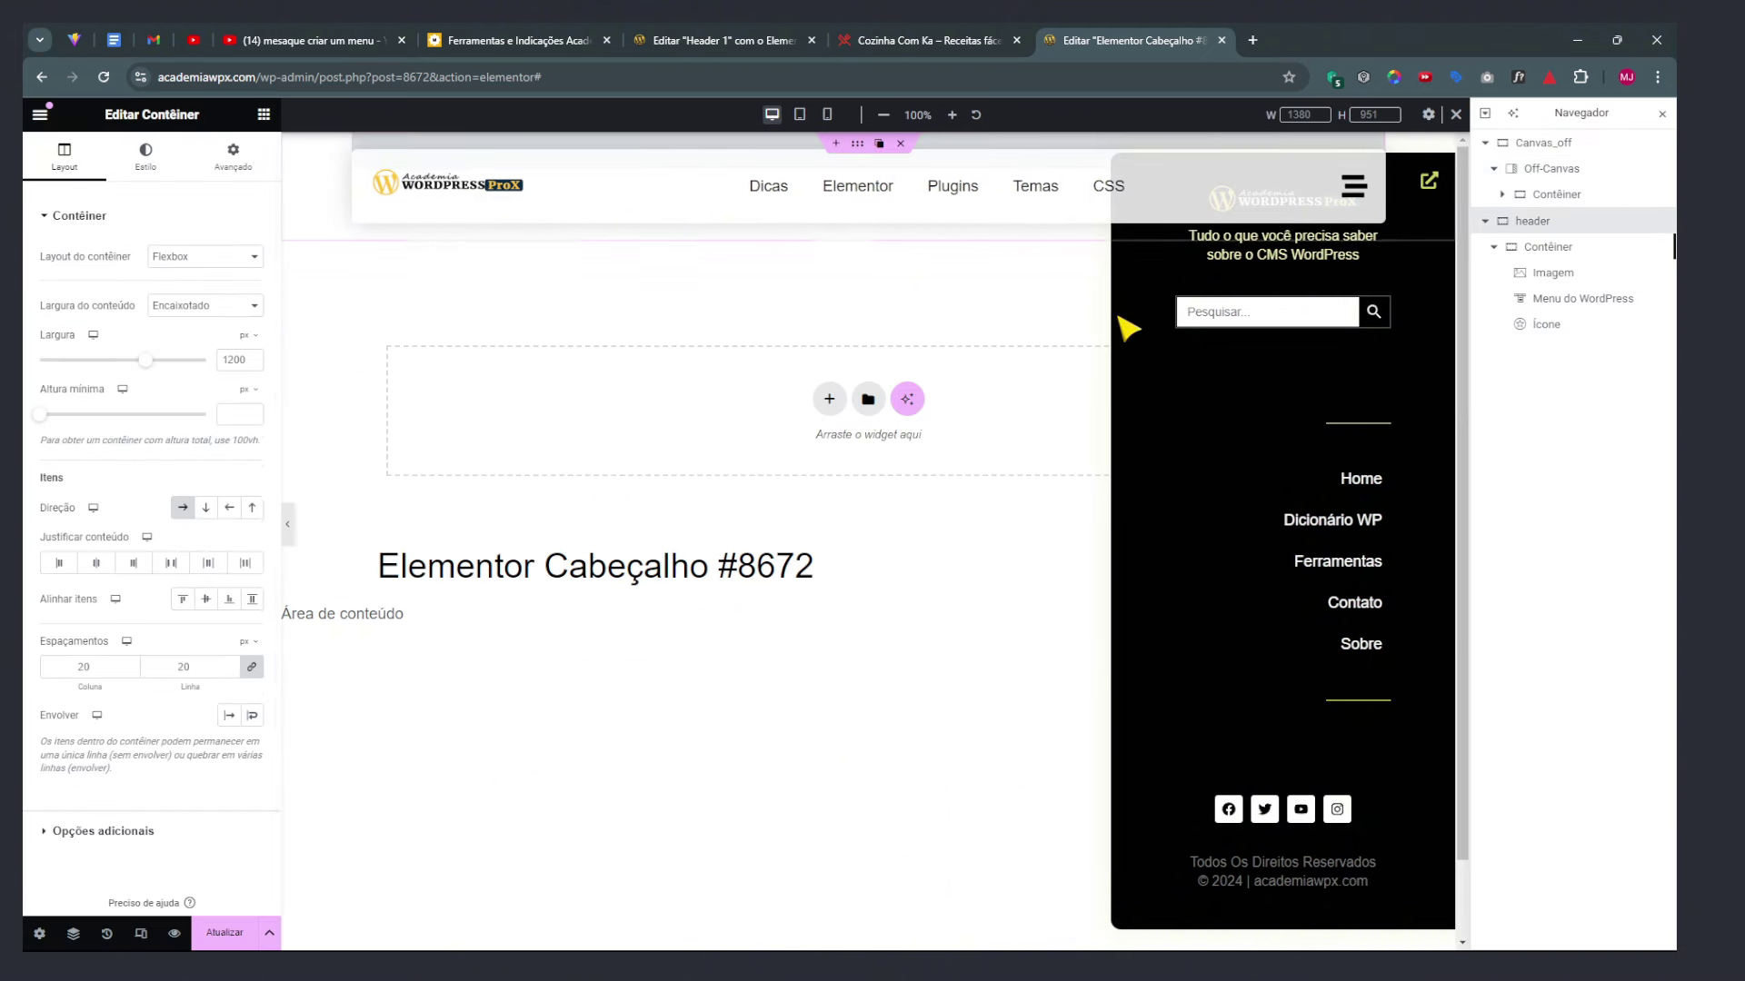
pyautogui.click(233, 159)
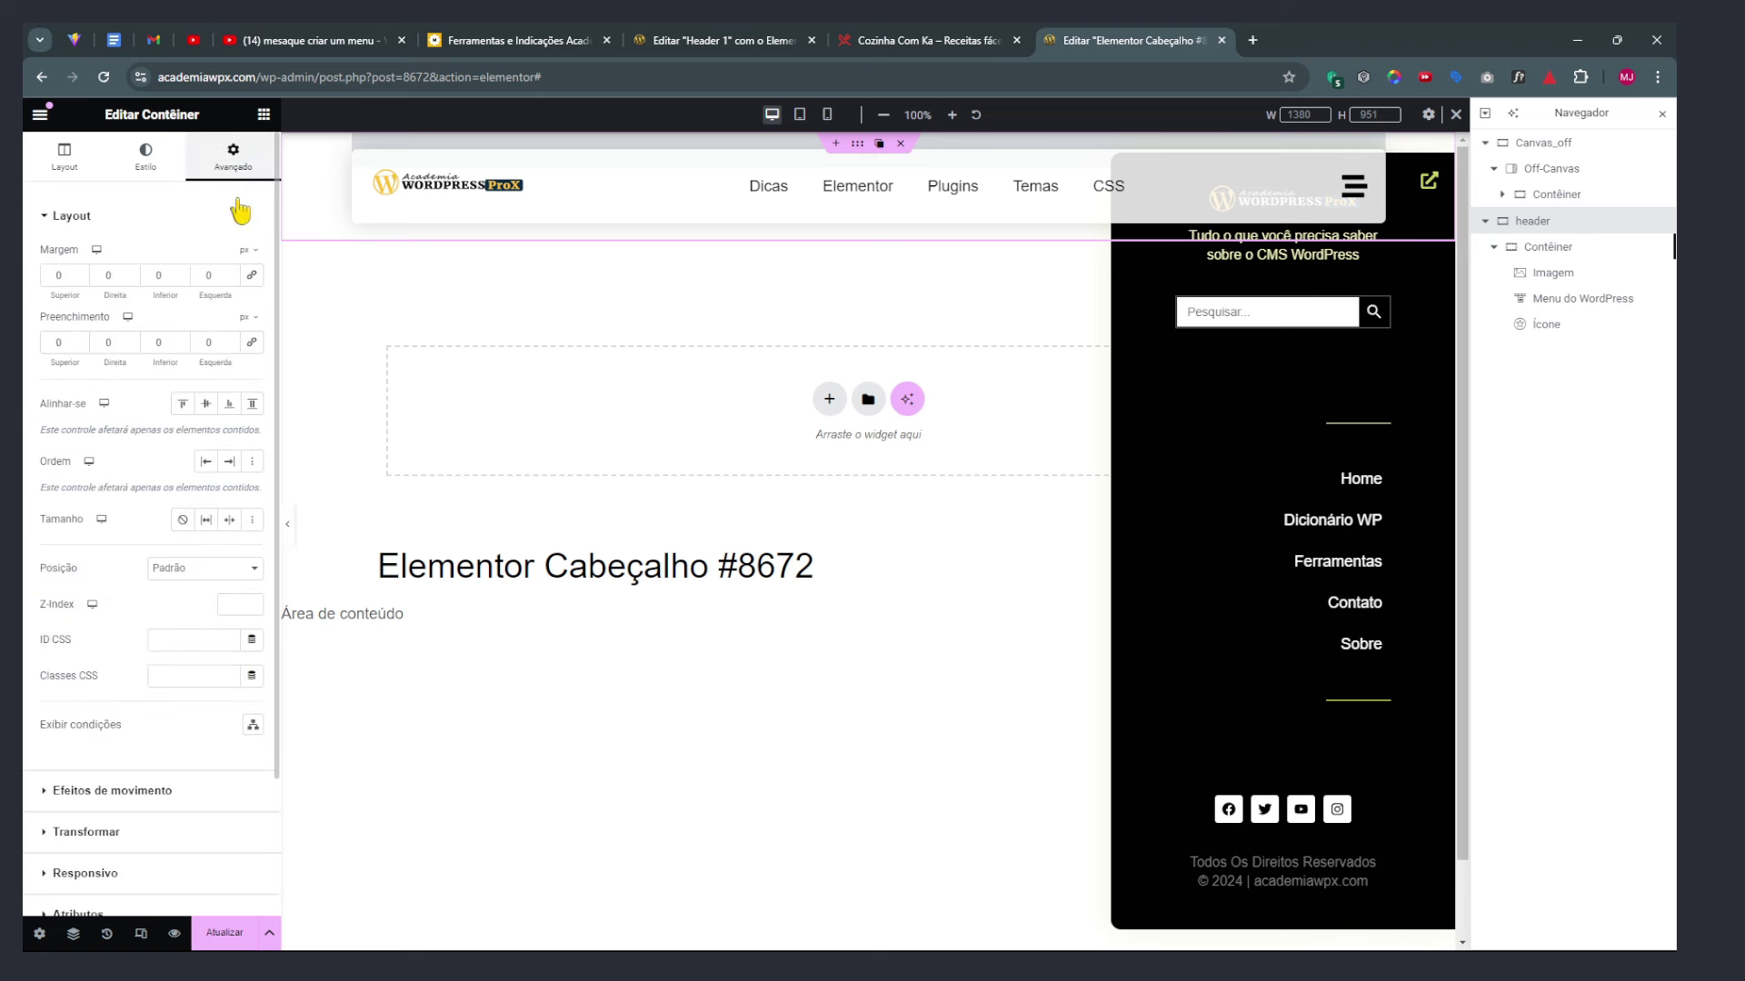
pyautogui.write('0')
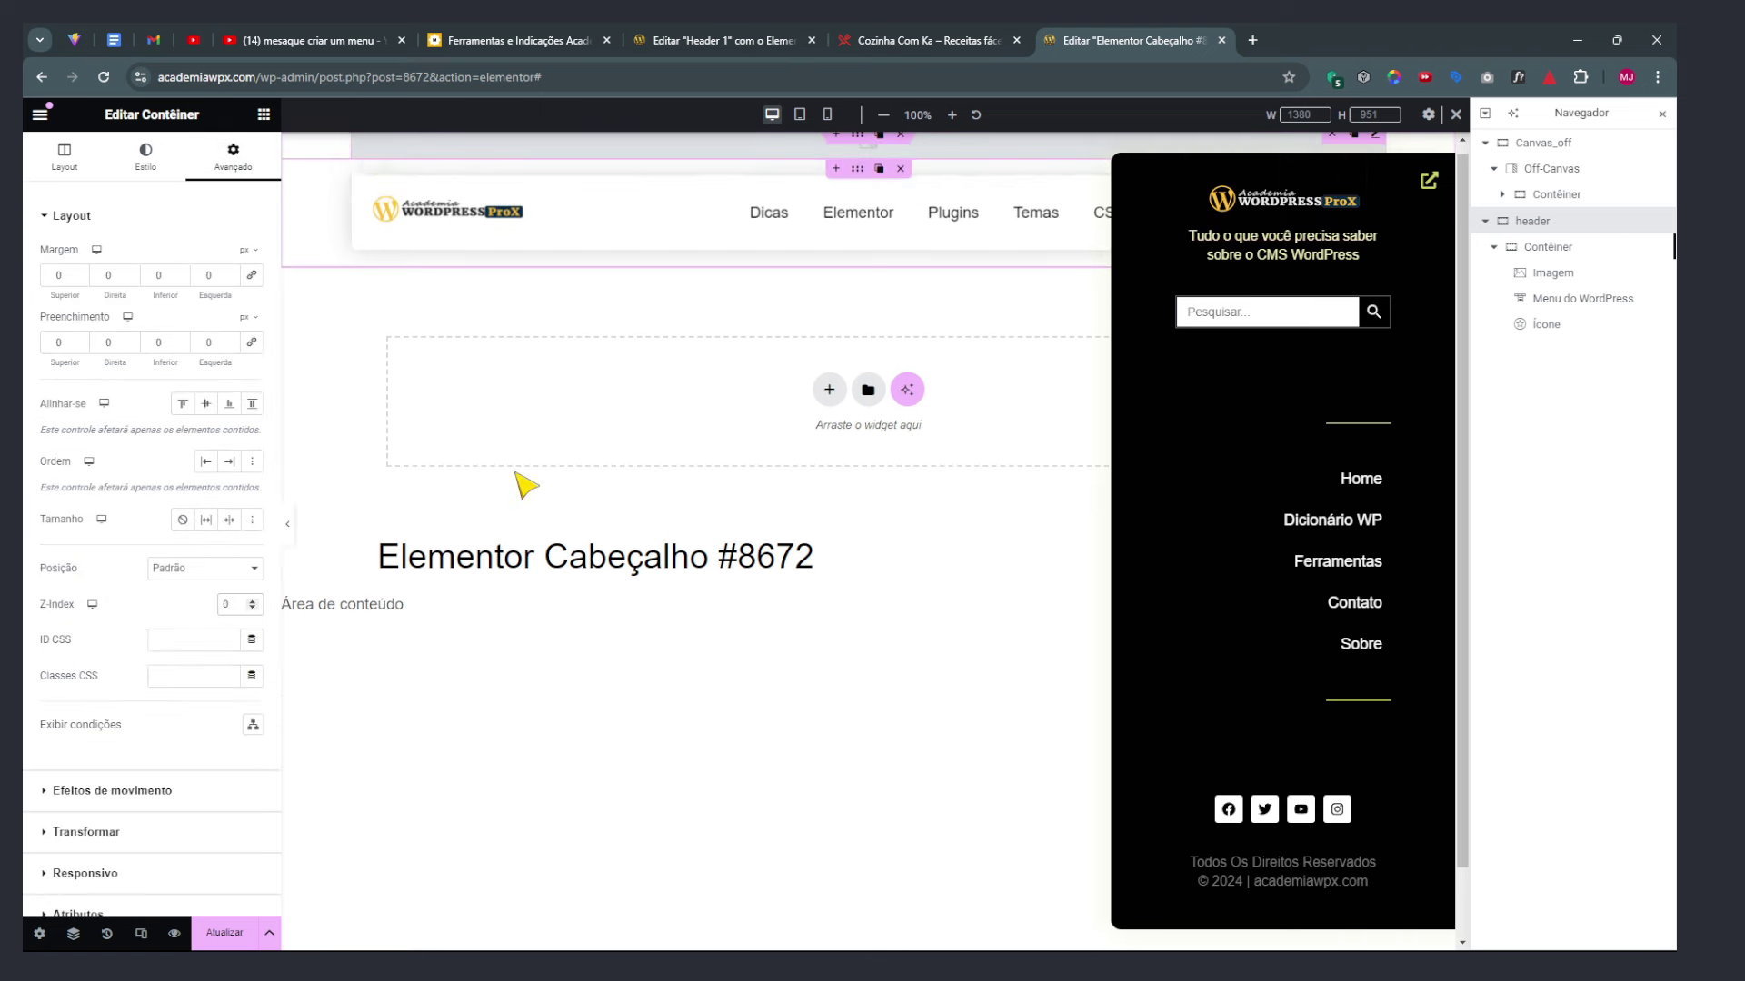
pyautogui.click(1536, 248)
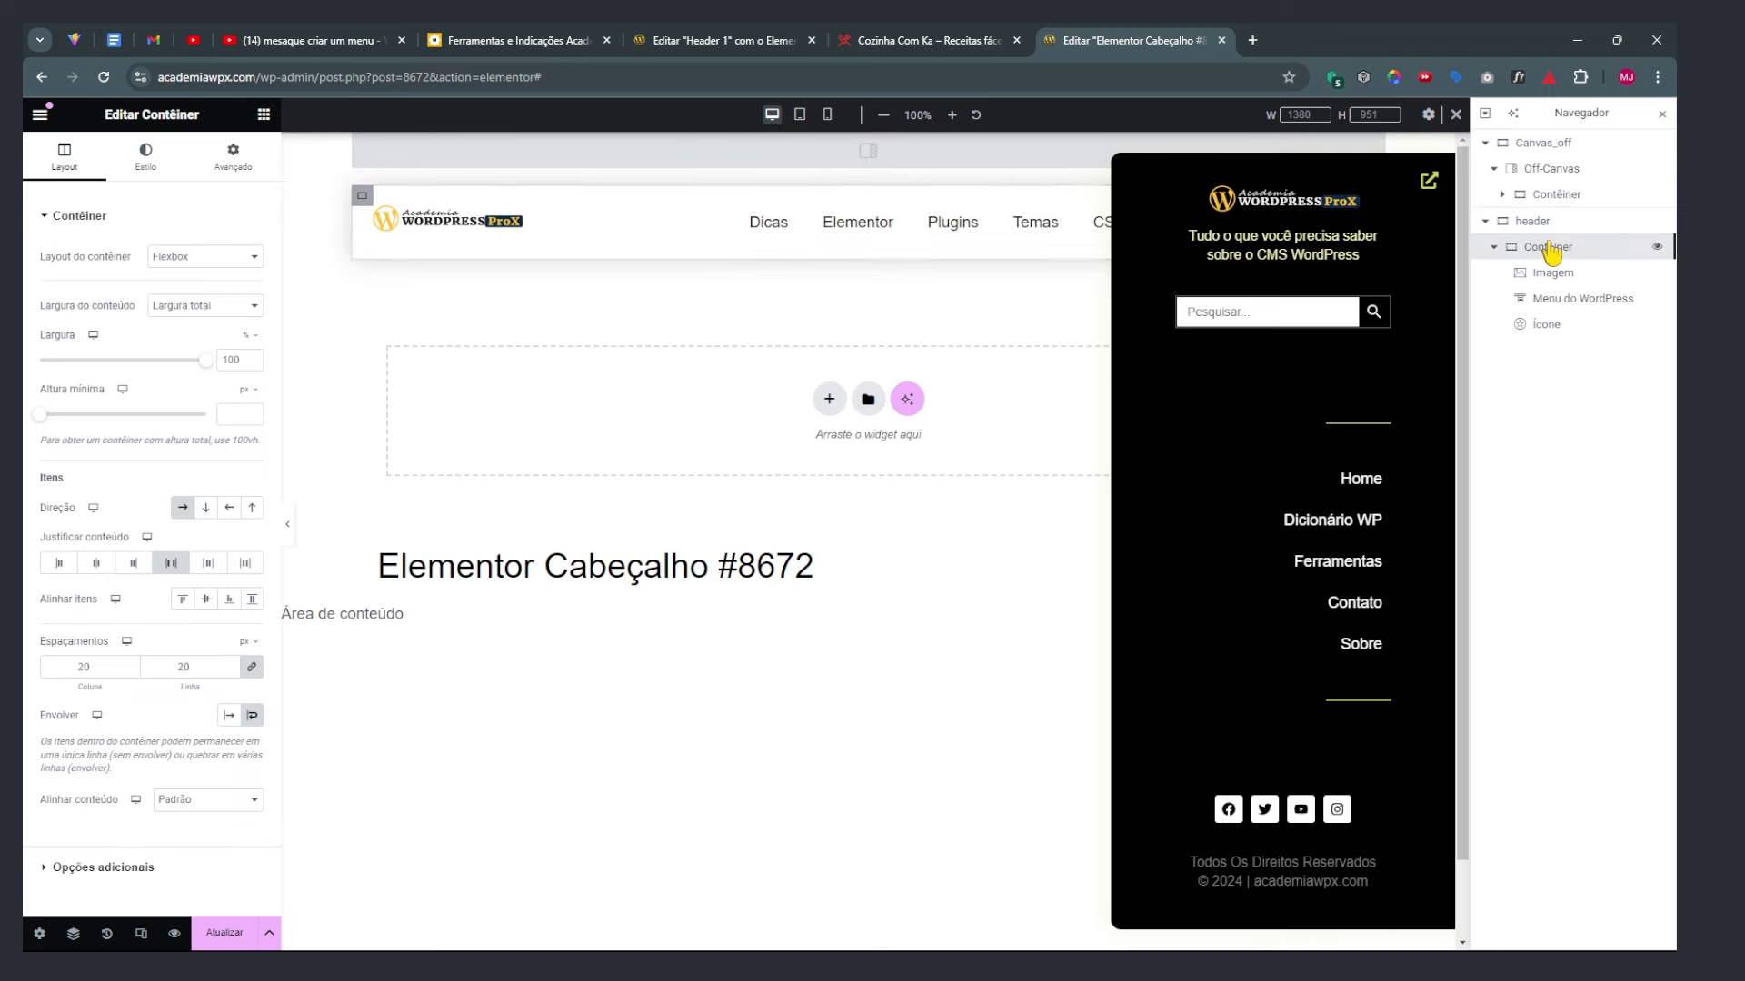
pyautogui.click(234, 161)
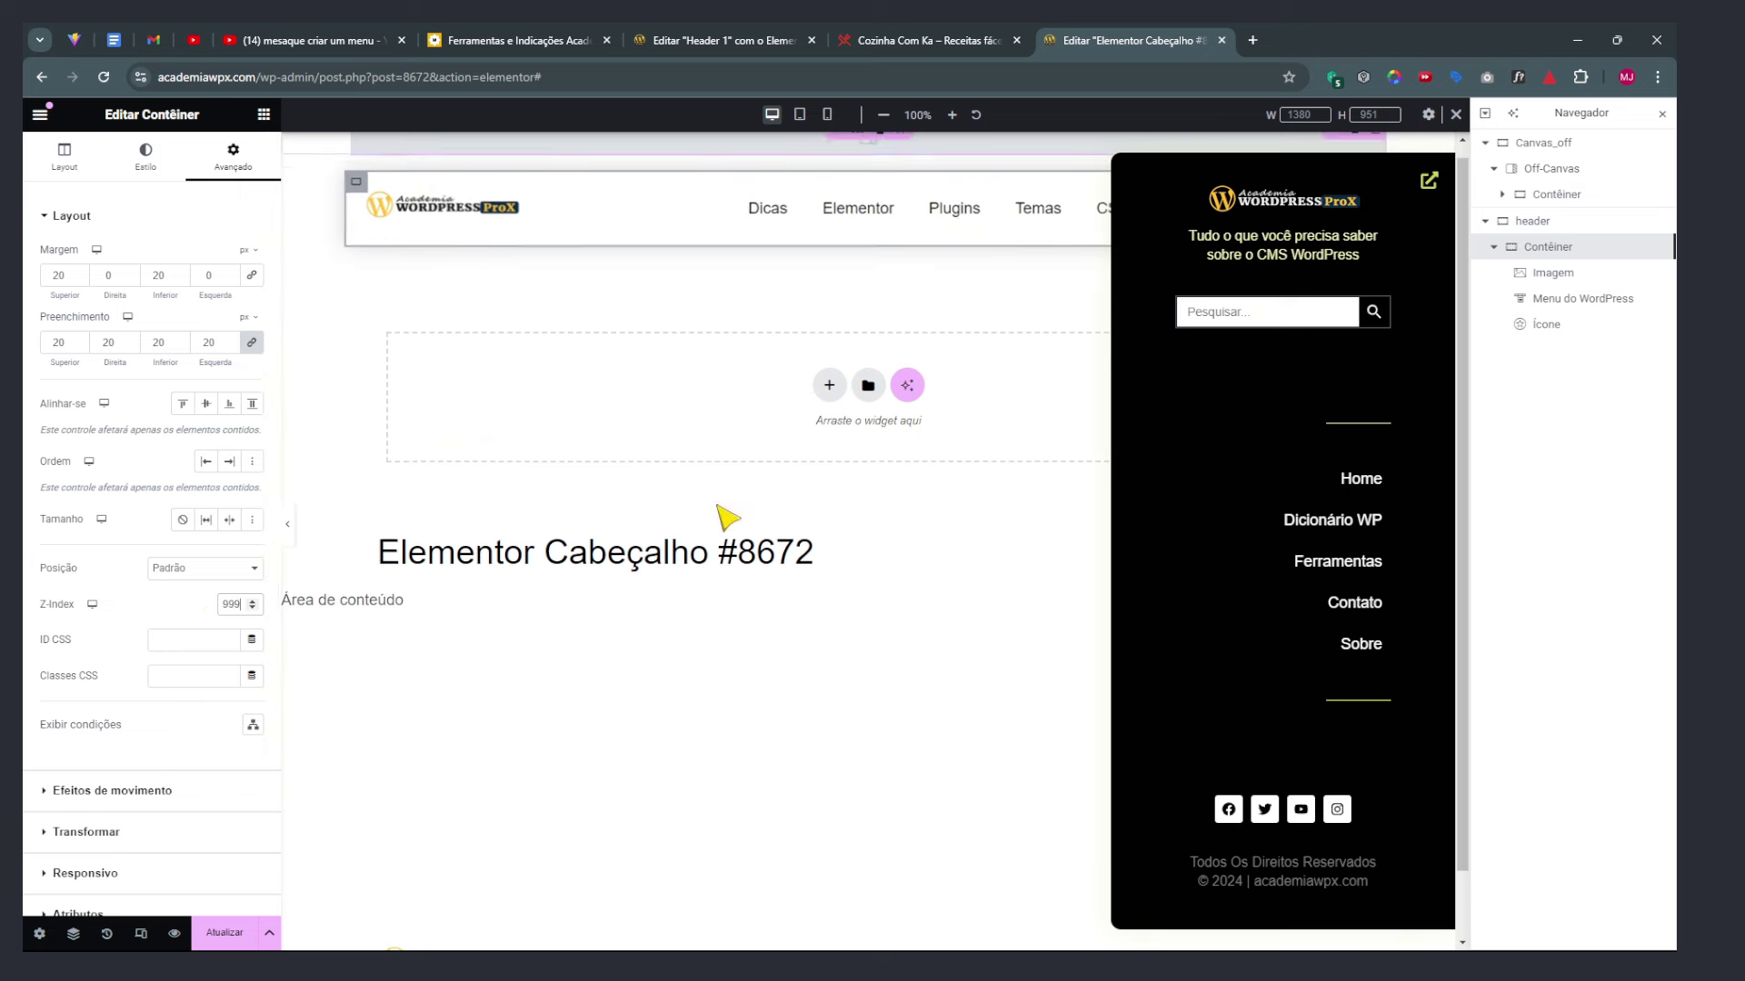
# Test opening and closing the off-canvas menu over the header in the full-width desktop preview
pyautogui.click(288, 529)
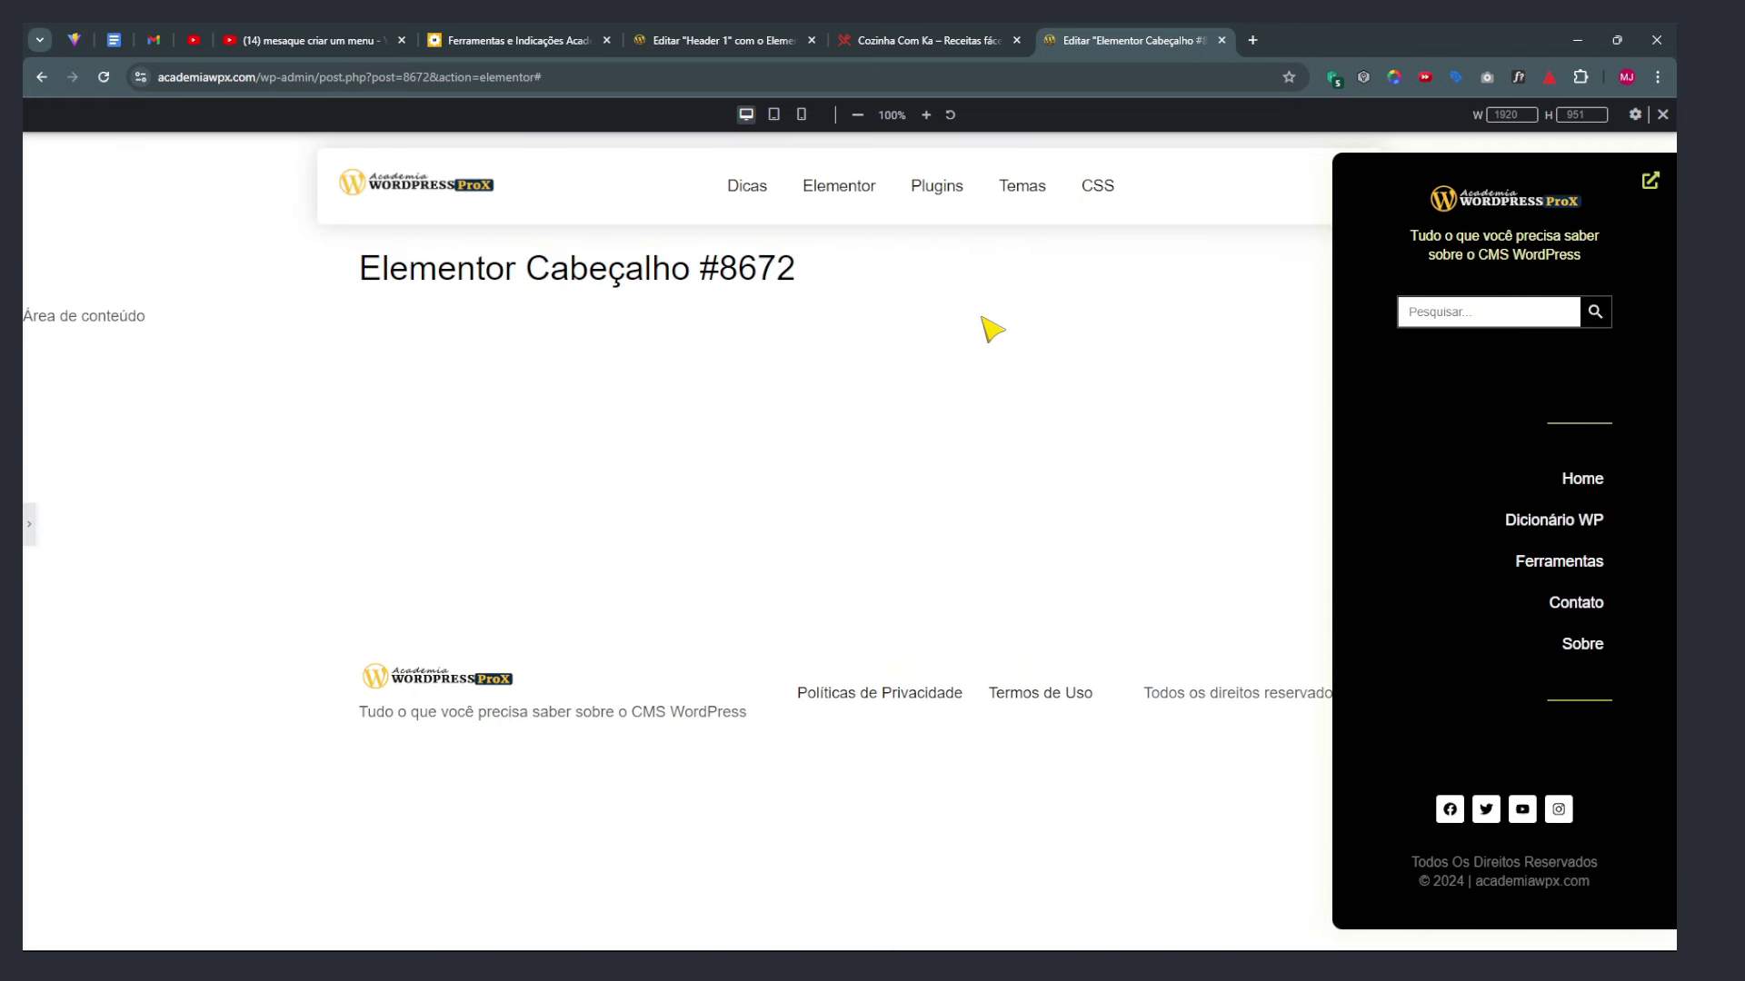
pyautogui.click(1672, 186)
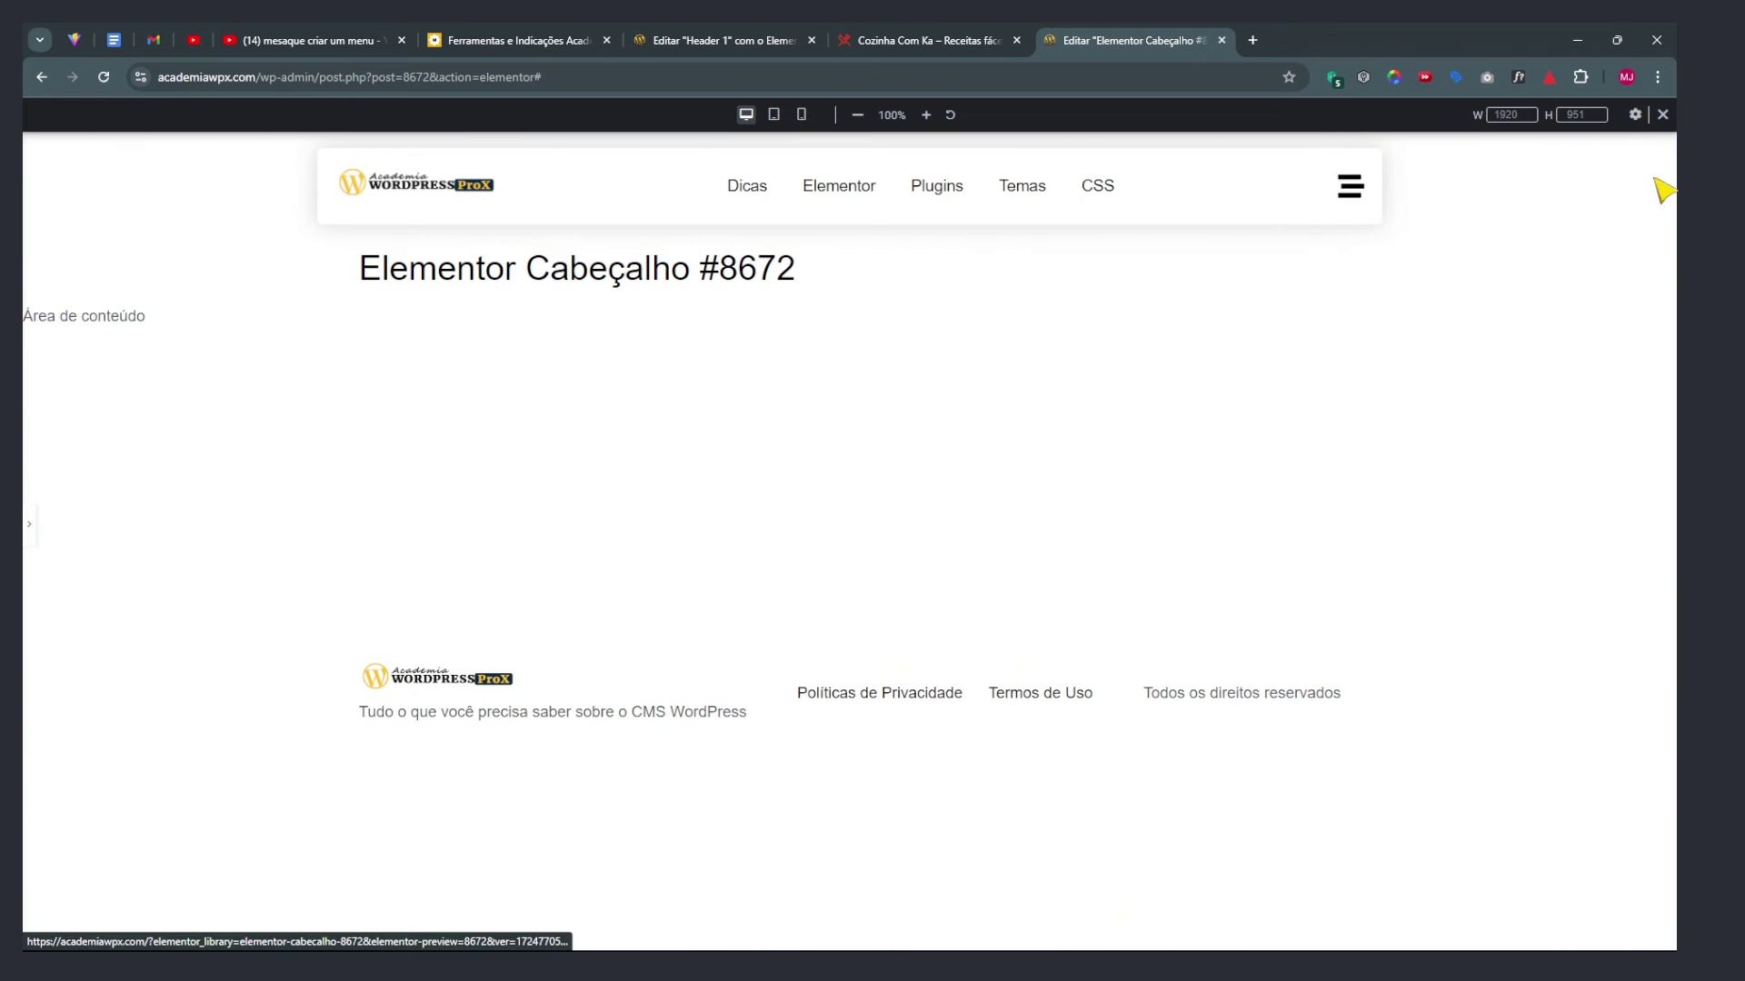
pyautogui.click(1351, 187)
pyautogui.click(1646, 186)
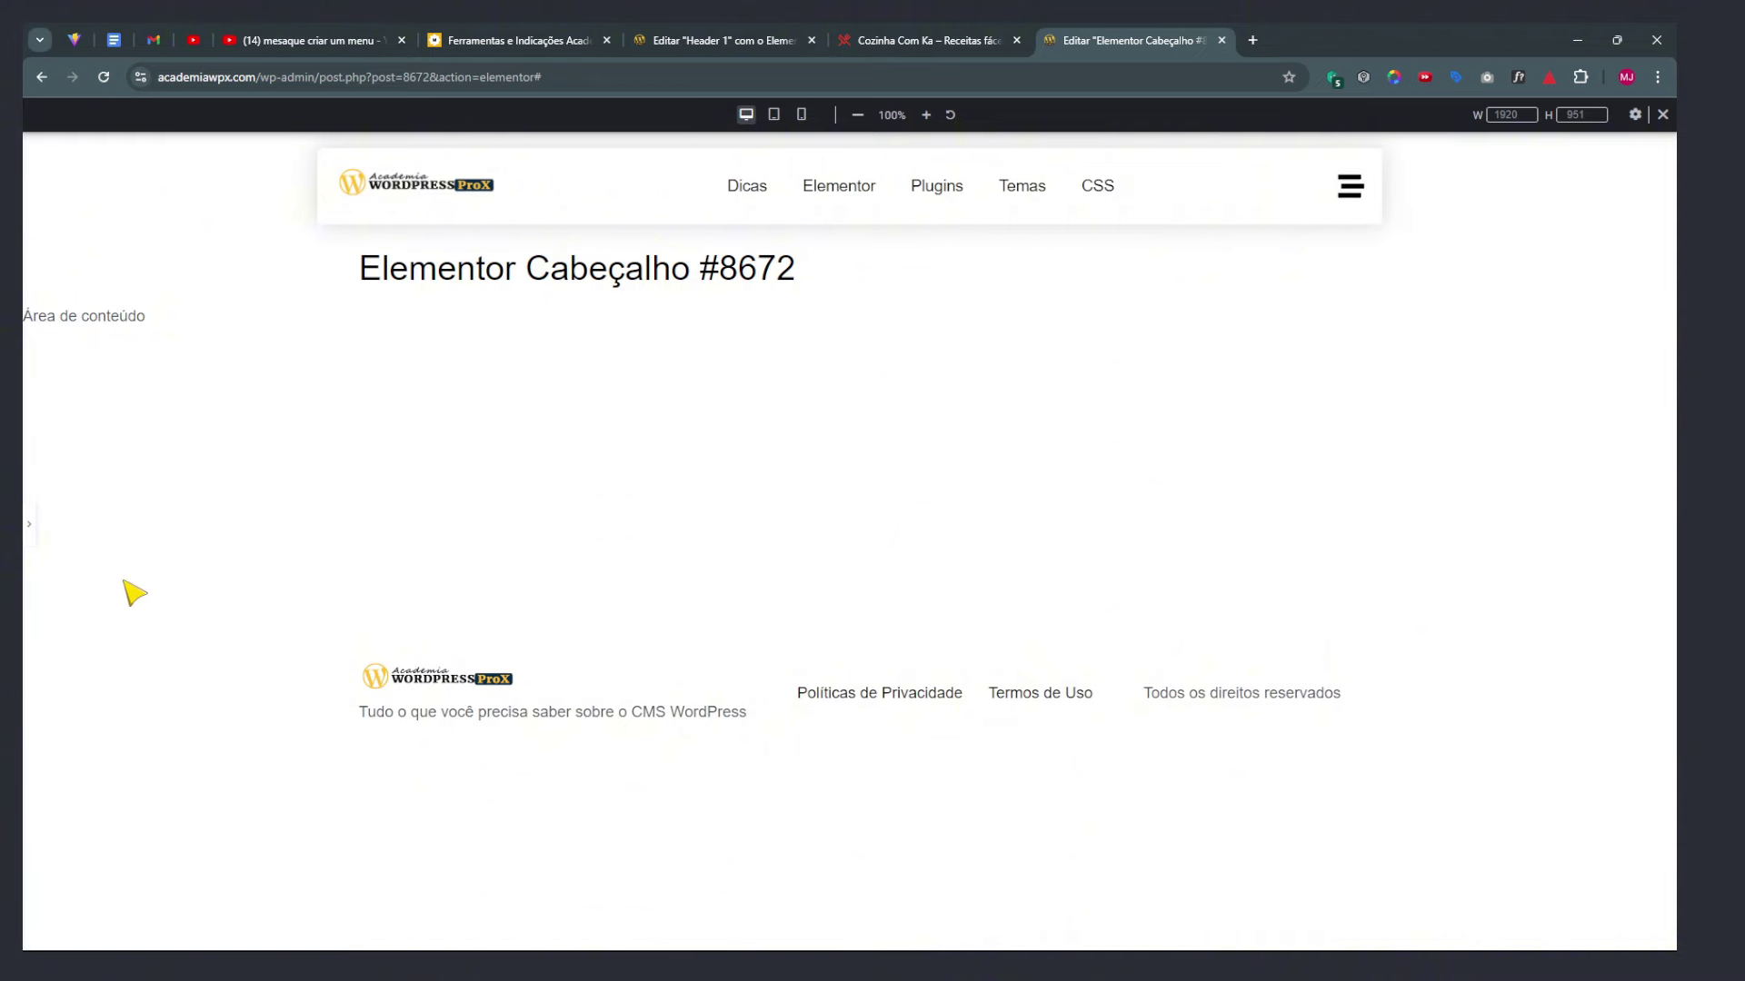
pyautogui.click(28, 531)
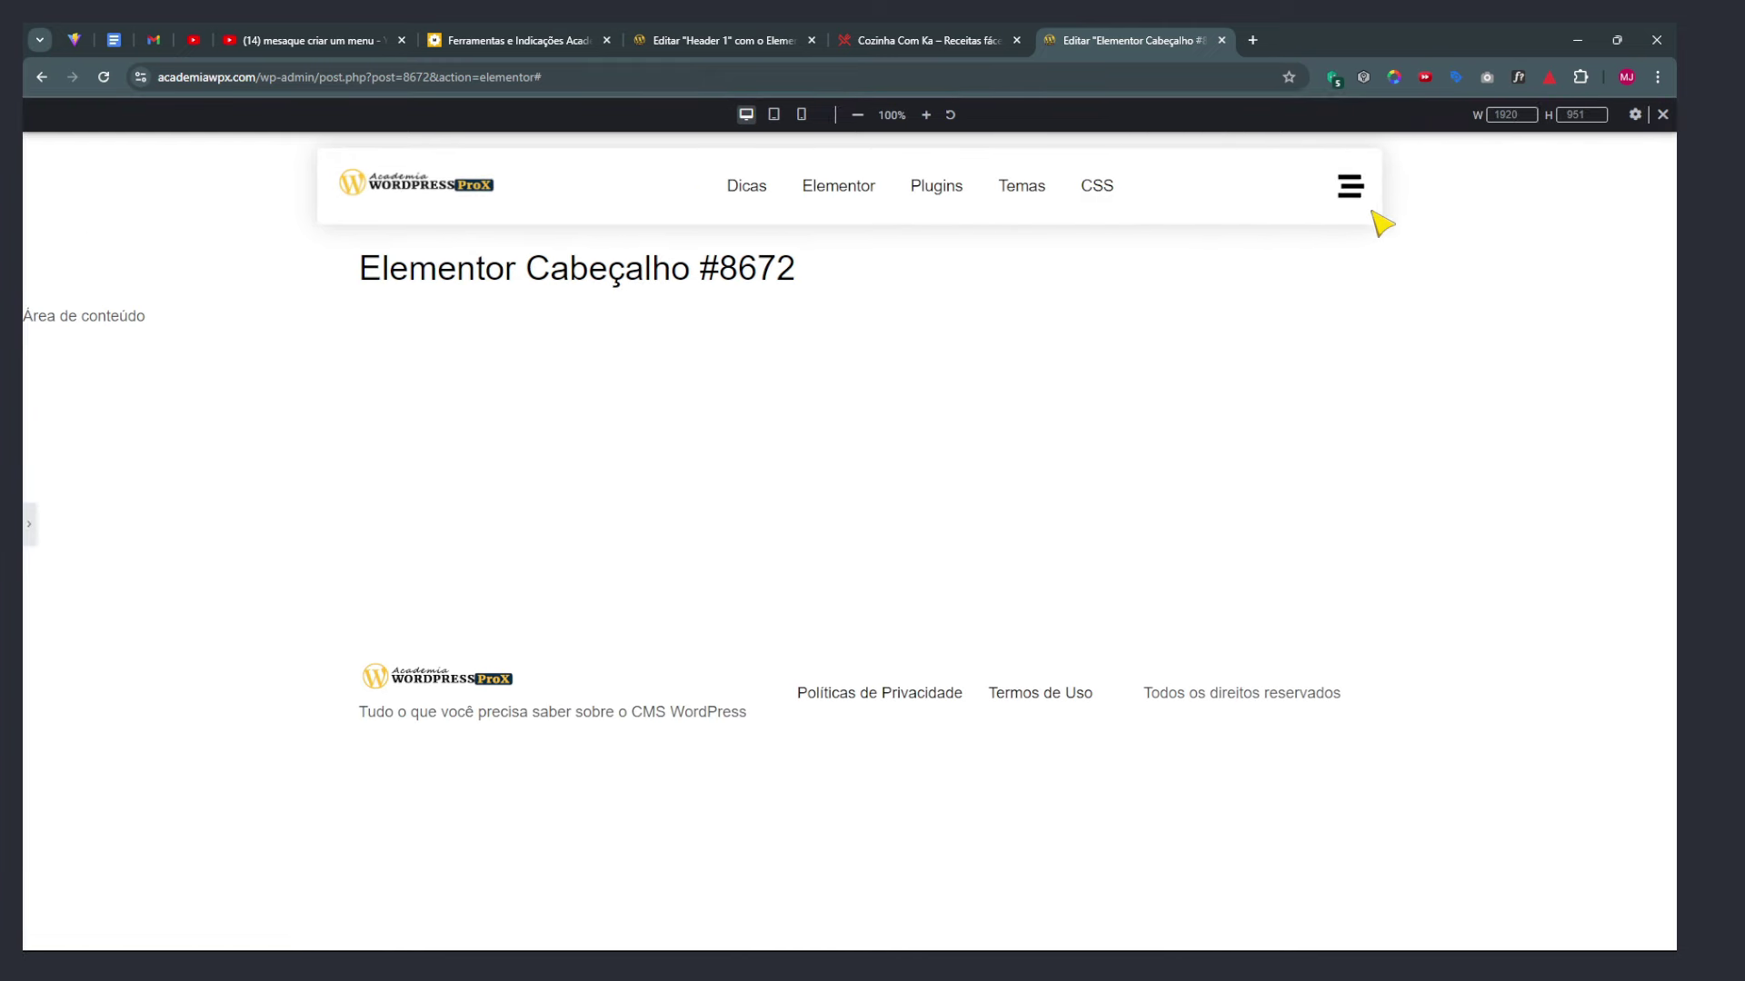
pyautogui.click(1350, 187)
pyautogui.click(1649, 178)
pyautogui.click(1350, 186)
pyautogui.click(1650, 177)
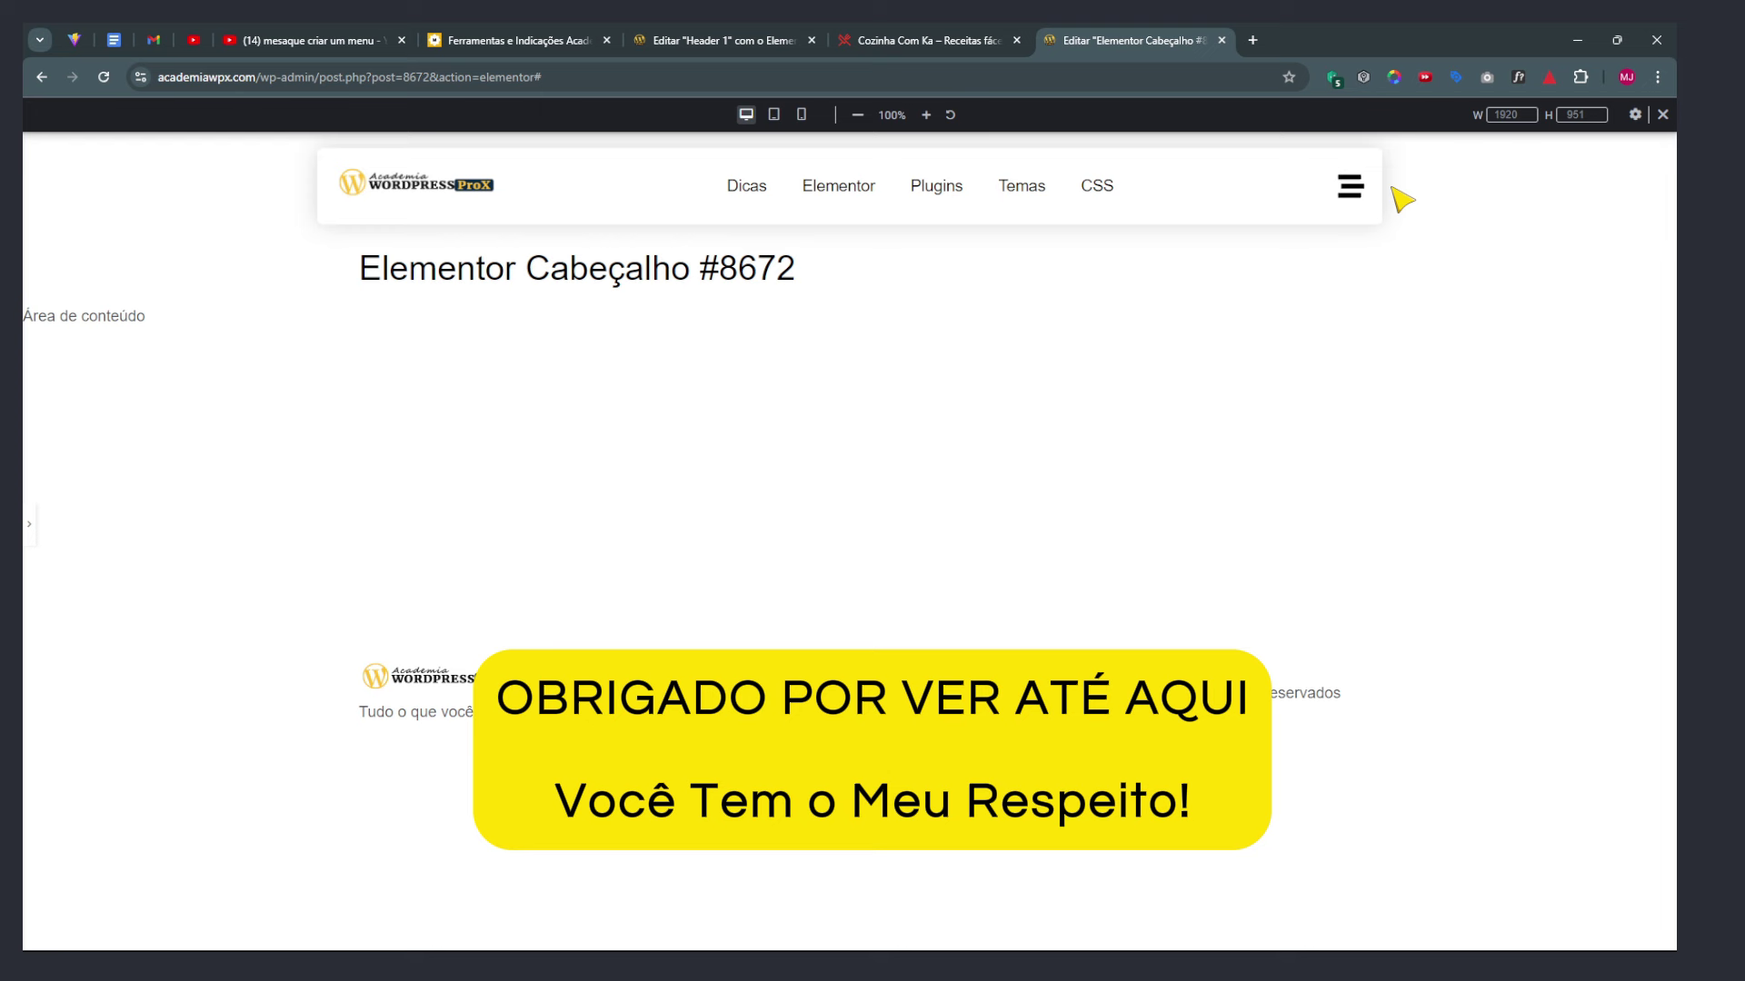
pyautogui.click(1351, 186)
pyautogui.click(1650, 178)
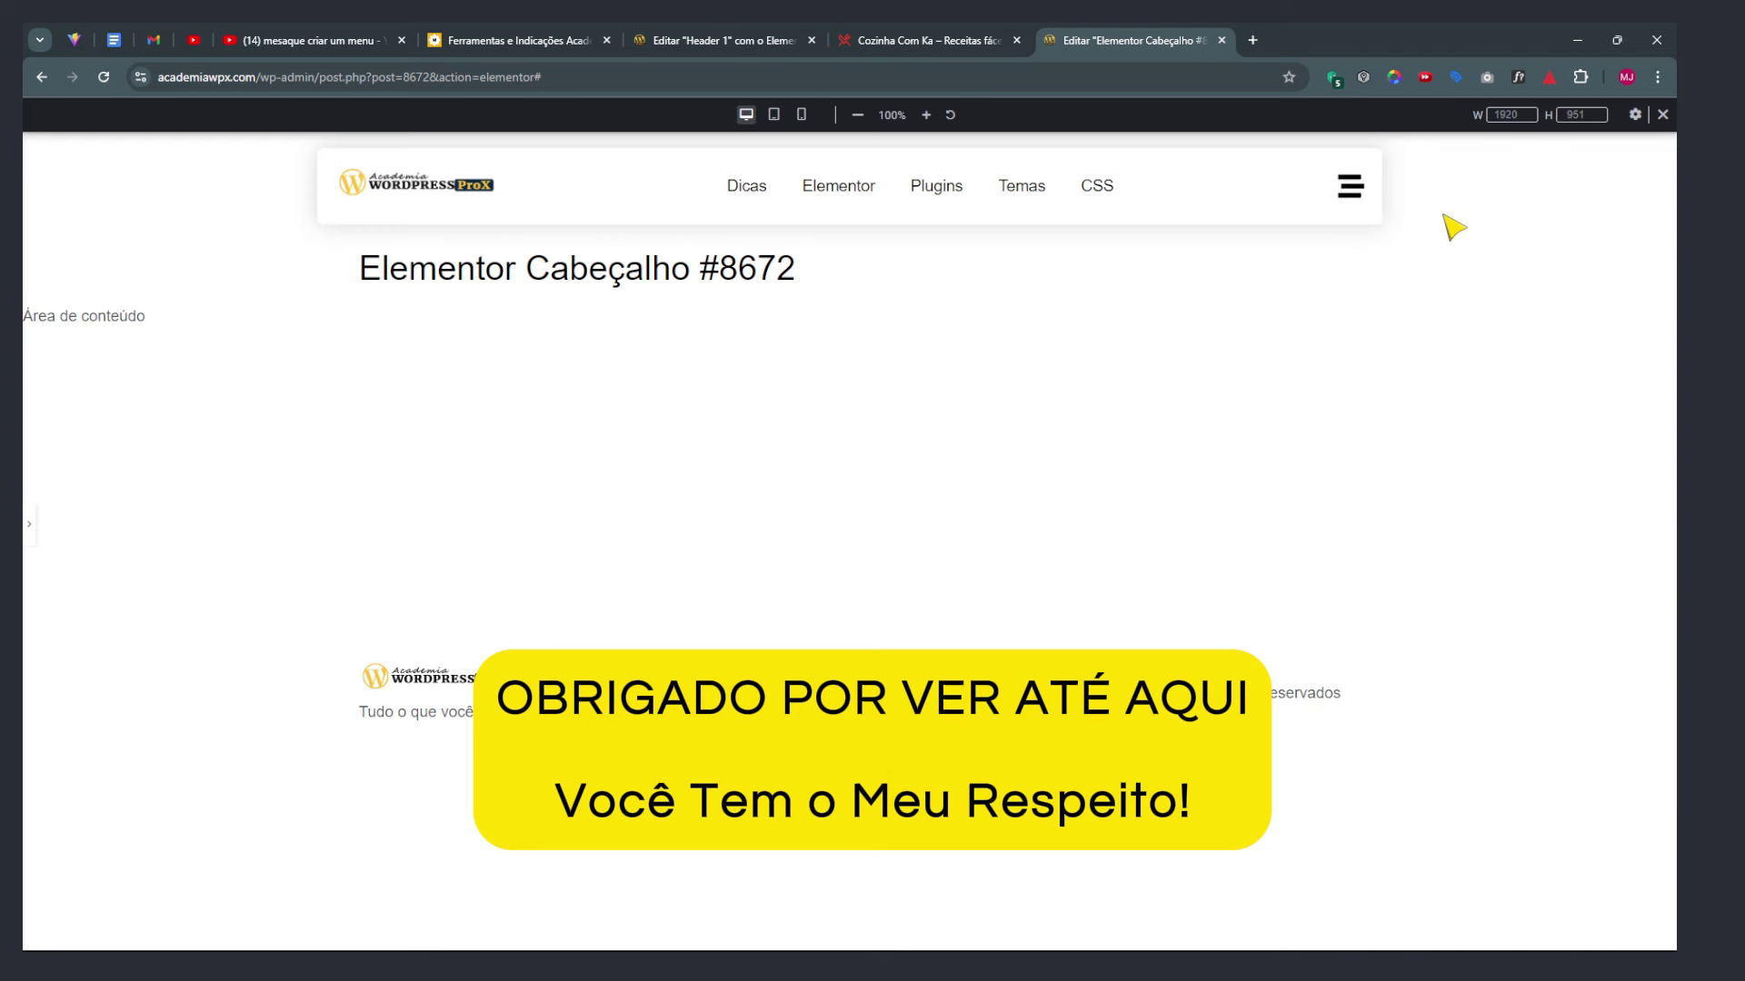